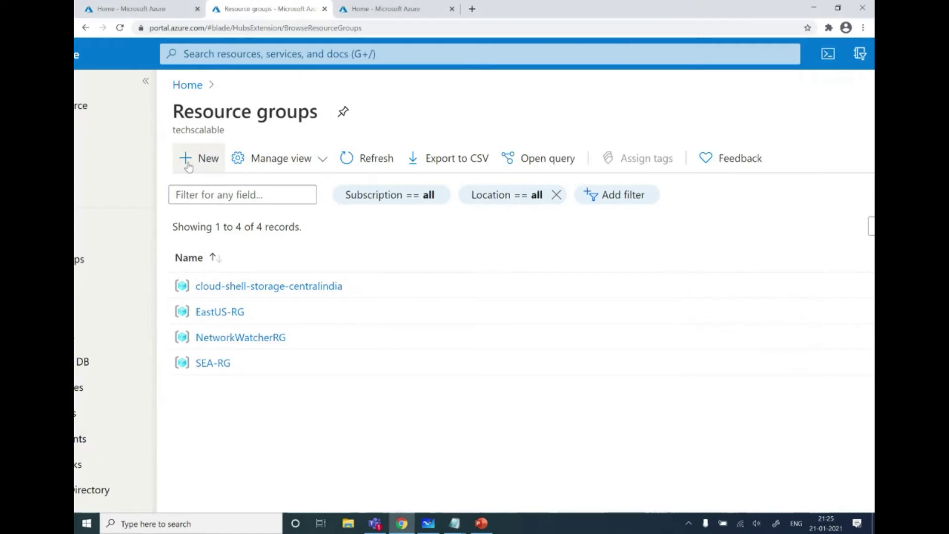
{"action": "key", "text": "ctrl+0"}
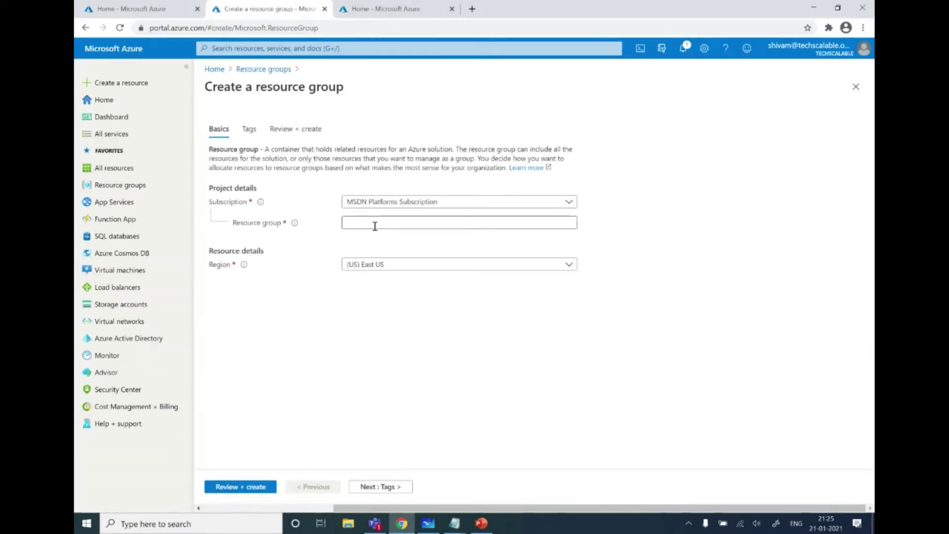
{"action": "key", "text": "ctrl+plus"}
{"action": "key", "text": "ctrl+plus"}
{"action": "key", "text": "ctrl+plus"}
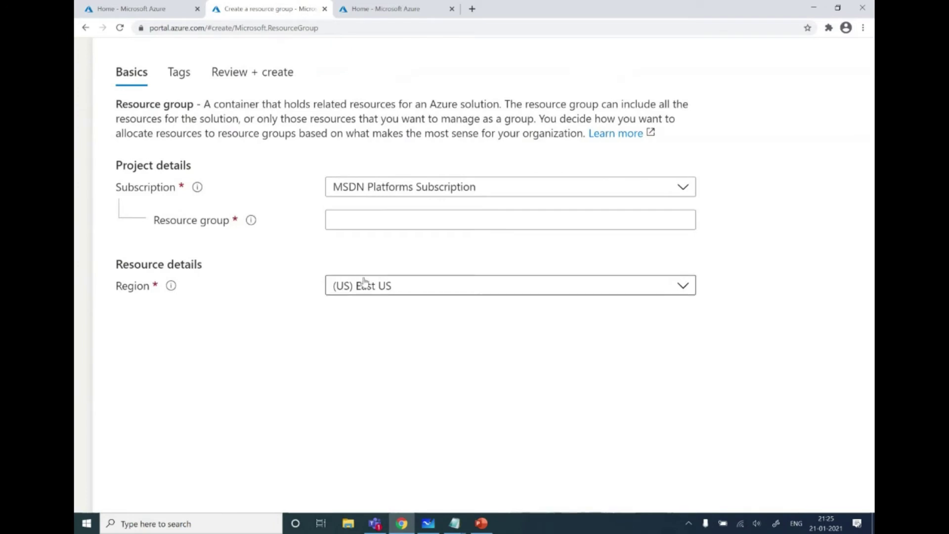
{"action": "left_click", "coordinate": [353, 295]}
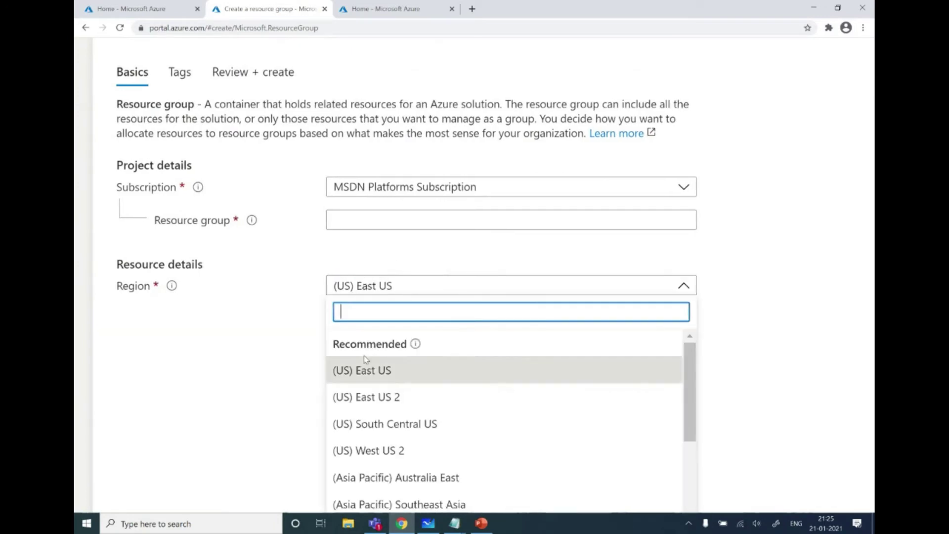
{"action": "scroll", "coordinate": [272, 375], "scroll_direction": "down", "scroll_amount": 3}
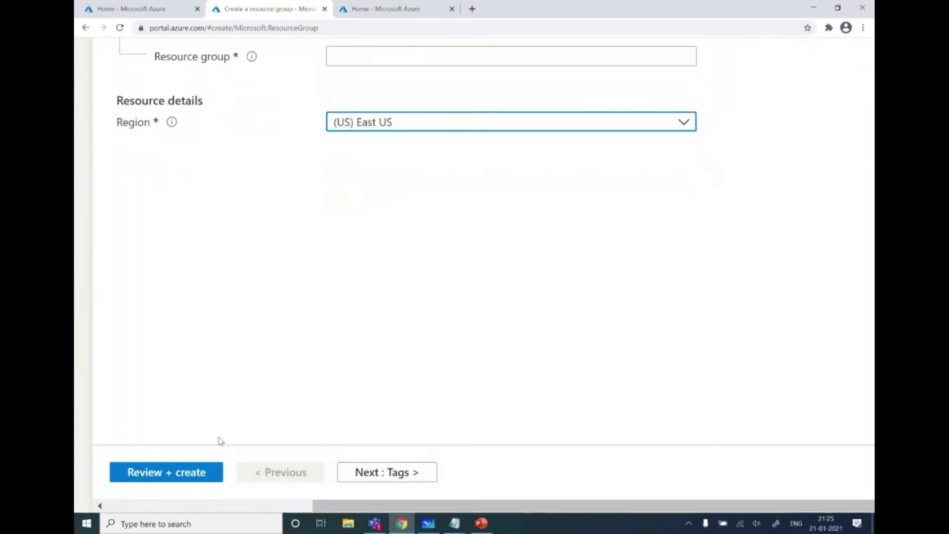
{"action": "key", "text": "ctrl+minus"}
{"action": "key", "text": "ctrl+minus"}
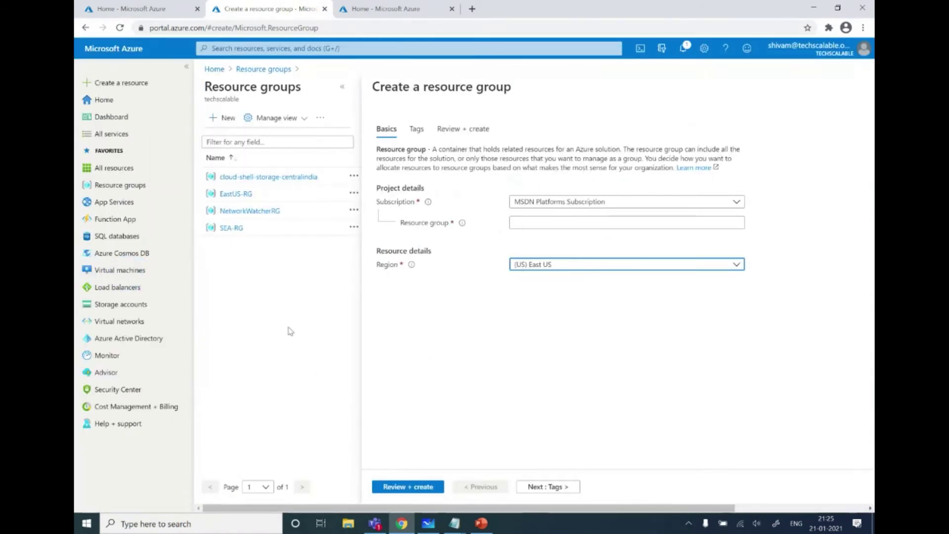
Step: Open the SEA-RG resource group from the list of resource groups
{"action": "key", "text": "ctrl+plus"}
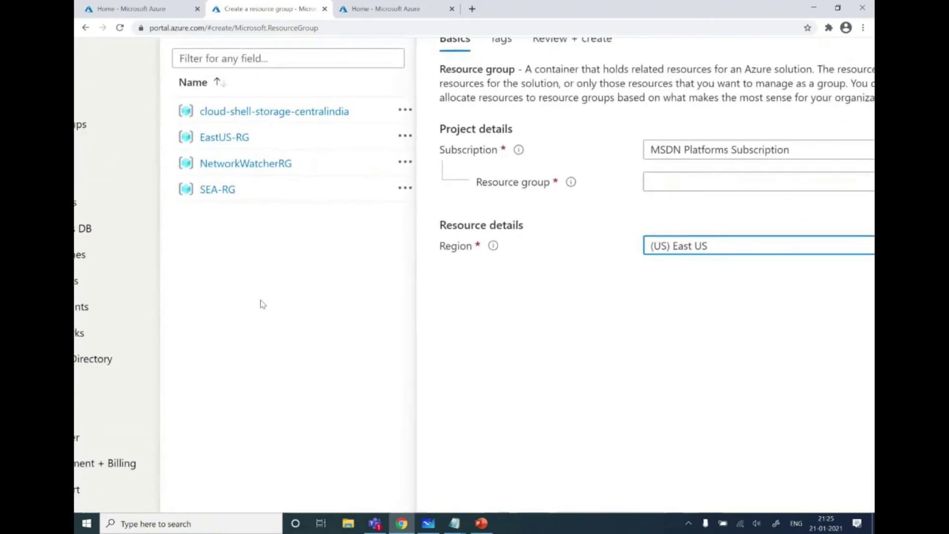
{"action": "left_click", "coordinate": [250, 298]}
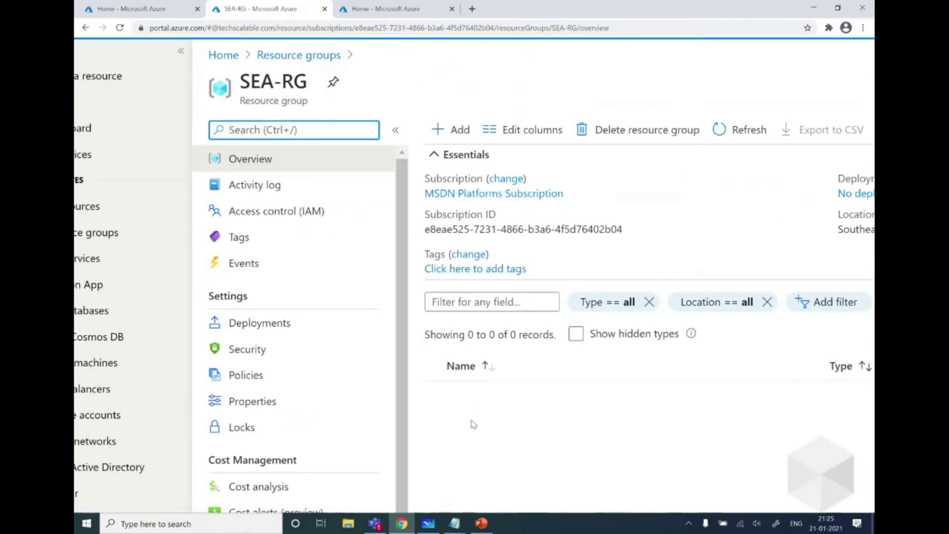
{"action": "key", "text": "ctrl+minus"}
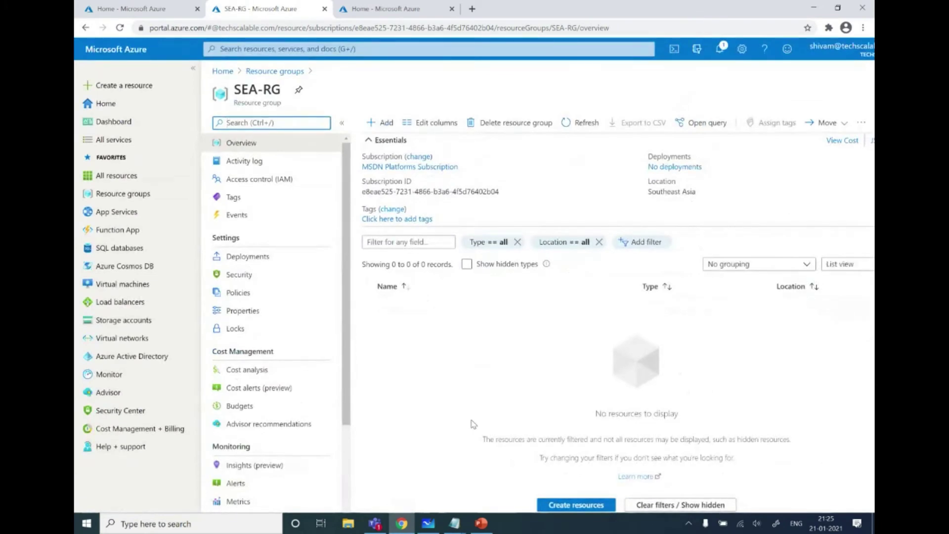
Step: Check the load balancer diagram in Microsoft Whiteboard, and start adding a Windows Server 2016 Datacenter virtual machine to SEA-RG
{"action": "left_click", "coordinate": [427, 519]}
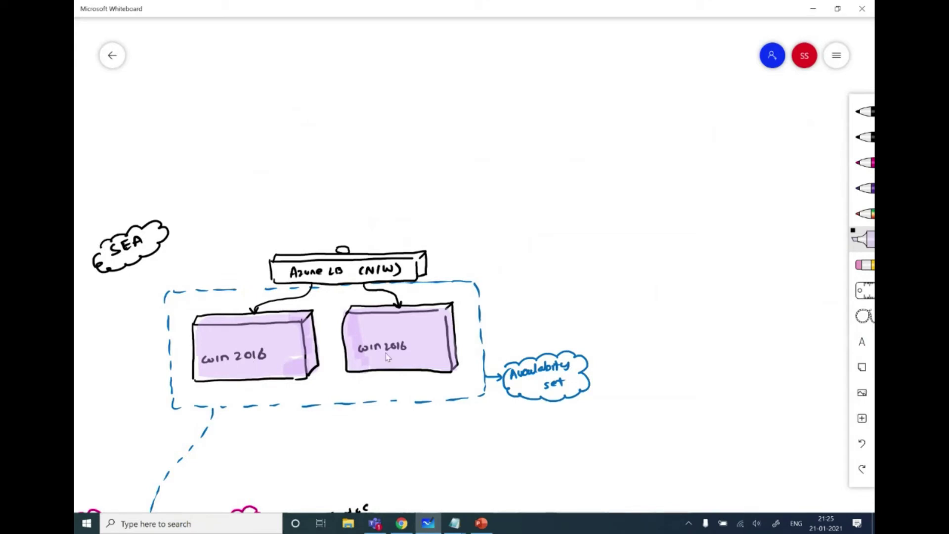
{"action": "key", "text": "alt+Tab"}
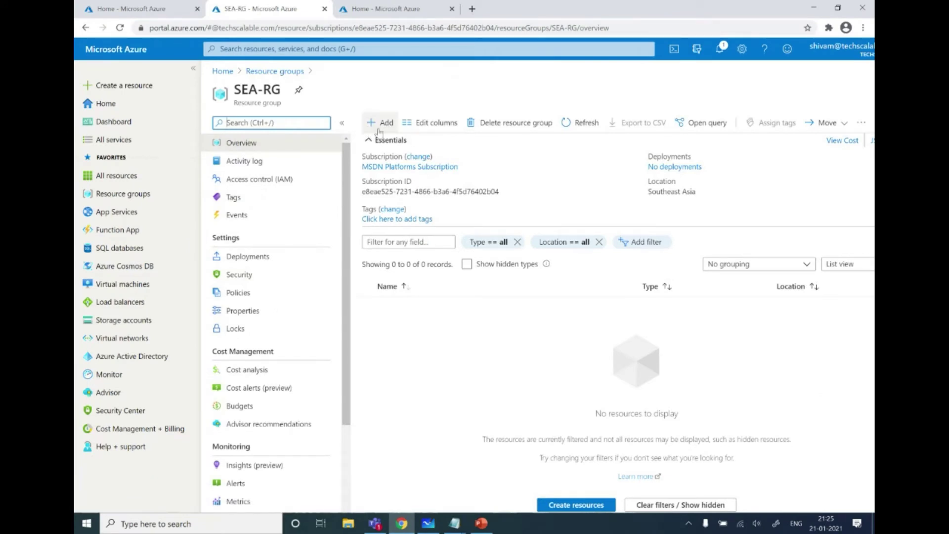
{"action": "left_click", "coordinate": [380, 125]}
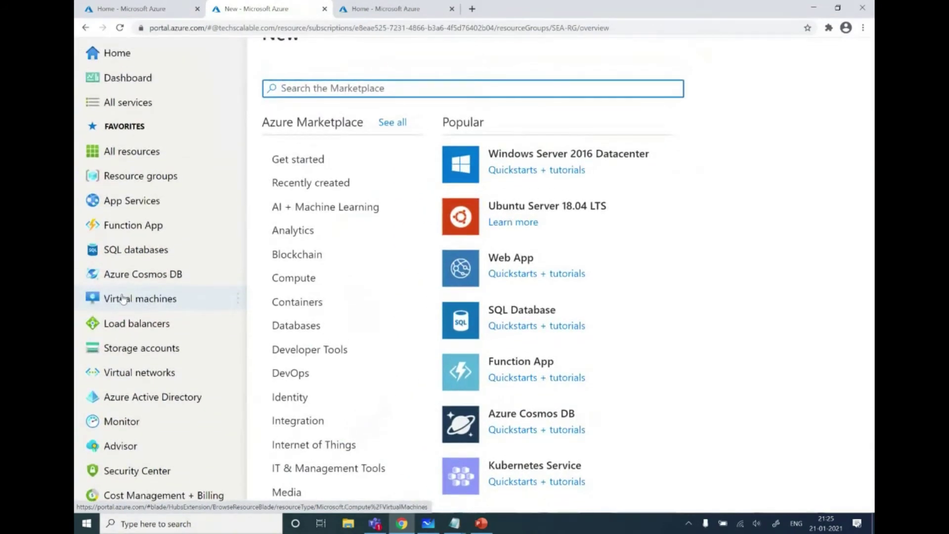
{"action": "left_click", "coordinate": [545, 157]}
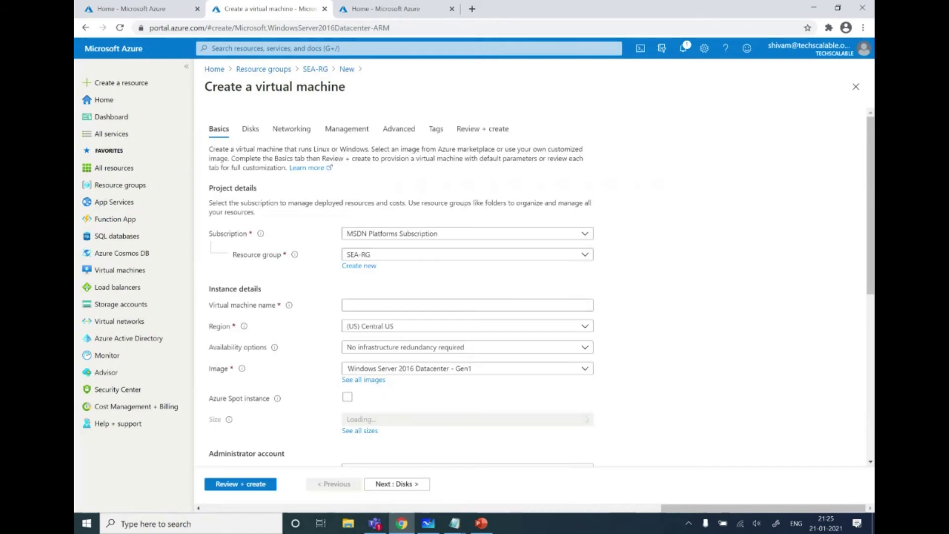
Step: Name the new virtual machine LB-SEA-VM-1 in the instance details
{"action": "key", "text": "alt+Tab"}
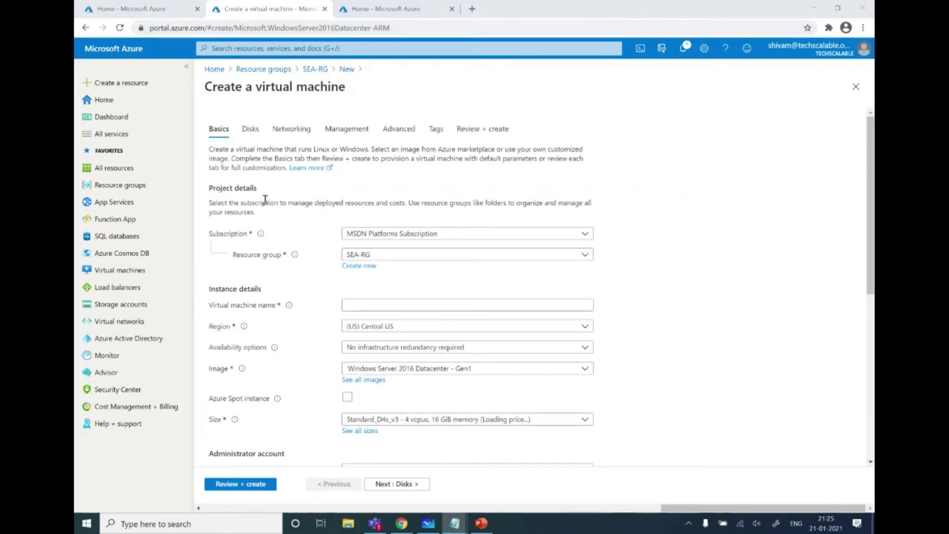
{"action": "key", "text": "ctrl+1"}
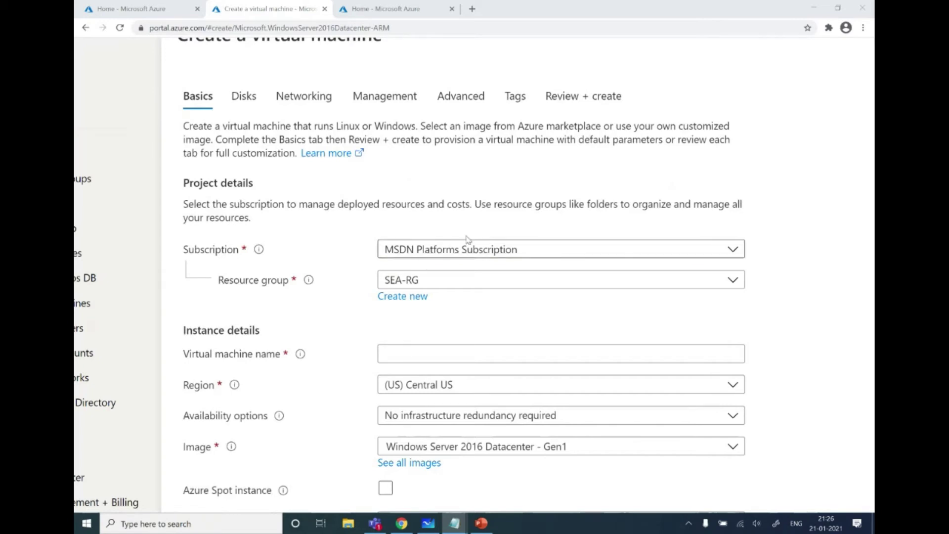
{"action": "left_click", "coordinate": [386, 353]}
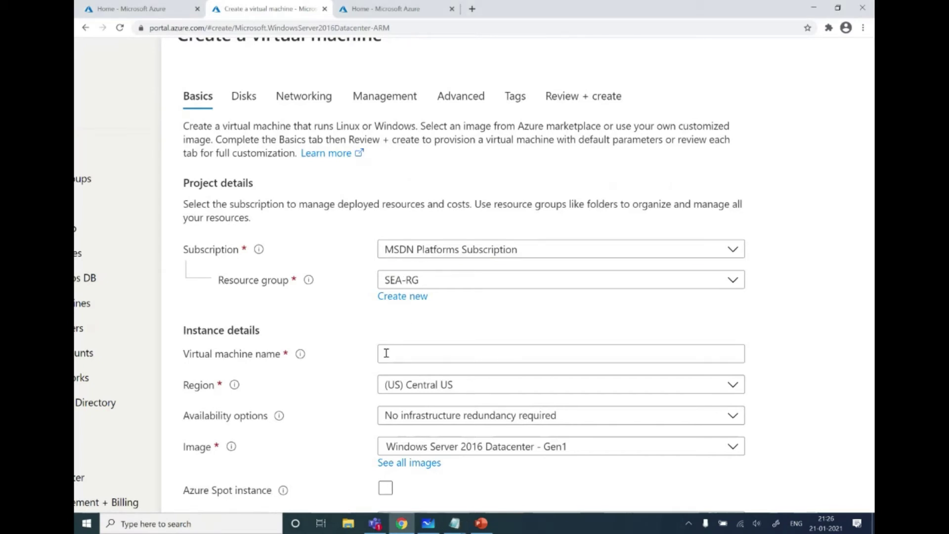
{"action": "left_click", "coordinate": [434, 350]}
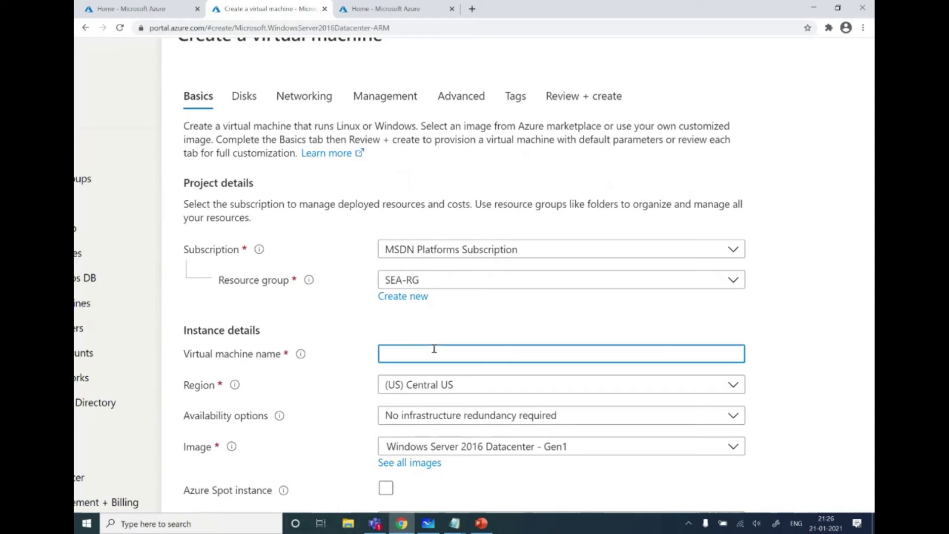
{"action": "type", "text": "LB-SEA-VM-1"}
{"action": "scroll", "coordinate": [347, 356], "scroll_direction": "down", "scroll_amount": 1}
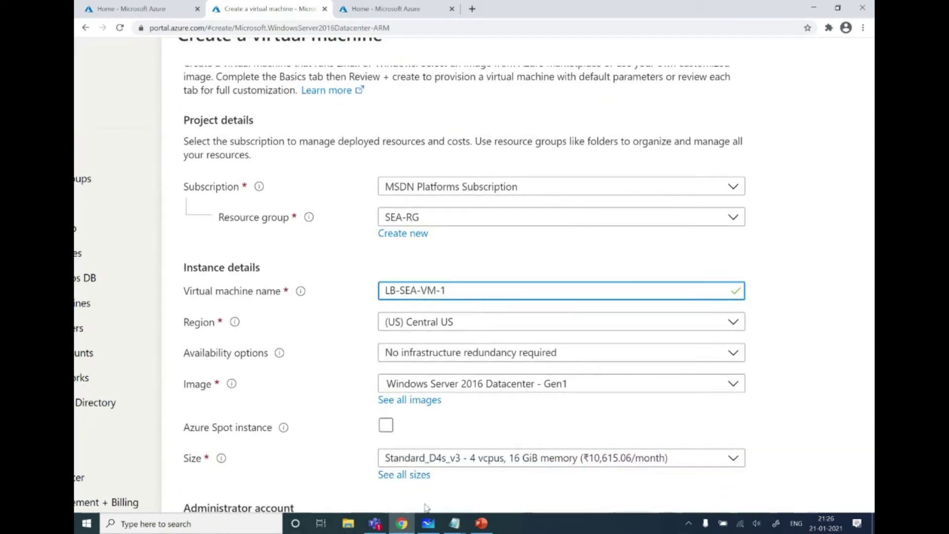
Step: In Microsoft Whiteboard, handwrite the label LB-SEA-VM-1 in pink ink on the first Win 2016 box and return to the portal
{"action": "left_click", "coordinate": [429, 524]}
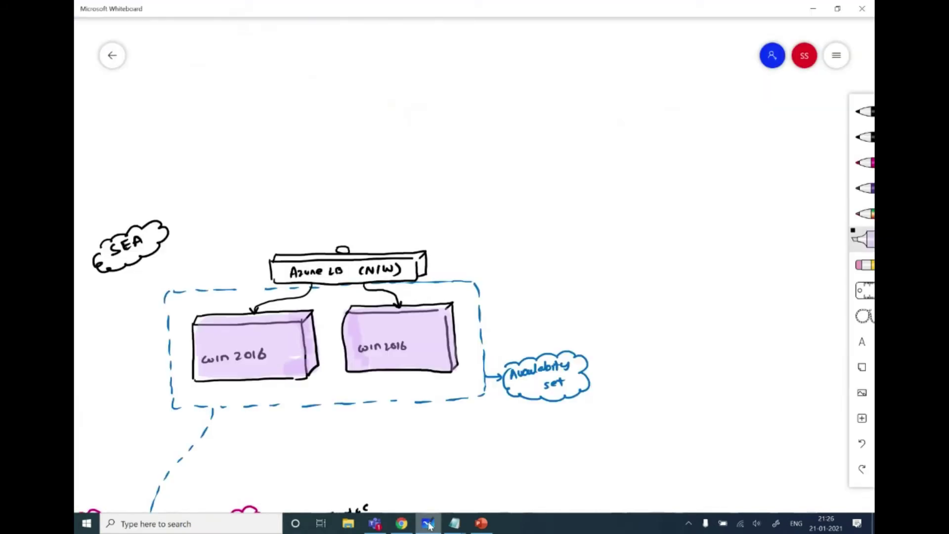
{"action": "left_click", "coordinate": [864, 163]}
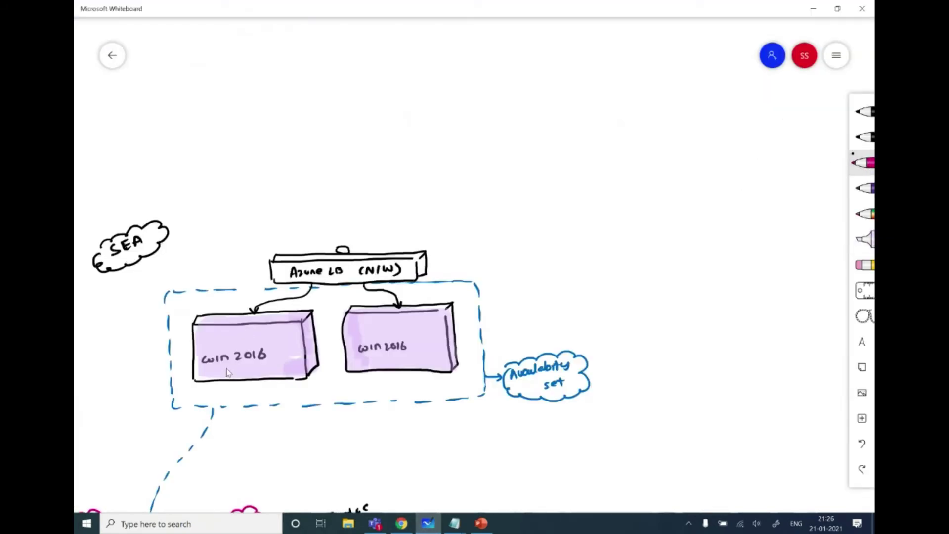
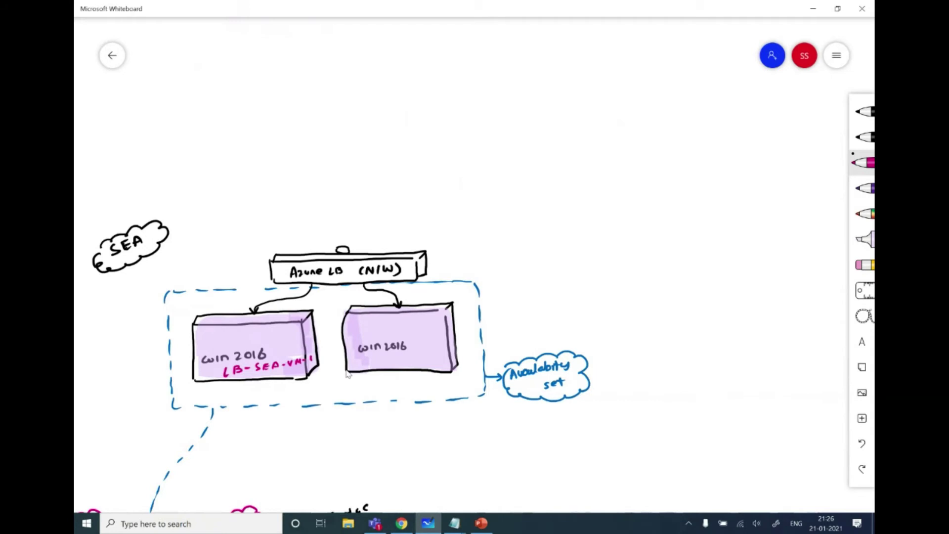
{"action": "key", "text": "alt+Tab"}
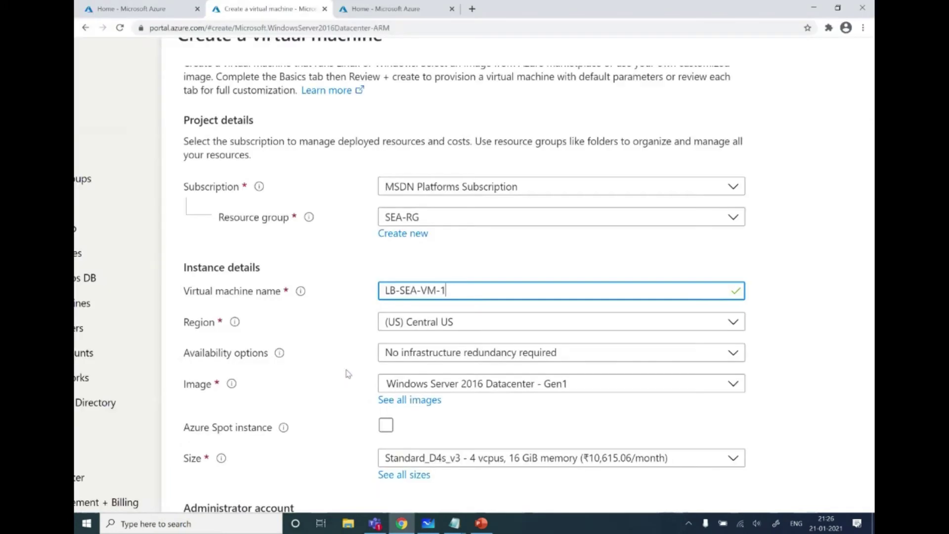
Step: Set the virtual machine's region to (Asia Pacific) Southeast Asia
{"action": "left_click", "coordinate": [448, 330]}
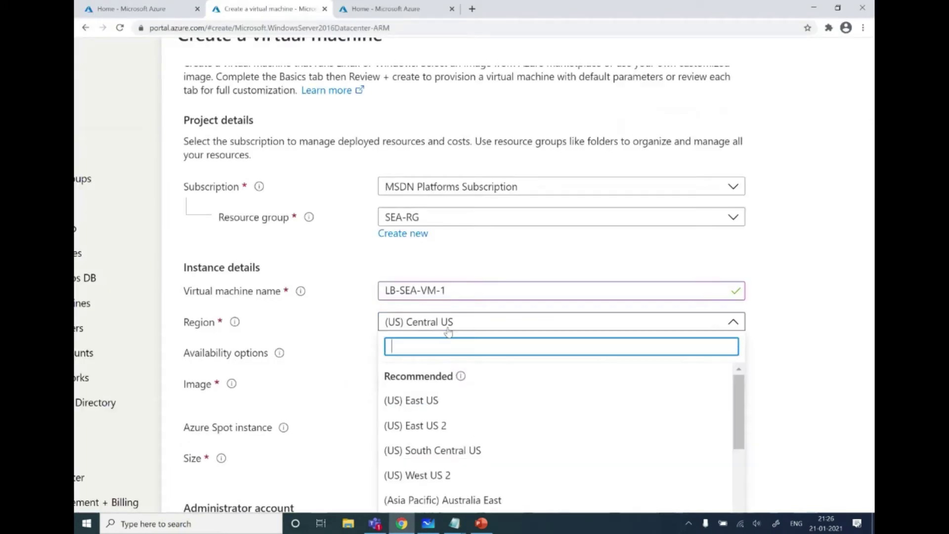
{"action": "type", "text": "southeast"}
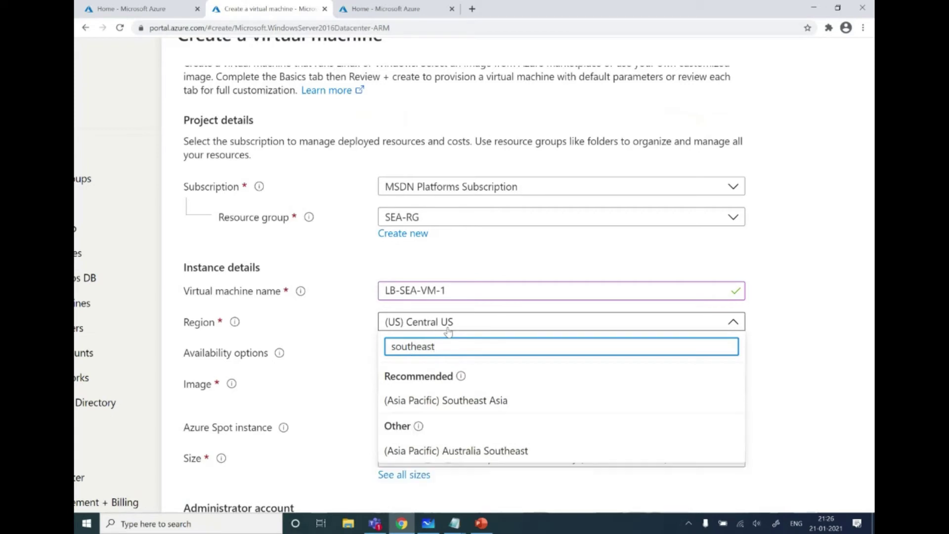
{"action": "left_click", "coordinate": [419, 400]}
Step: Set the virtual machine's availability options to Availability set and check for existing sets
{"action": "scroll", "coordinate": [329, 408], "scroll_direction": "down", "scroll_amount": 1}
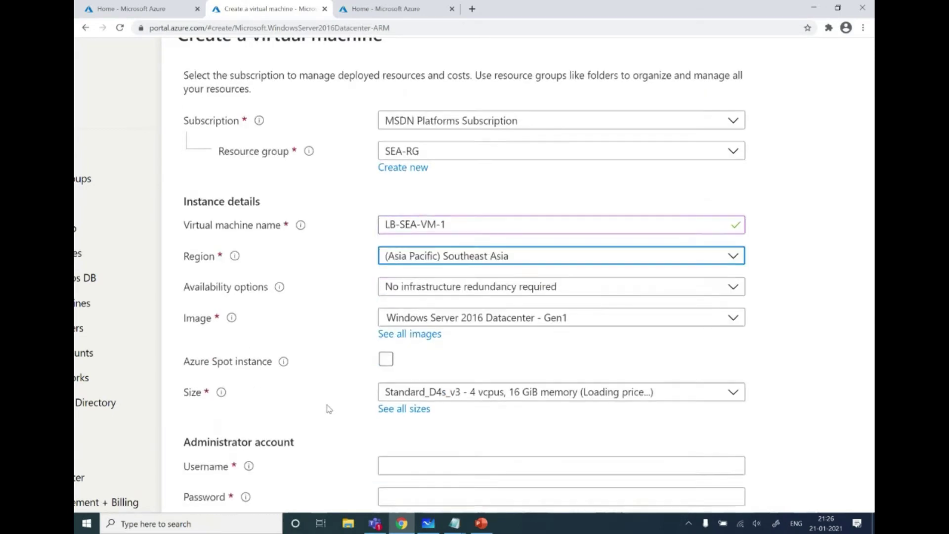
{"action": "left_click", "coordinate": [419, 278]}
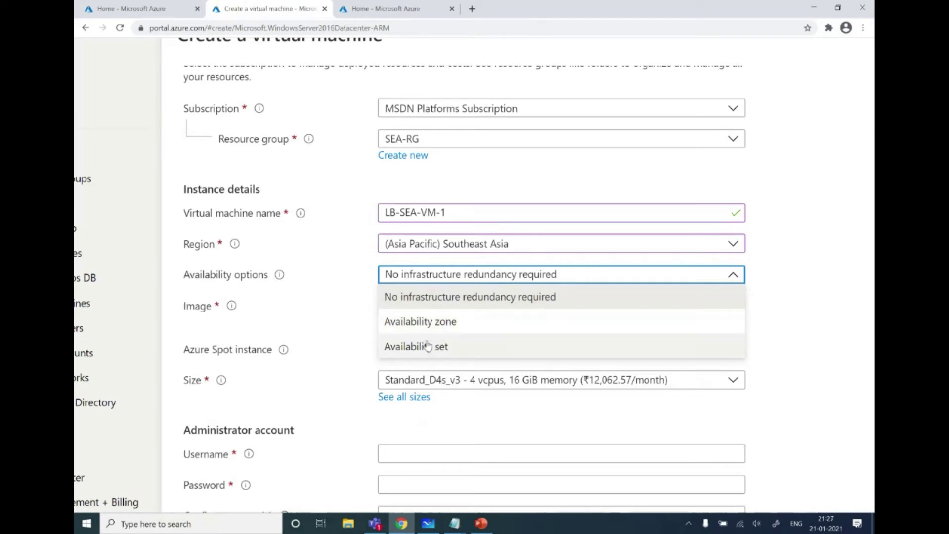
{"action": "left_click", "coordinate": [431, 346]}
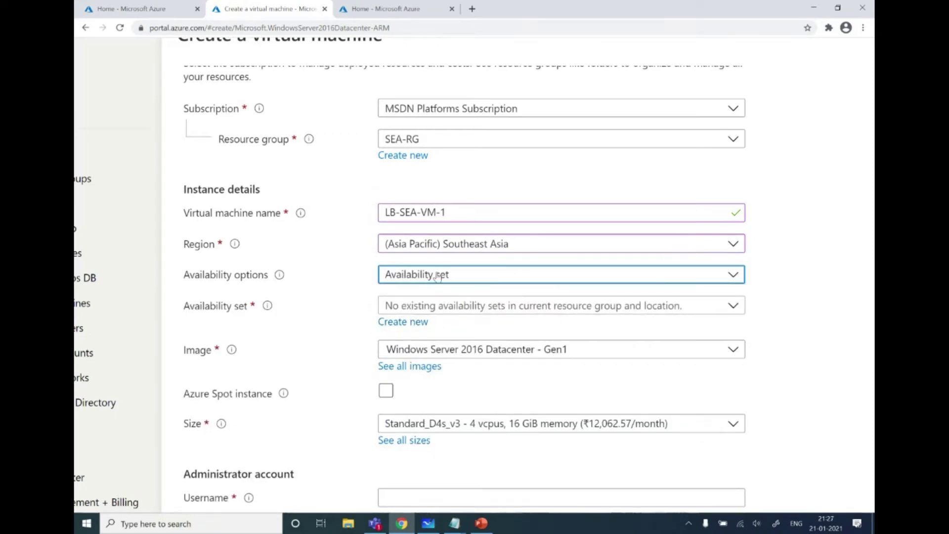
{"action": "left_click", "coordinate": [406, 308]}
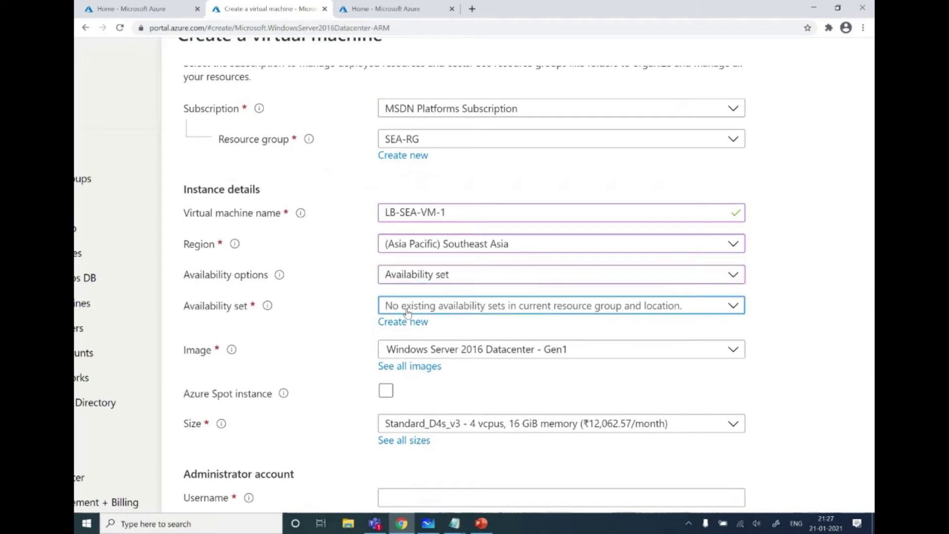
{"action": "left_click", "coordinate": [362, 314]}
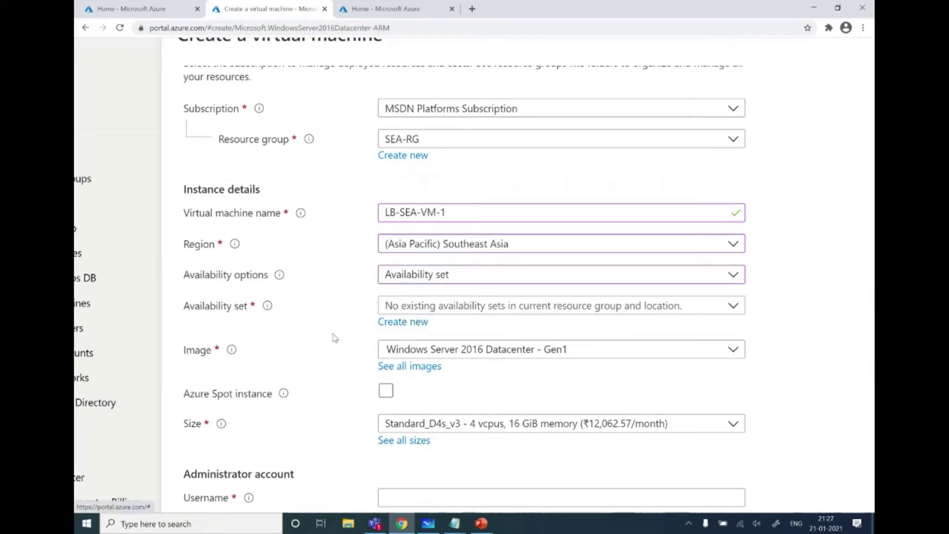
Step: Create a new availability set named LB-SEA-VM-AS for the virtual machine, keeping 2 fault domains and 5 update domains
{"action": "left_click", "coordinate": [403, 321]}
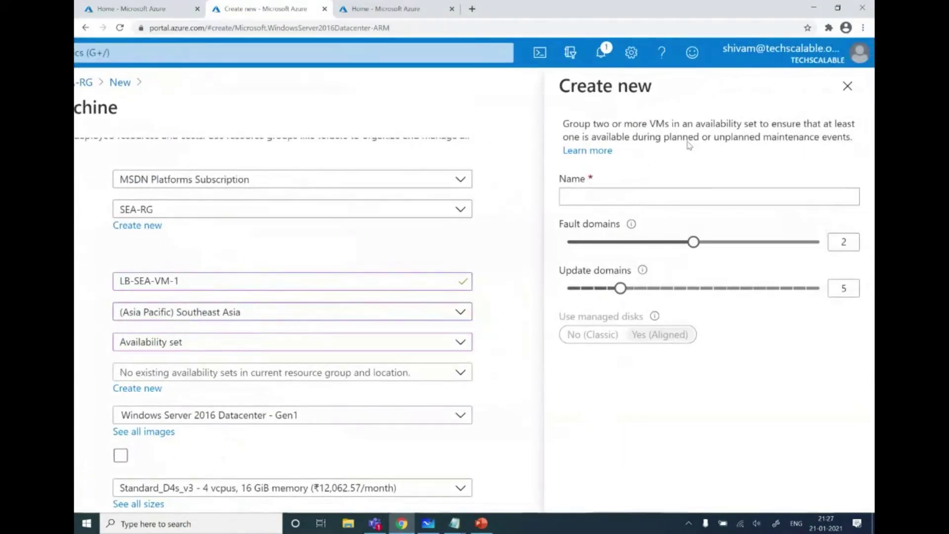
{"action": "key", "text": "alt+Tab"}
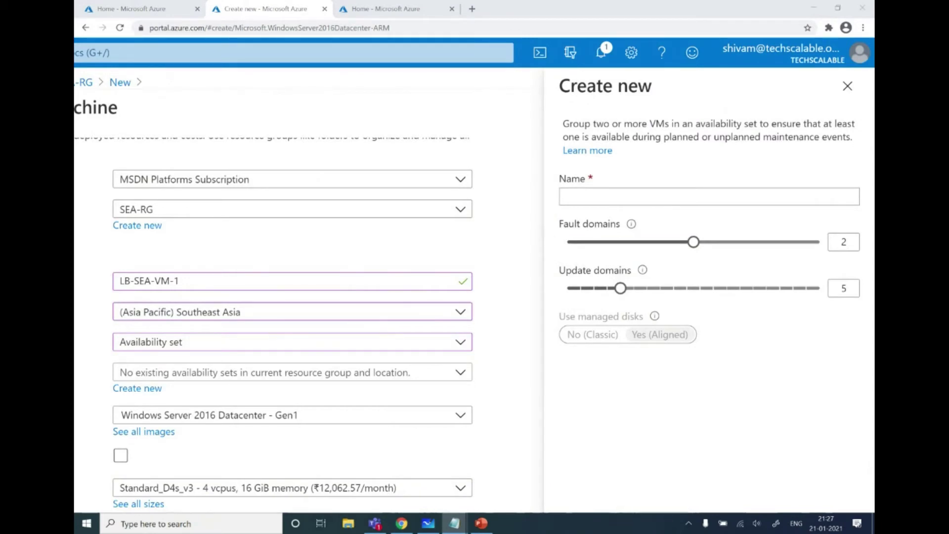
{"action": "left_click", "coordinate": [599, 196]}
{"action": "key", "text": "Down"}
{"action": "key", "text": "Return"}
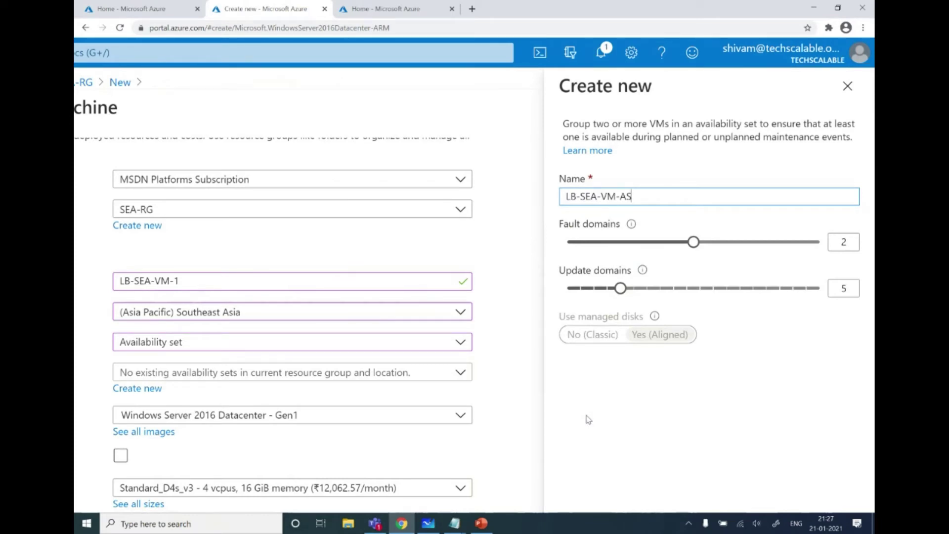
{"action": "scroll", "coordinate": [589, 420], "scroll_direction": "down", "scroll_amount": 1}
{"action": "key", "text": "ctrl+0"}
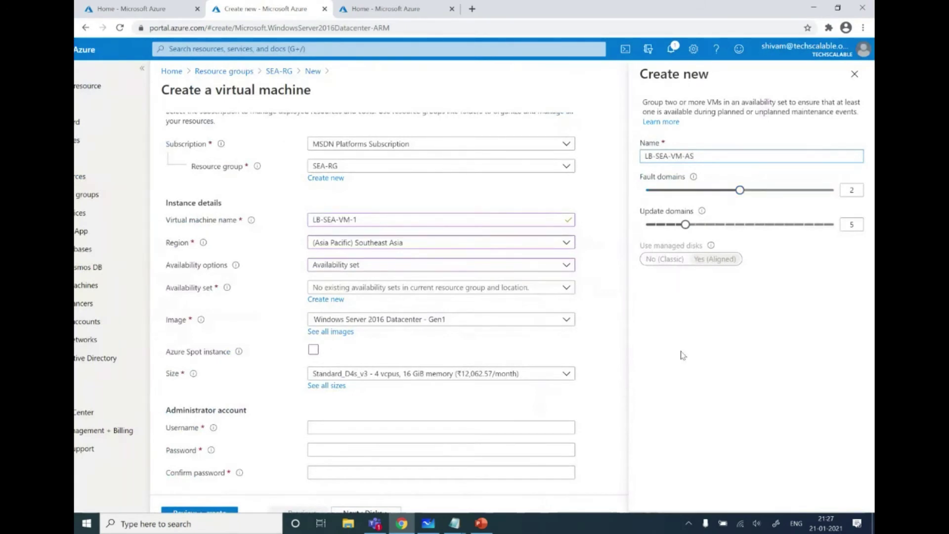
{"action": "scroll", "coordinate": [682, 354], "scroll_direction": "down", "scroll_amount": 1}
{"action": "left_click", "coordinate": [664, 497]}
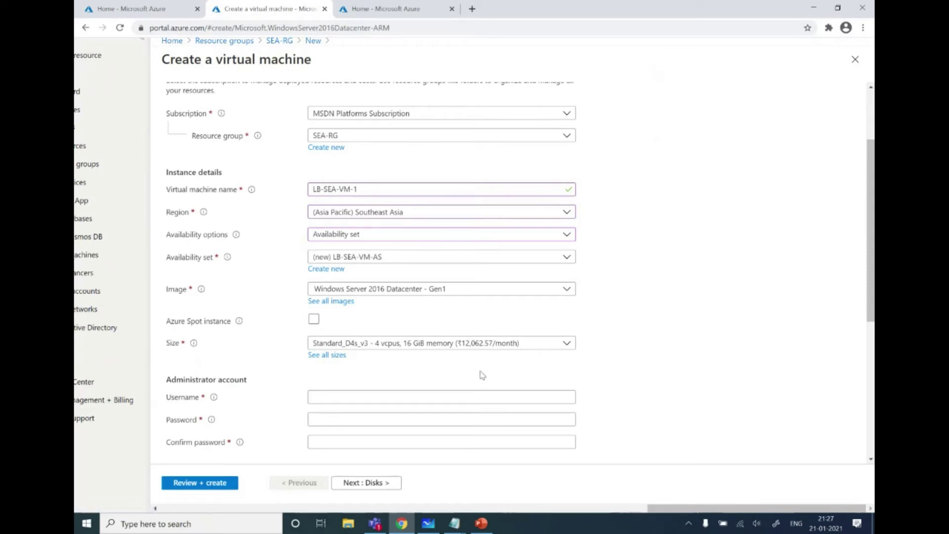
{"action": "key", "text": "ctrl+plus"}
{"action": "key", "text": "ctrl+plus"}
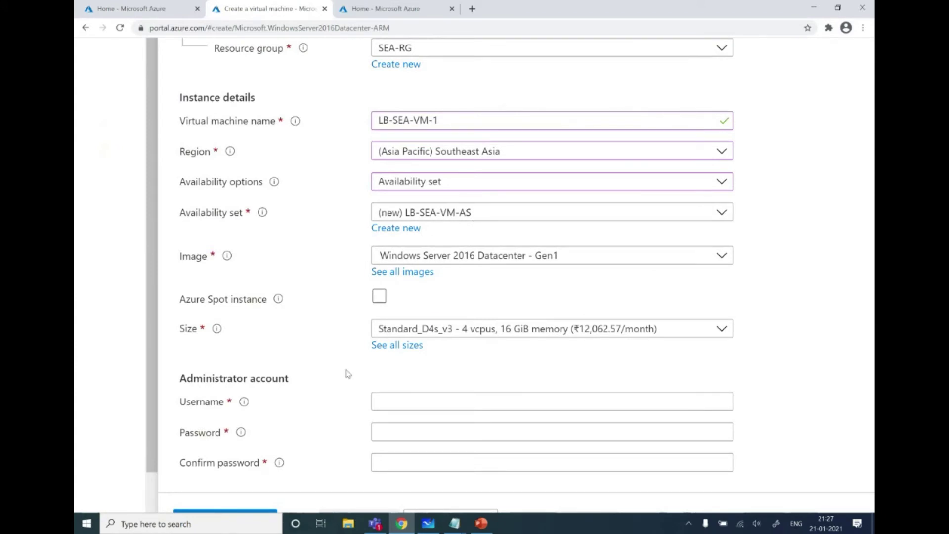
{"action": "scroll", "coordinate": [443, 297], "scroll_direction": "down", "scroll_amount": 1}
{"action": "key", "text": "ctrl+0"}
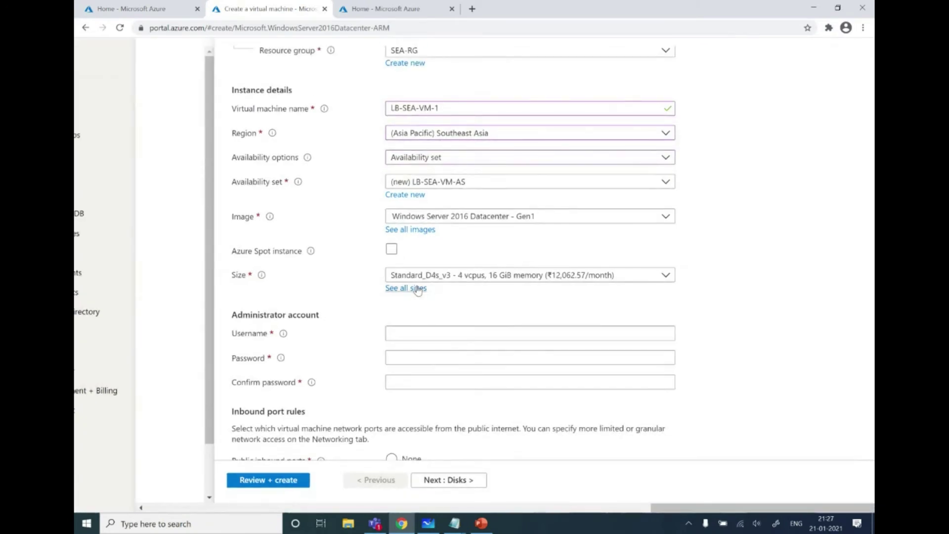
Step: Examine the available VM sizes and series for Southeast Asia, keeping Standard_D4s_v3 for the virtual machine
{"action": "left_click", "coordinate": [417, 290]}
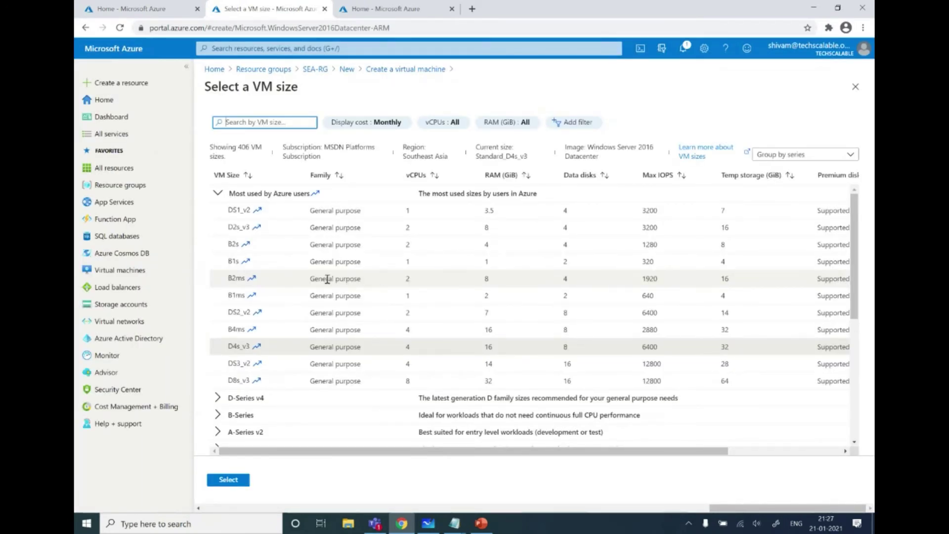
{"action": "scroll", "coordinate": [327, 279], "scroll_direction": "up", "scroll_amount": 3}
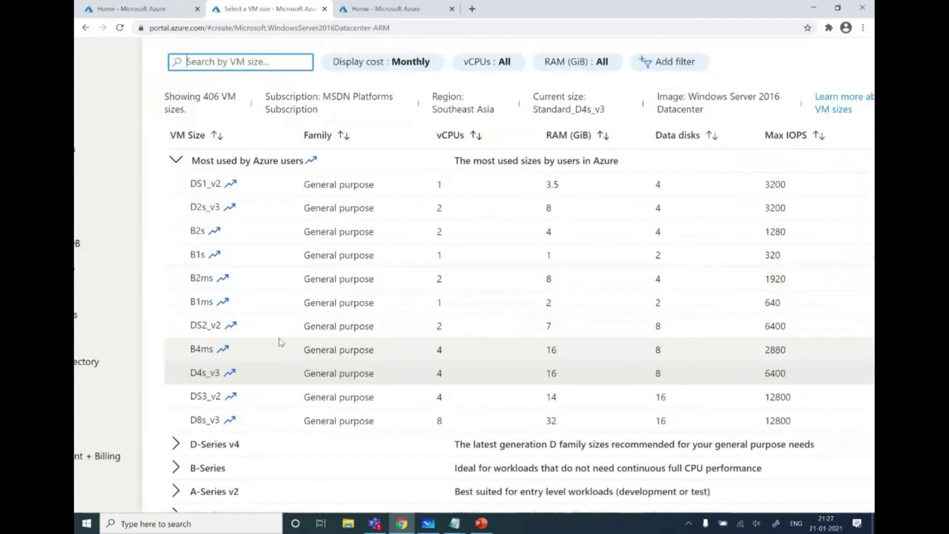
{"action": "scroll", "coordinate": [281, 342], "scroll_direction": "down", "scroll_amount": 2}
{"action": "scroll", "coordinate": [230, 350], "scroll_direction": "down", "scroll_amount": 2}
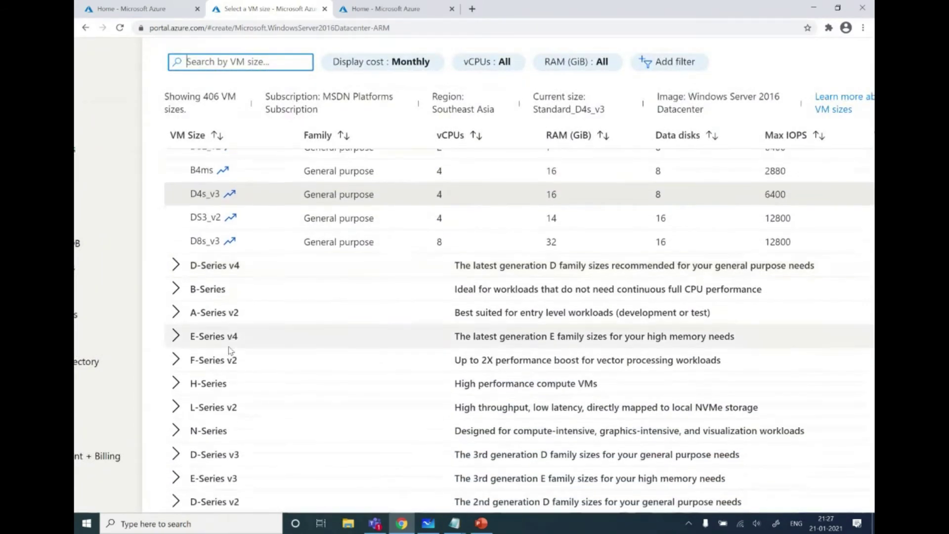
{"action": "scroll", "coordinate": [219, 288], "scroll_direction": "down", "scroll_amount": 1}
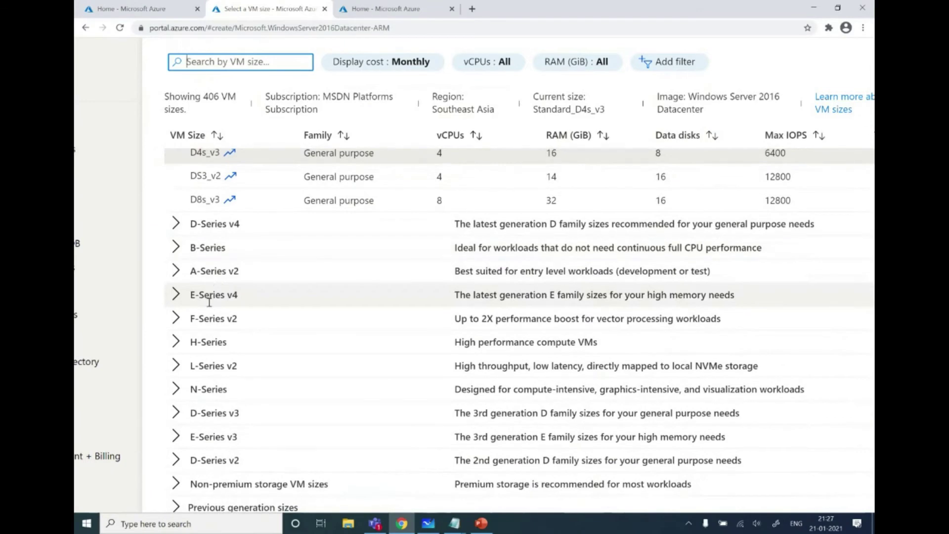
{"action": "scroll", "coordinate": [219, 289], "scroll_direction": "down", "scroll_amount": 2}
{"action": "scroll", "coordinate": [348, 374], "scroll_direction": "down", "scroll_amount": 1}
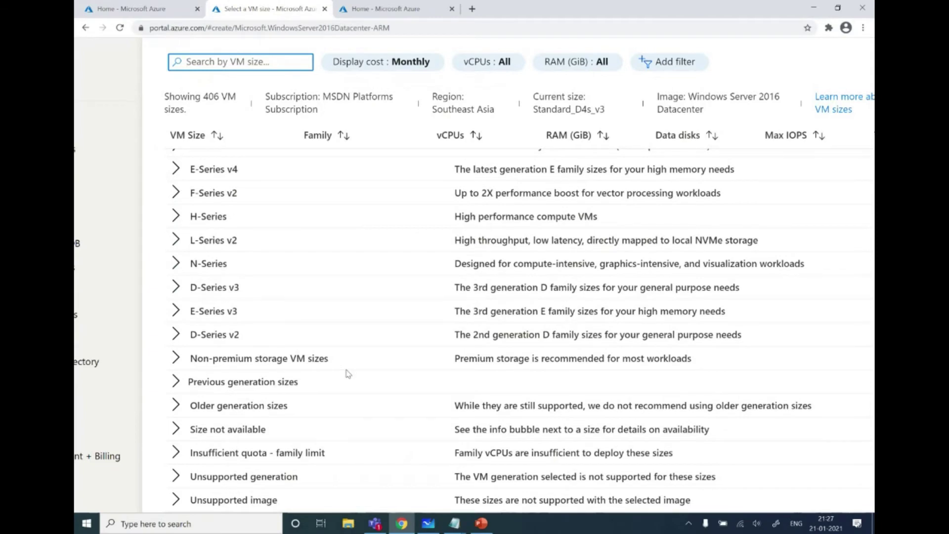
{"action": "scroll", "coordinate": [348, 374], "scroll_direction": "up", "scroll_amount": 4}
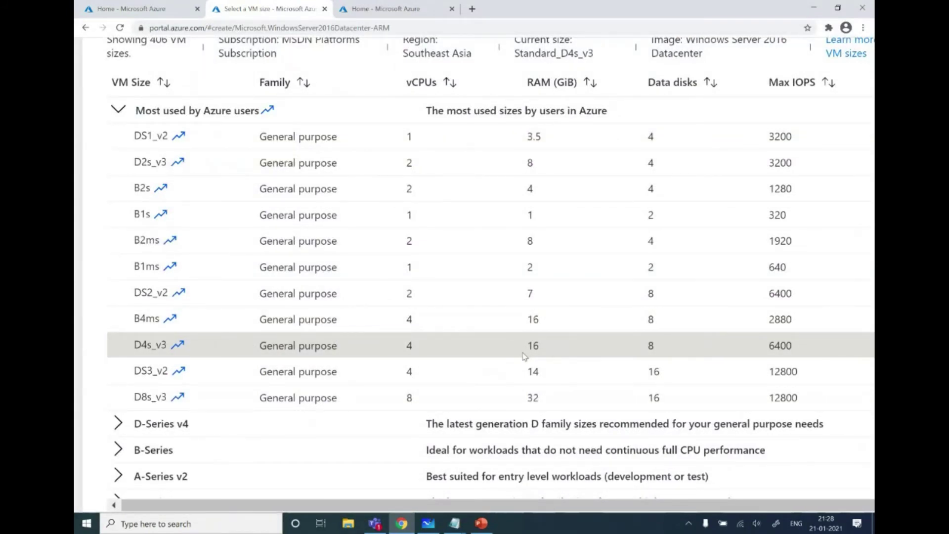
{"action": "left_click", "coordinate": [234, 485]}
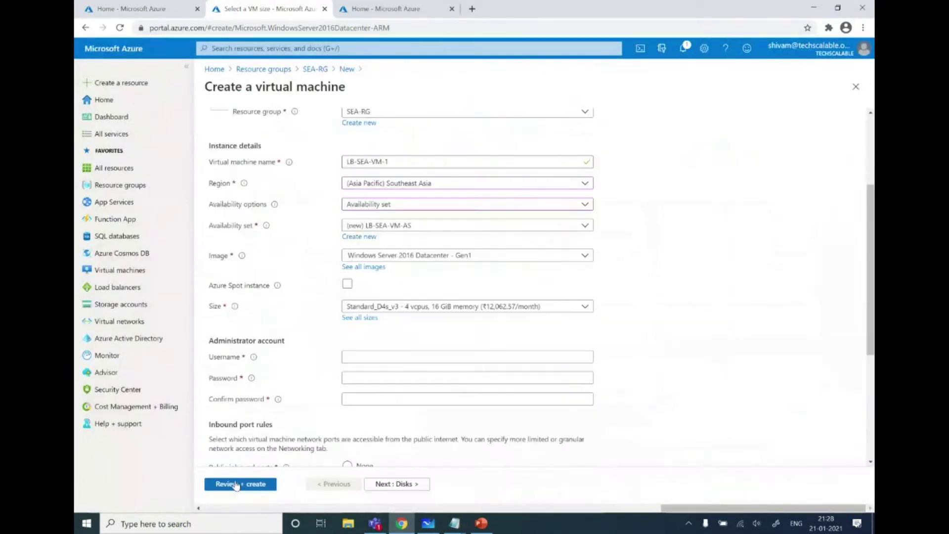
Step: Set the administrator username to msadmin, and enter and confirm the administrator account password
{"action": "scroll", "coordinate": [327, 346], "scroll_direction": "up", "scroll_amount": 5}
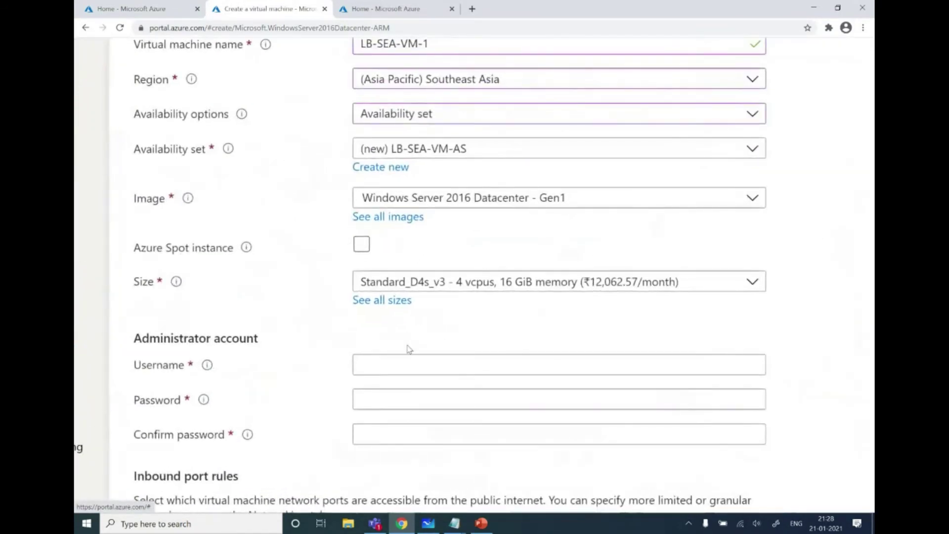
{"action": "left_click", "coordinate": [394, 363]}
{"action": "type", "text": "msadmin"}
{"action": "key", "text": "Tab"}
{"action": "type", "text": "••••••••••"}
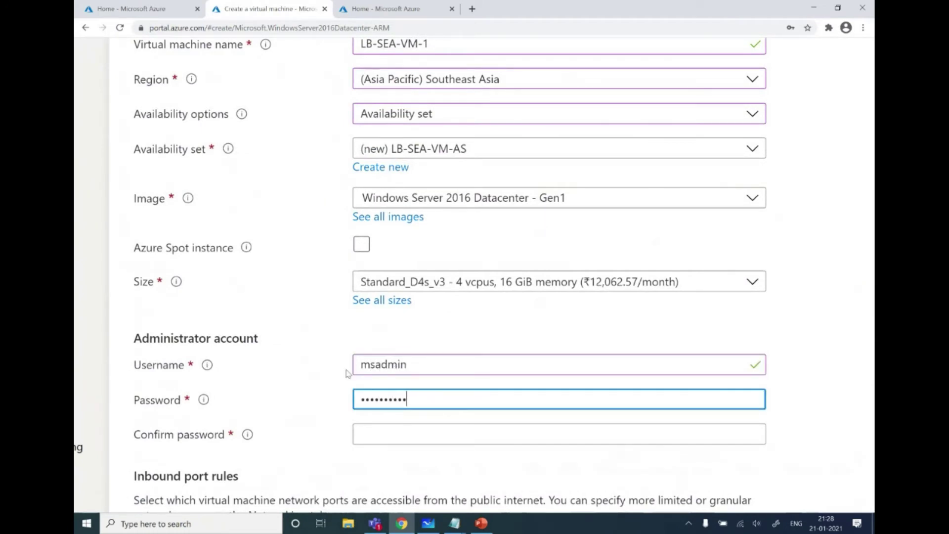
{"action": "key", "text": "Tab"}
{"action": "type", "text": "•••••••"}
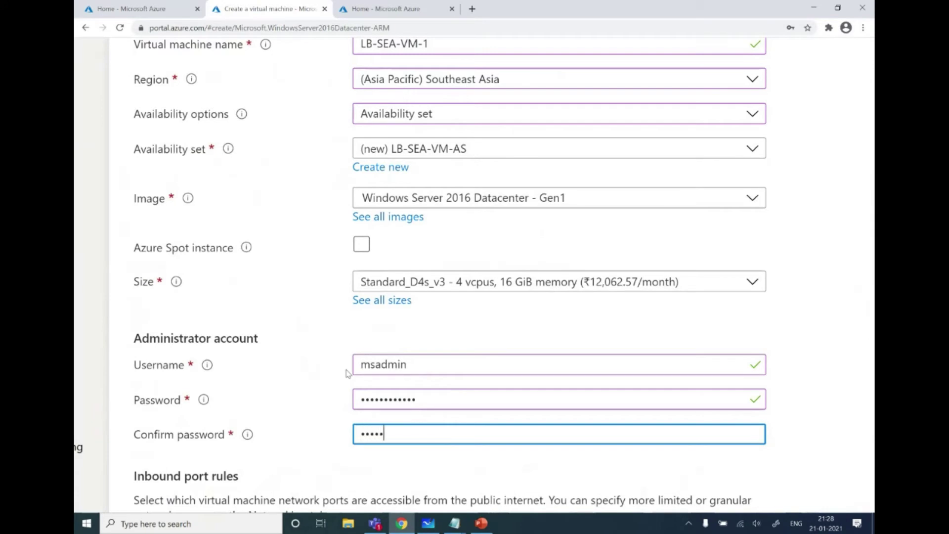
{"action": "type", "text": "••••"}
Step: Show the selectable public inbound ports in the virtual machine's inbound port rules
{"action": "scroll", "coordinate": [334, 387], "scroll_direction": "down", "scroll_amount": 3}
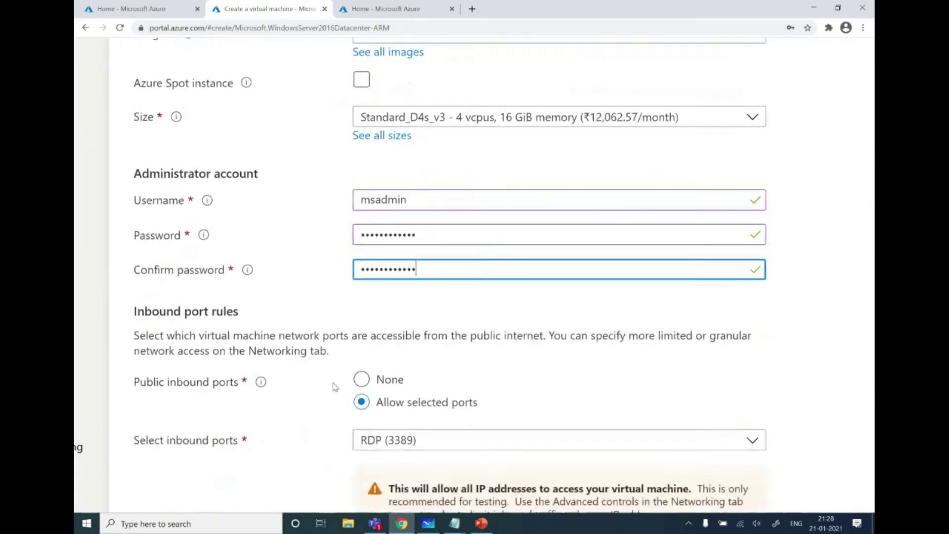
{"action": "scroll", "coordinate": [347, 373], "scroll_direction": "down", "scroll_amount": 3}
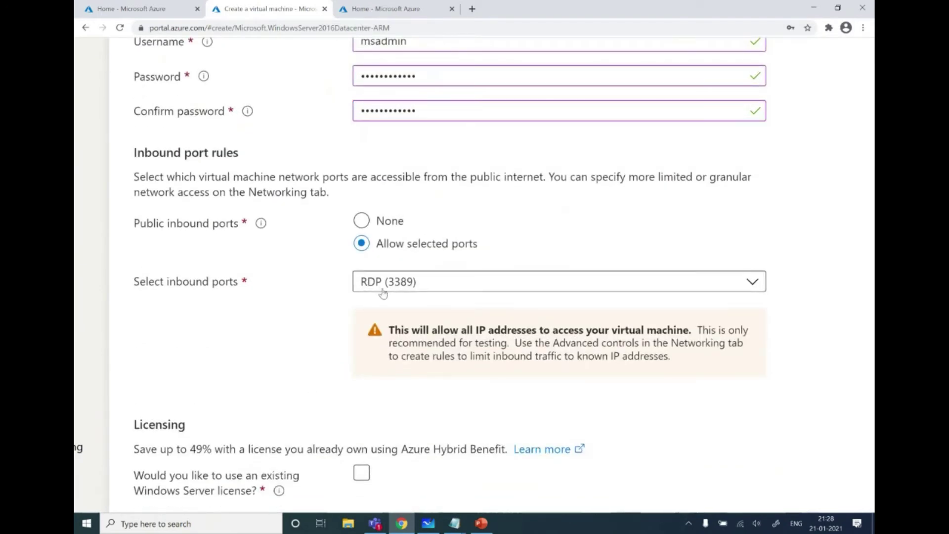
{"action": "left_click", "coordinate": [383, 288]}
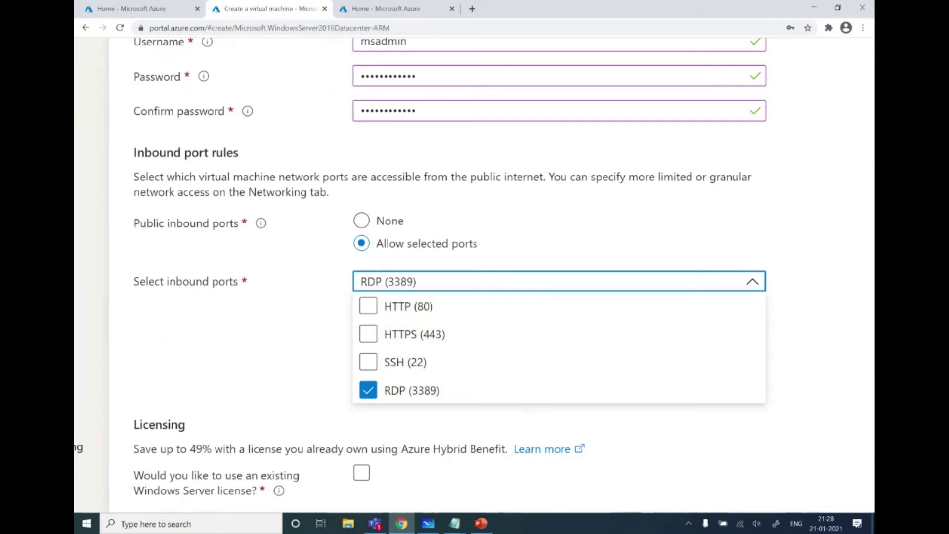
Step: In Microsoft Whiteboard, sketch a small blue page icon on each Win 2016 box and return to the portal
{"action": "left_click", "coordinate": [429, 525]}
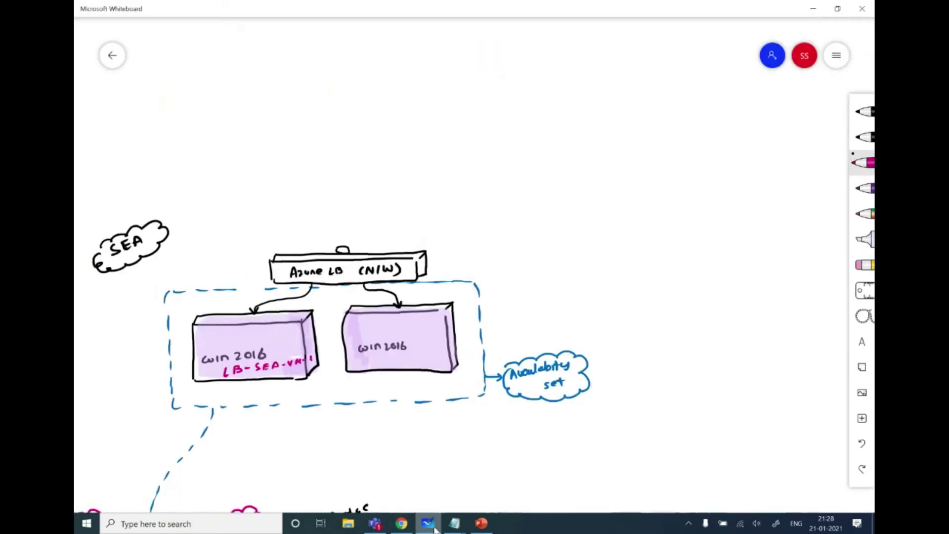
{"action": "left_click", "coordinate": [866, 163]}
{"action": "left_click", "coordinate": [760, 213]}
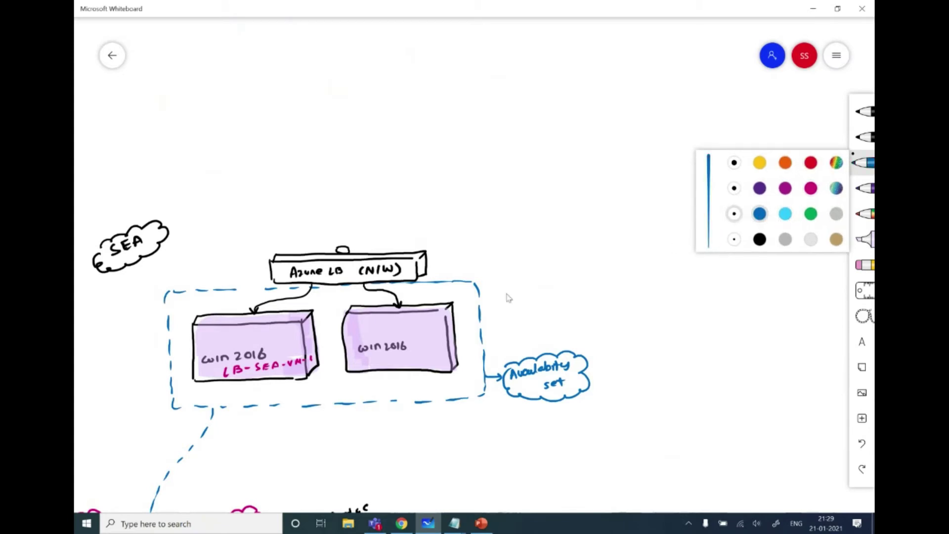
{"action": "mouse_move", "coordinate": [273, 345]}
{"action": "left_mouse_down"}
{"action": "mouse_move", "coordinate": [273, 328]}
{"action": "mouse_move", "coordinate": [287, 344]}
{"action": "mouse_move", "coordinate": [283, 334]}
{"action": "left_mouse_up"}
{"action": "left_click_drag", "start_coordinate": [276, 338], "coordinate": [285, 342]}
{"action": "mouse_move", "coordinate": [418, 318]}
{"action": "left_mouse_down"}
{"action": "mouse_move", "coordinate": [420, 337]}
{"action": "mouse_move", "coordinate": [419, 317]}
{"action": "left_mouse_up"}
{"action": "left_click_drag", "start_coordinate": [421, 321], "coordinate": [430, 331]}
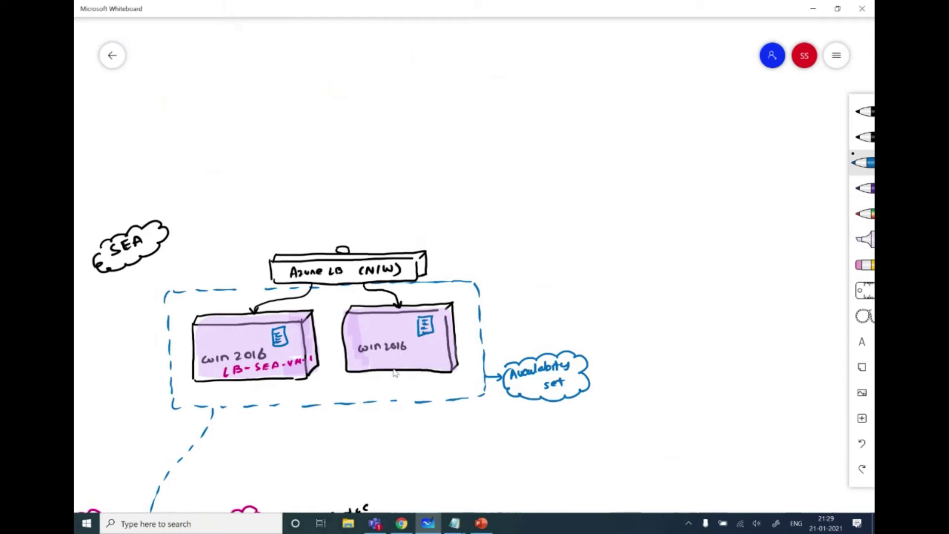
{"action": "key", "text": "alt+Tab"}
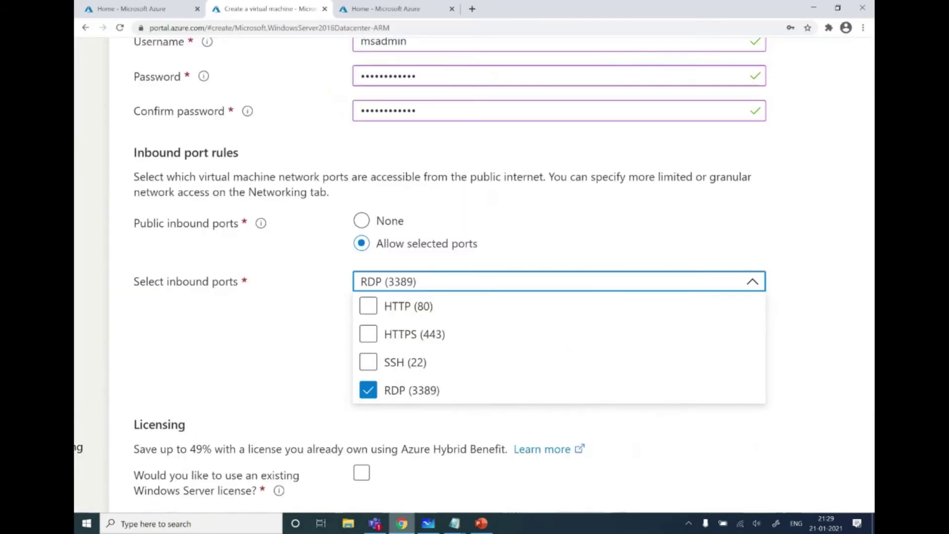
Step: Allow HTTP (80) alongside RDP (3389) in the virtual machine's inbound ports
{"action": "left_click", "coordinate": [370, 307]}
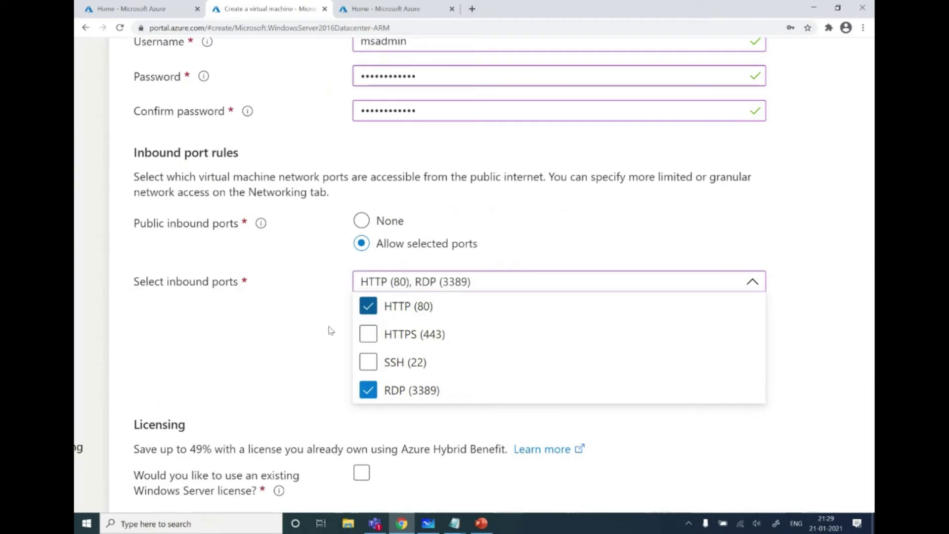
{"action": "left_click", "coordinate": [253, 414]}
{"action": "key", "text": "ctrl+minus"}
{"action": "key", "text": "ctrl+minus"}
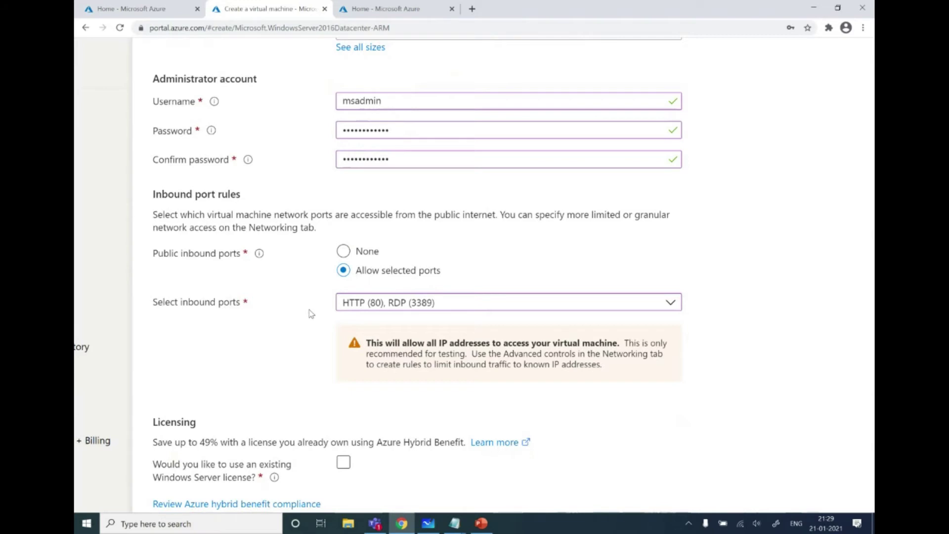
Step: Examine the Licensing section and highlight the words Azure Hybrid Benefit, leaving the existing Windows Server license option unselected
{"action": "scroll", "coordinate": [311, 313], "scroll_direction": "down", "scroll_amount": 1}
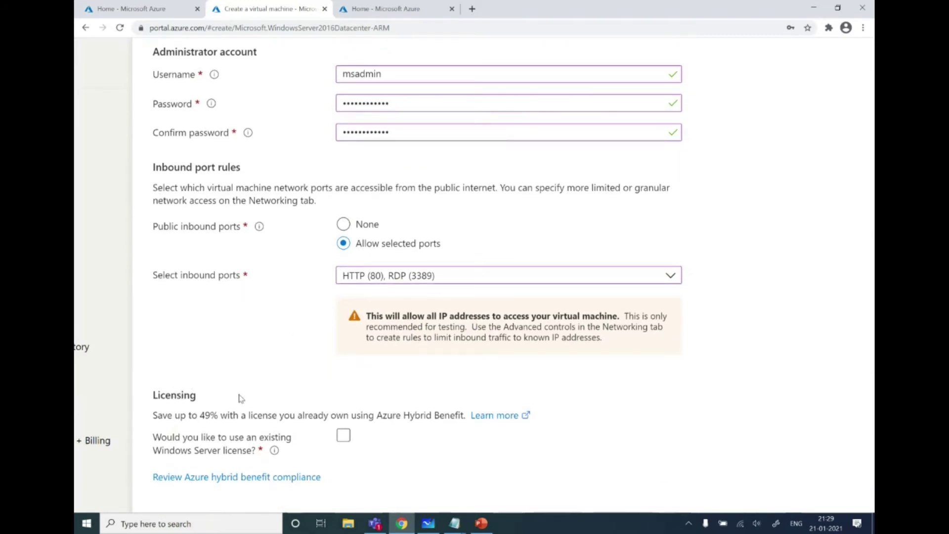
{"action": "scroll", "coordinate": [241, 399], "scroll_direction": "down", "scroll_amount": 3}
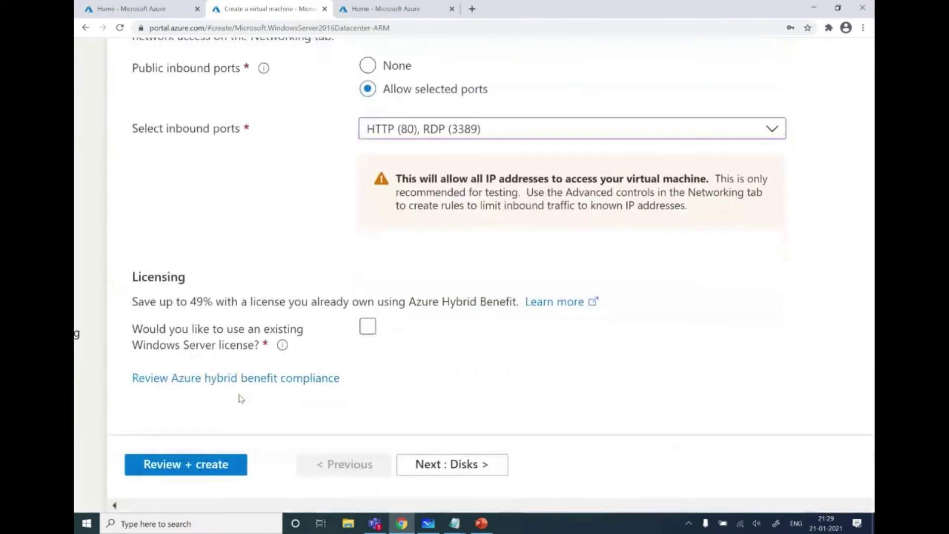
{"action": "key", "text": "ctrl+plus"}
{"action": "key", "text": "ctrl+plus"}
{"action": "left_click", "coordinate": [458, 306]}
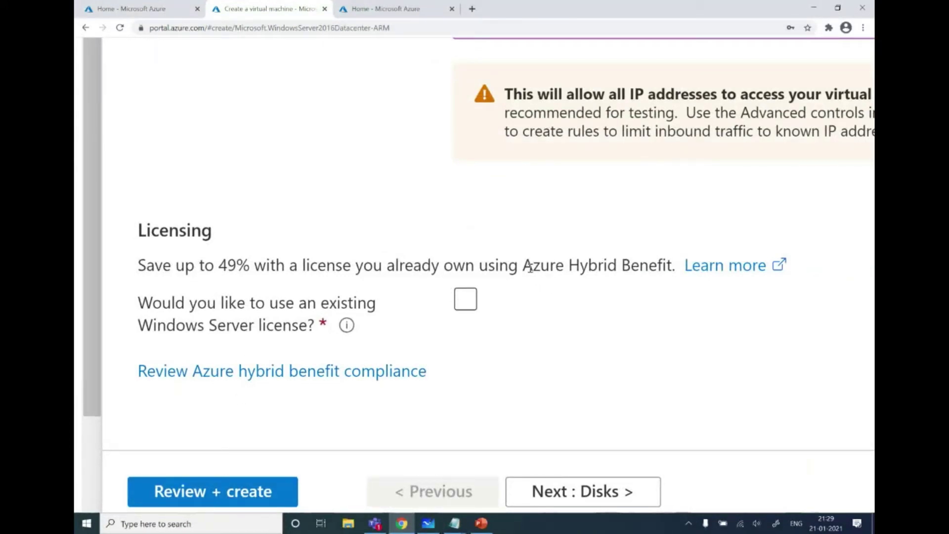
{"action": "left_click_drag", "start_coordinate": [526, 265], "coordinate": [674, 266]}
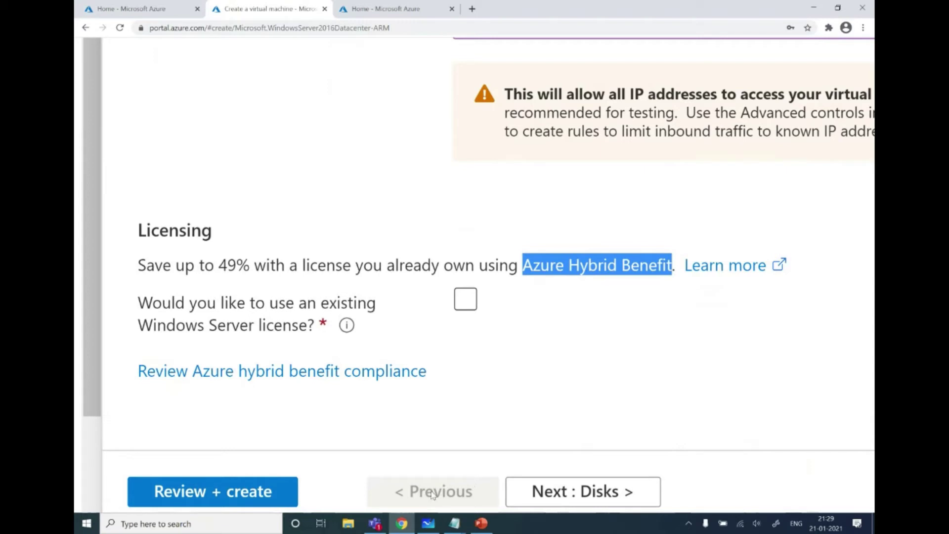
{"action": "left_click", "coordinate": [377, 523]}
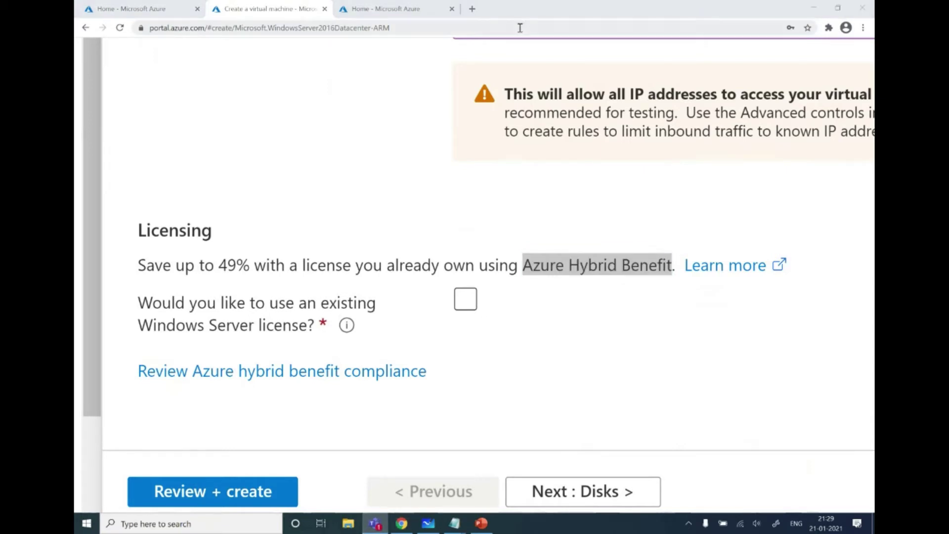
Step: Go from the virtual machine's basic settings to its disk settings
{"action": "key", "text": "ctrl+minus"}
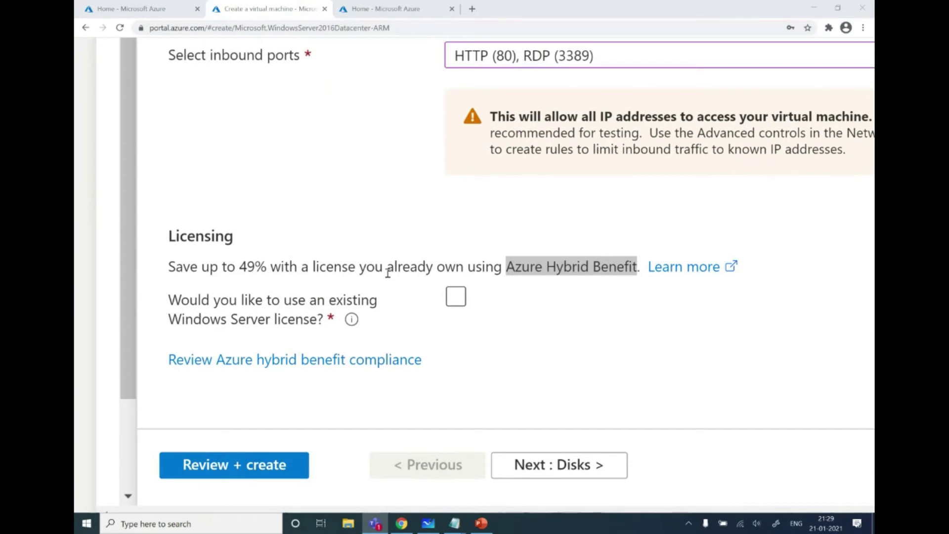
{"action": "key", "text": "ctrl+minus"}
{"action": "key", "text": "ctrl+minus"}
{"action": "key", "text": "ctrl+minus"}
{"action": "scroll", "coordinate": [387, 273], "scroll_direction": "up", "scroll_amount": 10}
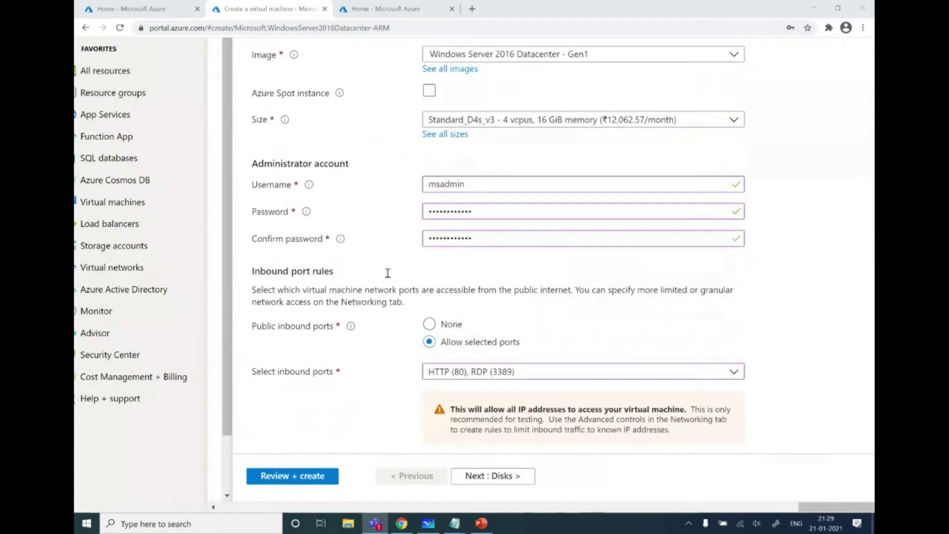
{"action": "scroll", "coordinate": [388, 273], "scroll_direction": "up", "scroll_amount": 3}
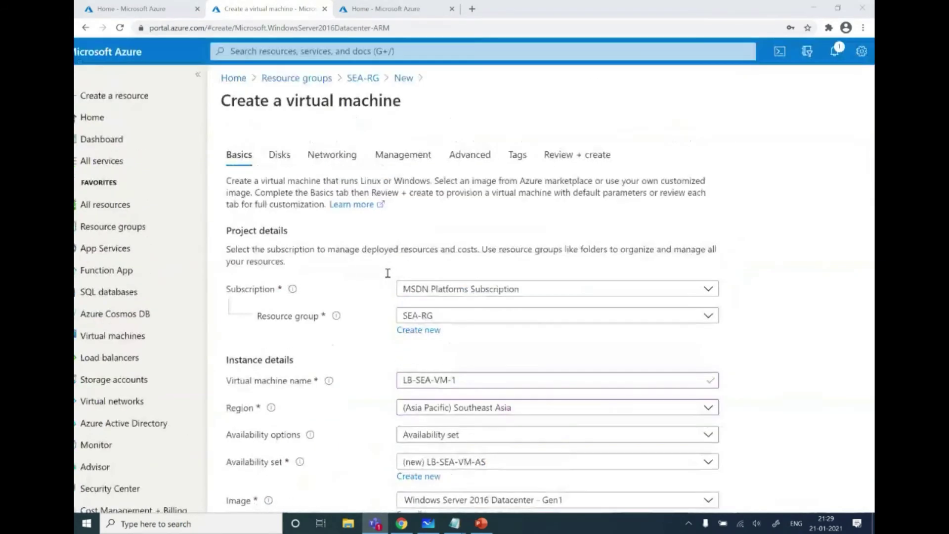
{"action": "left_click", "coordinate": [289, 159]}
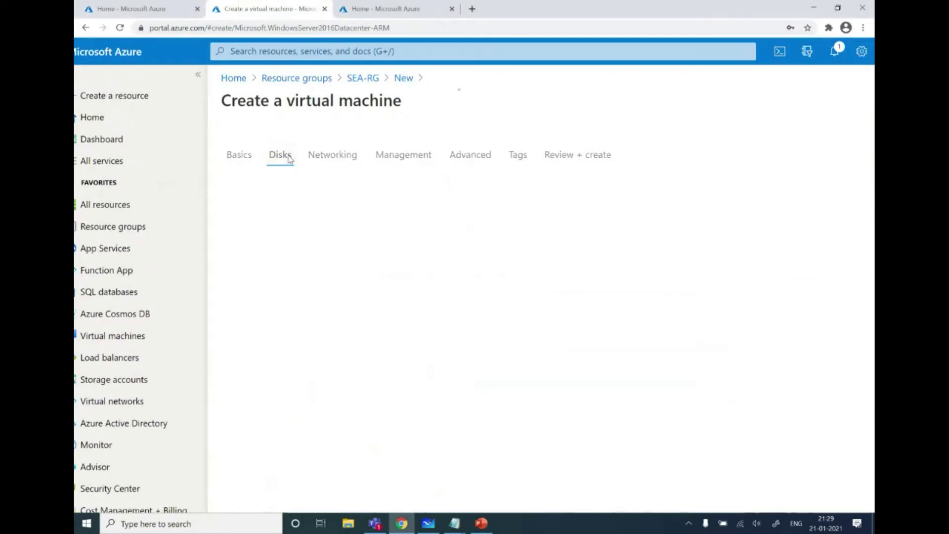
{"action": "key", "text": "ctrl+plus"}
{"action": "key", "text": "ctrl+plus"}
{"action": "key", "text": "ctrl+plus"}
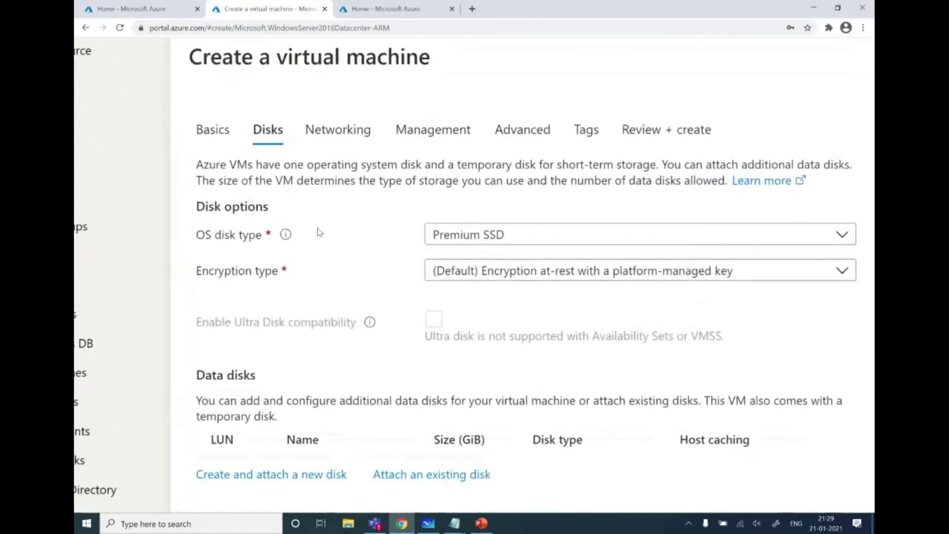
Step: Check the OS disk type choices, keep Premium SSD, and review the encryption and data disk options
{"action": "scroll", "coordinate": [319, 233], "scroll_direction": "down", "scroll_amount": 1}
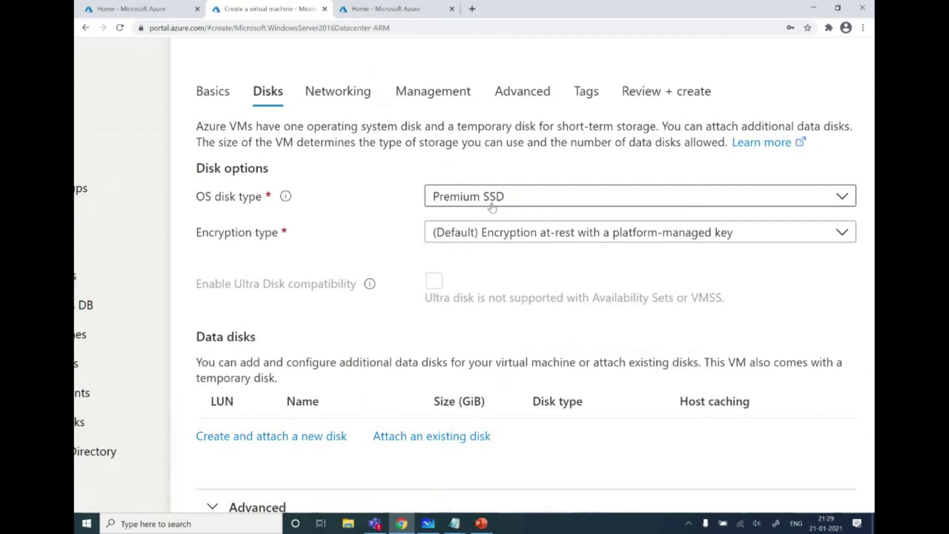
{"action": "left_click", "coordinate": [460, 199]}
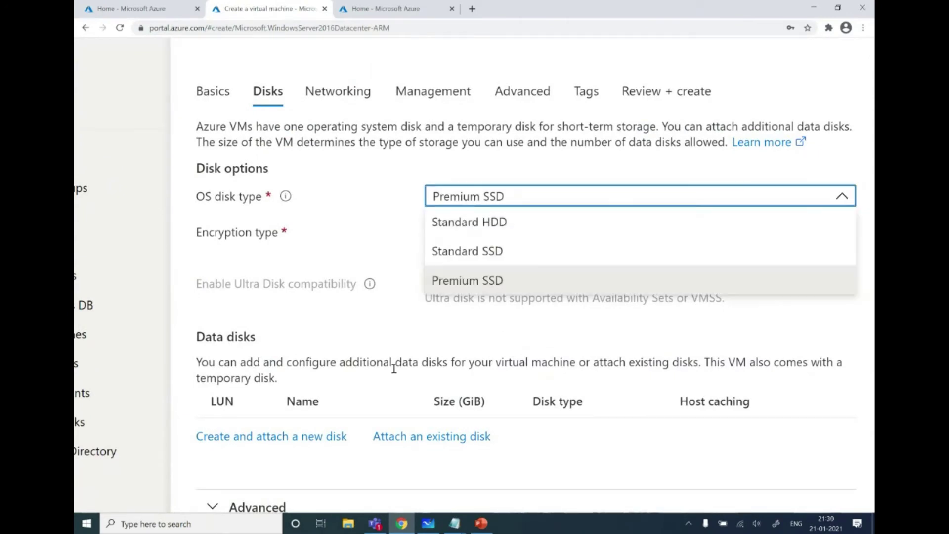
{"action": "left_click", "coordinate": [379, 199]}
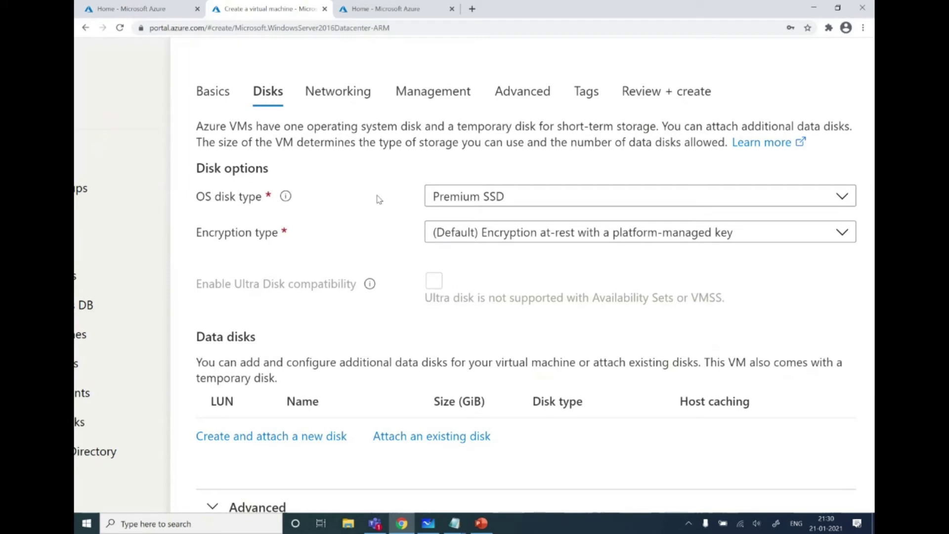
{"action": "scroll", "coordinate": [379, 199], "scroll_direction": "down", "scroll_amount": 1}
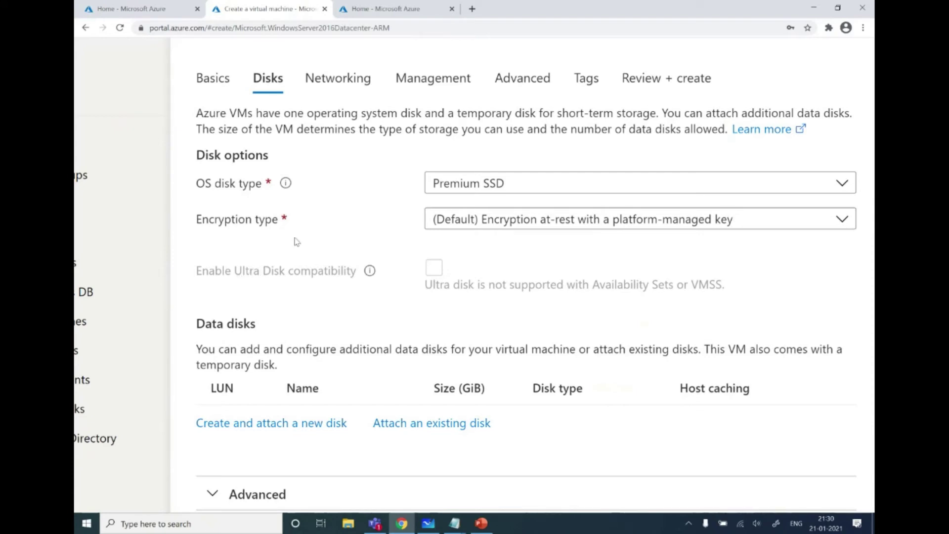
{"action": "scroll", "coordinate": [306, 238], "scroll_direction": "down", "scroll_amount": 1}
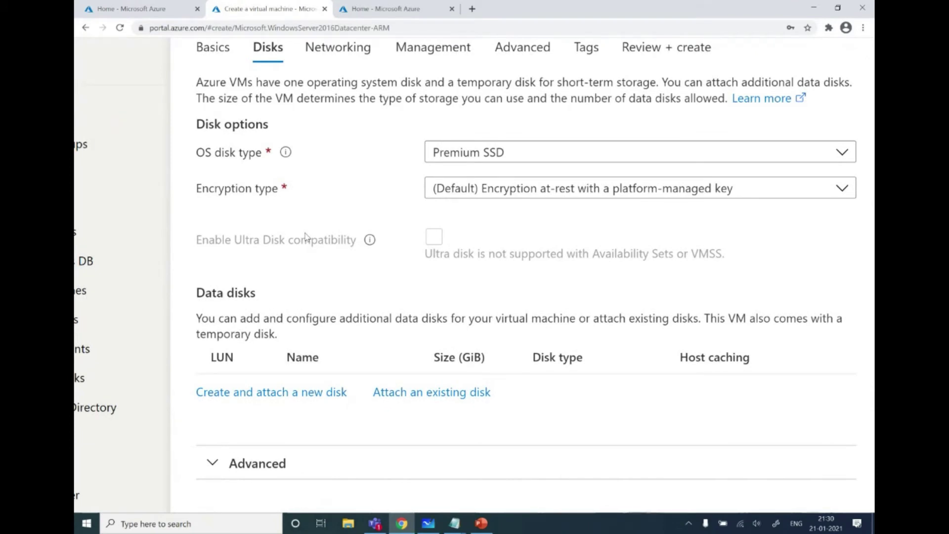
{"action": "scroll", "coordinate": [307, 237], "scroll_direction": "down", "scroll_amount": 2}
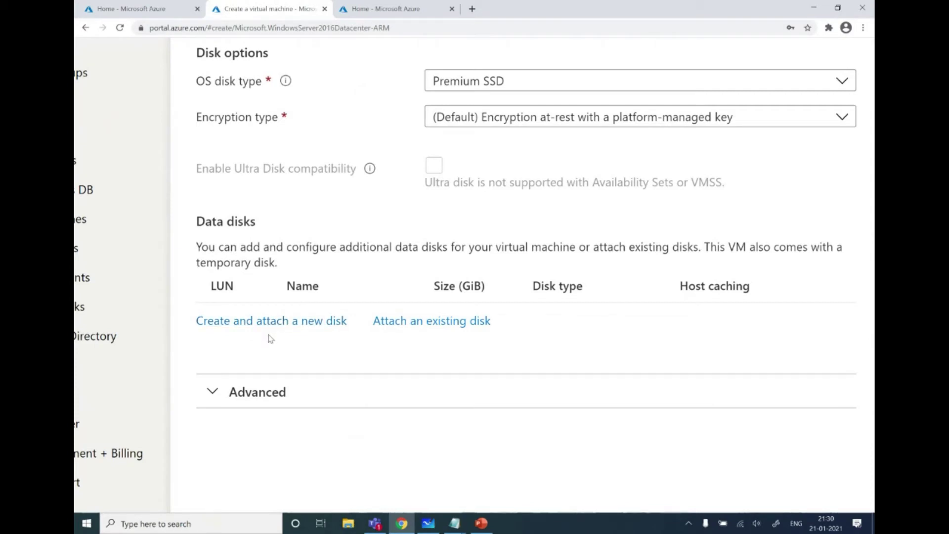
Step: Expand the advanced disk settings and check the managed disk and ephemeral OS disk options
{"action": "key", "text": "ctrl+minus"}
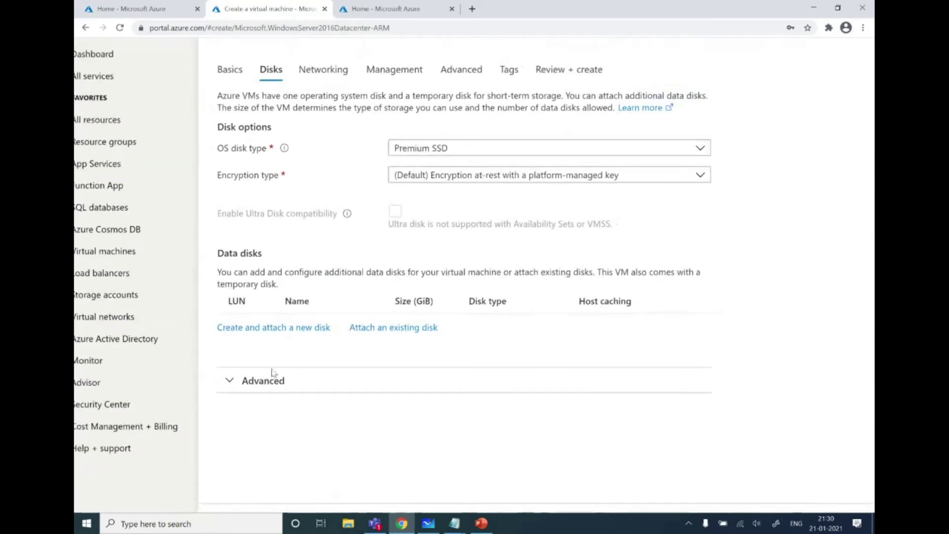
{"action": "left_click", "coordinate": [260, 379]}
{"action": "scroll", "coordinate": [336, 378], "scroll_direction": "down", "scroll_amount": 1}
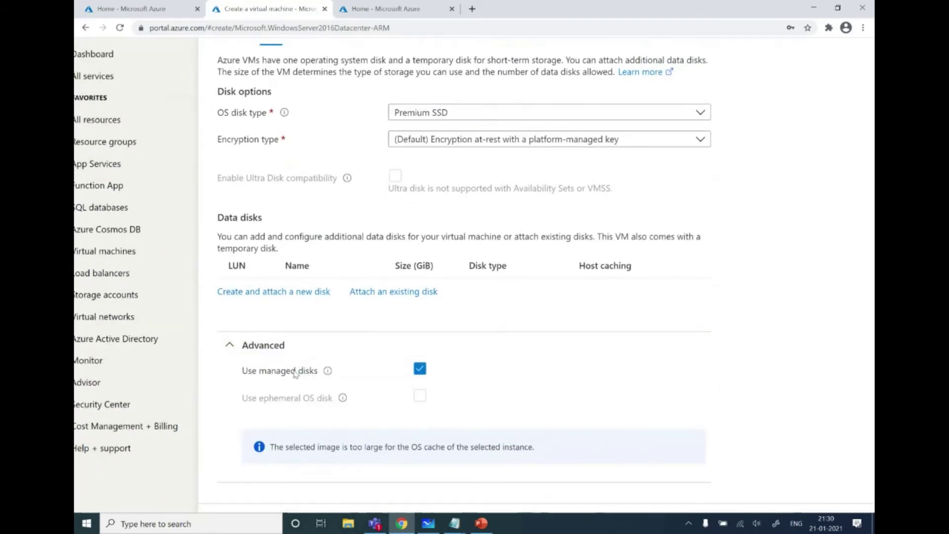
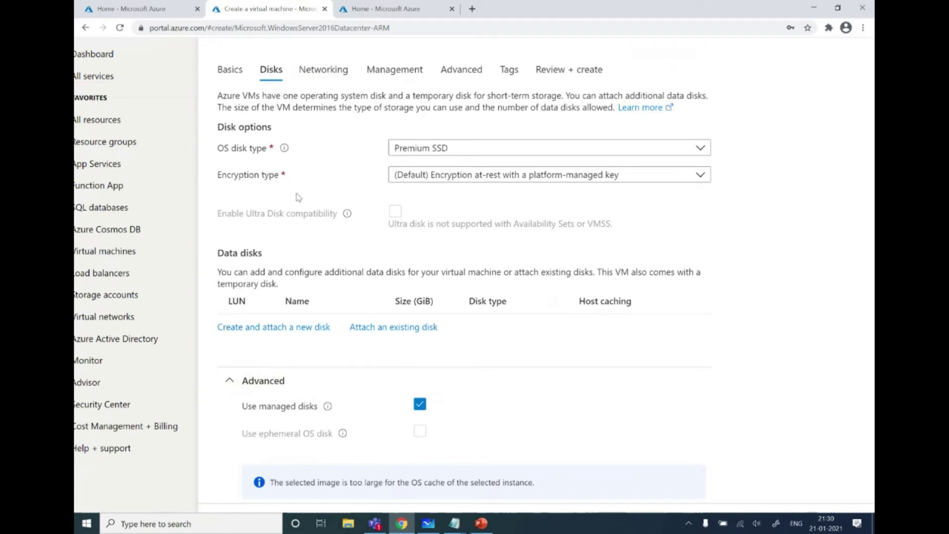
Step: Go to the virtual machine's networking settings and review the virtual network, subnet, public IP, inbound ports and load balancing options
{"action": "left_click", "coordinate": [315, 73]}
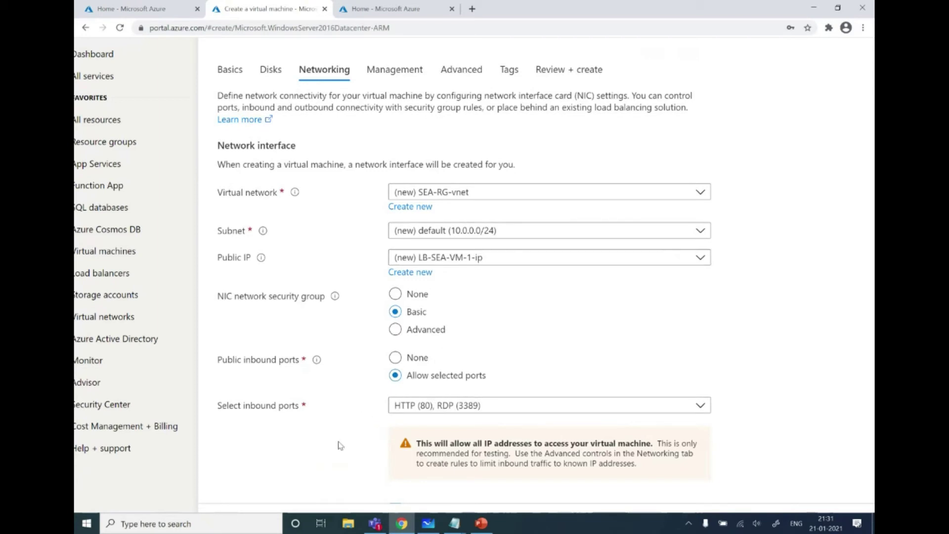
{"action": "scroll", "coordinate": [340, 445], "scroll_direction": "down", "scroll_amount": 3}
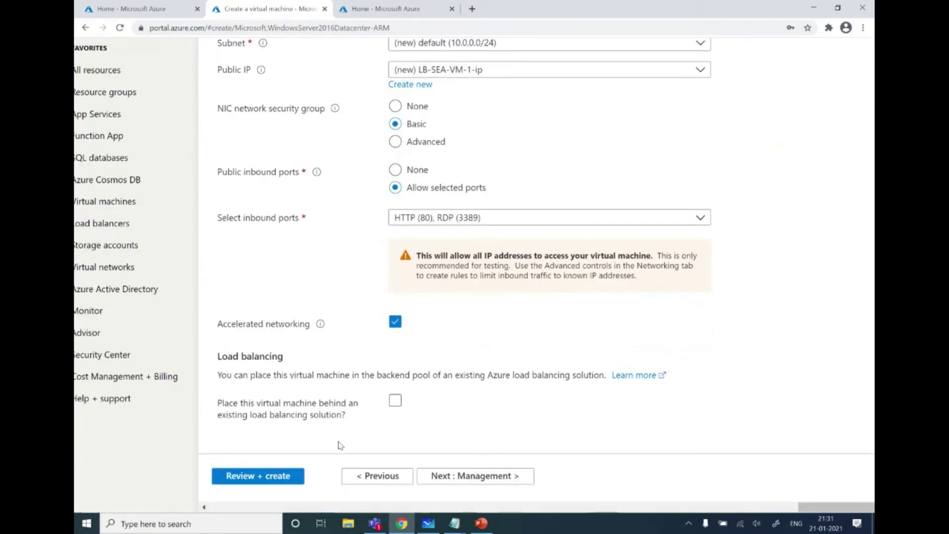
{"action": "scroll", "coordinate": [340, 445], "scroll_direction": "up", "scroll_amount": 4}
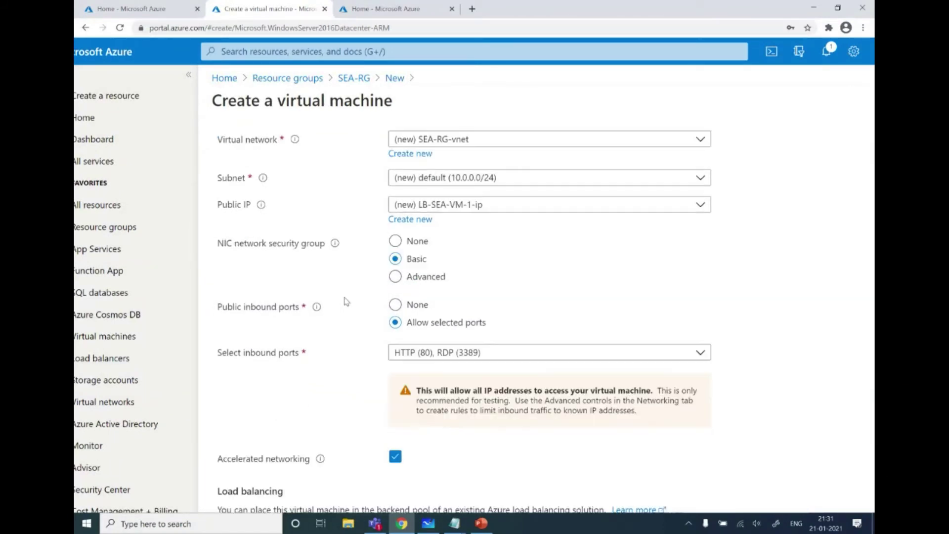
{"action": "key", "text": "ctrl+minus"}
{"action": "key", "text": "ctrl+minus"}
{"action": "scroll", "coordinate": [347, 305], "scroll_direction": "down", "scroll_amount": 2}
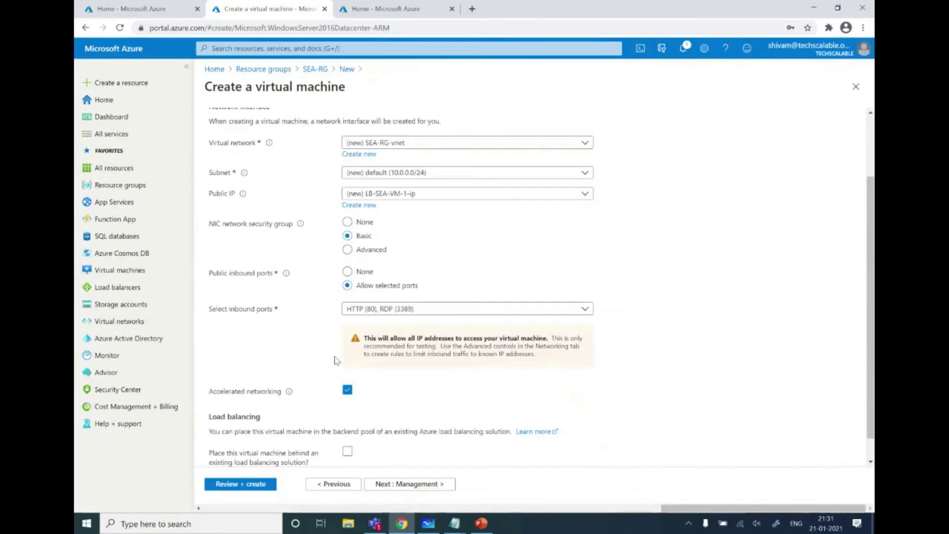
{"action": "key", "text": "ctrl+plus"}
{"action": "key", "text": "ctrl+plus"}
{"action": "key", "text": "ctrl+plus"}
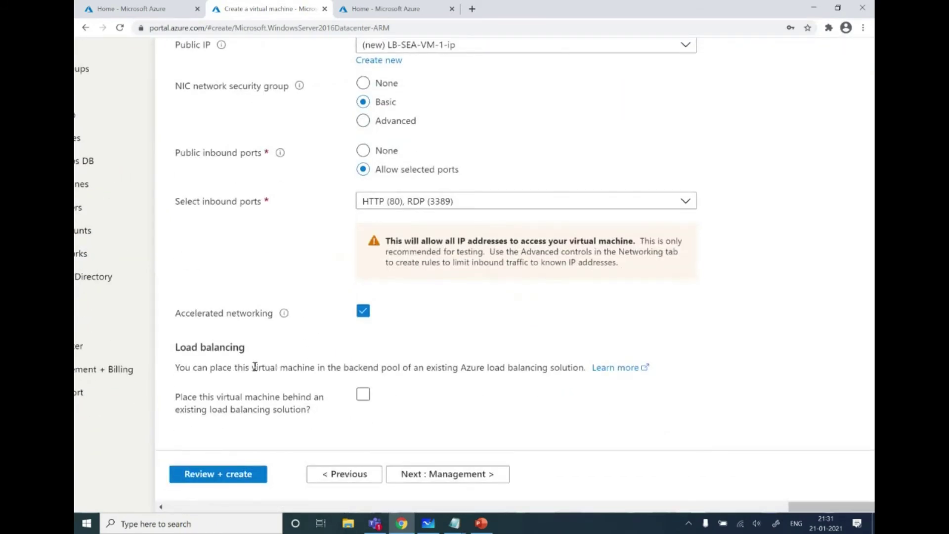
{"action": "scroll", "coordinate": [273, 364], "scroll_direction": "up", "scroll_amount": 3}
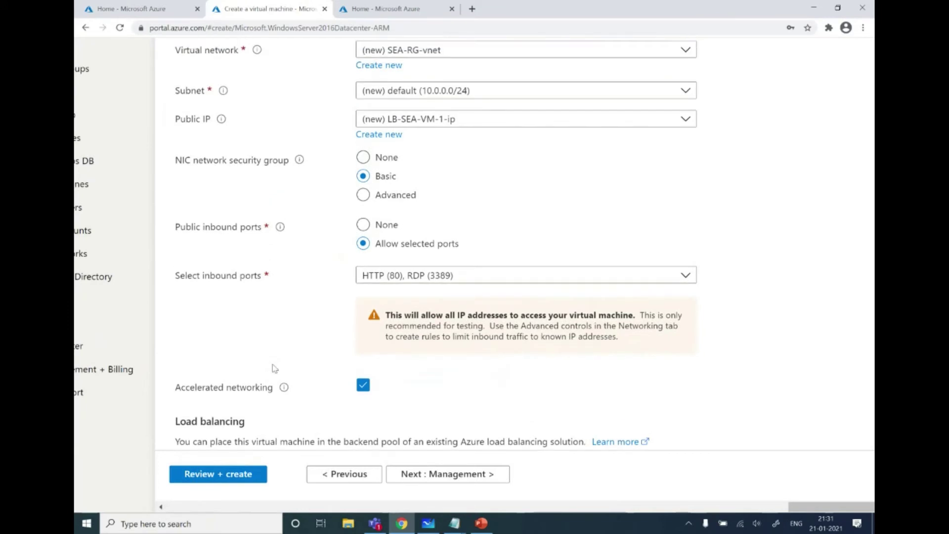
{"action": "scroll", "coordinate": [275, 258], "scroll_direction": "up", "scroll_amount": 4}
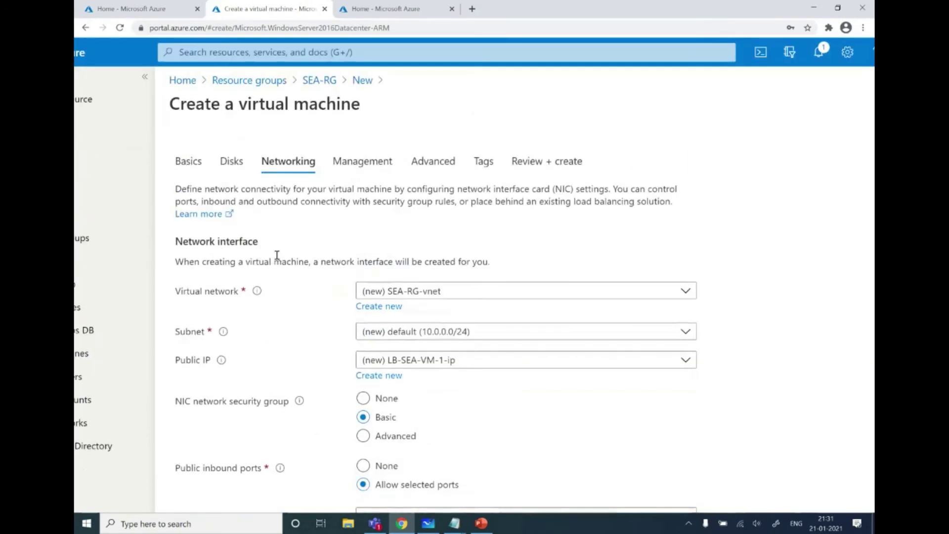
Step: Go to the management settings and review the monitoring, identity, auto-shutdown, backup and guest OS update options
{"action": "left_click", "coordinate": [357, 168]}
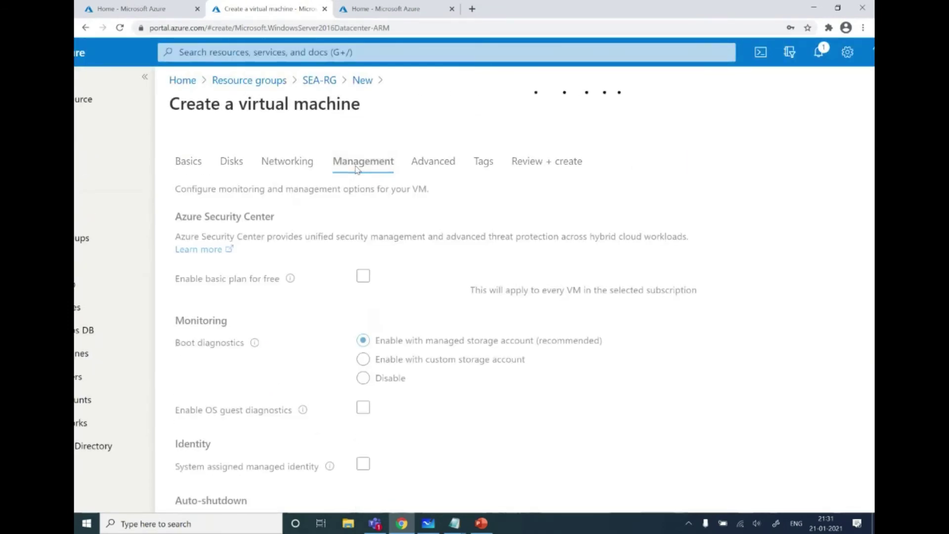
{"action": "scroll", "coordinate": [310, 294], "scroll_direction": "down", "scroll_amount": 2}
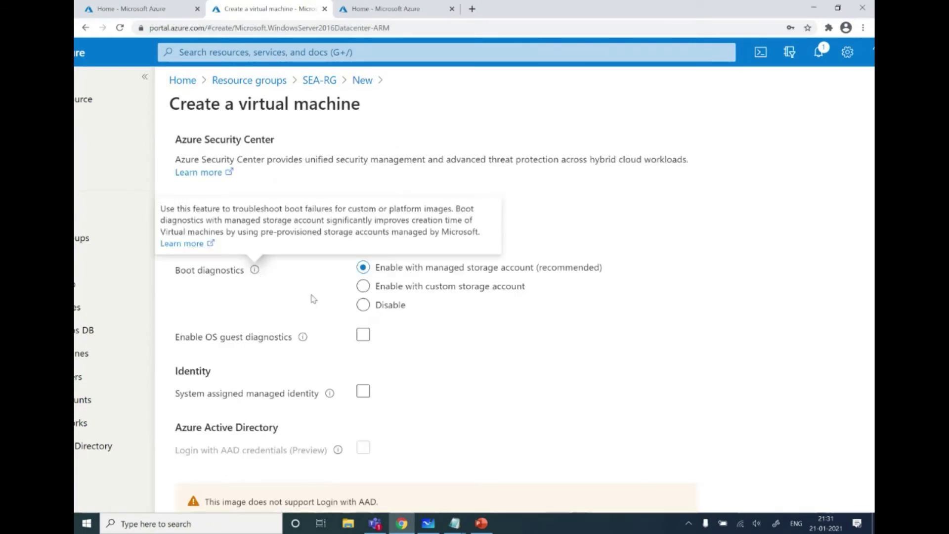
{"action": "key", "text": "ctrl+plus"}
{"action": "key", "text": "ctrl+plus"}
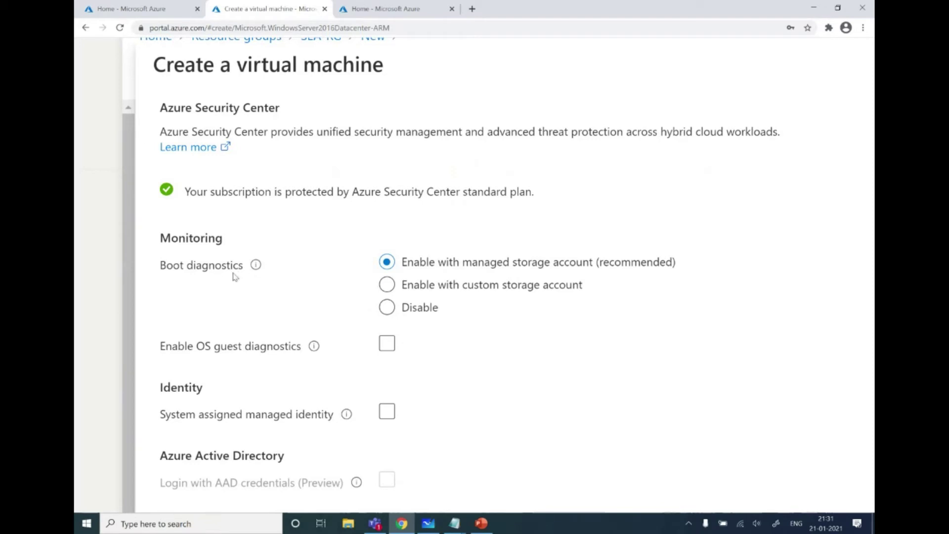
{"action": "scroll", "coordinate": [236, 302], "scroll_direction": "down", "scroll_amount": 2}
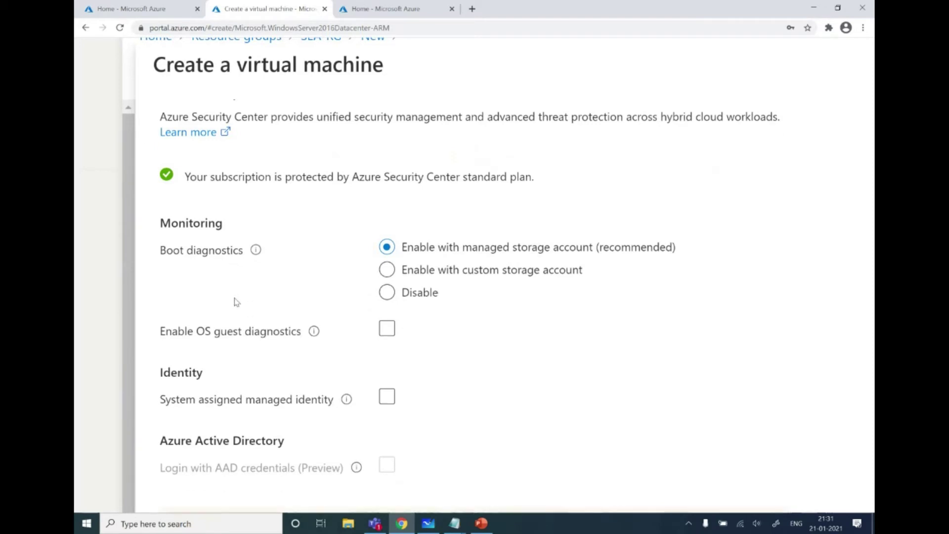
{"action": "key", "text": "ctrl+minus"}
{"action": "scroll", "coordinate": [260, 312], "scroll_direction": "down", "scroll_amount": 2}
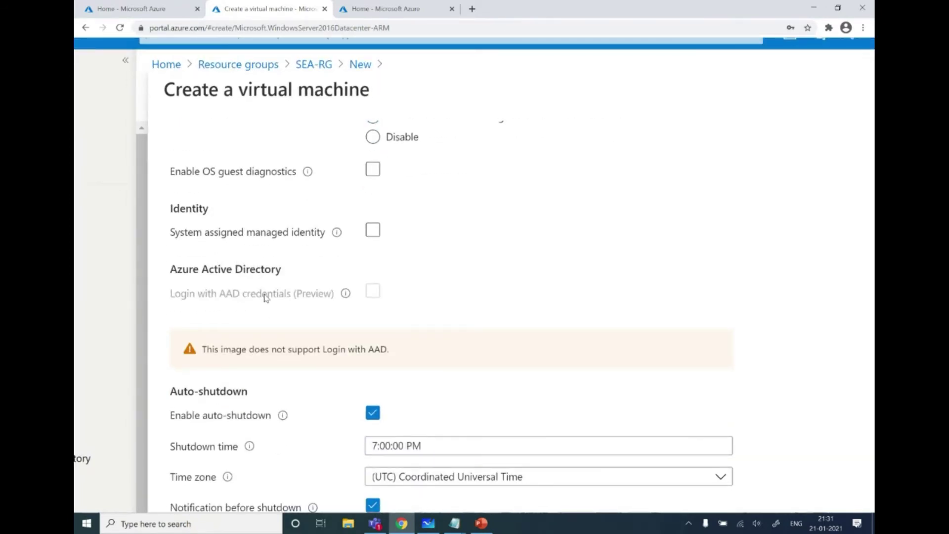
{"action": "scroll", "coordinate": [266, 297], "scroll_direction": "down", "scroll_amount": 4}
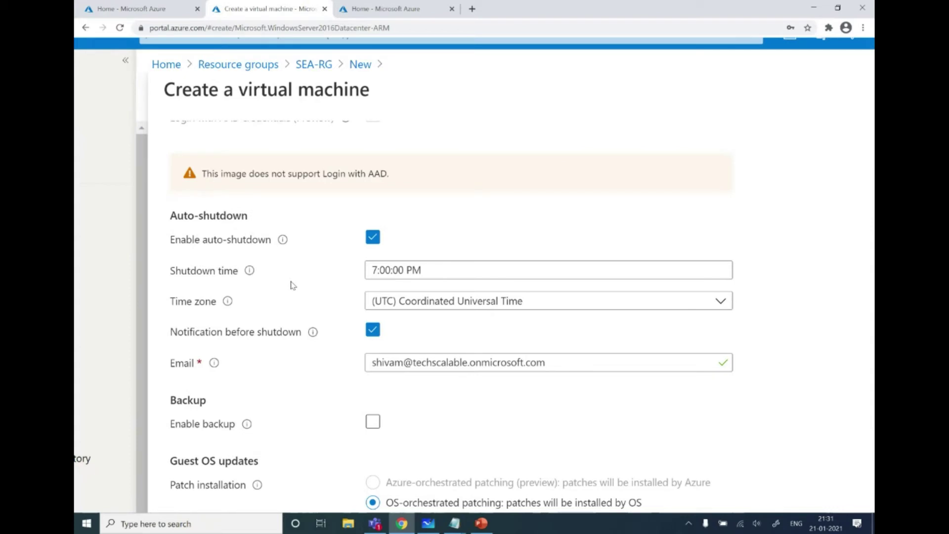
{"action": "scroll", "coordinate": [293, 285], "scroll_direction": "down", "scroll_amount": 2}
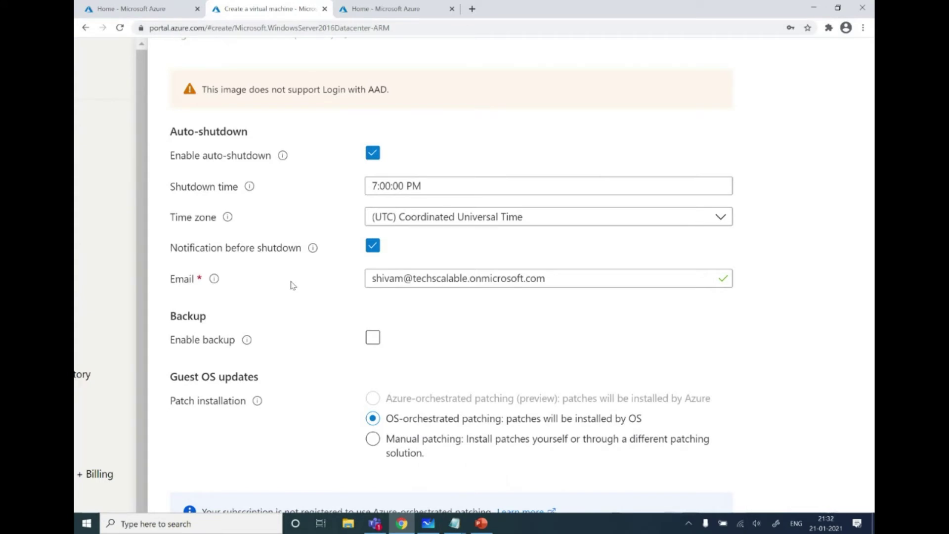
{"action": "scroll", "coordinate": [293, 285], "scroll_direction": "down", "scroll_amount": 2}
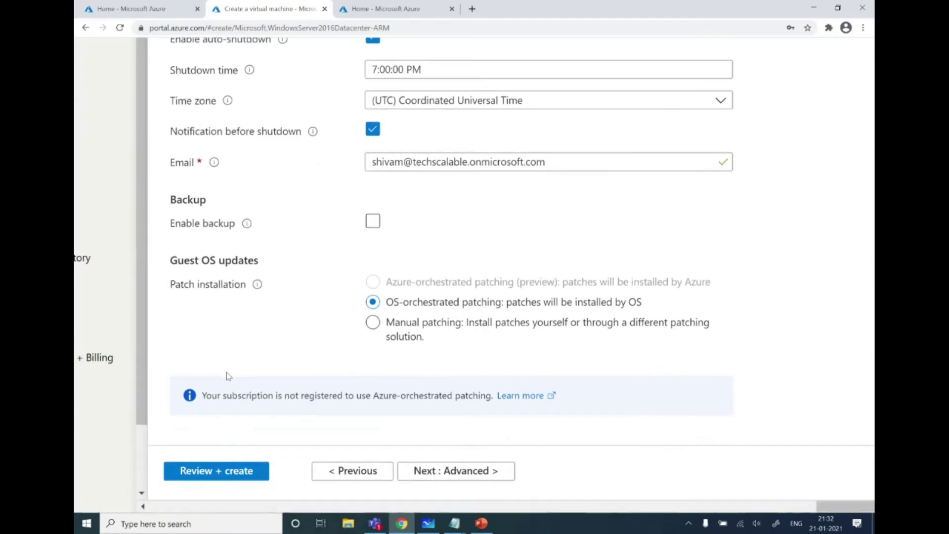
{"action": "key", "text": "ctrl+minus"}
{"action": "key", "text": "ctrl+minus"}
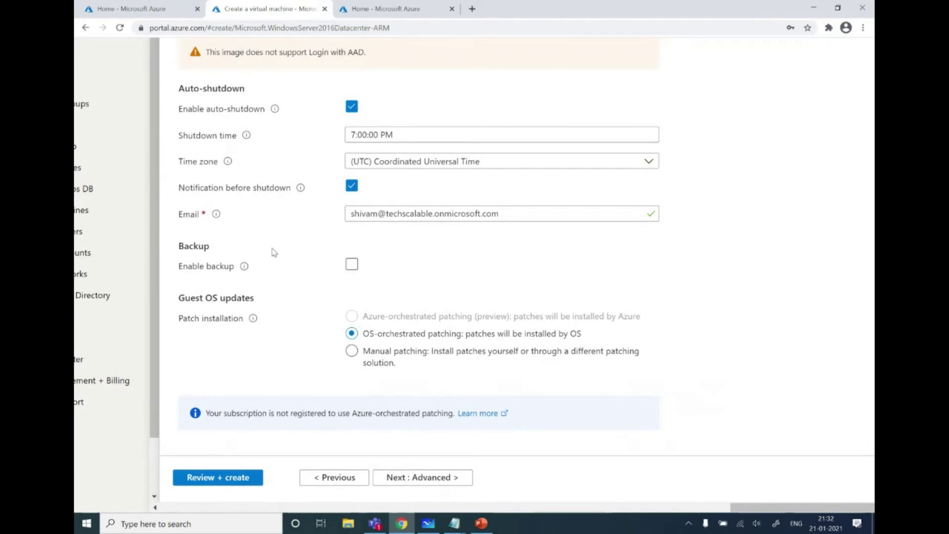
{"action": "scroll", "coordinate": [274, 252], "scroll_direction": "up", "scroll_amount": 2}
{"action": "scroll", "coordinate": [275, 253], "scroll_direction": "up", "scroll_amount": 4}
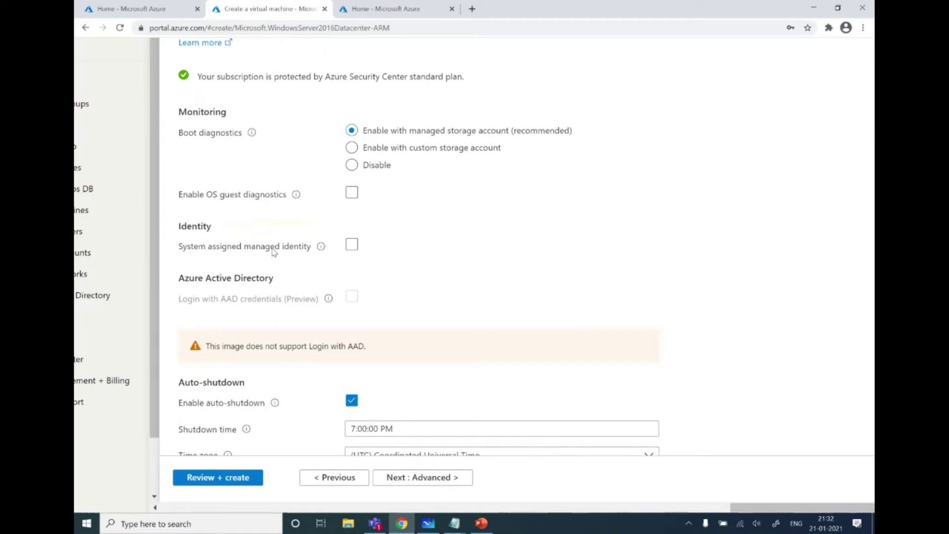
{"action": "scroll", "coordinate": [274, 252], "scroll_direction": "up", "scroll_amount": 4}
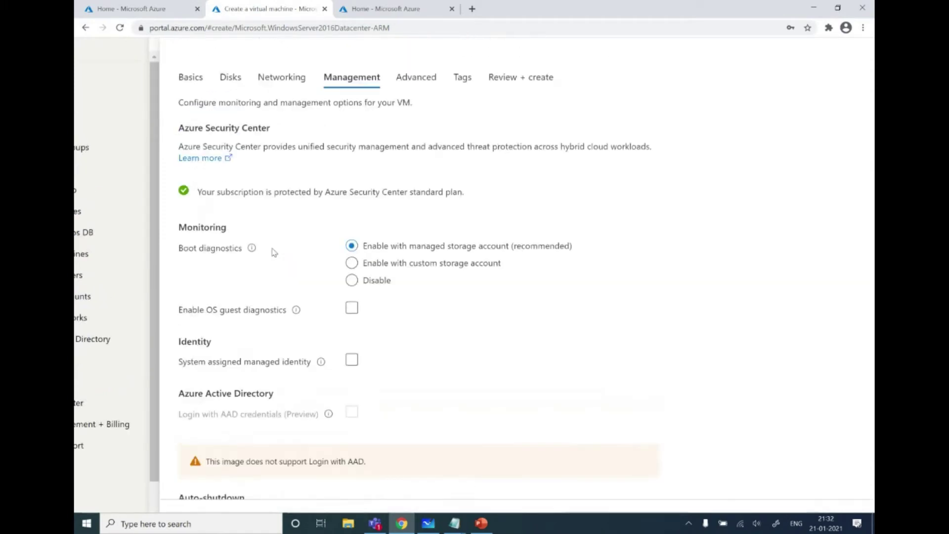
Step: Go to the virtual machine's advanced settings and open the list of installable extensions
{"action": "left_click", "coordinate": [413, 152]}
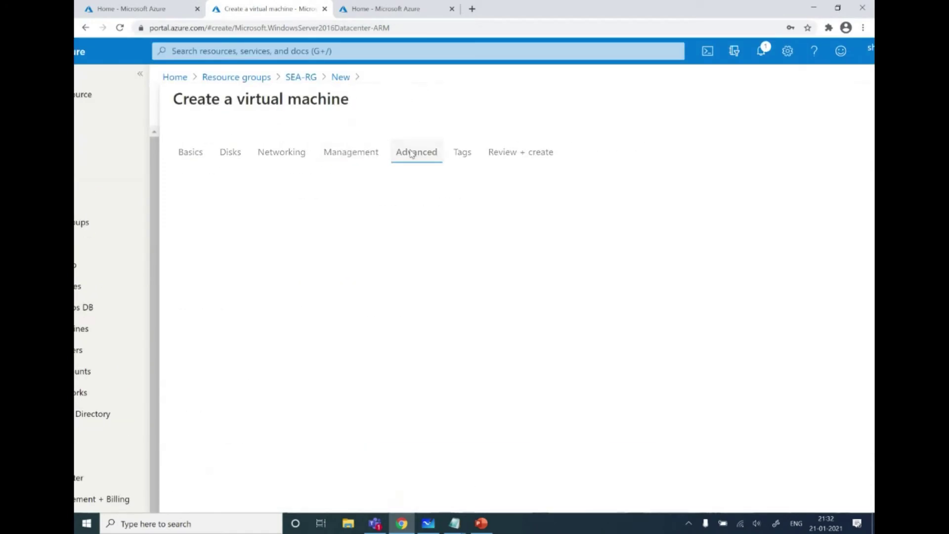
{"action": "scroll", "coordinate": [301, 213], "scroll_direction": "up", "scroll_amount": 2}
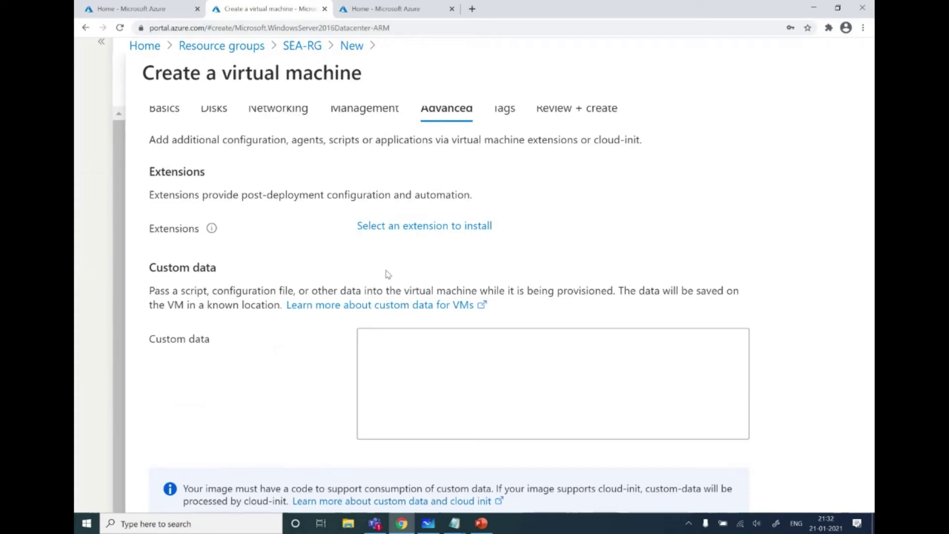
{"action": "left_click", "coordinate": [379, 228]}
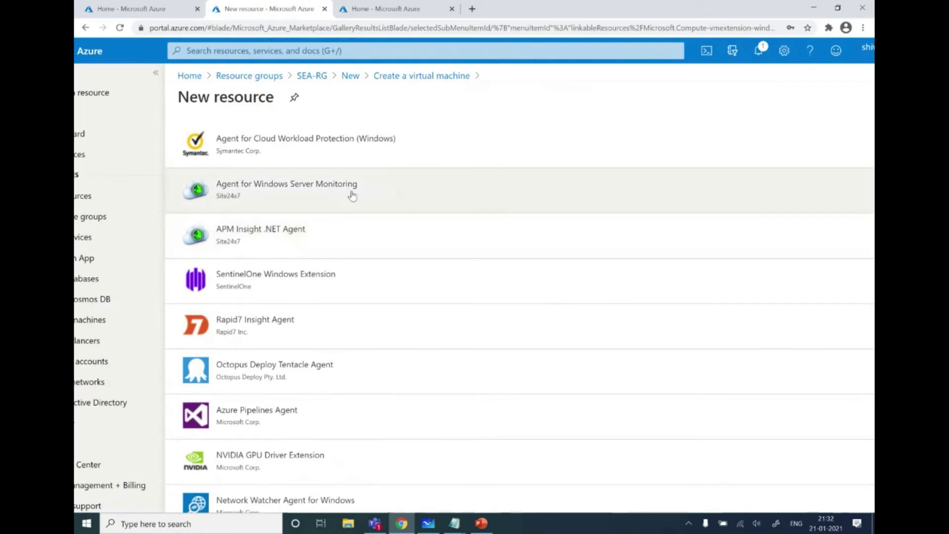
Step: Browse the available virtual machine extensions and close the list without choosing one
{"action": "key", "text": "ctrl+plus"}
{"action": "key", "text": "ctrl+plus"}
{"action": "scroll", "coordinate": [332, 296], "scroll_direction": "down", "scroll_amount": 2}
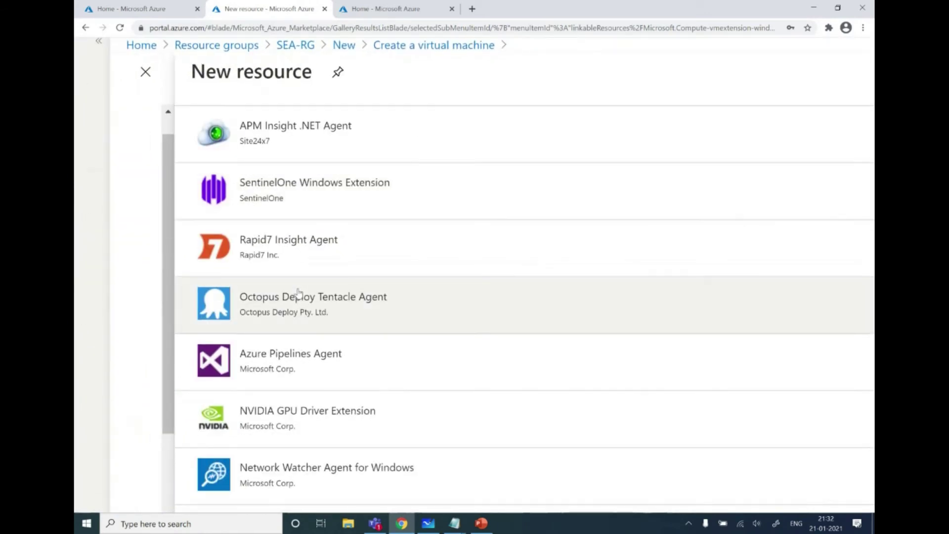
{"action": "scroll", "coordinate": [298, 293], "scroll_direction": "down", "scroll_amount": 2}
{"action": "scroll", "coordinate": [318, 307], "scroll_direction": "down", "scroll_amount": 3}
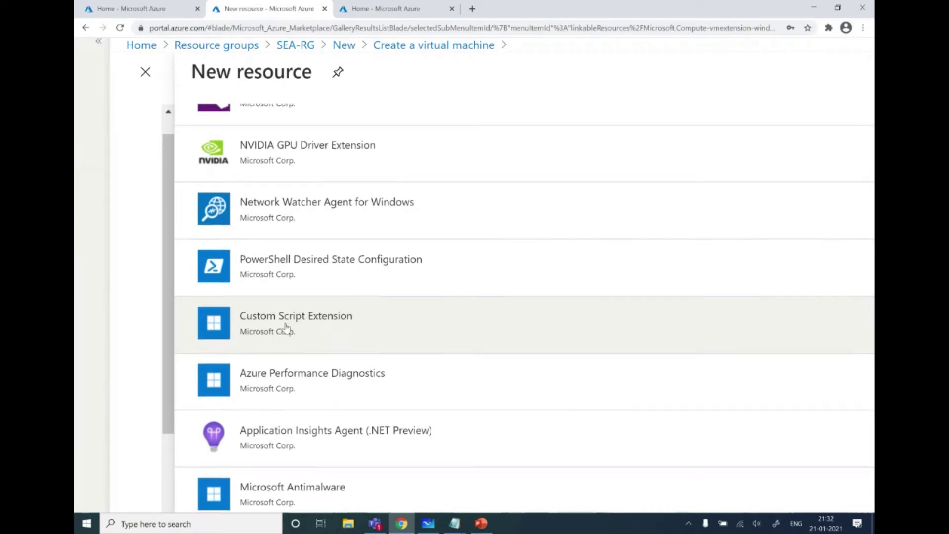
{"action": "scroll", "coordinate": [286, 325], "scroll_direction": "down", "scroll_amount": 3}
{"action": "key", "text": "ctrl+minus"}
{"action": "key", "text": "ctrl+minus"}
{"action": "key", "text": "ctrl+minus"}
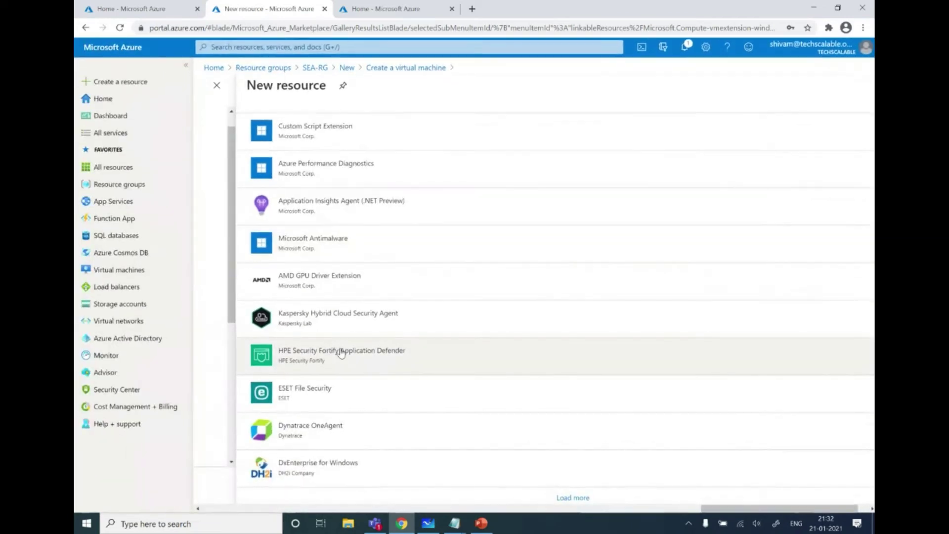
{"action": "scroll", "coordinate": [456, 292], "scroll_direction": "up", "scroll_amount": 7}
{"action": "scroll", "coordinate": [587, 294], "scroll_direction": "down", "scroll_amount": 4}
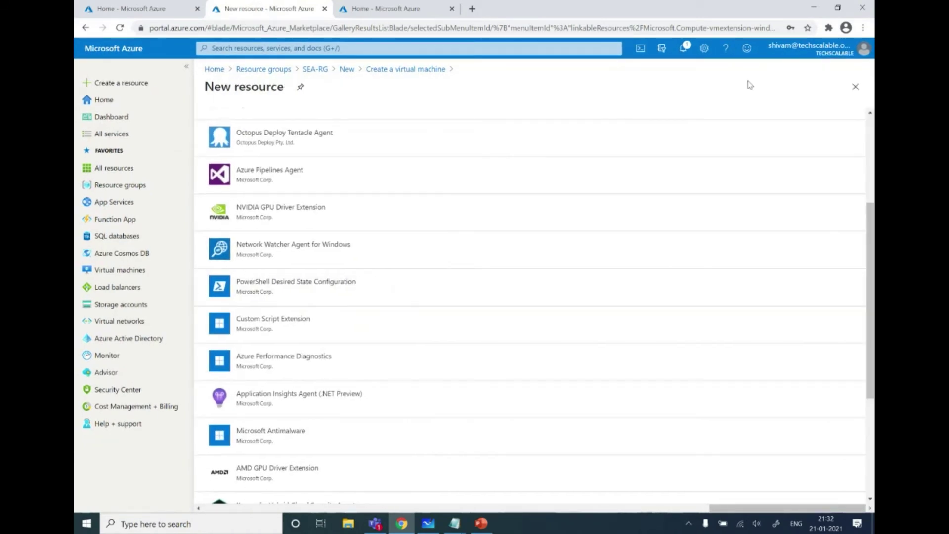
{"action": "left_click", "coordinate": [856, 87]}
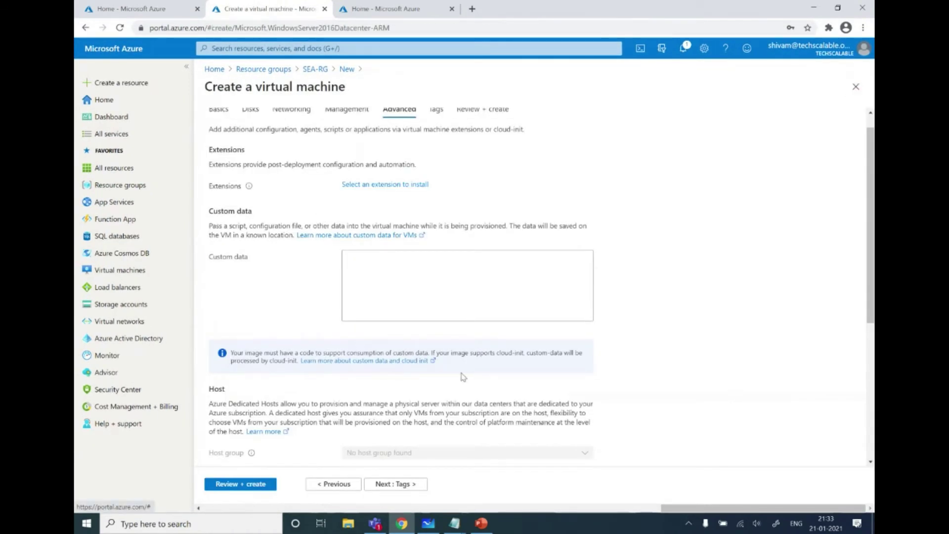
Step: Go to the virtual machine's tag settings and leave the tag name and value blank
{"action": "scroll", "coordinate": [459, 180], "scroll_direction": "up", "scroll_amount": 1}
{"action": "key", "text": "ctrl+plus"}
{"action": "key", "text": "ctrl+plus"}
{"action": "key", "text": "ctrl+plus"}
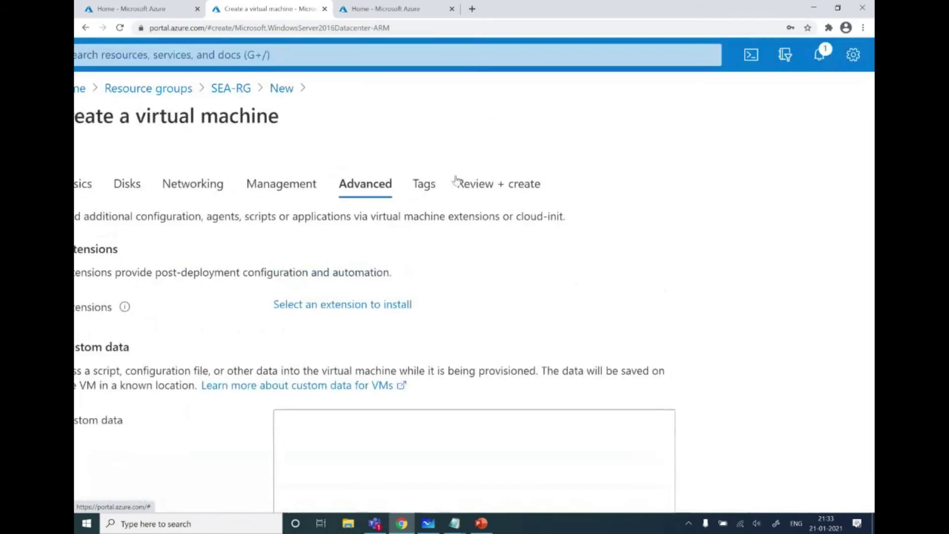
{"action": "left_click", "coordinate": [581, 194]}
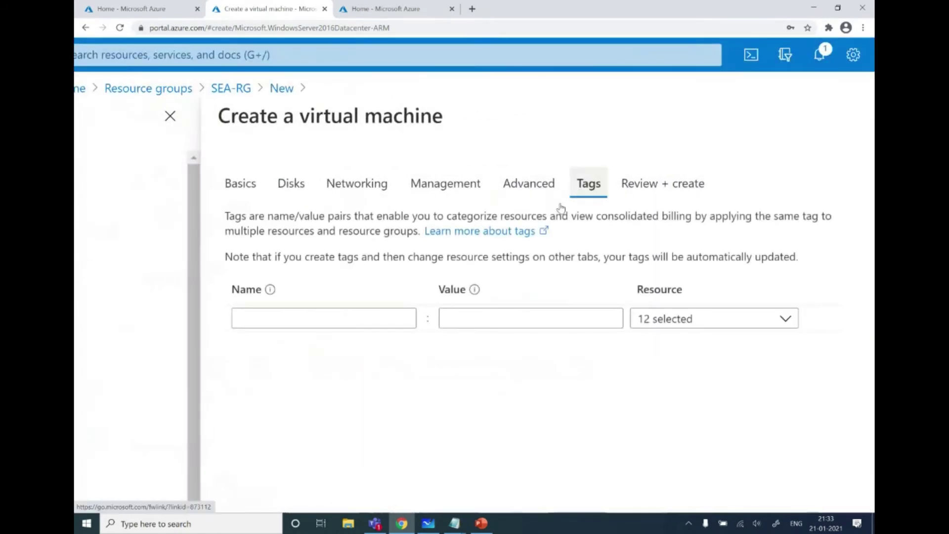
Step: Validate the configuration of LB-SEA-VM-1 and submit it for creation in resource group SEA-RG
{"action": "left_click", "coordinate": [644, 184]}
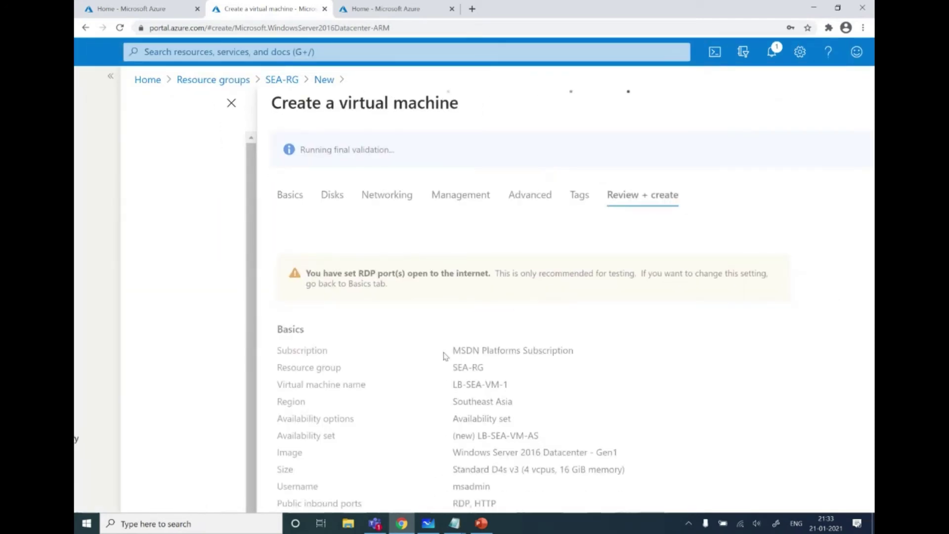
{"action": "scroll", "coordinate": [433, 380], "scroll_direction": "down", "scroll_amount": 2}
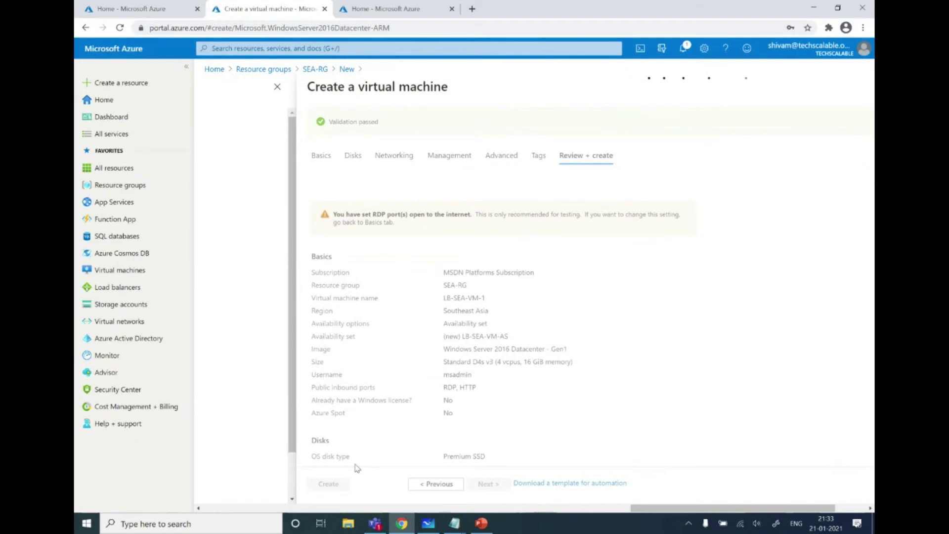
{"action": "left_click", "coordinate": [338, 483]}
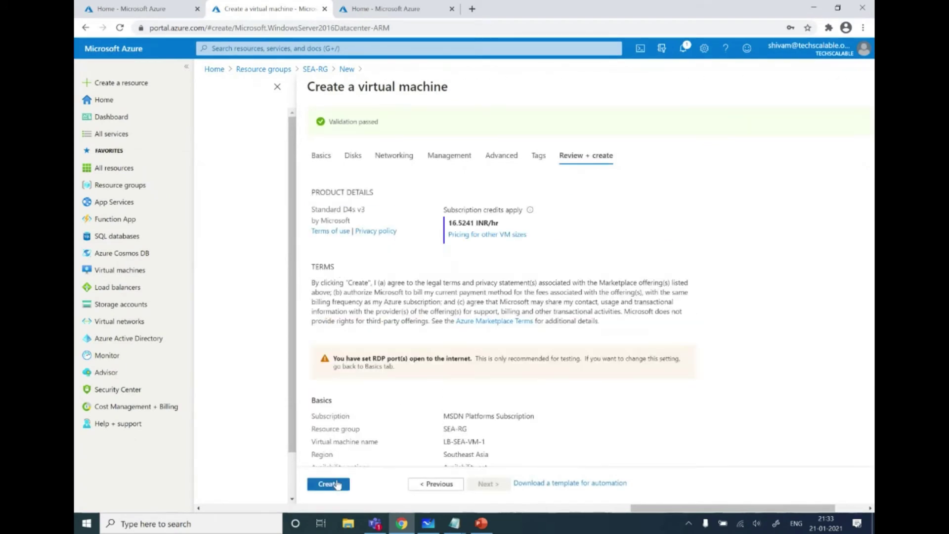
{"action": "left_click", "coordinate": [328, 484]}
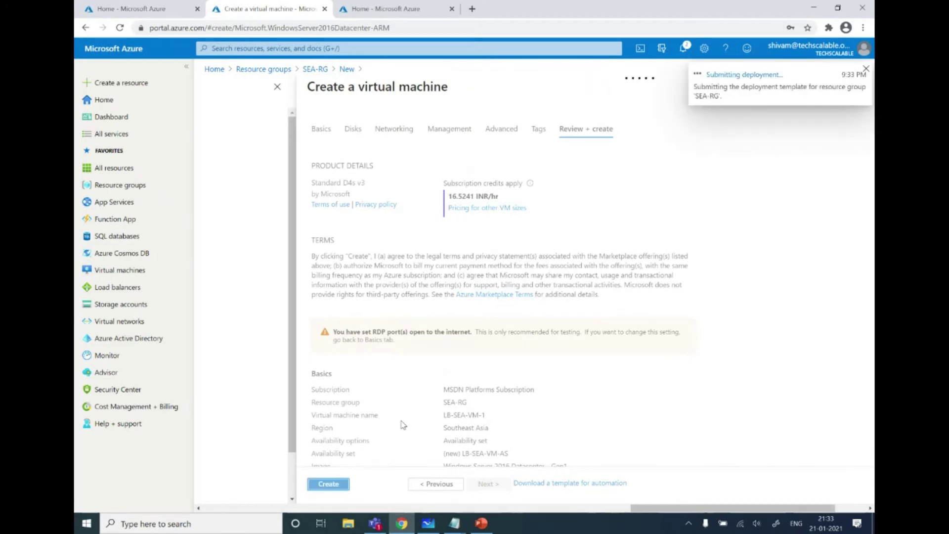
Step: Switch to Microsoft Whiteboard and shade the dashed availability set area around both servers with a light blue highlighter
{"action": "left_click", "coordinate": [429, 524]}
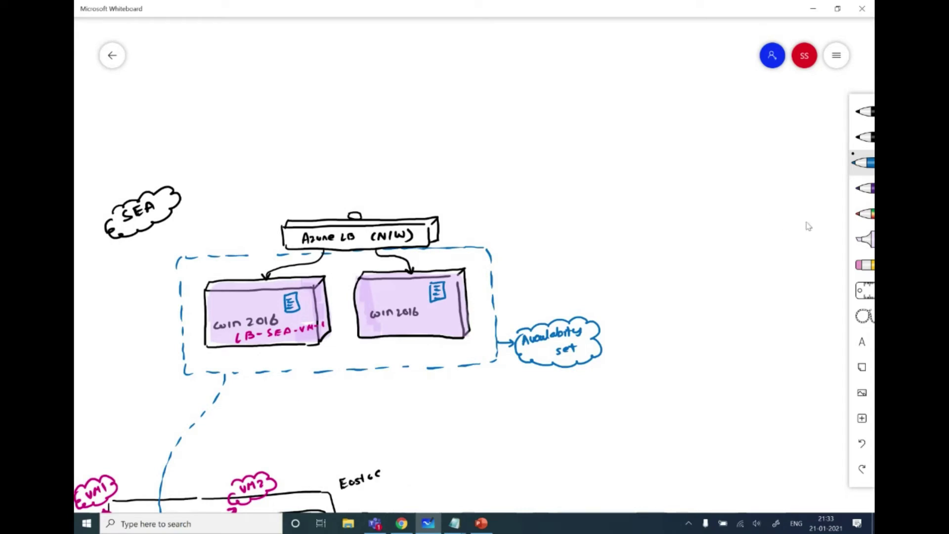
{"action": "left_click", "coordinate": [865, 239]}
{"action": "left_click", "coordinate": [811, 290]}
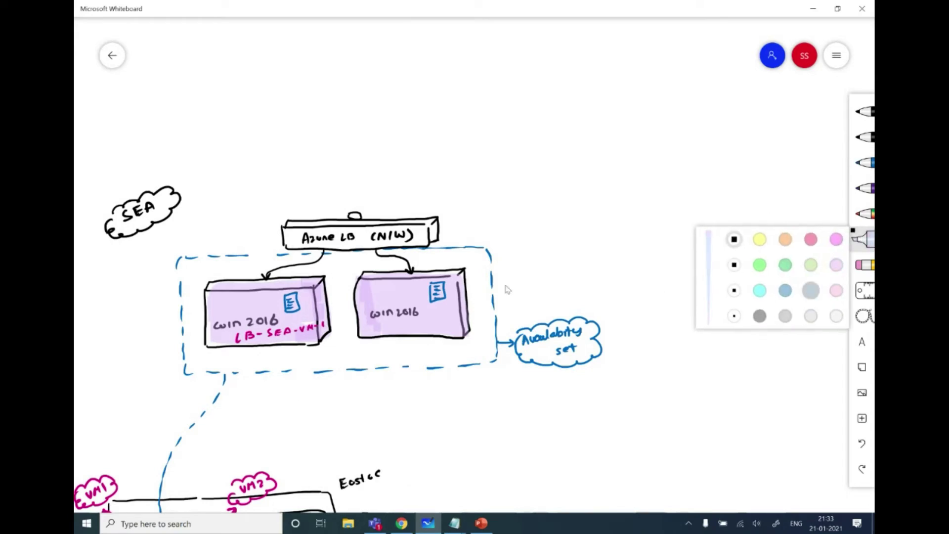
{"action": "mouse_move", "coordinate": [189, 269]}
{"action": "left_mouse_down"}
{"action": "mouse_move", "coordinate": [201, 370]}
{"action": "mouse_move", "coordinate": [186, 284]}
{"action": "mouse_move", "coordinate": [253, 270]}
{"action": "mouse_move", "coordinate": [320, 267]}
{"action": "mouse_move", "coordinate": [345, 280]}
{"action": "mouse_move", "coordinate": [346, 342]}
{"action": "left_mouse_up"}
{"action": "mouse_move", "coordinate": [225, 367]}
{"action": "left_mouse_down"}
{"action": "mouse_move", "coordinate": [210, 371]}
{"action": "mouse_move", "coordinate": [343, 352]}
{"action": "left_mouse_up"}
{"action": "mouse_move", "coordinate": [349, 284]}
{"action": "left_mouse_down"}
{"action": "mouse_move", "coordinate": [383, 250]}
{"action": "mouse_move", "coordinate": [472, 266]}
{"action": "mouse_move", "coordinate": [490, 299]}
{"action": "mouse_move", "coordinate": [482, 363]}
{"action": "mouse_move", "coordinate": [416, 359]}
{"action": "mouse_move", "coordinate": [451, 347]}
{"action": "mouse_move", "coordinate": [368, 355]}
{"action": "mouse_move", "coordinate": [402, 349]}
{"action": "left_mouse_up"}
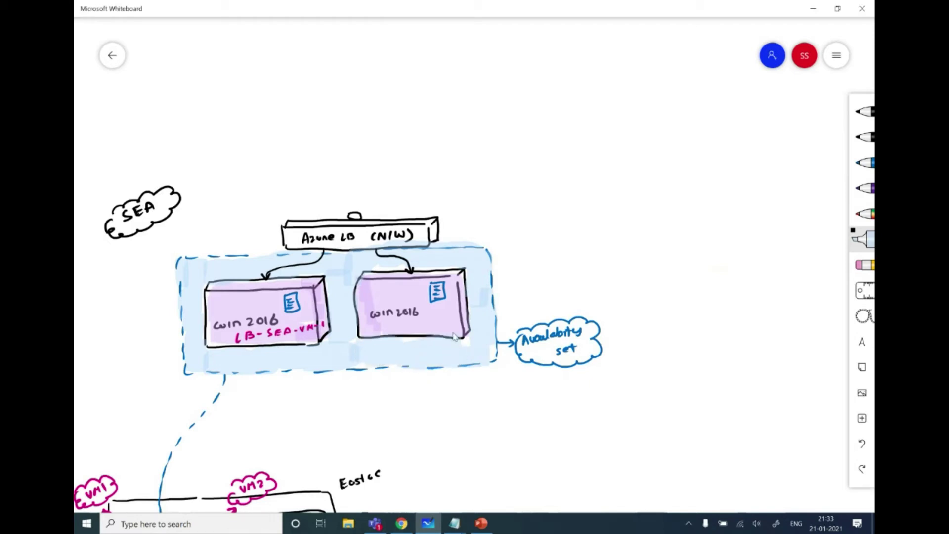
Step: Label the second Win 2016 server box LB-SEA-VM-2 with a magenta pen
{"action": "left_click", "coordinate": [862, 190]}
{"action": "left_click", "coordinate": [811, 214]}
{"action": "mouse_move", "coordinate": [378, 324]}
{"action": "left_mouse_down"}
{"action": "mouse_move", "coordinate": [387, 334]}
{"action": "mouse_move", "coordinate": [427, 333]}
{"action": "left_mouse_up"}
{"action": "left_click_drag", "start_coordinate": [420, 329], "coordinate": [440, 328]}
{"action": "left_click_drag", "start_coordinate": [442, 328], "coordinate": [449, 324]}
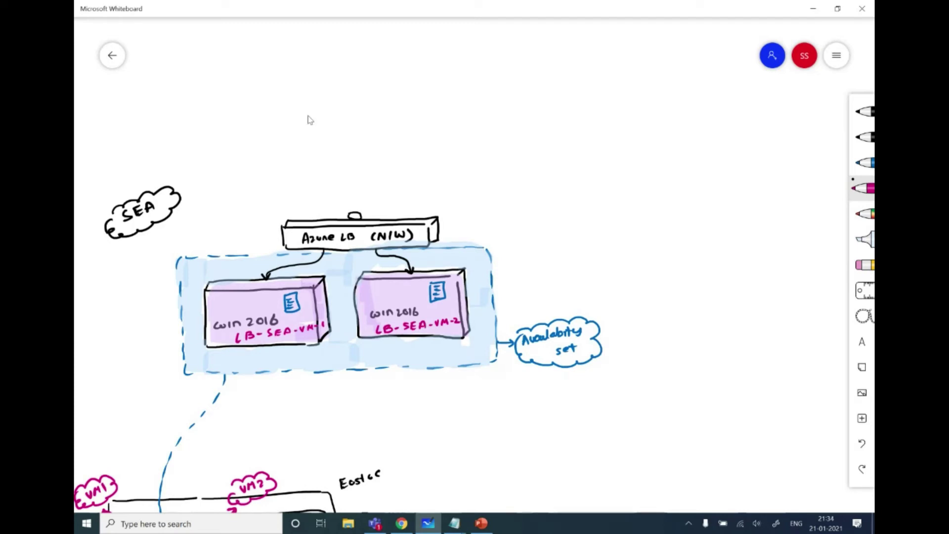
Step: Switch to Notepad and add a New-AzVm command for LB-SEA-VM-2 in SEA-RG, Southeast Asia, using SEA-RG-vnet, subnet default, LB-SEA-VM-1-nsg, myPublicIpAddress, ports 80,3389 and LB-SEA-VM-AS
{"action": "key", "text": "super+shift+s"}
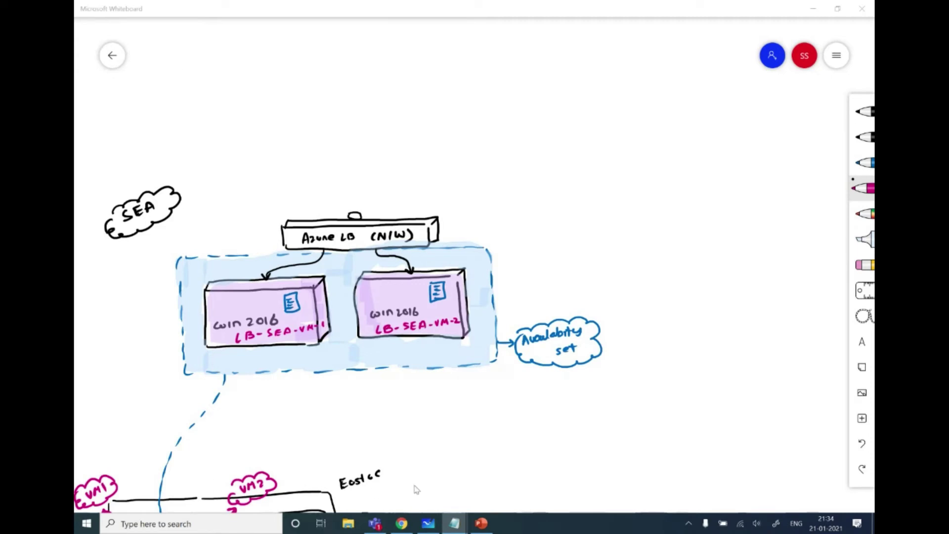
{"action": "mouse_move", "coordinate": [454, 523]}
{"action": "left_click", "coordinate": [501, 483]}
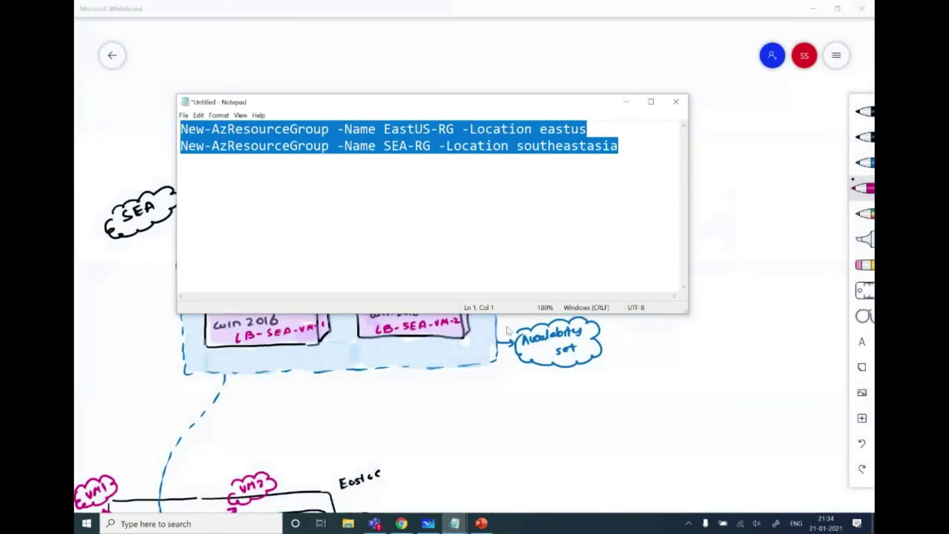
{"action": "left_click", "coordinate": [642, 142]}
{"action": "key", "text": "Return"}
{"action": "key", "text": "Return"}
{"action": "type", "text": "New-AzVm `     -ResourceGroupName \"SEA-RG\" `     -Name \"LB-SEA-VM-2\" `     -Location \"Southeast Asia\" `     -VirtualNetworkName \"SEA-RG-vnet\" `     -SubnetName \"default\" `     -SecurityGroupName \"LB-SEA-VM-1-nsg\" `     -PublicIpAddressName \"myPublicIpAddress\" `     -OpenPorts 80,3389 `     -AvailabilitySetName \"LB-SEA-VM-AS\""}
{"action": "left_click", "coordinate": [651, 102]}
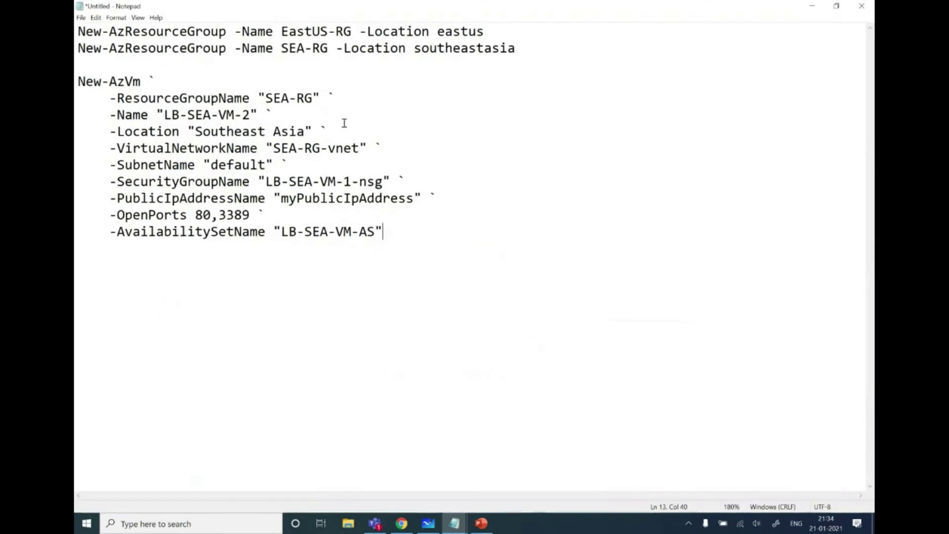
Step: Review the New-AzVm command's resource group, name, location, virtual network, subnet, open ports and availability set values
{"action": "scroll", "coordinate": [222, 140], "scroll_direction": "up", "scroll_amount": 9}
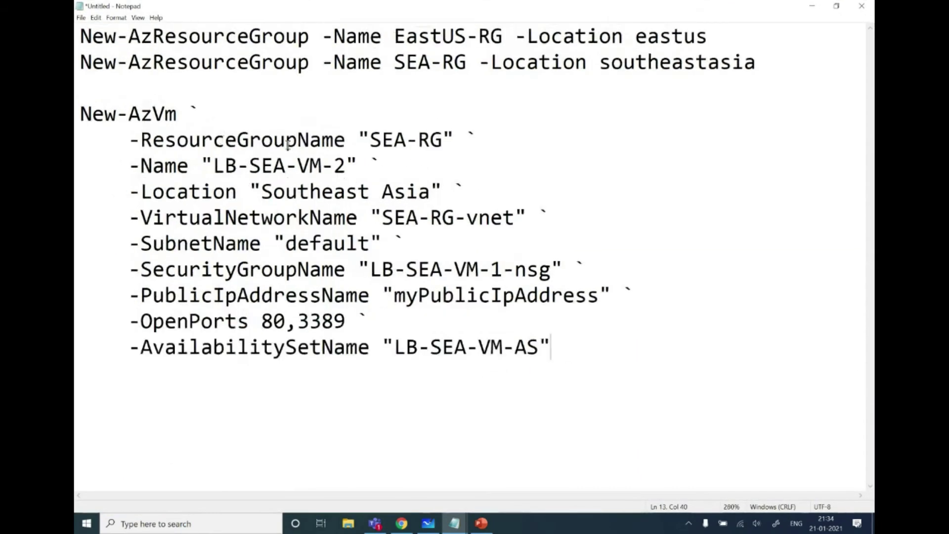
{"action": "left_click_drag", "start_coordinate": [446, 145], "coordinate": [212, 167]}
{"action": "left_click_drag", "start_coordinate": [431, 191], "coordinate": [261, 192]}
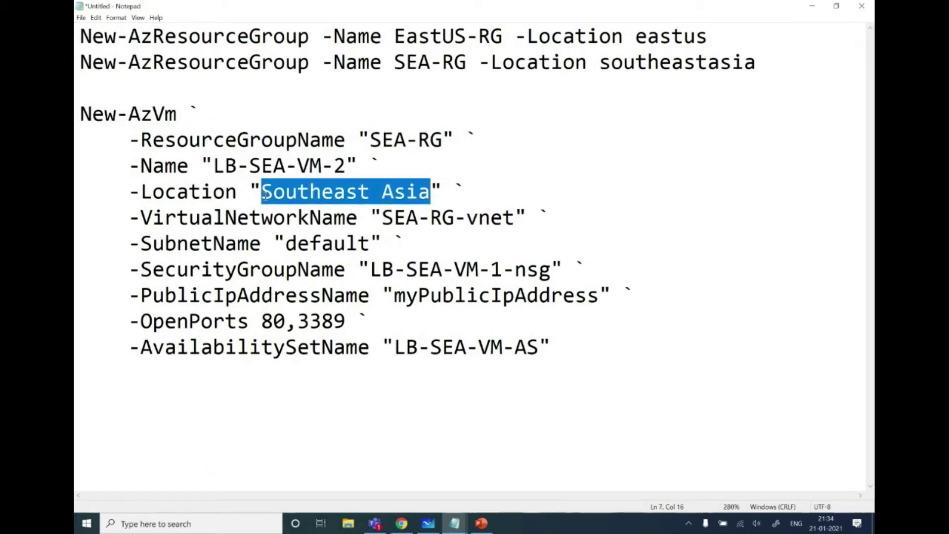
{"action": "left_click_drag", "start_coordinate": [514, 218], "coordinate": [387, 218]}
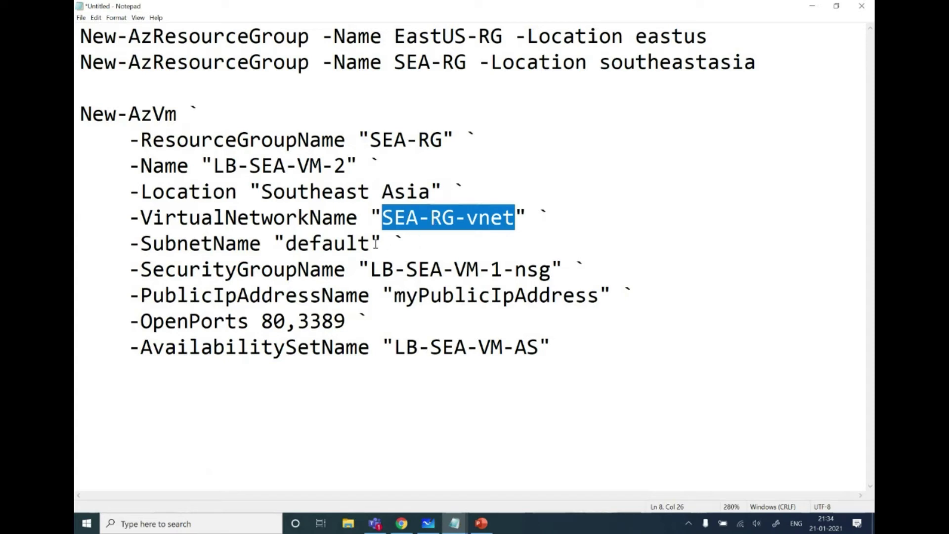
{"action": "left_click_drag", "start_coordinate": [374, 241], "coordinate": [288, 243]}
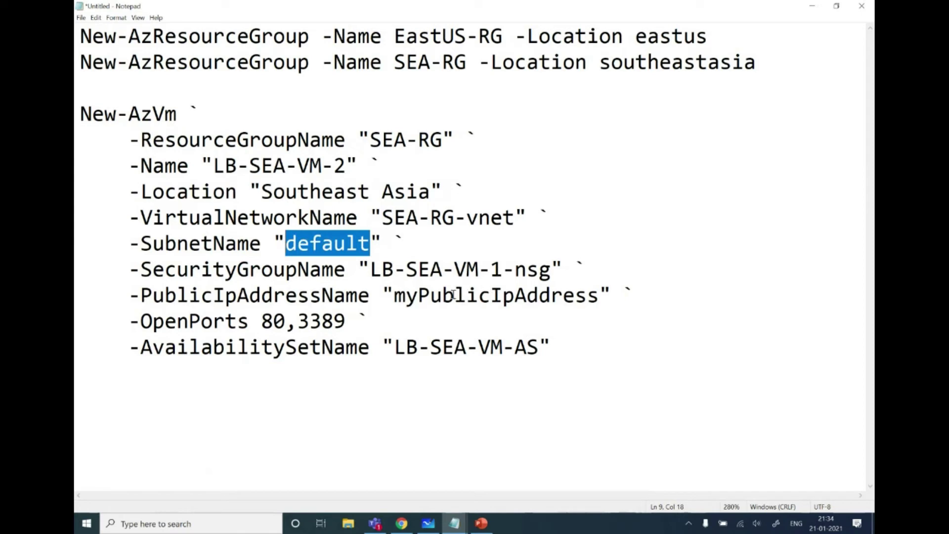
{"action": "left_click_drag", "start_coordinate": [358, 321], "coordinate": [265, 321]}
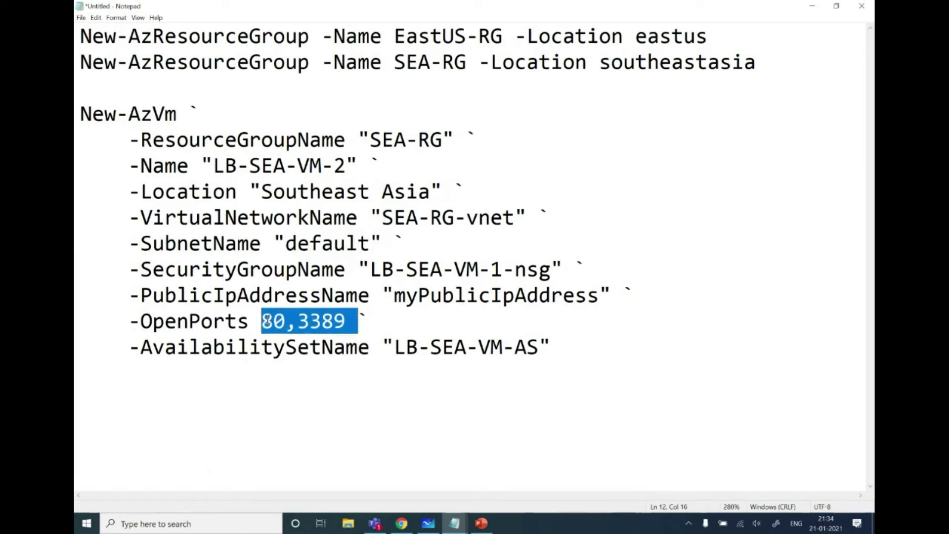
{"action": "left_click_drag", "start_coordinate": [539, 348], "coordinate": [392, 351]}
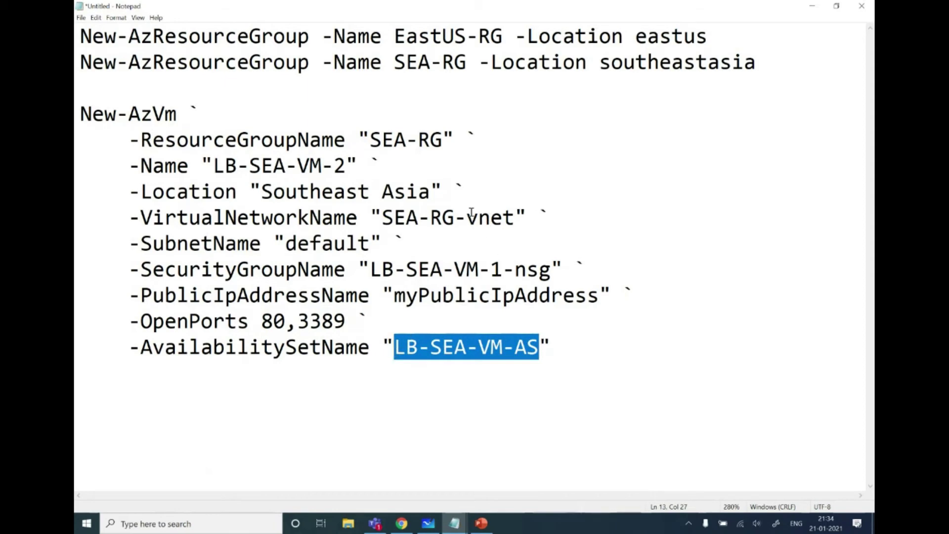
{"action": "scroll", "coordinate": [418, 213], "scroll_direction": "down", "scroll_amount": 2, "text": "ctrl"}
{"action": "scroll", "coordinate": [399, 225], "scroll_direction": "down", "scroll_amount": 2, "text": "ctrl"}
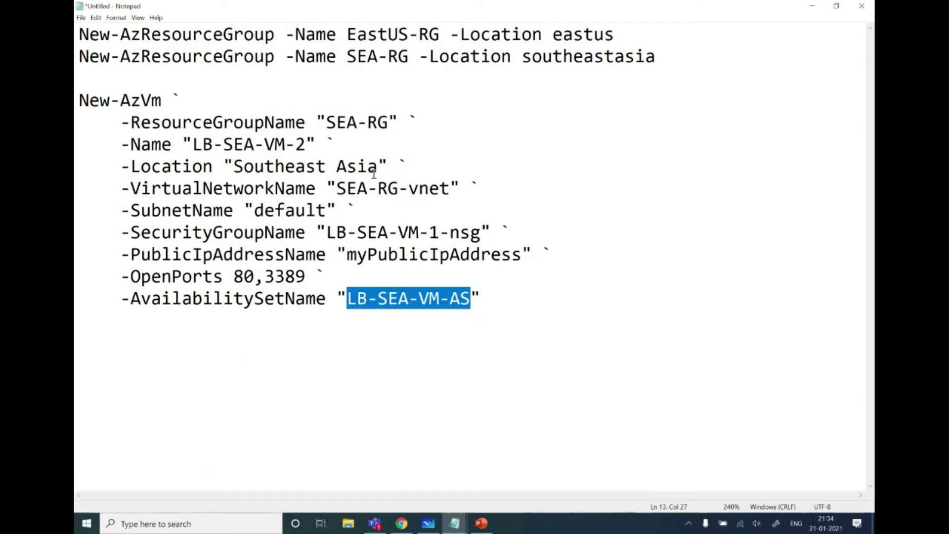
Step: Switch to the Azure portal, open the deployed virtual machine and go to its resource group SEA-RG to examine the resource names
{"action": "left_click_drag", "start_coordinate": [451, 188], "coordinate": [337, 183]}
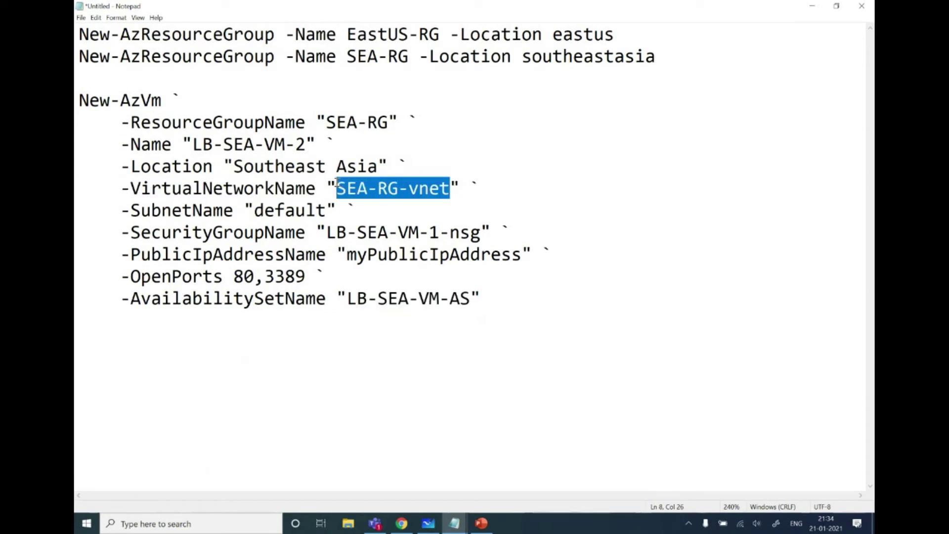
{"action": "left_click", "coordinate": [402, 528]}
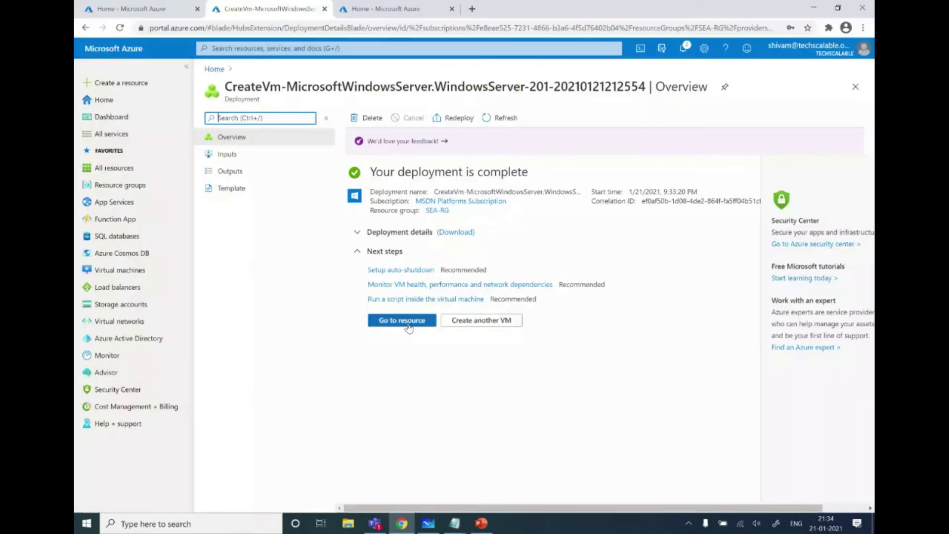
{"action": "left_click", "coordinate": [401, 320]}
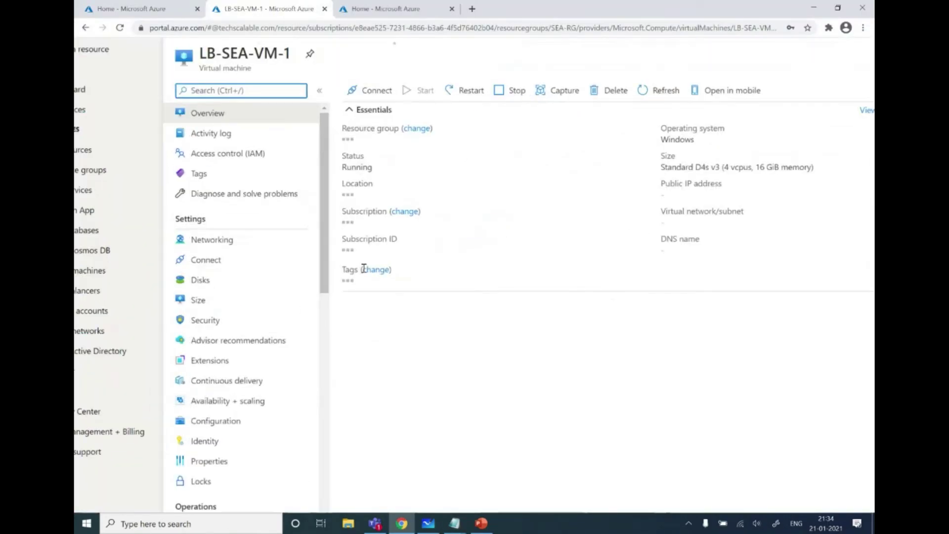
{"action": "key", "text": "ctrl+plus"}
{"action": "key", "text": "ctrl+plus"}
{"action": "left_click", "coordinate": [341, 211]}
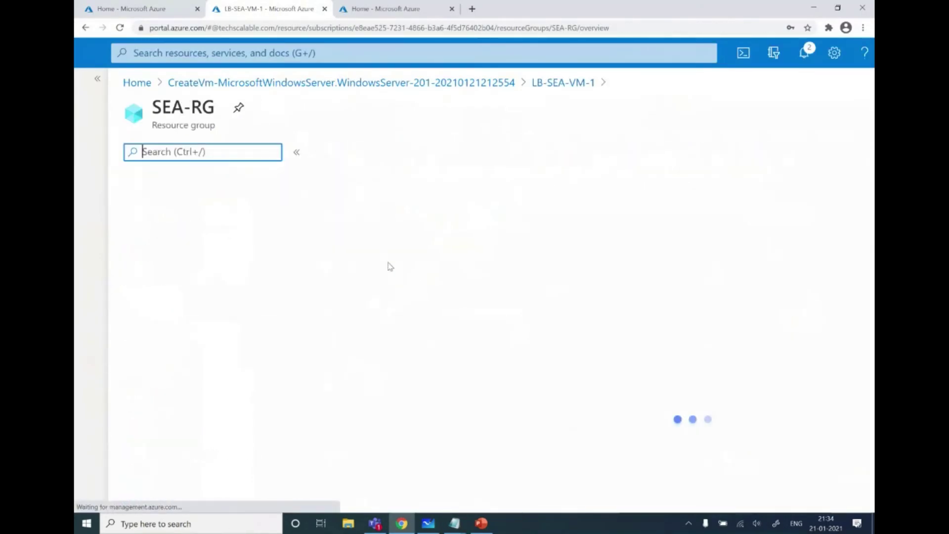
{"action": "scroll", "coordinate": [364, 394], "scroll_direction": "down", "scroll_amount": 3}
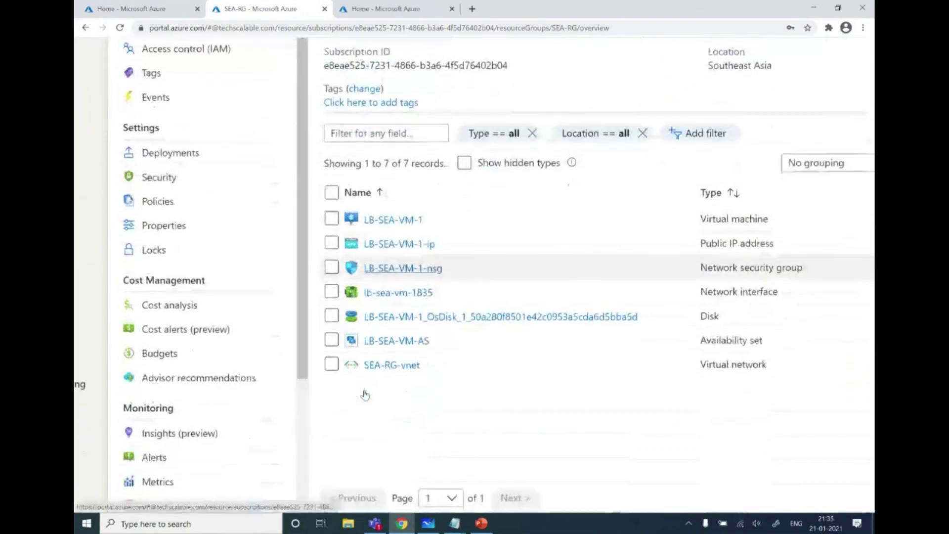
{"action": "scroll", "coordinate": [420, 438], "scroll_direction": "right", "scroll_amount": 1}
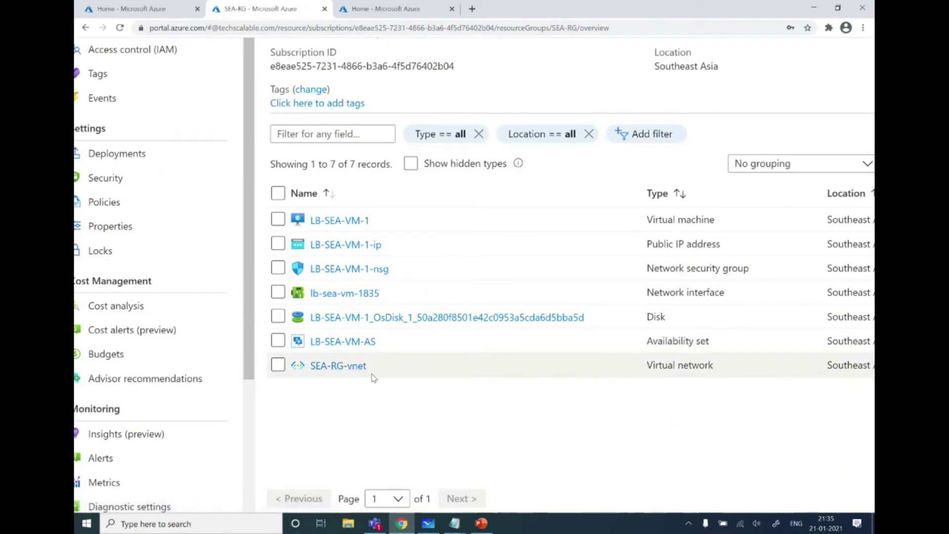
Step: Compare the virtual network and security group names in the Notepad command with the resources listed in SEA-RG
{"action": "key", "text": "alt+Tab"}
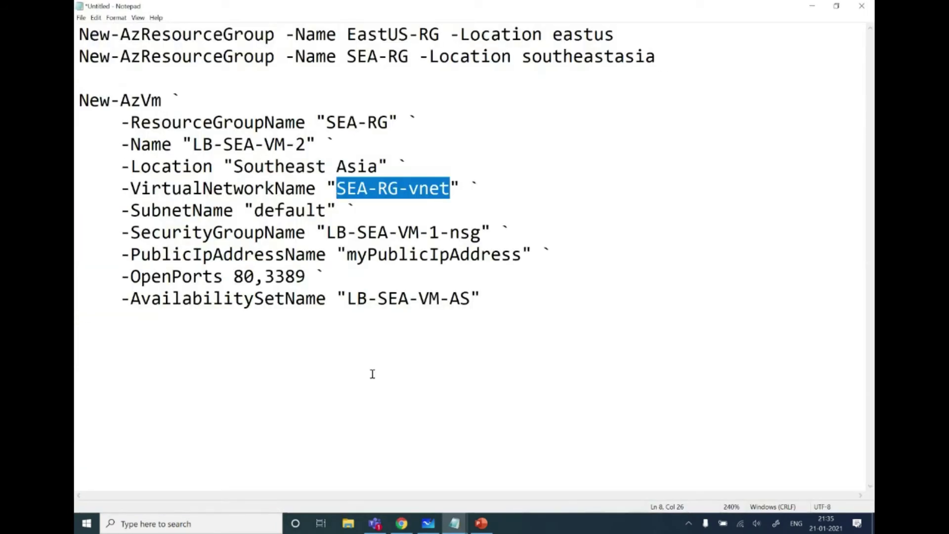
{"action": "key", "text": "alt+Tab"}
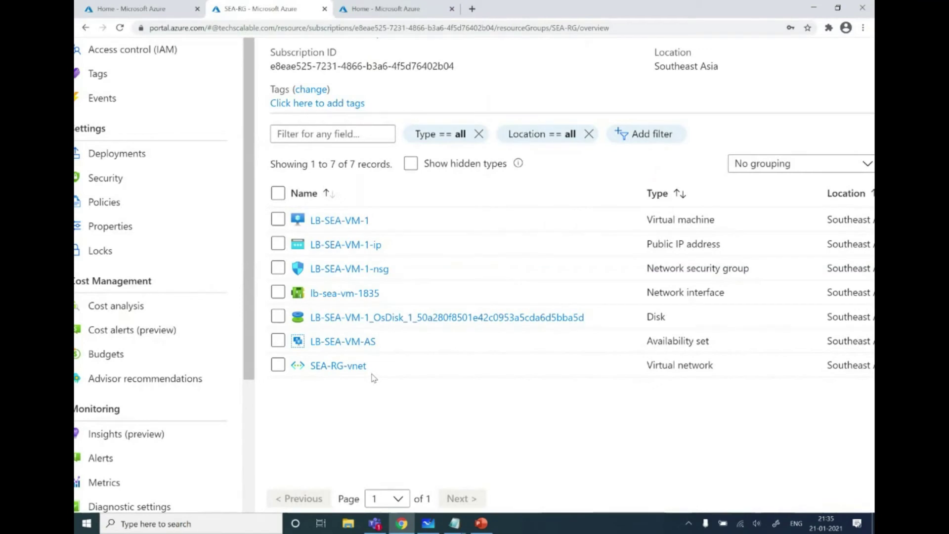
{"action": "key", "text": "alt+Tab"}
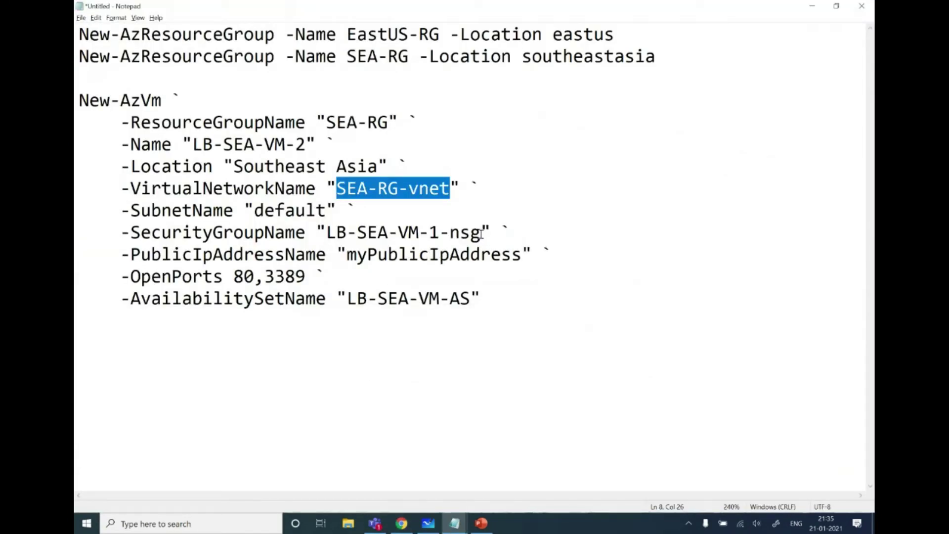
{"action": "key", "text": "alt+Tab"}
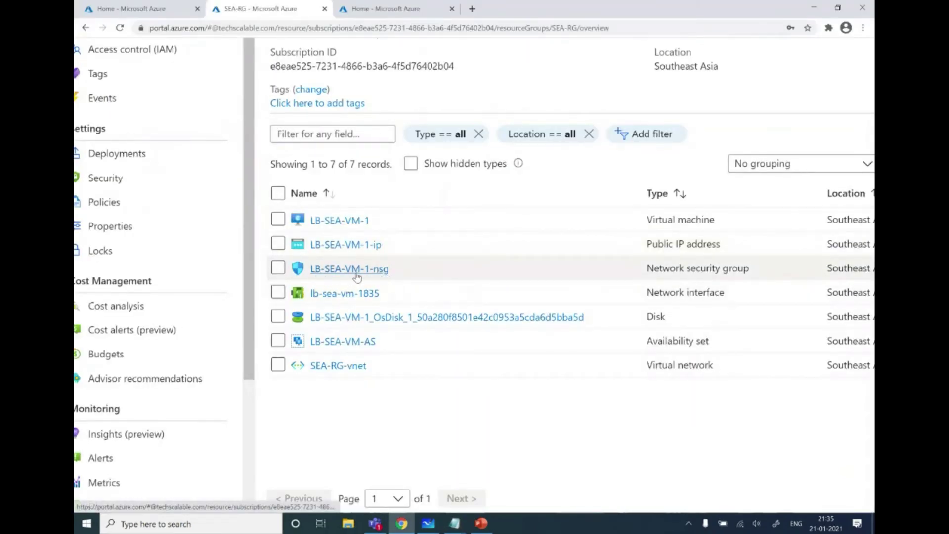
{"action": "key", "text": "alt+Tab"}
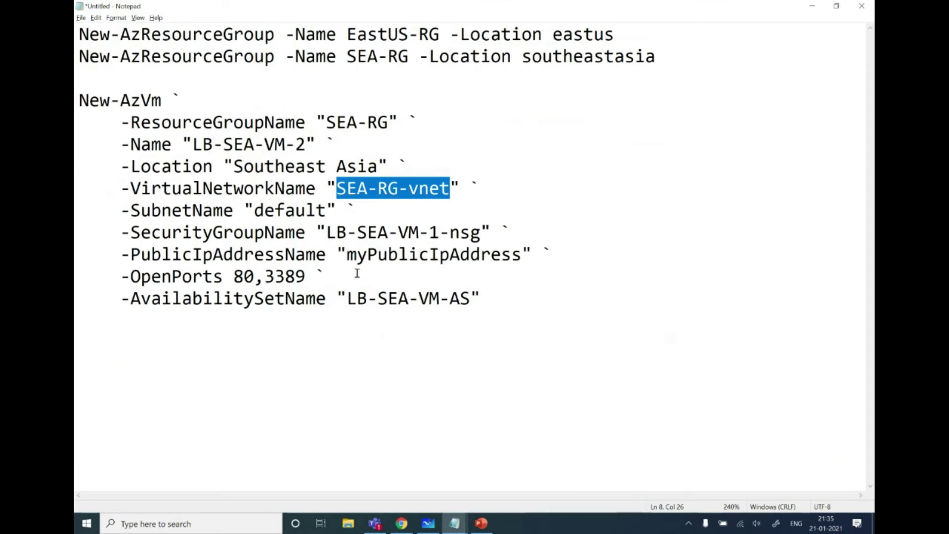
{"action": "left_click_drag", "start_coordinate": [330, 233], "coordinate": [481, 234]}
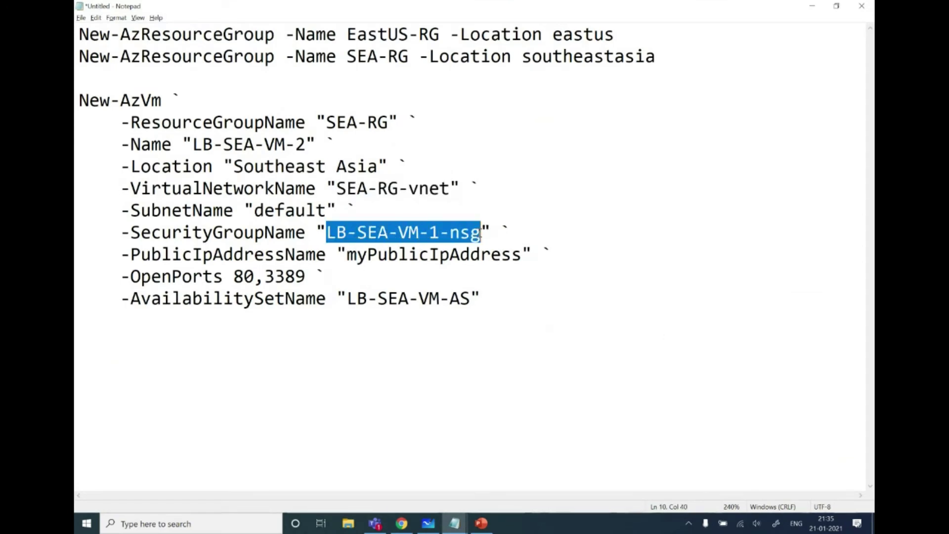
Step: Copy the New-AzVm command from Notepad and run it in the PowerShell Cloud Shell of the Azure portal
{"action": "left_click_drag", "start_coordinate": [522, 311], "coordinate": [76, 107]}
{"action": "key", "text": "super+c"}
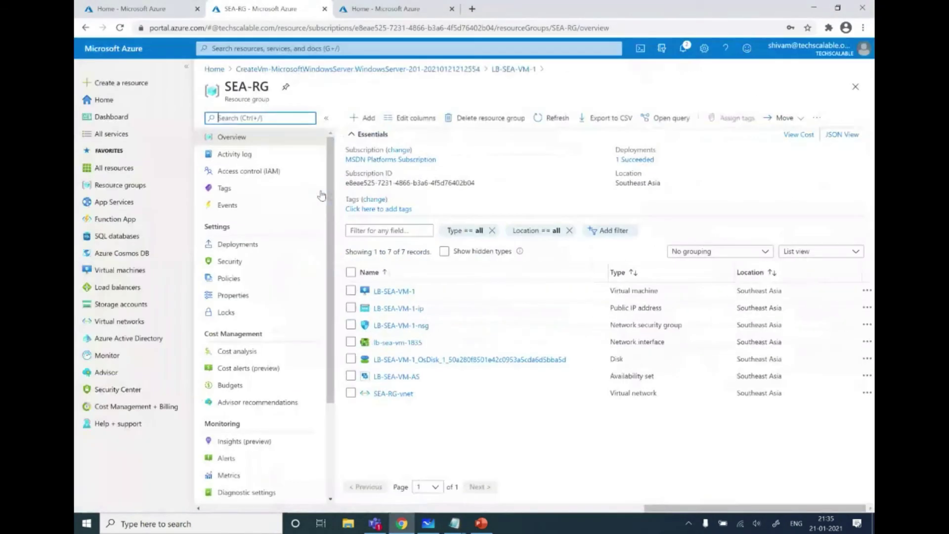
{"action": "left_click", "coordinate": [370, 9]}
{"action": "key", "text": "Return"}
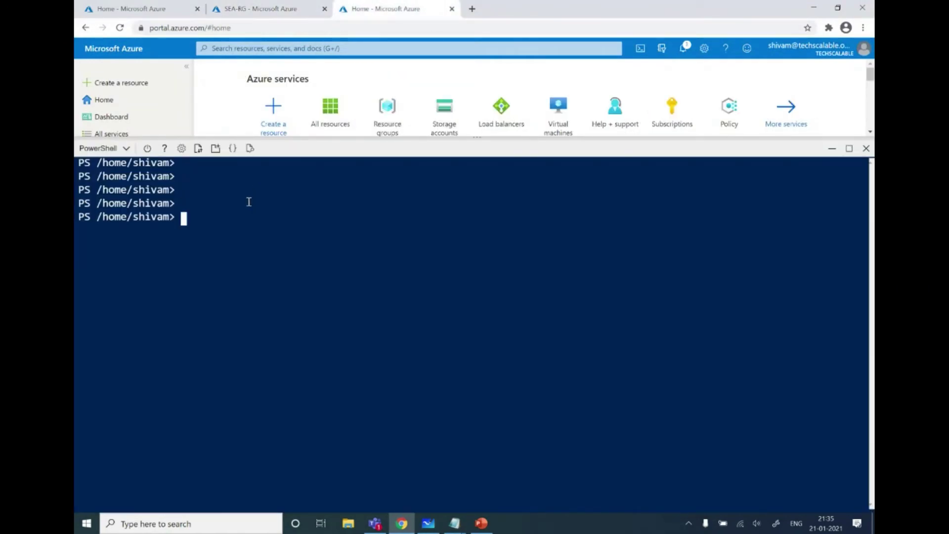
{"action": "key", "text": "ctrl+plus"}
{"action": "key", "text": "ctrl+plus"}
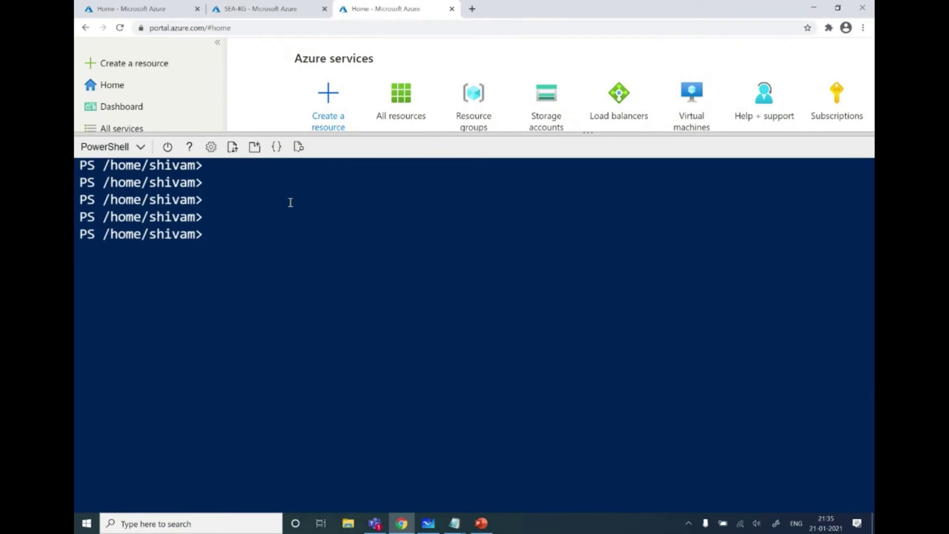
{"action": "right_click", "coordinate": [282, 224]}
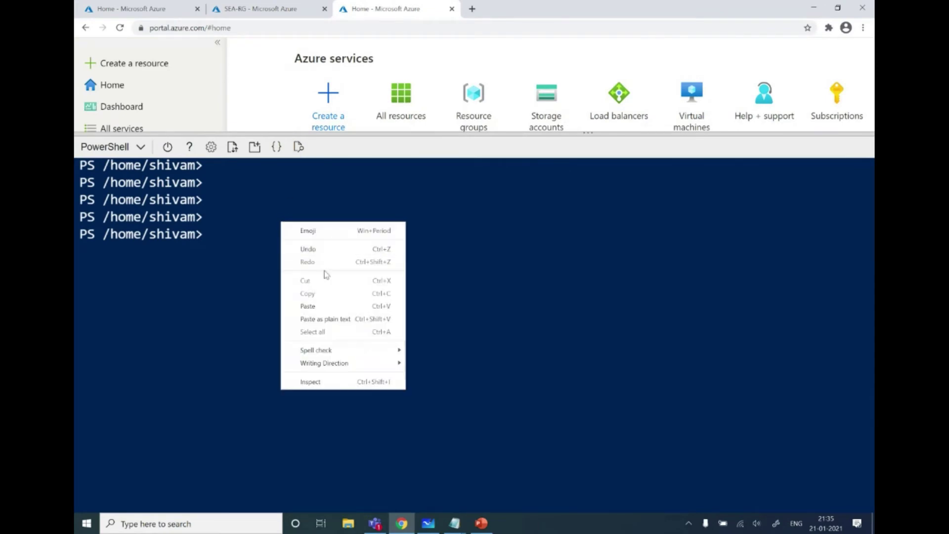
{"action": "left_click", "coordinate": [319, 306]}
{"action": "key", "text": "Return"}
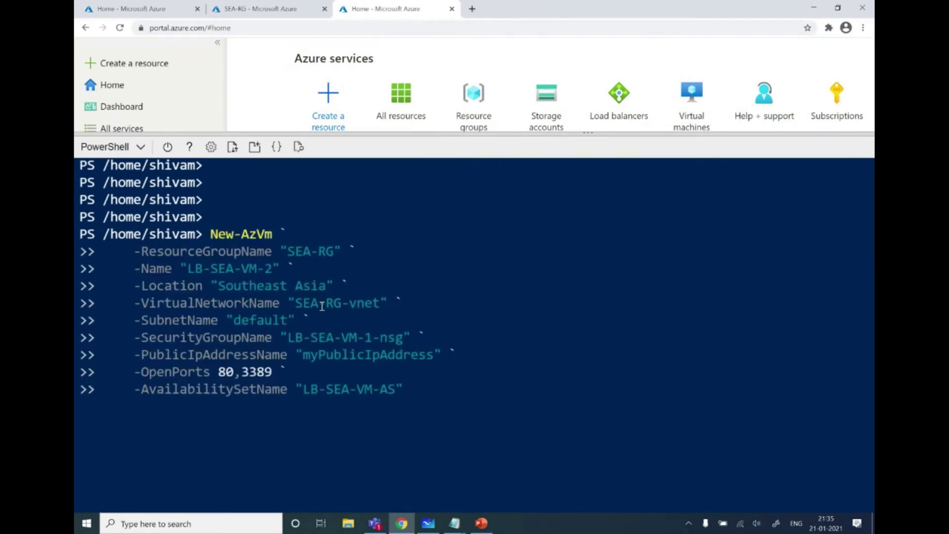
Step: Supply the user name msadmin and the account password as the credential to start creating LB-SEA-VM-2
{"action": "type", "text": "msadmin"}
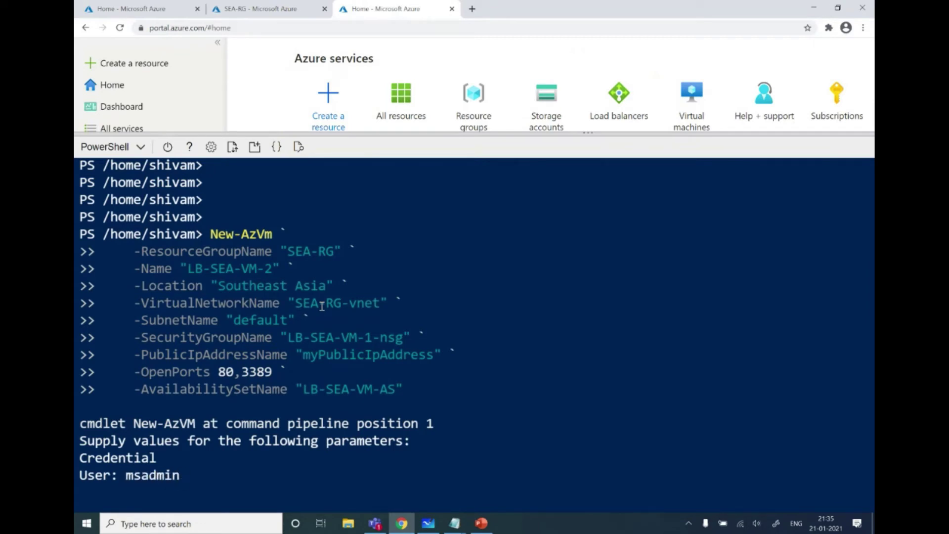
{"action": "key", "text": "Return"}
{"action": "type", "text": "**********"}
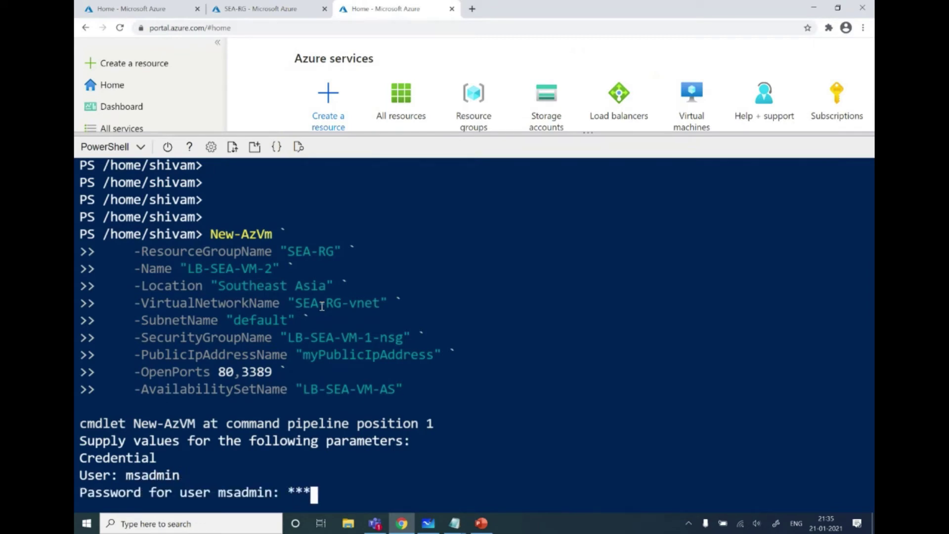
{"action": "type", "text": "**"}
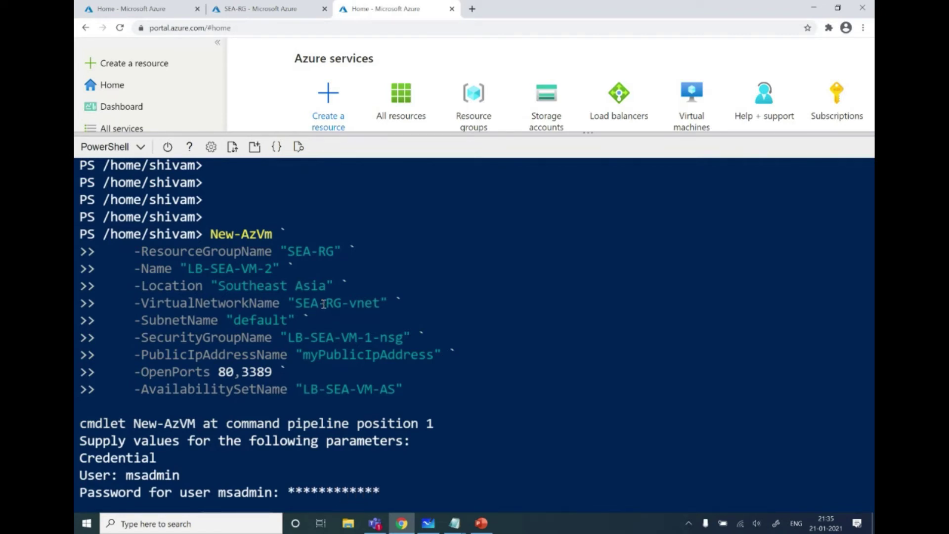
{"action": "key", "text": "Return"}
{"action": "key", "text": "ctrl+minus"}
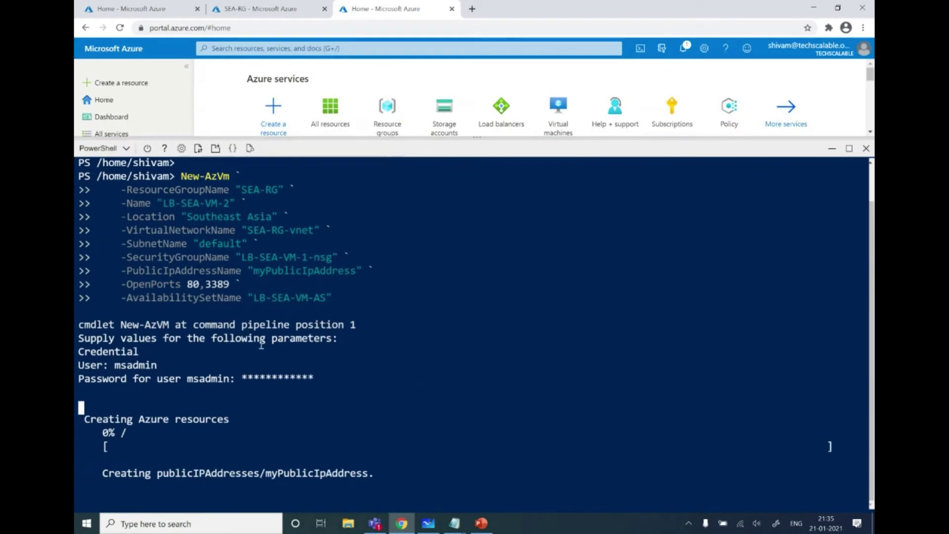
Step: Switch to Microsoft Whiteboard and shade the Azure LB (N/W) box with the highlighter in light green
{"action": "left_click", "coordinate": [429, 525]}
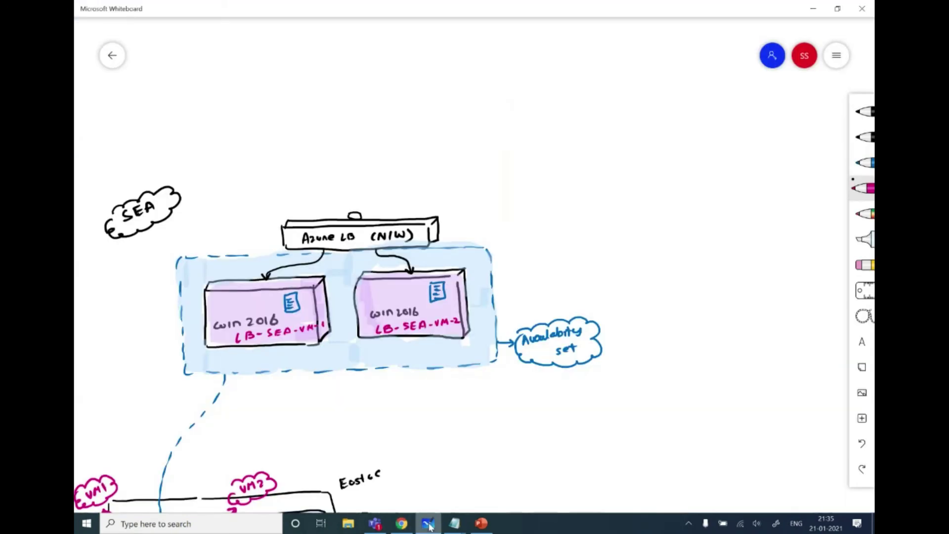
{"action": "left_click", "coordinate": [866, 188]}
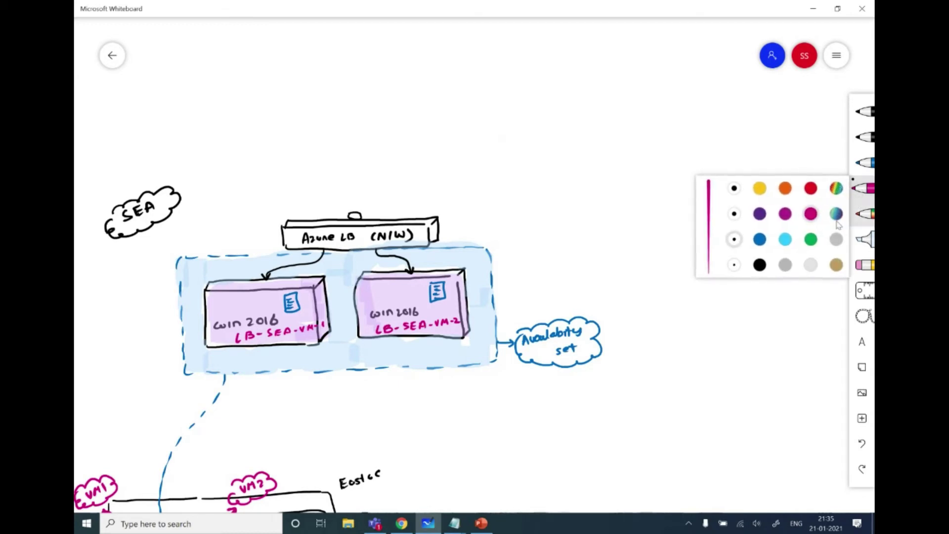
{"action": "left_click", "coordinate": [864, 240]}
{"action": "left_click", "coordinate": [864, 239]}
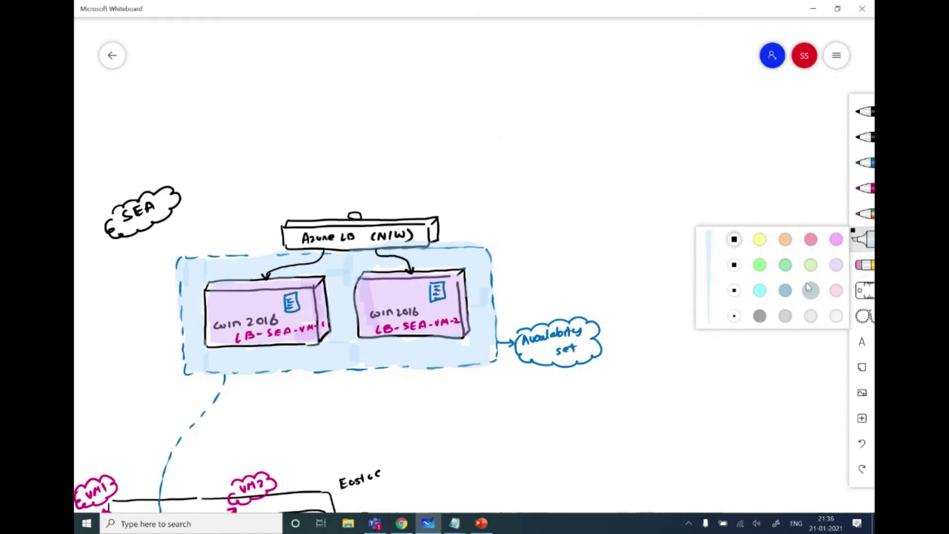
{"action": "left_click", "coordinate": [813, 266]}
{"action": "mouse_move", "coordinate": [295, 238]}
{"action": "left_mouse_down"}
{"action": "mouse_move", "coordinate": [439, 228]}
{"action": "mouse_move", "coordinate": [360, 224]}
{"action": "left_mouse_up"}
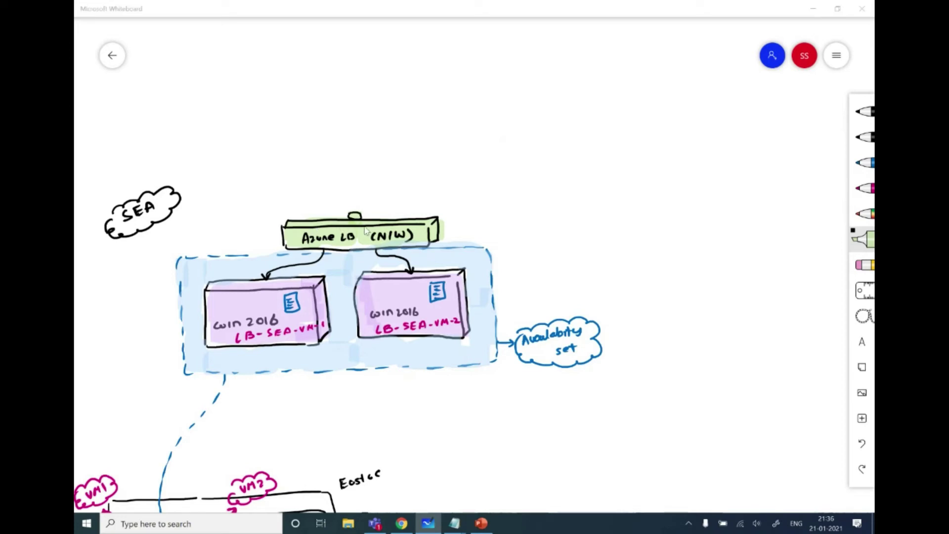
Step: Switch back to the Azure portal and begin adding a new resource to the SEA-RG resource group
{"action": "key", "text": "alt+Tab"}
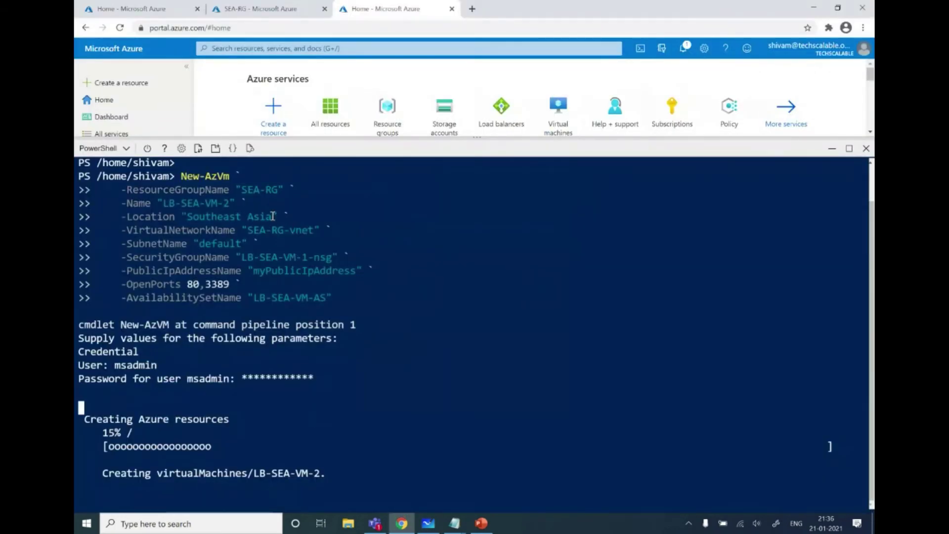
{"action": "left_click", "coordinate": [266, 12]}
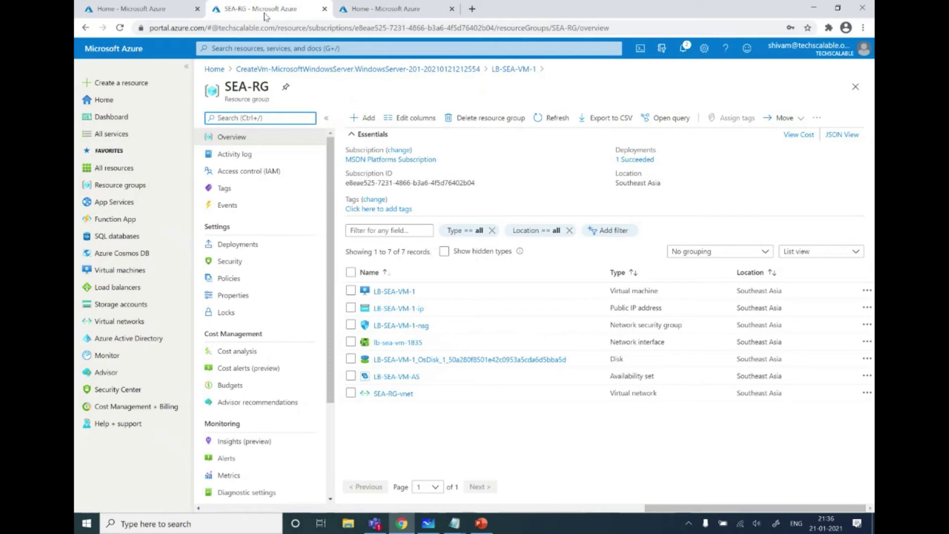
{"action": "left_click", "coordinate": [366, 119]}
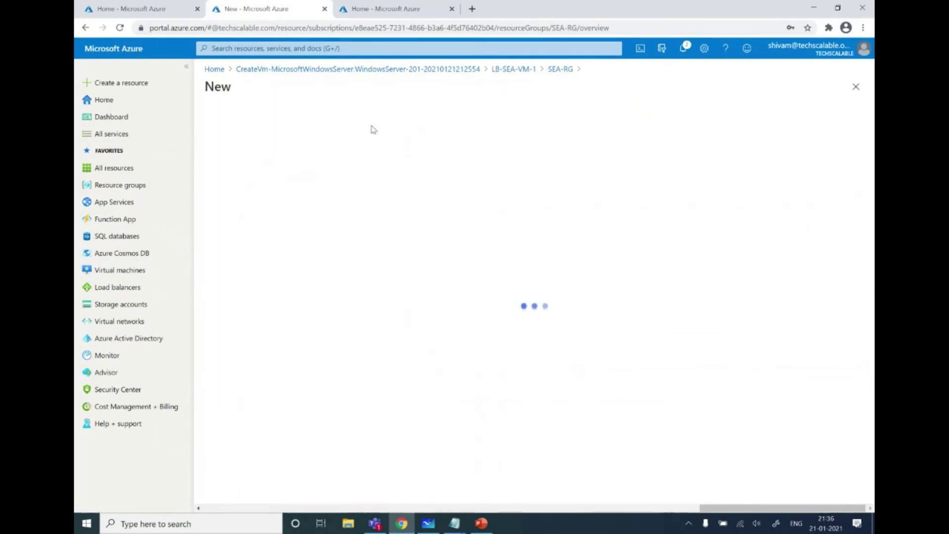
{"action": "key", "text": "ctrl+plus"}
{"action": "key", "text": "ctrl+plus"}
{"action": "key", "text": "ctrl+minus"}
{"action": "key", "text": "ctrl+minus"}
{"action": "key", "text": "ctrl+minus"}
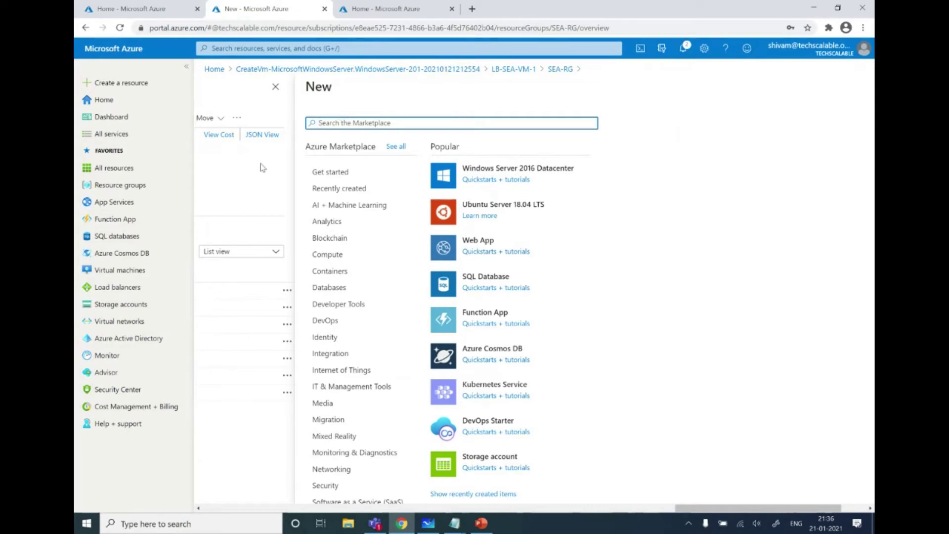
{"action": "key", "text": "ctrl+plus"}
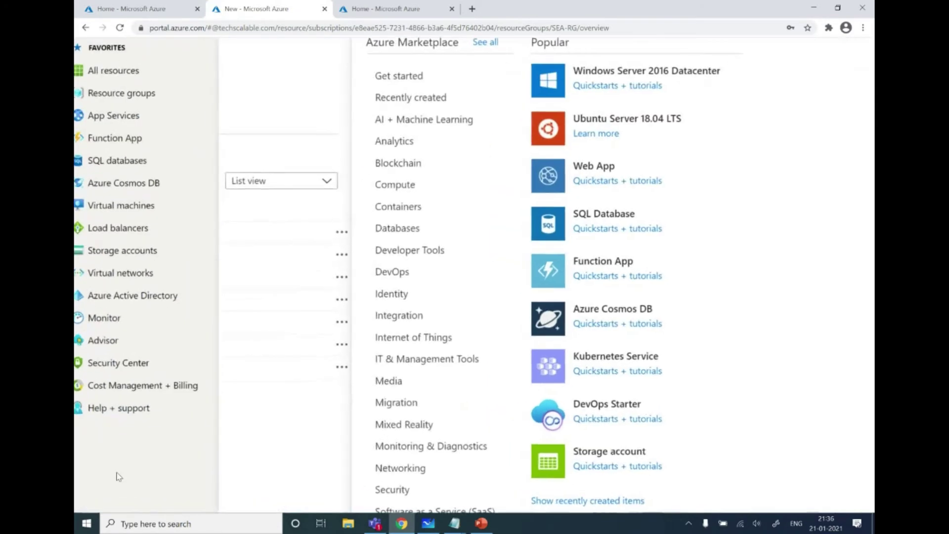
Step: Go to the Load balancers page and start creating a new load balancer
{"action": "left_click", "coordinate": [149, 231]}
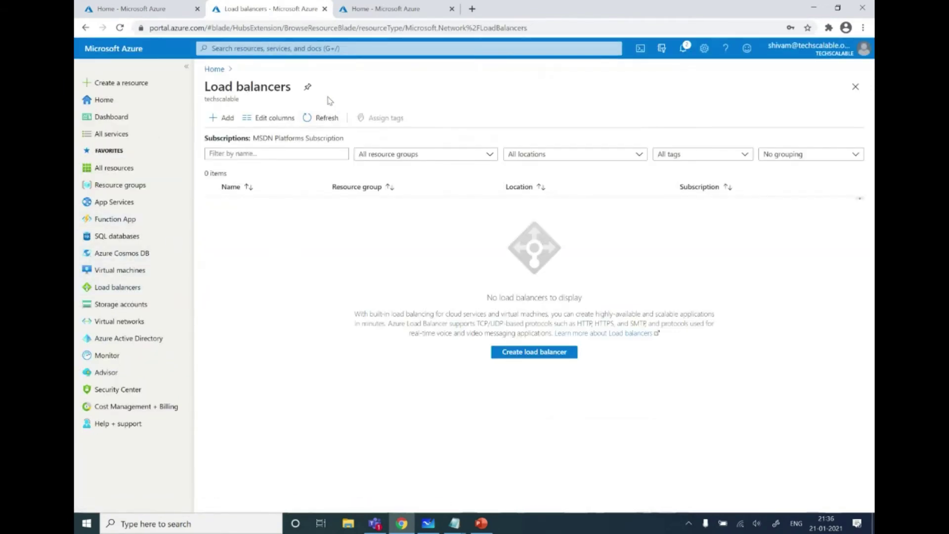
{"action": "key", "text": "ctrl+plus"}
{"action": "key", "text": "ctrl+plus"}
{"action": "key", "text": "ctrl+plus"}
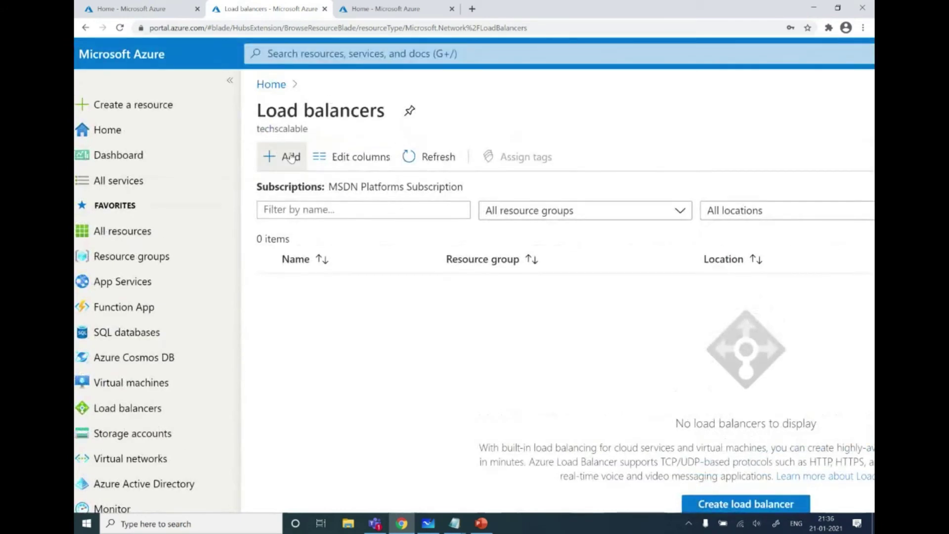
{"action": "left_click", "coordinate": [291, 157]}
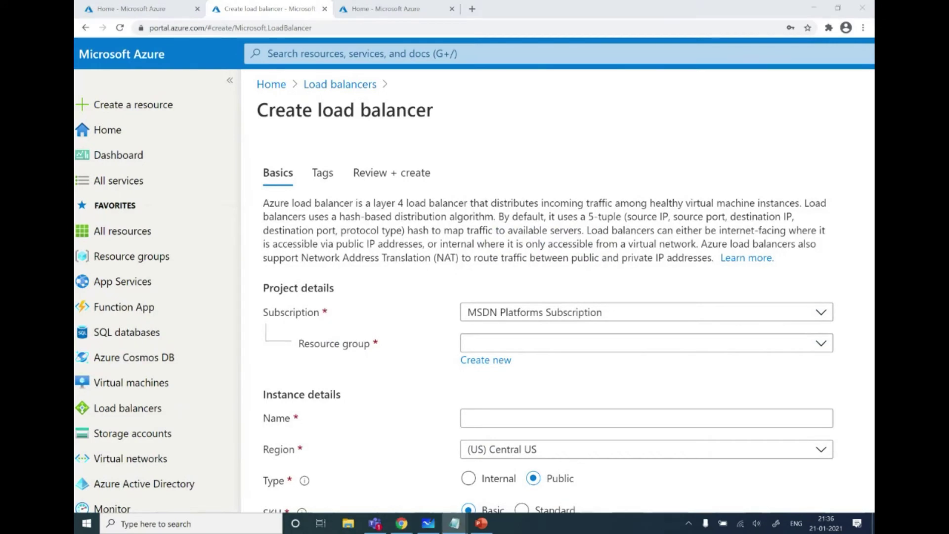
Step: Assign the load balancer to resource group SEA-RG and name it sea-vm-lb
{"action": "scroll", "coordinate": [356, 318], "scroll_direction": "down", "scroll_amount": 1}
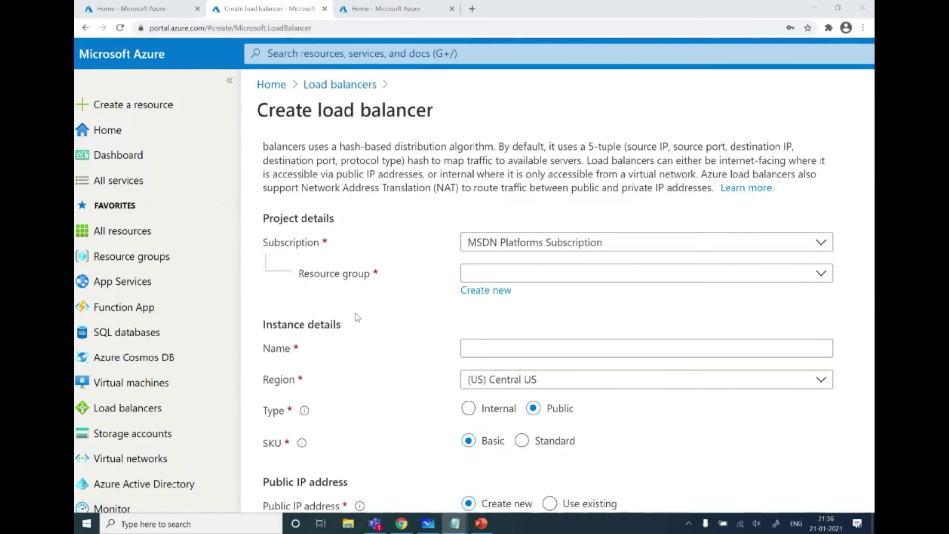
{"action": "left_click", "coordinate": [471, 277]}
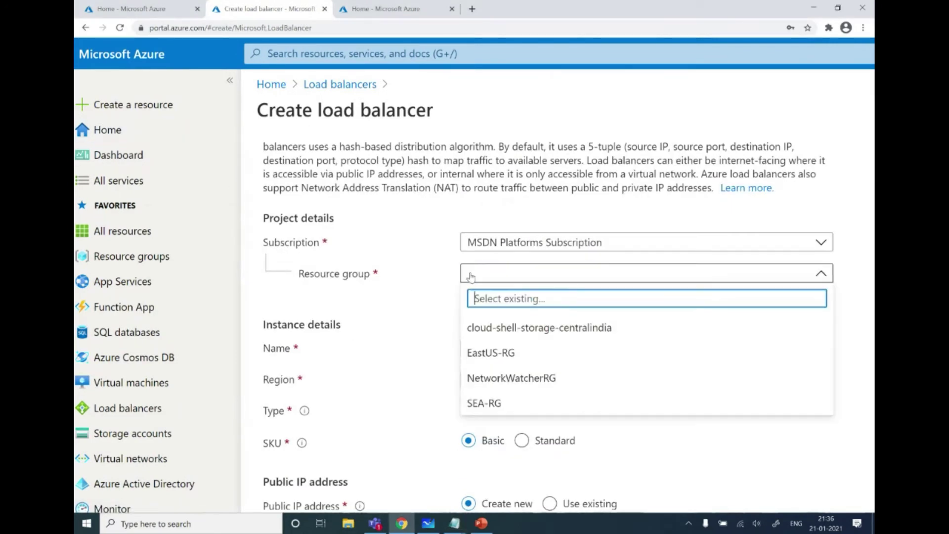
{"action": "left_click", "coordinate": [487, 403]}
{"action": "scroll", "coordinate": [399, 396], "scroll_direction": "down", "scroll_amount": 2}
{"action": "left_click", "coordinate": [486, 198]}
{"action": "type", "text": "sea-vm-lb"}
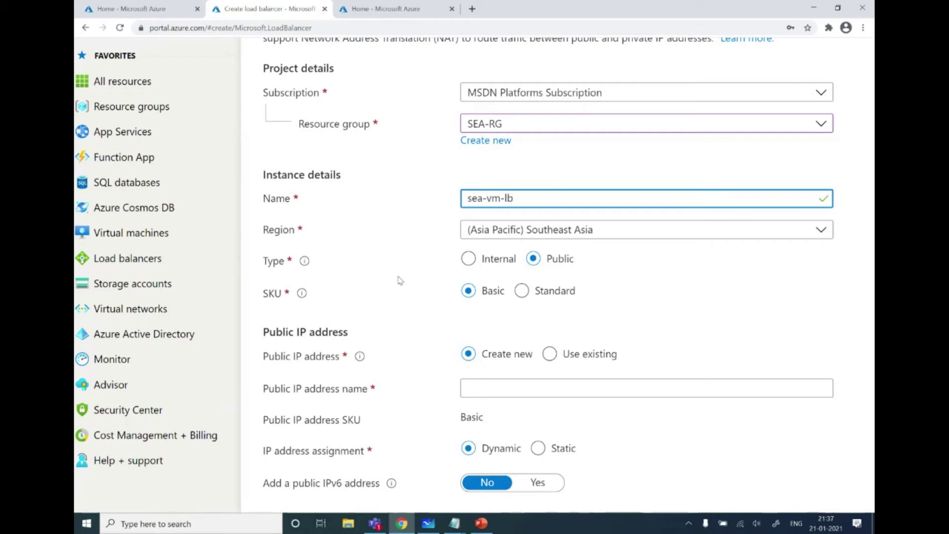
{"action": "scroll", "coordinate": [398, 279], "scroll_direction": "down", "scroll_amount": 1}
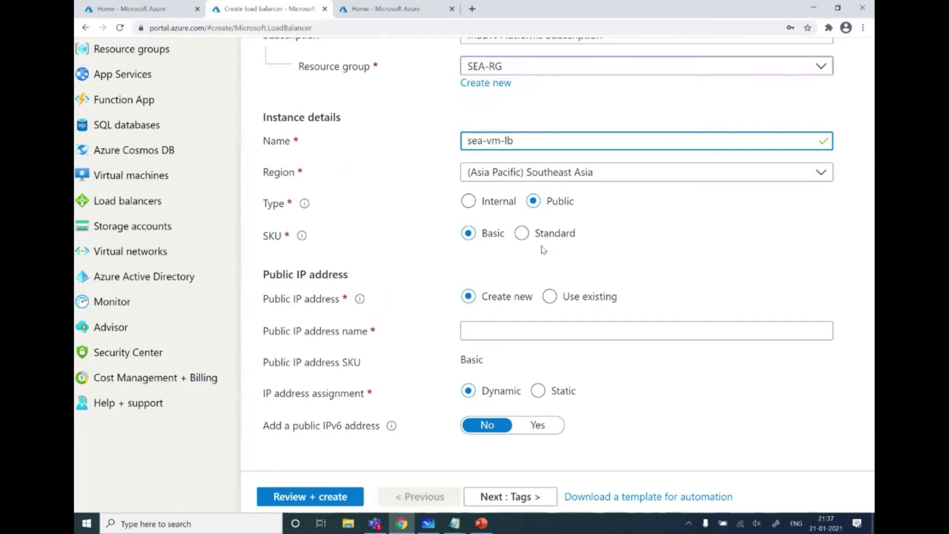
Step: Switch to Microsoft Whiteboard and replace the handwritten region label above the availability zone diagram with a black SEA cloud
{"action": "left_click", "coordinate": [428, 523]}
{"action": "left_click_drag", "start_coordinate": [393, 450], "coordinate": [543, 223]}
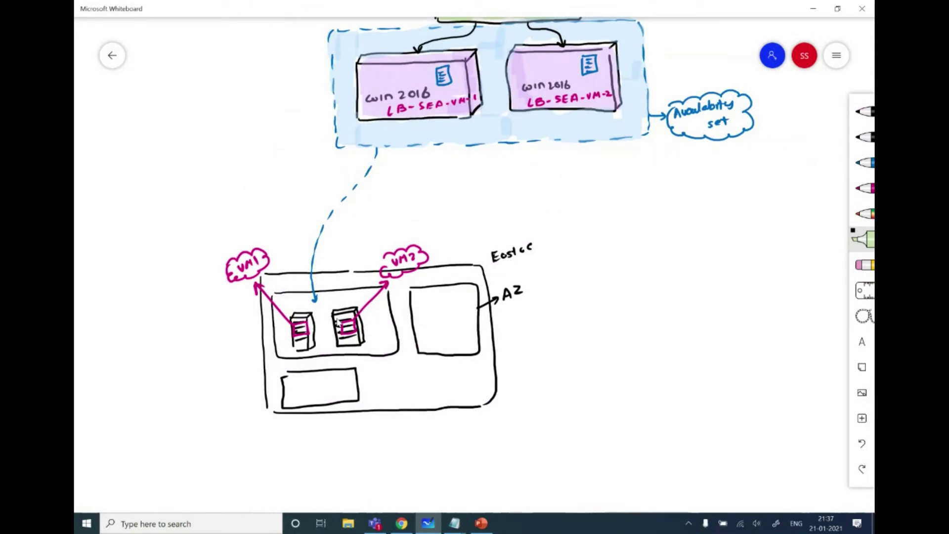
{"action": "left_click", "coordinate": [863, 265]}
{"action": "mouse_move", "coordinate": [522, 248]}
{"action": "left_mouse_down"}
{"action": "mouse_move", "coordinate": [531, 246]}
{"action": "mouse_move", "coordinate": [494, 254]}
{"action": "left_mouse_up"}
{"action": "left_click", "coordinate": [864, 137]}
{"action": "mouse_move", "coordinate": [504, 242]}
{"action": "left_mouse_down"}
{"action": "mouse_move", "coordinate": [505, 254]}
{"action": "mouse_move", "coordinate": [522, 248]}
{"action": "left_mouse_up"}
{"action": "mouse_move", "coordinate": [487, 243]}
{"action": "left_mouse_down"}
{"action": "mouse_move", "coordinate": [499, 238]}
{"action": "mouse_move", "coordinate": [537, 258]}
{"action": "mouse_move", "coordinate": [492, 262]}
{"action": "left_mouse_up"}
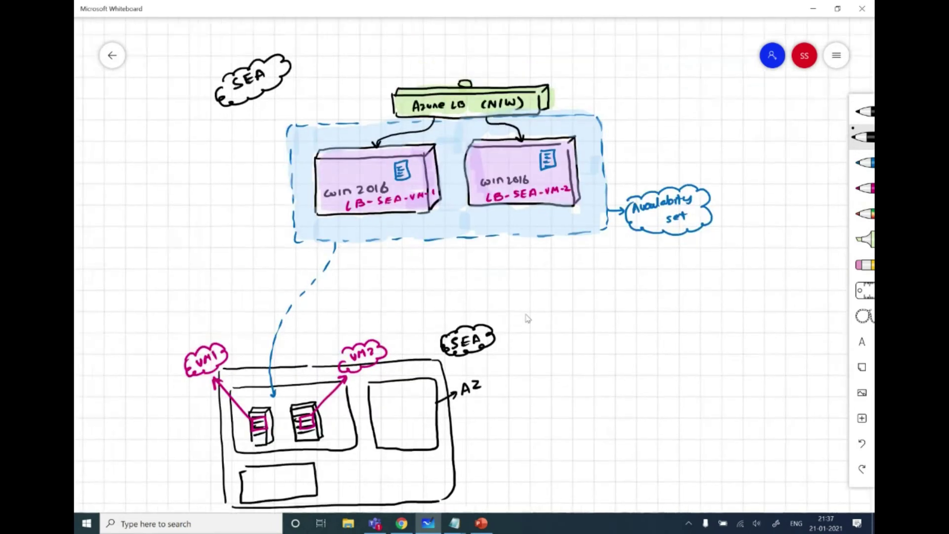
{"action": "left_click_drag", "start_coordinate": [527, 318], "coordinate": [456, 367]}
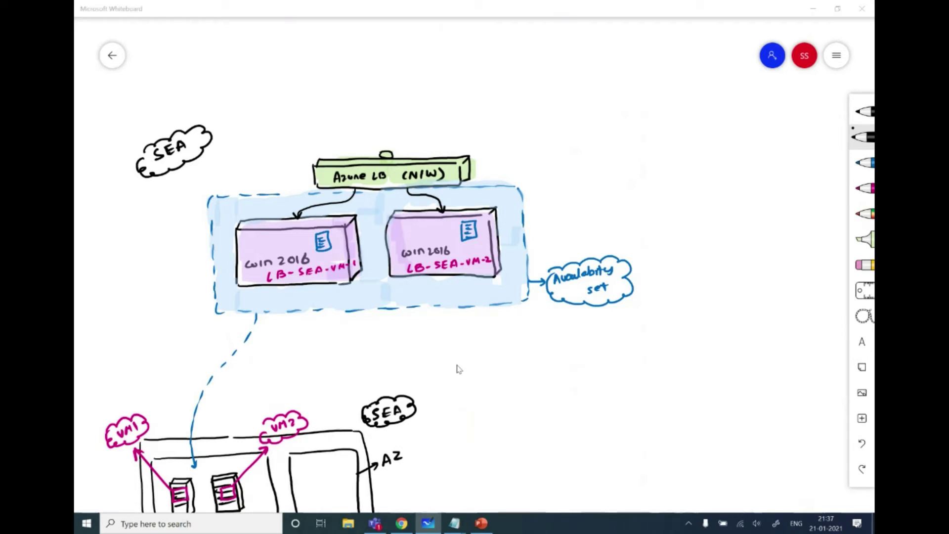
Step: Switch back to the Azure portal and name the load balancer's new public IP address sea-vm-lb-public-ip
{"action": "key", "text": "alt+Tab"}
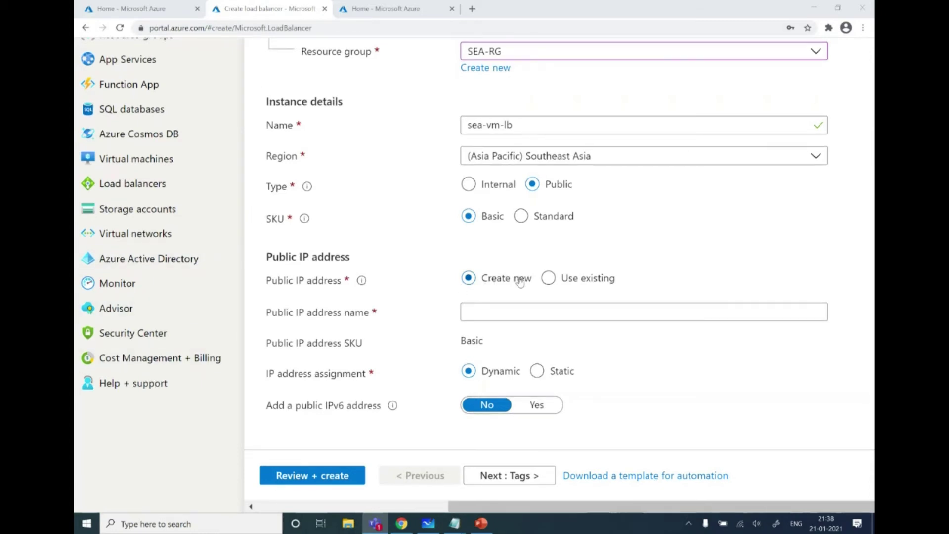
{"action": "left_click", "coordinate": [484, 308]}
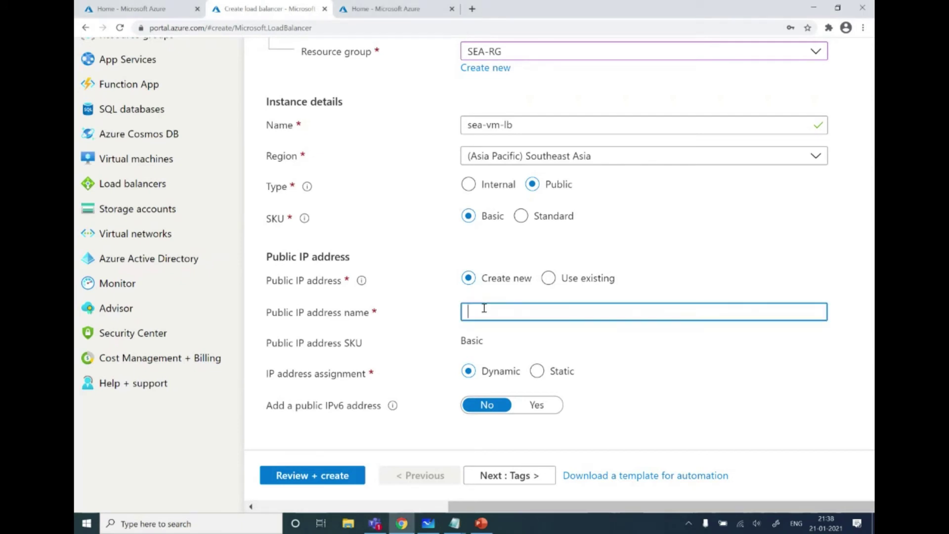
{"action": "type", "text": "sea-vm-lb"}
{"action": "type", "text": "-public-ip"}
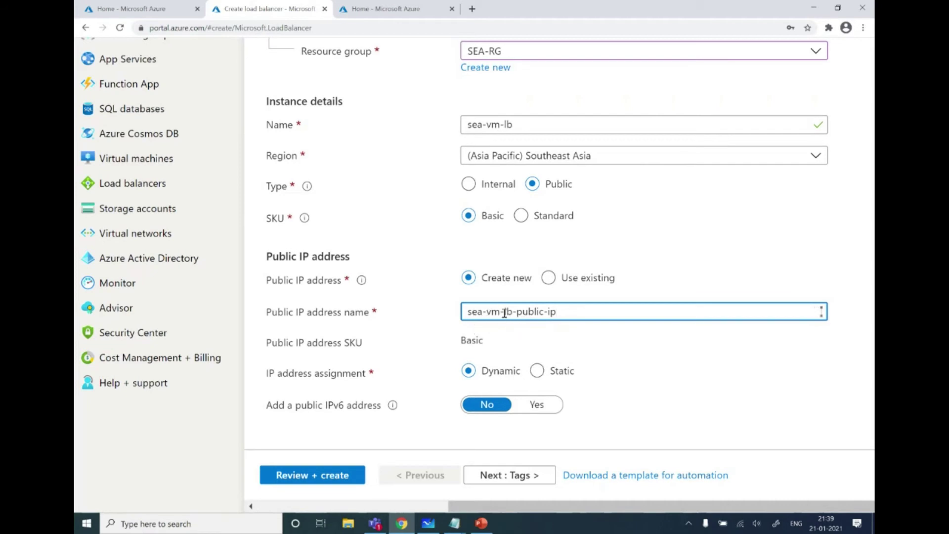
Step: Check the load balancer's basic settings, review the configuration and create the load balancer
{"action": "scroll", "coordinate": [491, 310], "scroll_direction": "up", "scroll_amount": 3}
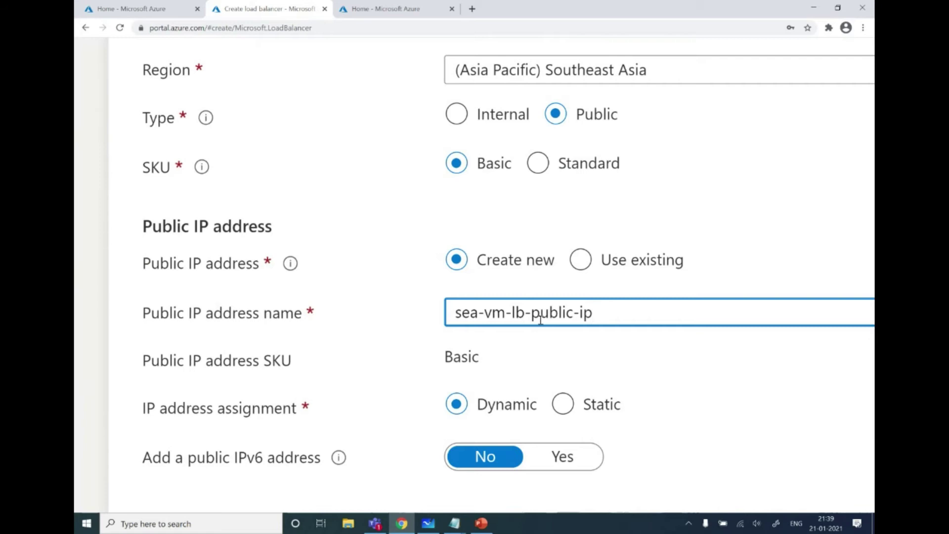
{"action": "scroll", "coordinate": [541, 321], "scroll_direction": "down", "scroll_amount": 1}
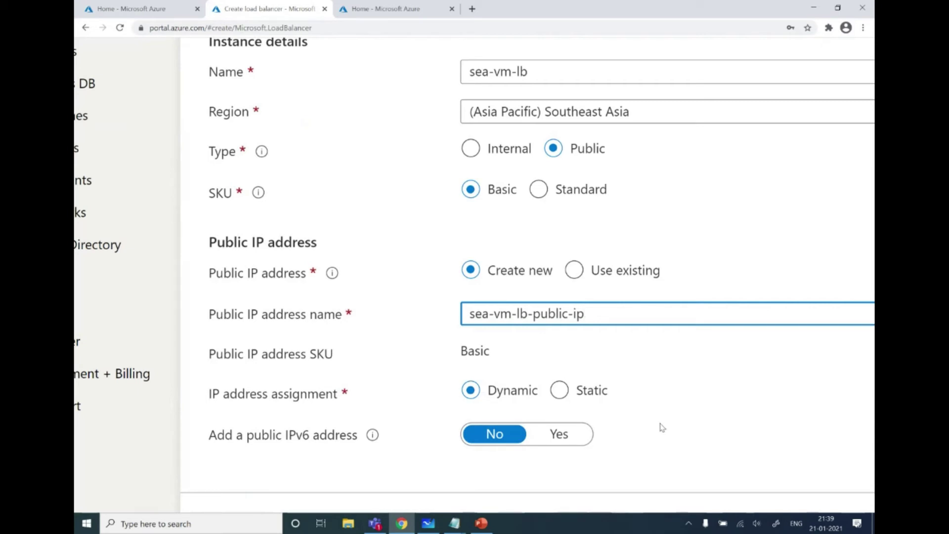
{"action": "scroll", "coordinate": [662, 428], "scroll_direction": "down", "scroll_amount": 2}
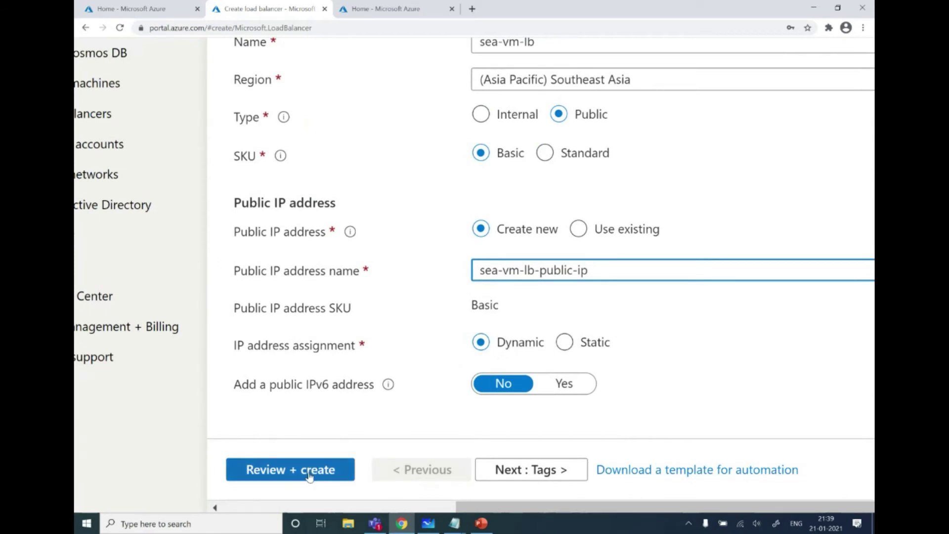
{"action": "key", "text": "ctrl+0"}
{"action": "left_click", "coordinate": [297, 482]}
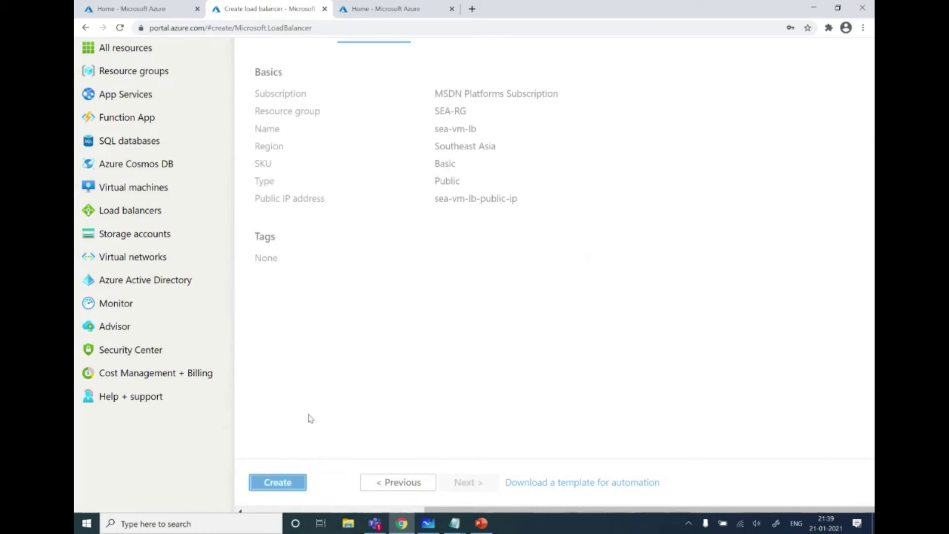
{"action": "left_click", "coordinate": [278, 488]}
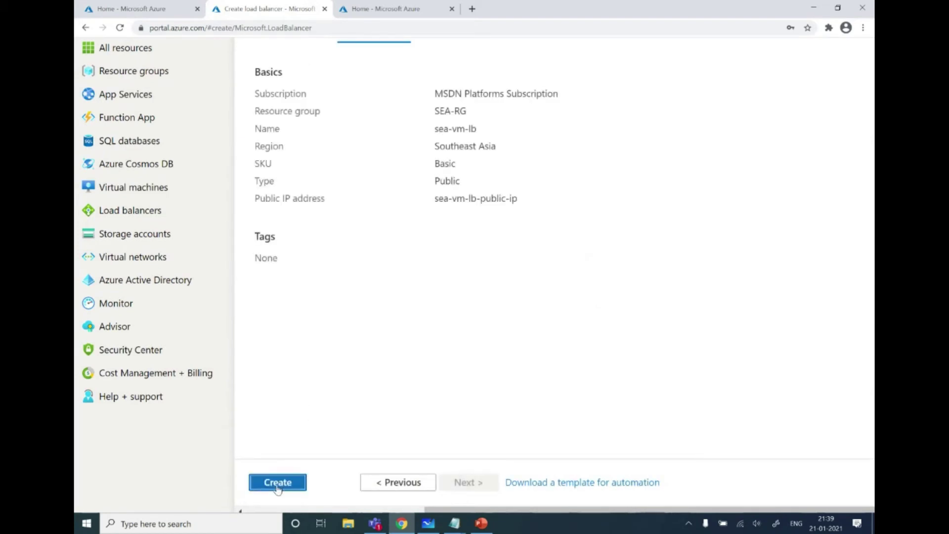
Step: Switch to Microsoft Whiteboard and draw a black arrow from the Azure LB to a cloud labelled Public IP
{"action": "left_click", "coordinate": [428, 524]}
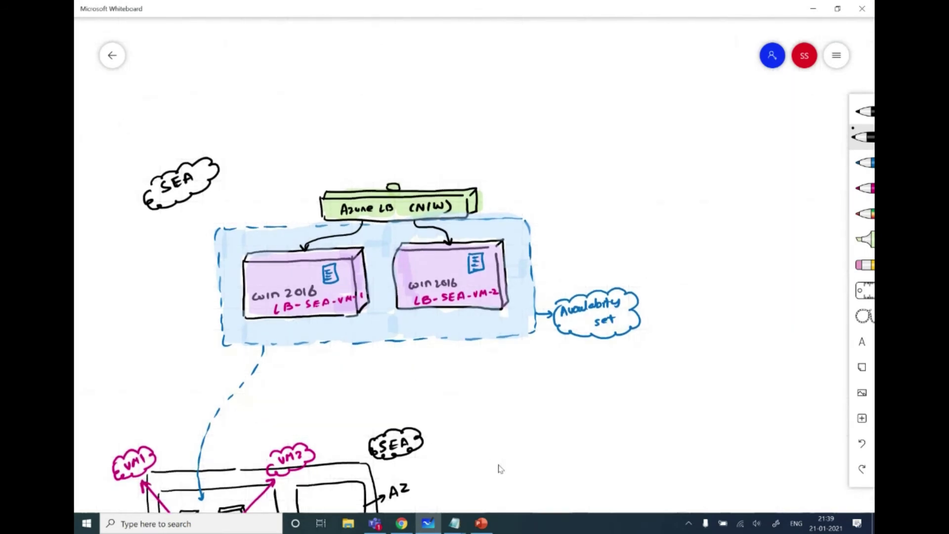
{"action": "left_click", "coordinate": [864, 137]}
{"action": "left_click_drag", "start_coordinate": [392, 186], "coordinate": [369, 177]}
{"action": "mouse_move", "coordinate": [302, 160]}
{"action": "left_mouse_down"}
{"action": "mouse_move", "coordinate": [303, 171]}
{"action": "mouse_move", "coordinate": [315, 170]}
{"action": "left_mouse_up"}
{"action": "mouse_move", "coordinate": [316, 158]}
{"action": "left_mouse_down"}
{"action": "mouse_move", "coordinate": [326, 168]}
{"action": "mouse_move", "coordinate": [352, 157]}
{"action": "left_mouse_up"}
{"action": "mouse_move", "coordinate": [302, 169]}
{"action": "left_mouse_down"}
{"action": "mouse_move", "coordinate": [294, 158]}
{"action": "mouse_move", "coordinate": [341, 141]}
{"action": "mouse_move", "coordinate": [357, 174]}
{"action": "mouse_move", "coordinate": [303, 184]}
{"action": "mouse_move", "coordinate": [294, 161]}
{"action": "left_mouse_up"}
Step: Highlight the Public IP cloud and the SEA cloud beside the Azure LB in yellow
{"action": "left_click", "coordinate": [860, 241]}
{"action": "left_click", "coordinate": [859, 244]}
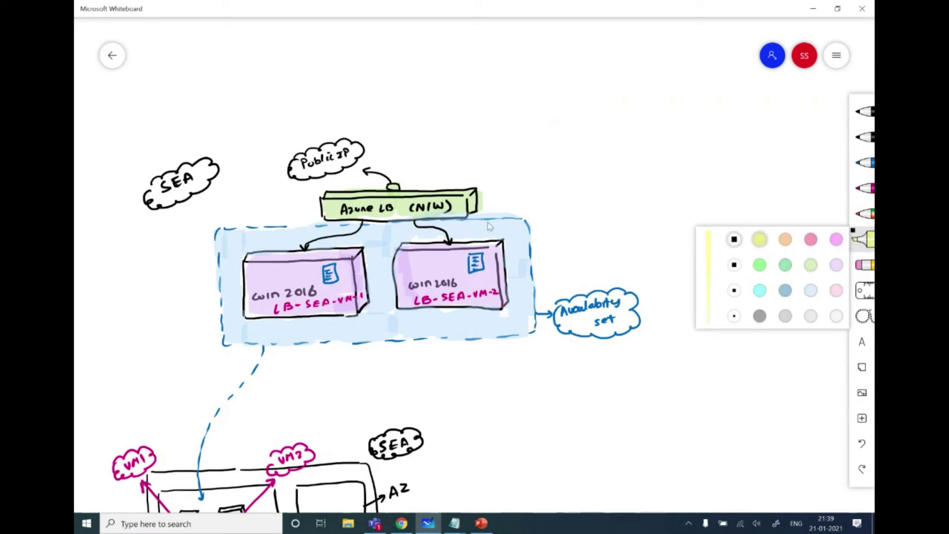
{"action": "mouse_move", "coordinate": [289, 166]}
{"action": "left_mouse_down"}
{"action": "mouse_move", "coordinate": [316, 170]}
{"action": "mouse_move", "coordinate": [352, 149]}
{"action": "mouse_move", "coordinate": [354, 157]}
{"action": "left_mouse_up"}
{"action": "mouse_move", "coordinate": [175, 203]}
{"action": "left_mouse_down"}
{"action": "mouse_move", "coordinate": [148, 203]}
{"action": "mouse_move", "coordinate": [213, 168]}
{"action": "mouse_move", "coordinate": [198, 180]}
{"action": "left_mouse_up"}
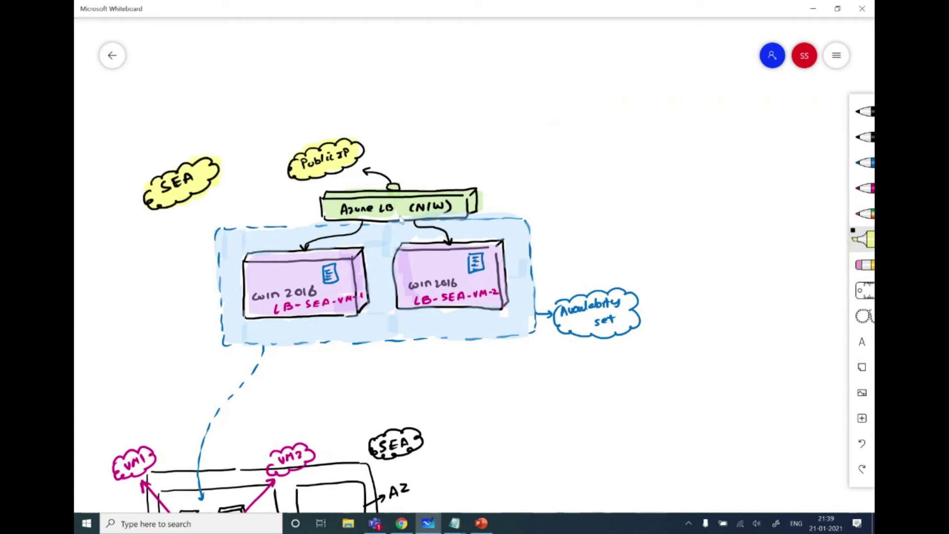
{"action": "left_click_drag", "start_coordinate": [388, 219], "coordinate": [412, 218]}
Step: Switch back to the Azure portal and open the deployed sea-vm-lb load balancer resource with the portal menu collapsed
{"action": "key", "text": "alt+Tab"}
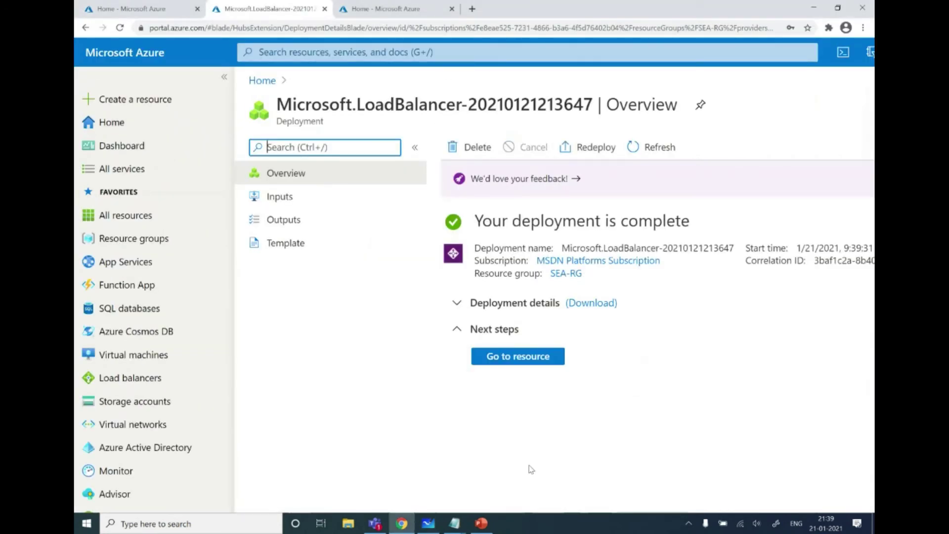
{"action": "left_click", "coordinate": [445, 289]}
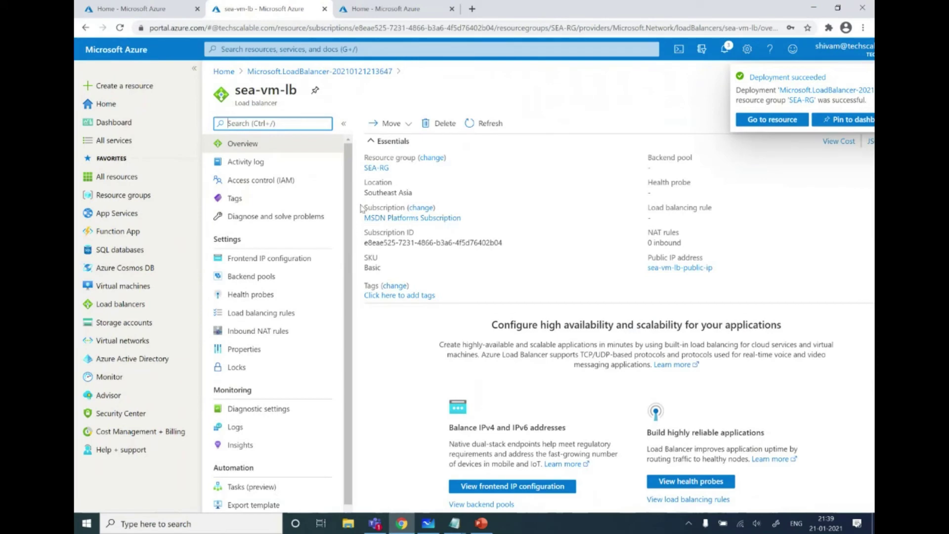
{"action": "left_click", "coordinate": [192, 74]}
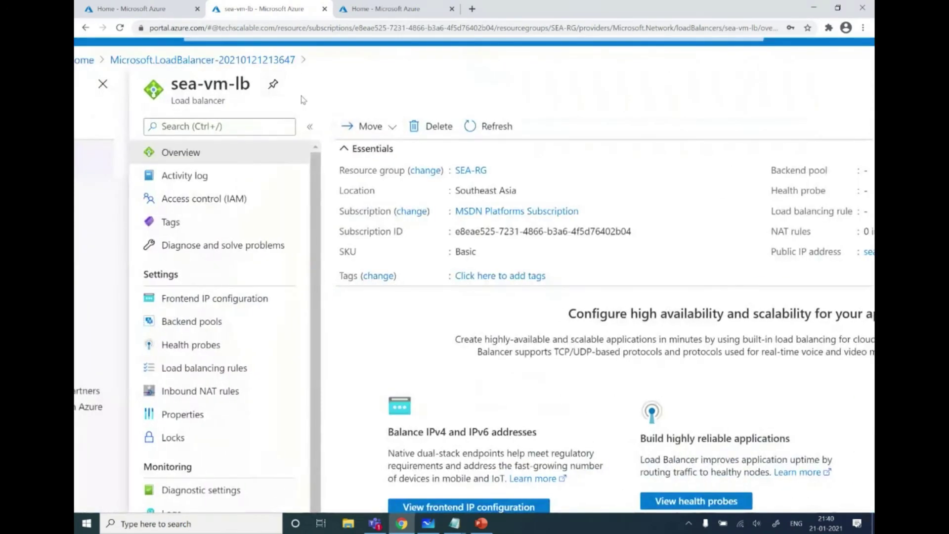
Step: Return to the PowerShell Cloud Shell session and check the creation output for LB-SEA-VM-2
{"action": "left_click", "coordinate": [386, 9]}
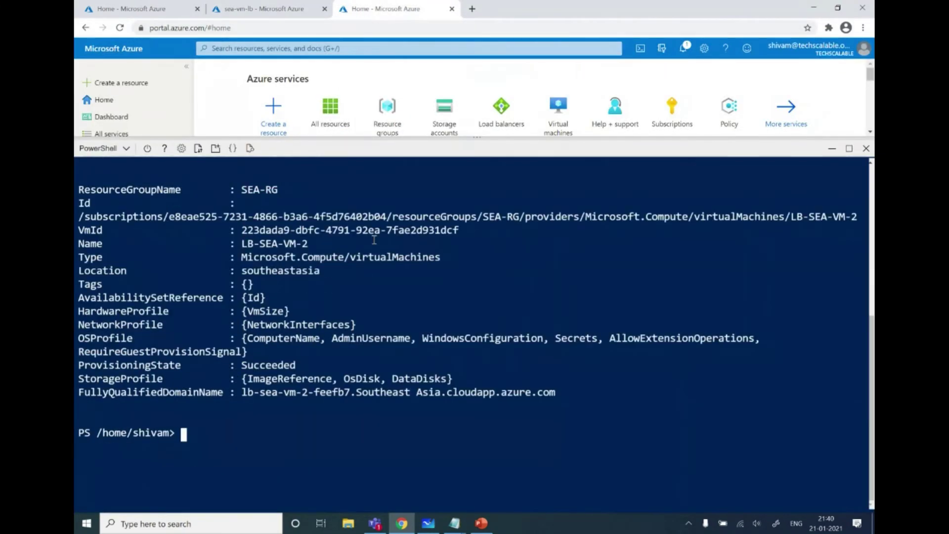
{"action": "key", "text": "Return"}
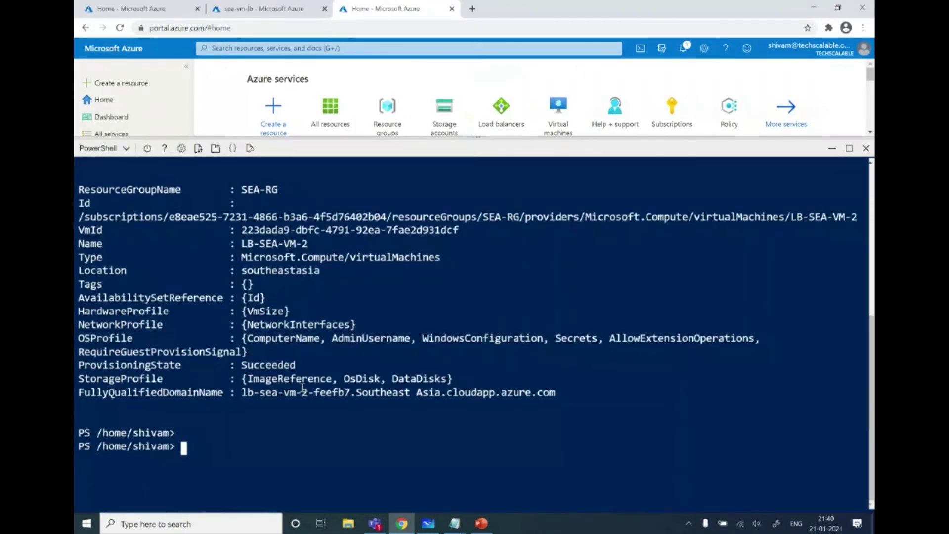
Step: Return from the Cloud Shell session to the sea-vm-lb load balancer and start adding a backend pool
{"action": "left_click", "coordinate": [833, 149]}
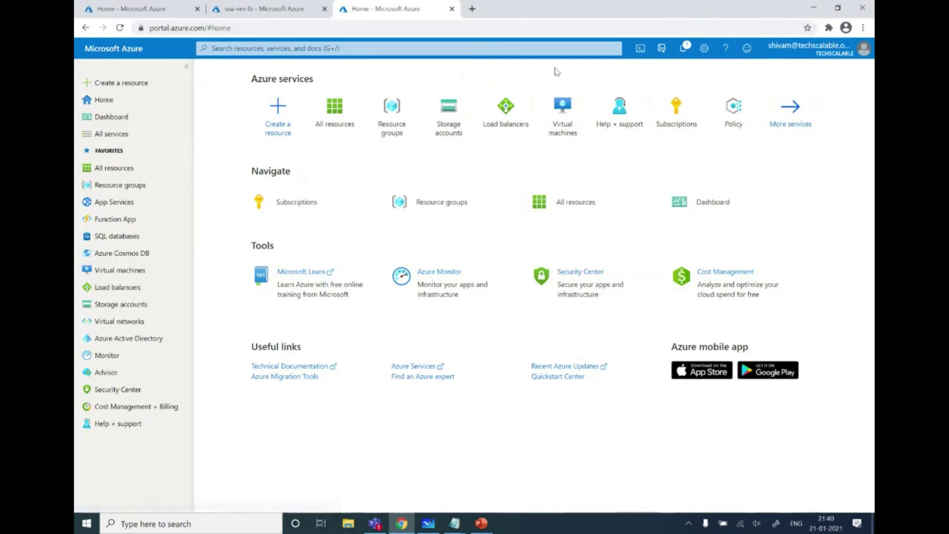
{"action": "left_click", "coordinate": [639, 52]}
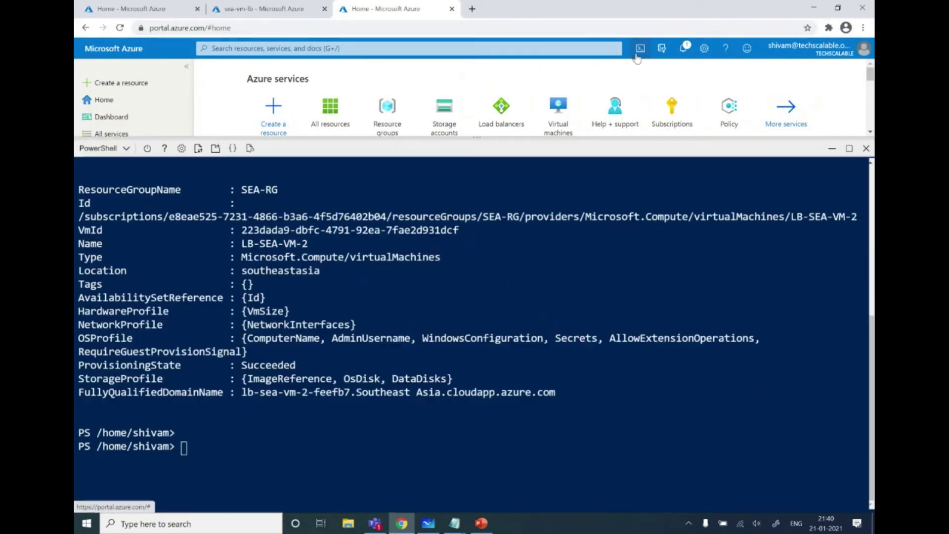
{"action": "left_click", "coordinate": [249, 10]}
{"action": "scroll", "coordinate": [222, 390], "scroll_direction": "down", "scroll_amount": 1}
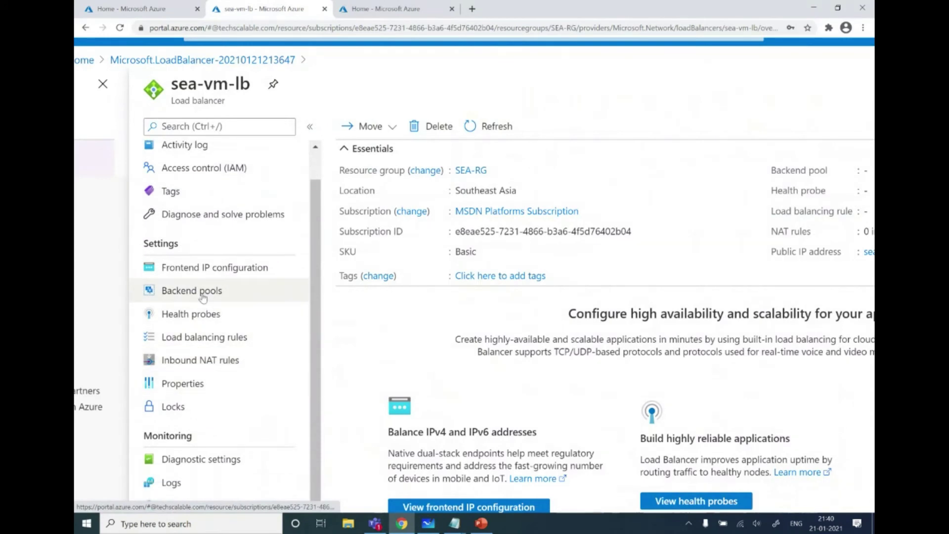
{"action": "left_click", "coordinate": [200, 294]}
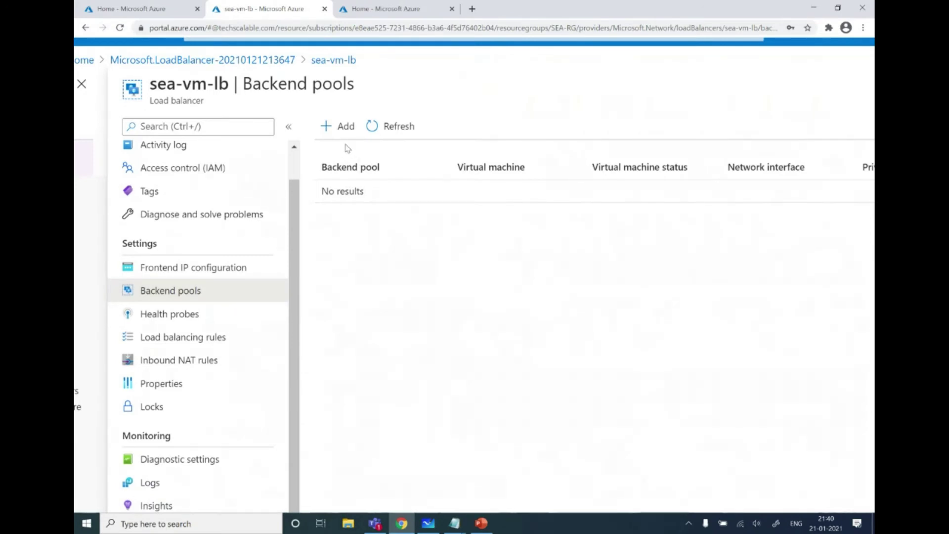
{"action": "left_click", "coordinate": [343, 127]}
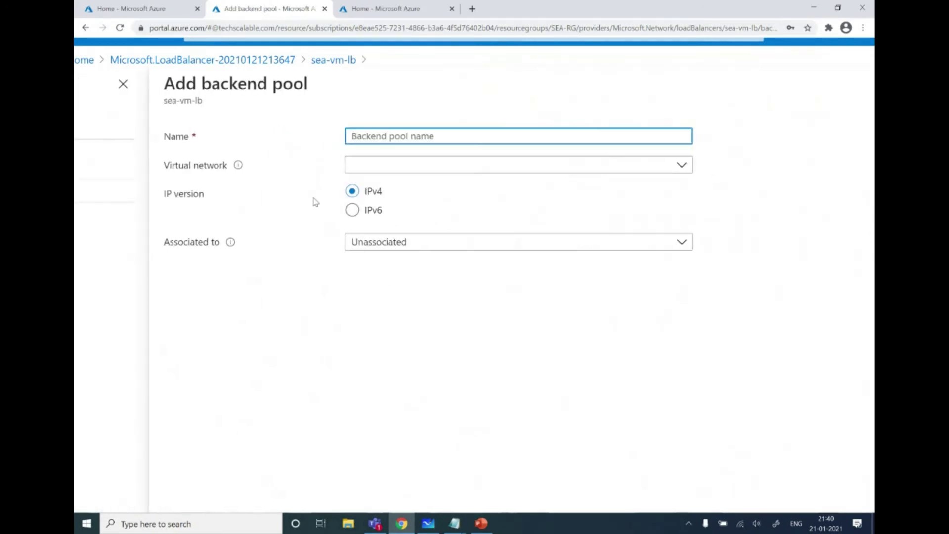
Step: Name the backend pool SEA-BackEndPool, use the virtual network SEA-RG-vnet (SEA-RG), and associate it to Virtual machines
{"action": "key", "text": "alt+Tab"}
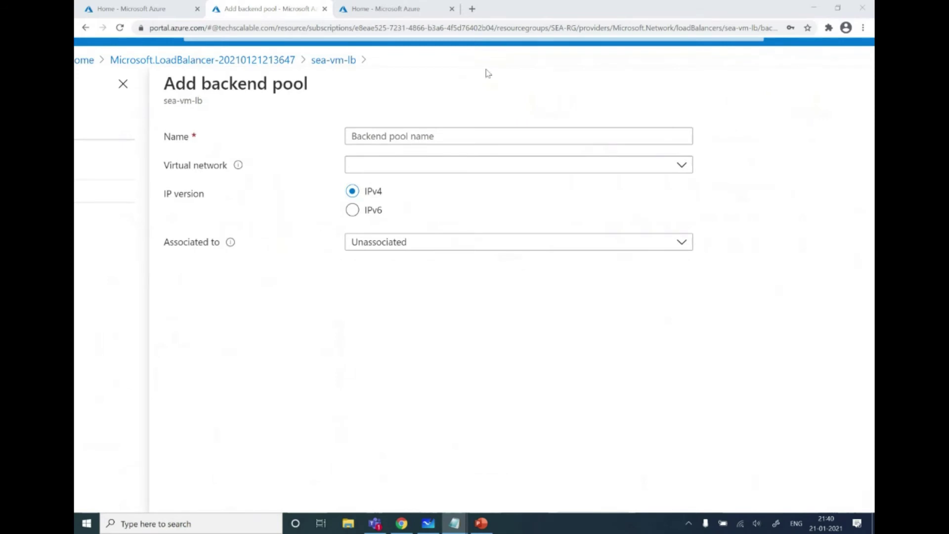
{"action": "left_click", "coordinate": [374, 141]}
{"action": "type", "text": "SEA-BackEndPool"}
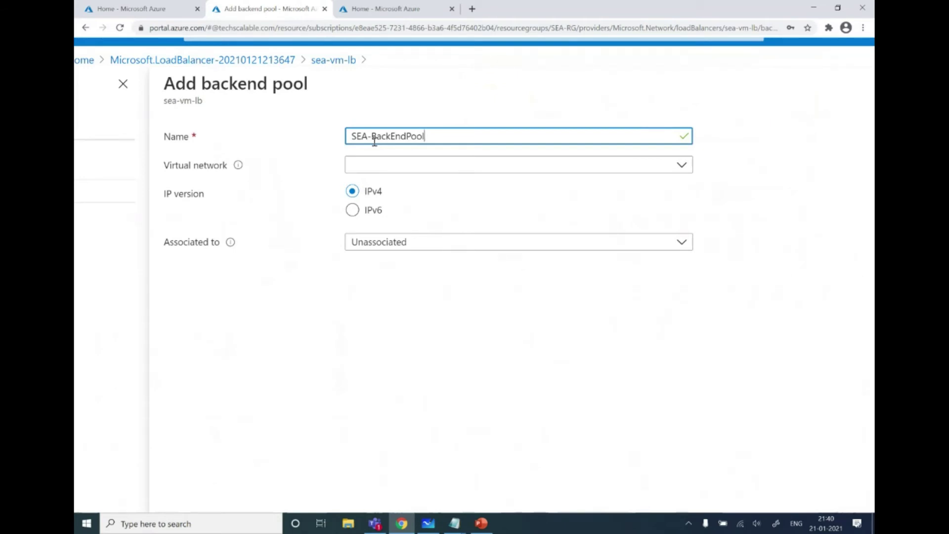
{"action": "left_click", "coordinate": [393, 168]}
{"action": "left_click", "coordinate": [382, 216]}
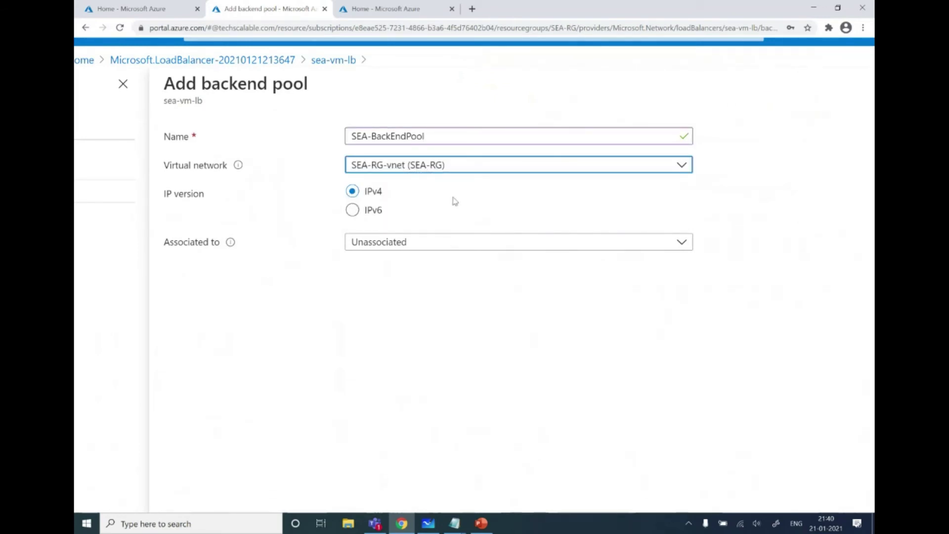
{"action": "left_click", "coordinate": [397, 247]}
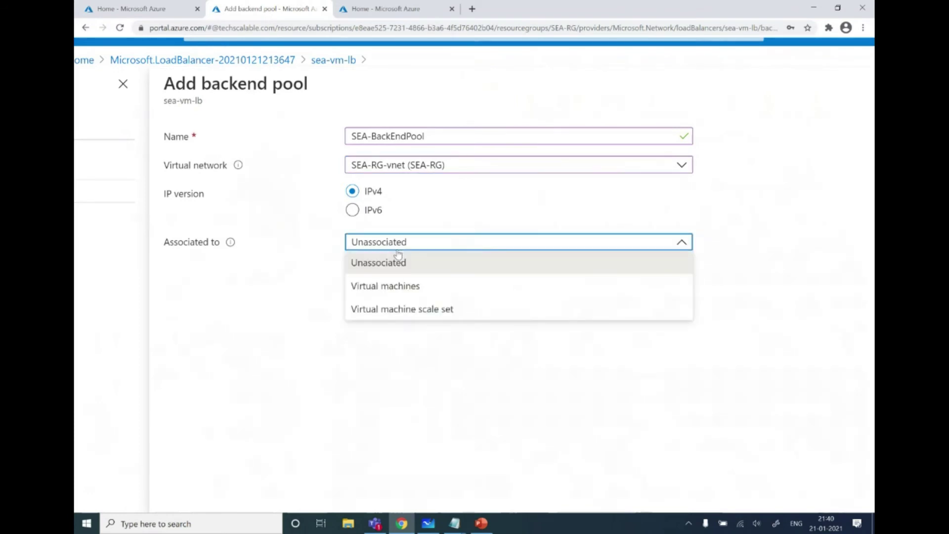
{"action": "left_click", "coordinate": [392, 286]}
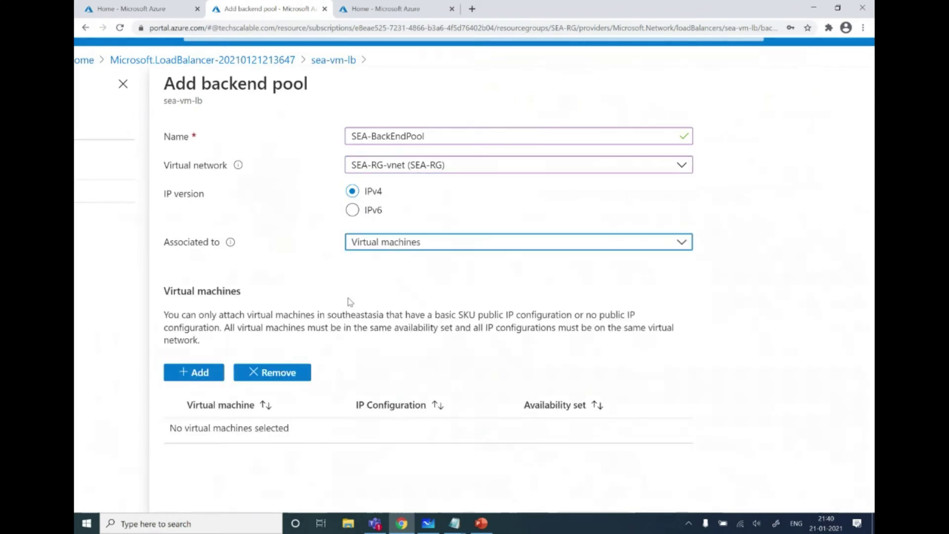
Step: Attach LB-SEA-VM-1 and LB-SEA-VM-2 to the backend pool and create the pool
{"action": "scroll", "coordinate": [350, 302], "scroll_direction": "down", "scroll_amount": 2}
{"action": "left_click", "coordinate": [200, 263]}
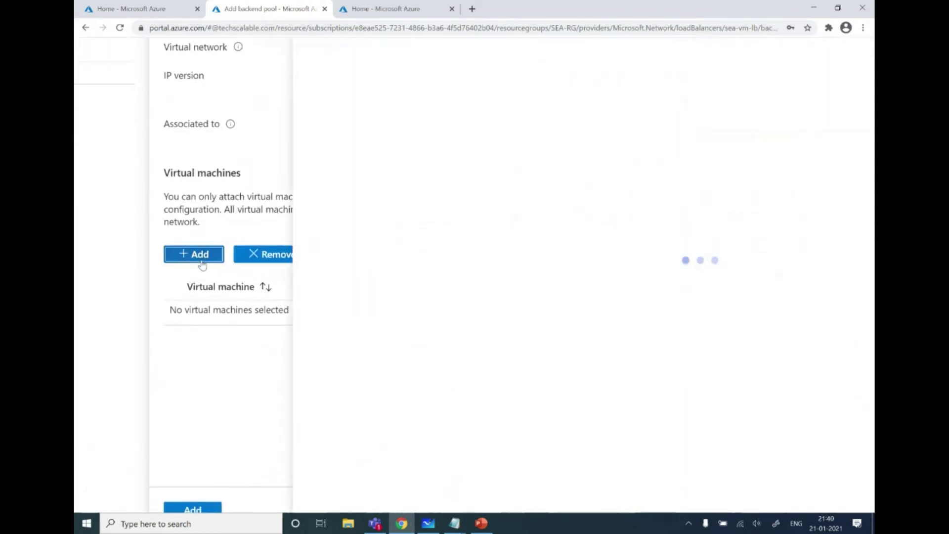
{"action": "scroll", "coordinate": [440, 250], "scroll_direction": "up", "scroll_amount": 3}
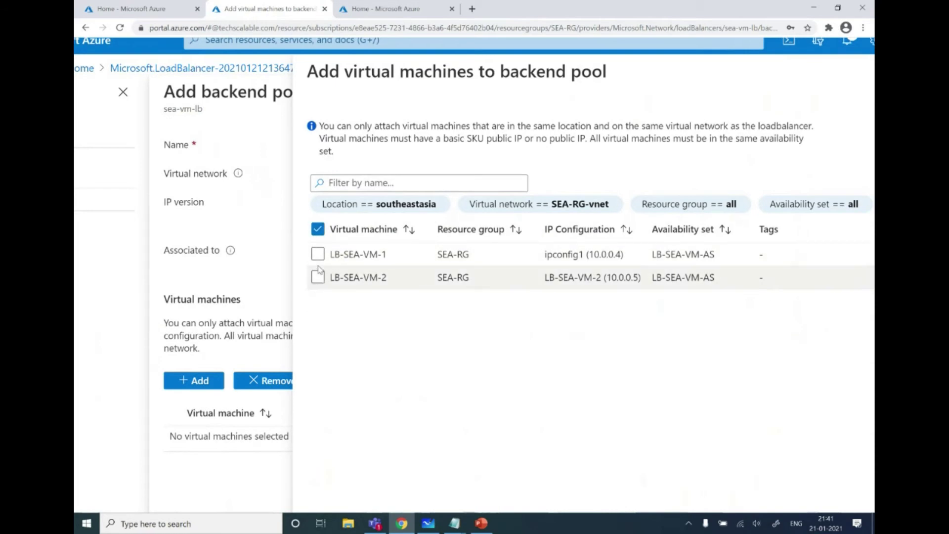
{"action": "left_click", "coordinate": [318, 254]}
{"action": "left_click", "coordinate": [319, 278]}
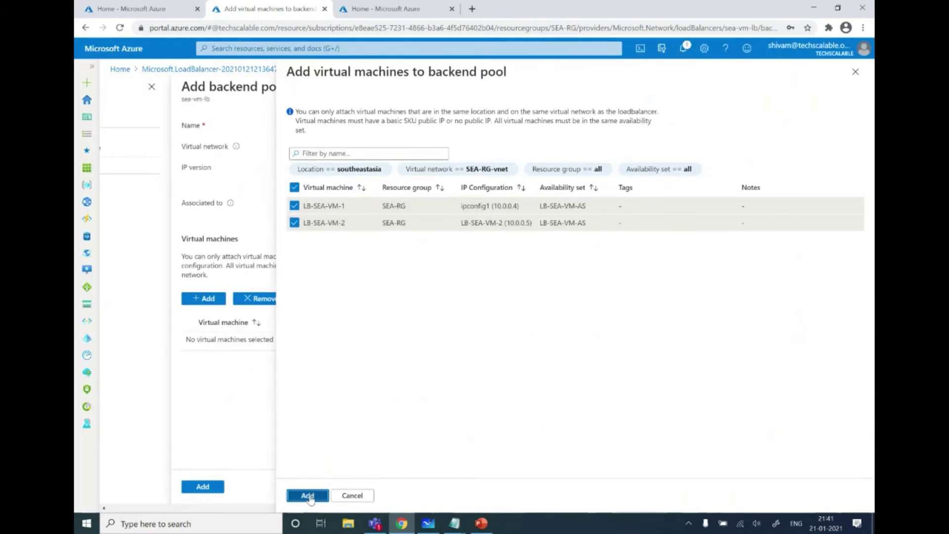
{"action": "left_click", "coordinate": [308, 496]}
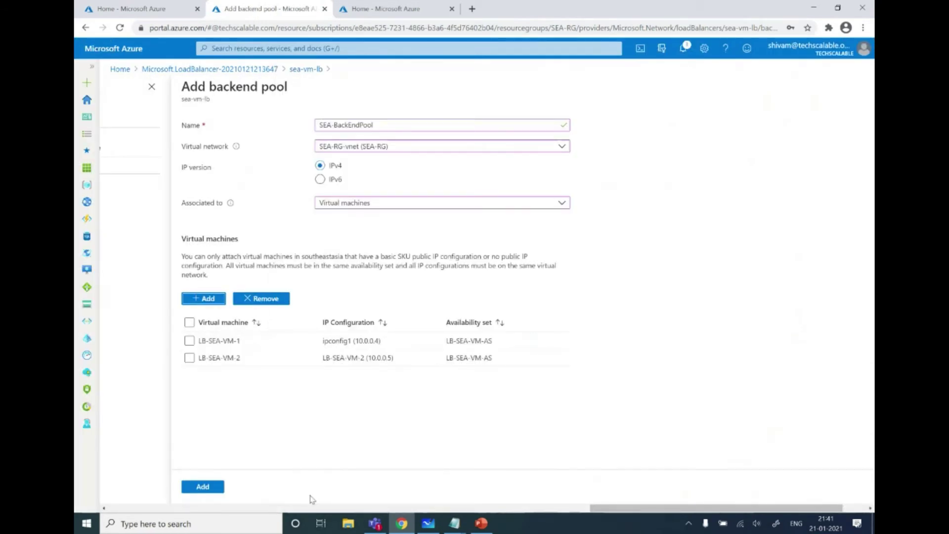
{"action": "left_click", "coordinate": [213, 487]}
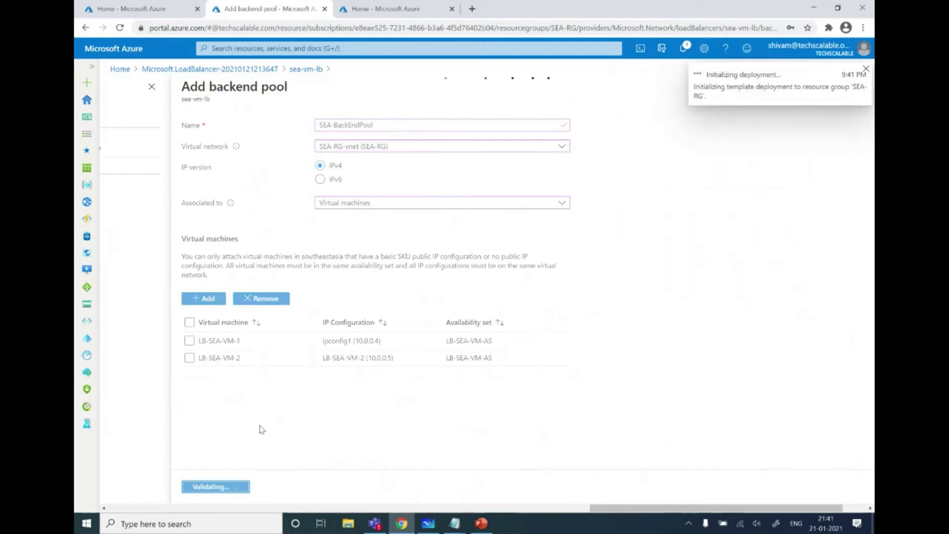
Step: Switch to Microsoft Whiteboard and write the label Endpoint in black beside both arrows from the Azure LB to the machines
{"action": "left_click", "coordinate": [428, 523]}
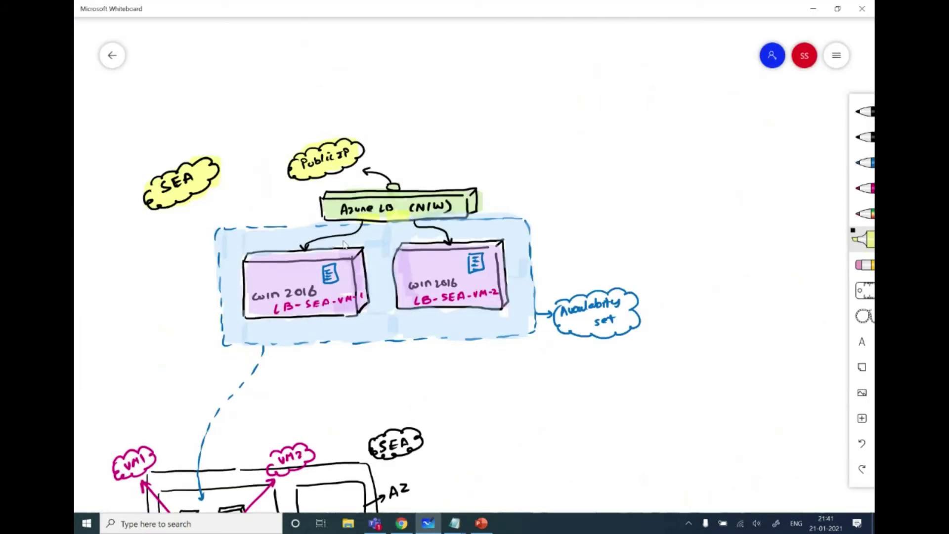
{"action": "left_click", "coordinate": [864, 137]}
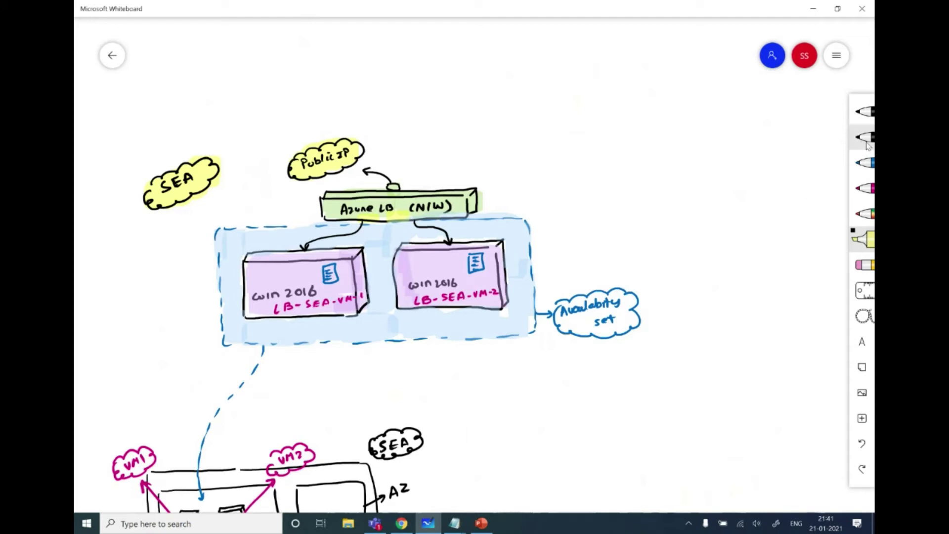
{"action": "mouse_move", "coordinate": [458, 228]}
{"action": "left_mouse_down"}
{"action": "mouse_move", "coordinate": [453, 236]}
{"action": "mouse_move", "coordinate": [506, 225]}
{"action": "left_mouse_up"}
{"action": "left_click_drag", "start_coordinate": [347, 247], "coordinate": [395, 236]}
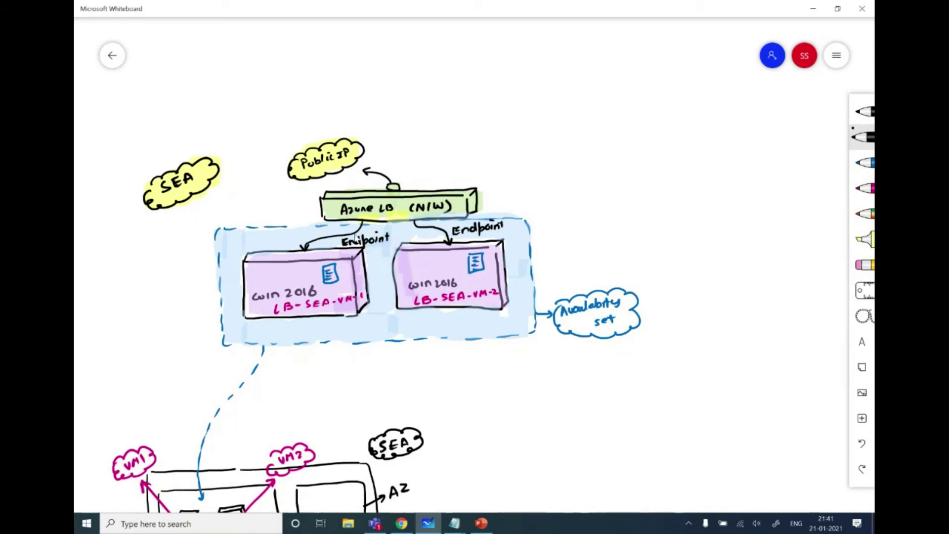
Step: Switch back to the Azure portal and start adding a health probe to the sea-vm-lb load balancer
{"action": "key", "text": "alt+Tab"}
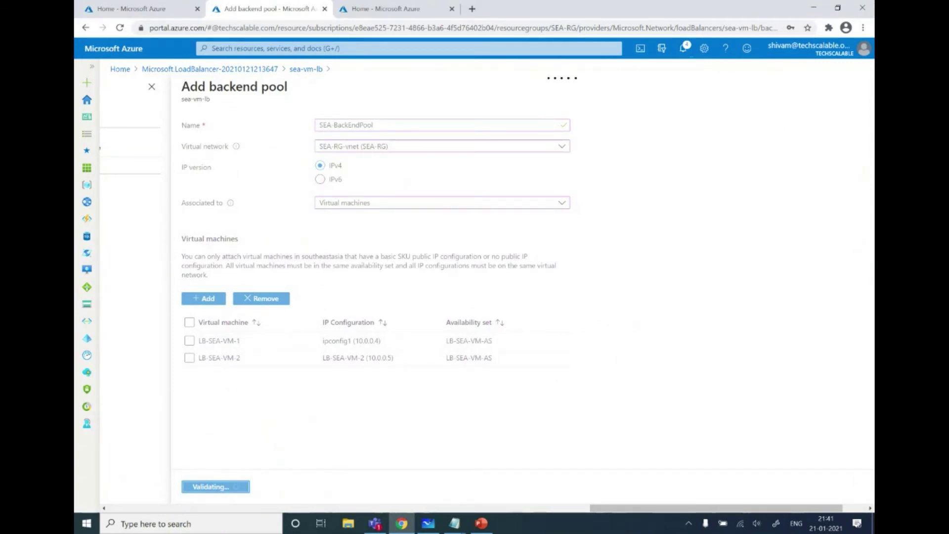
{"action": "key", "text": "alt+Tab"}
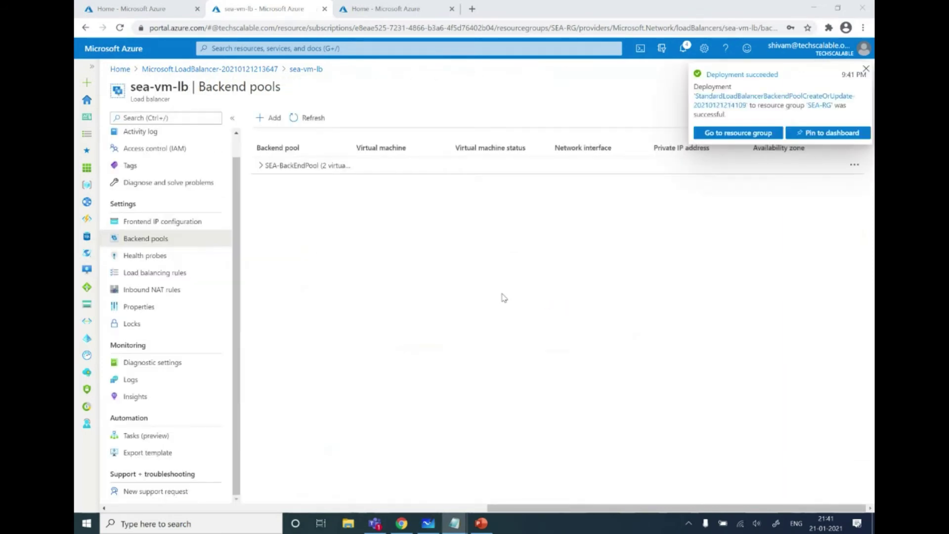
{"action": "key", "text": "ctrl+plus"}
{"action": "key", "text": "ctrl+plus"}
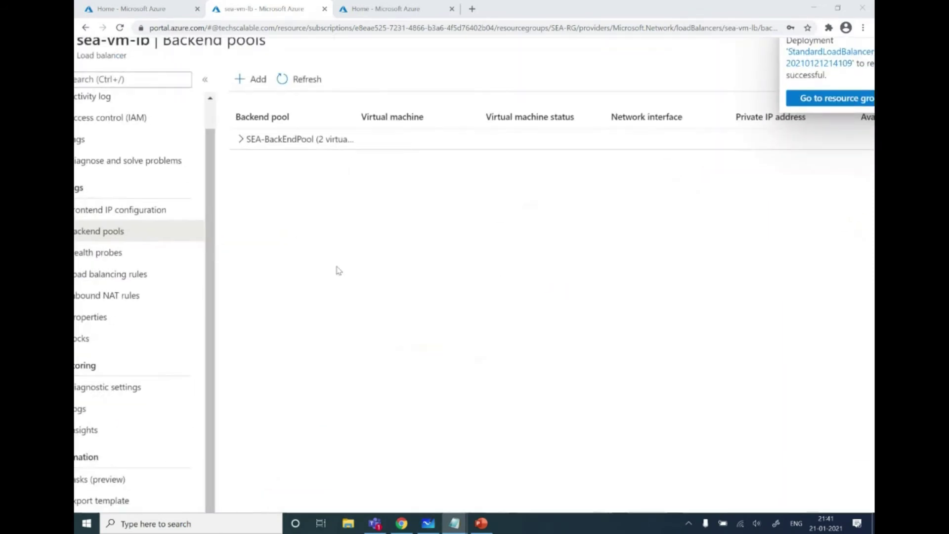
{"action": "left_click", "coordinate": [273, 253]}
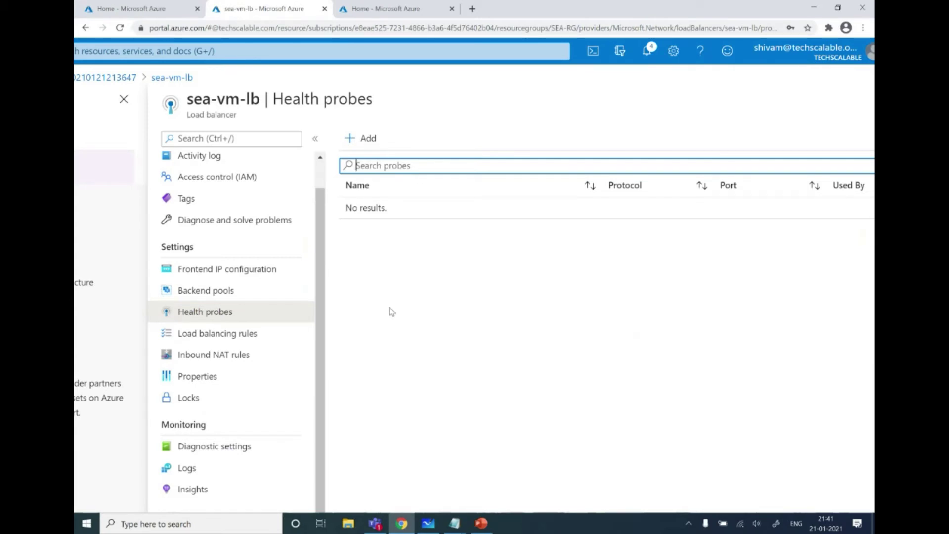
{"action": "left_click", "coordinate": [362, 138]}
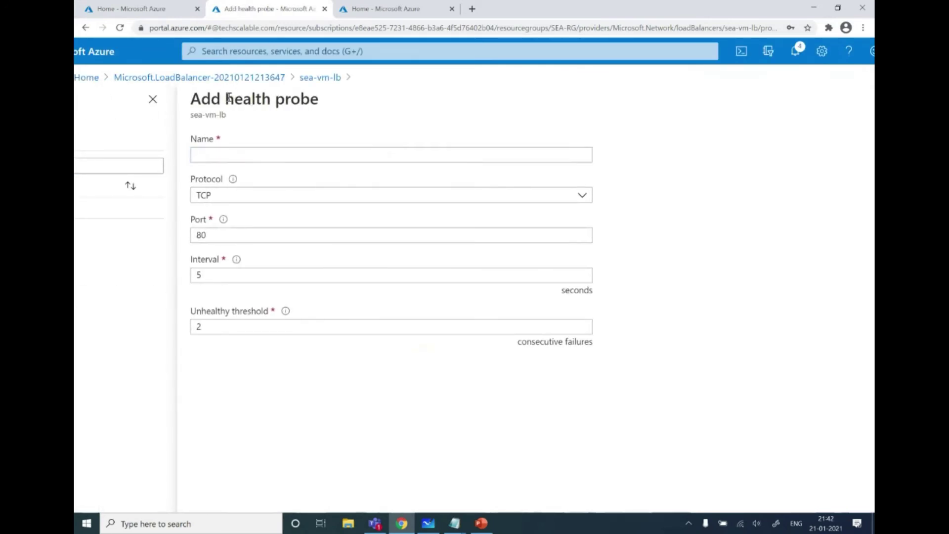
Step: Name the health probe Health-Probe-LB and create it with the default TCP protocol and port 80
{"action": "left_click_drag", "start_coordinate": [226, 98], "coordinate": [270, 102]}
{"action": "key", "text": "ctrl+c"}
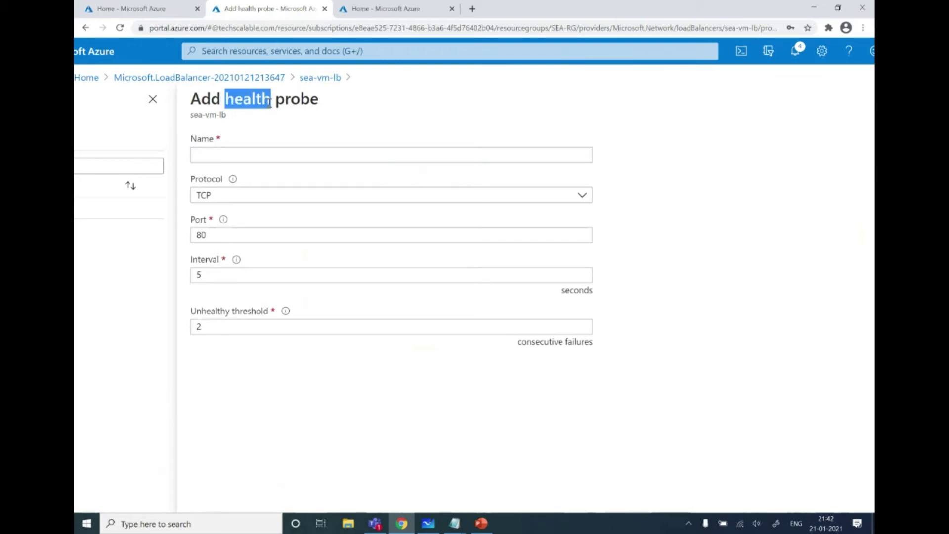
{"action": "left_click", "coordinate": [272, 150]}
{"action": "key", "text": "ctrl+v"}
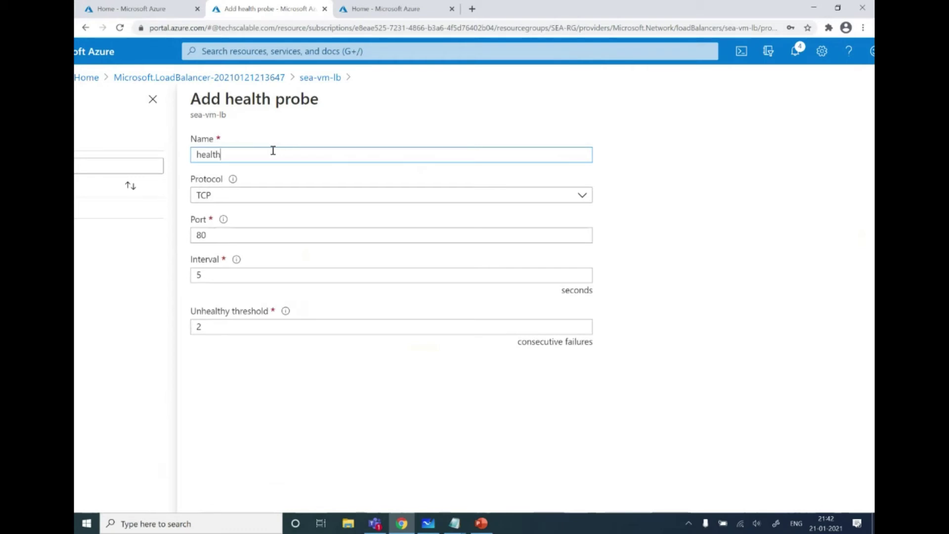
{"action": "key", "text": "BackSpace"}
{"action": "type", "text": "H"}
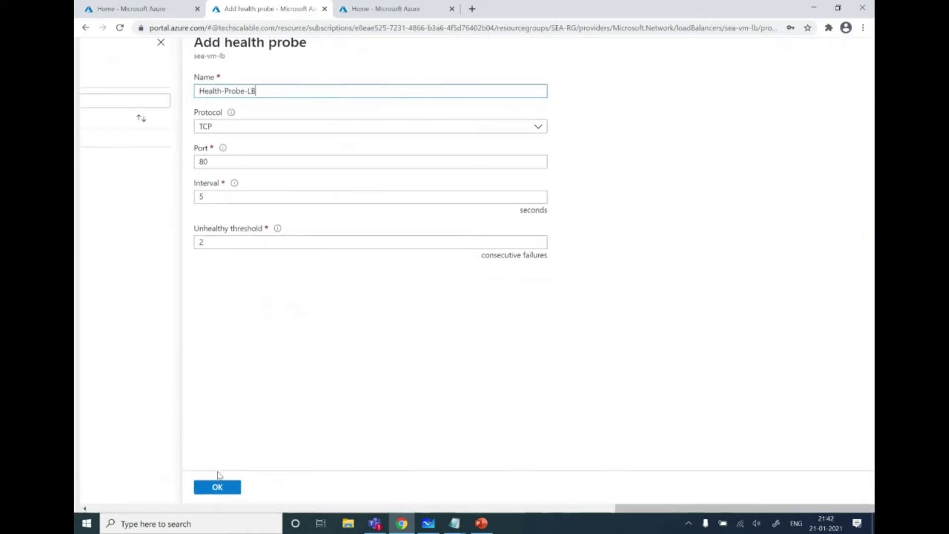
{"action": "left_click", "coordinate": [216, 488]}
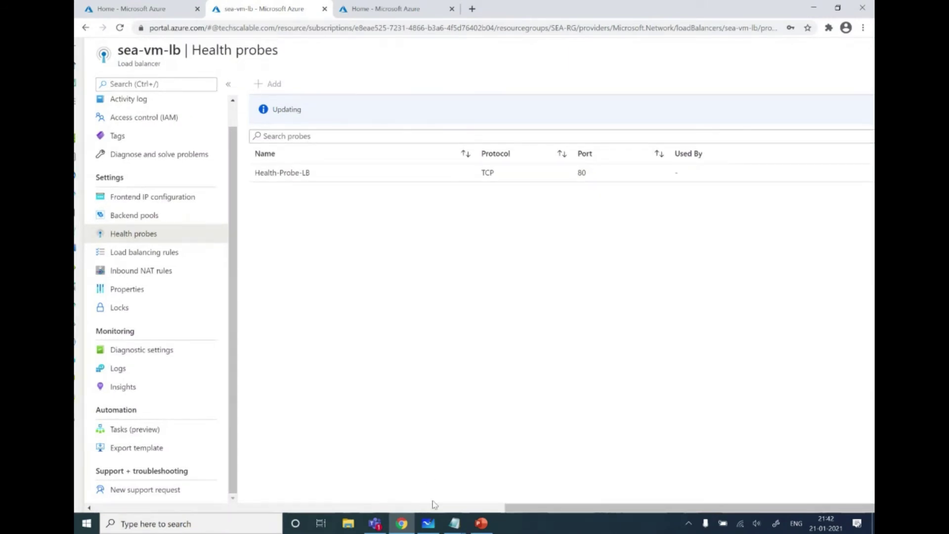
Step: In Microsoft Whiteboard, write a blue 80 enclosed in a cloud beside the Azure LB and above each machine, and return to the Azure portal
{"action": "left_click", "coordinate": [428, 523]}
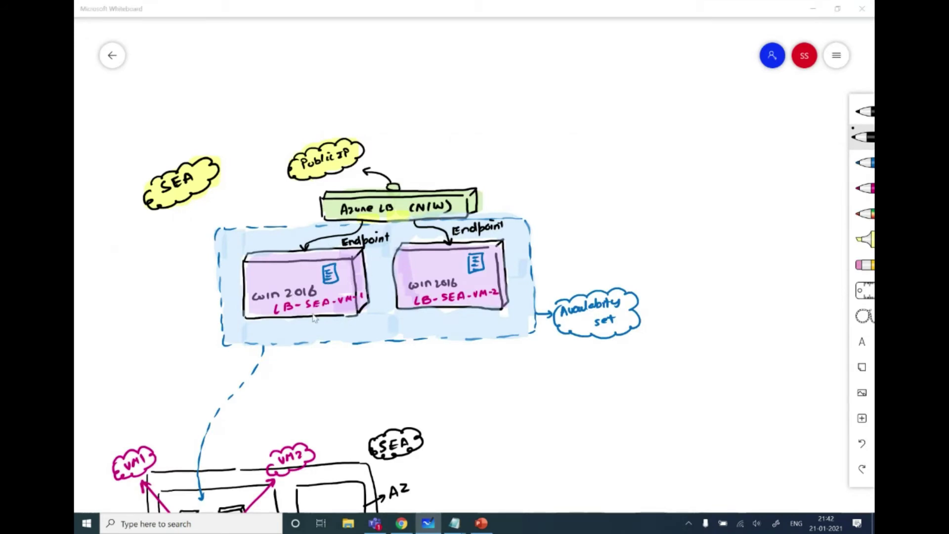
{"action": "key", "text": "alt+Tab"}
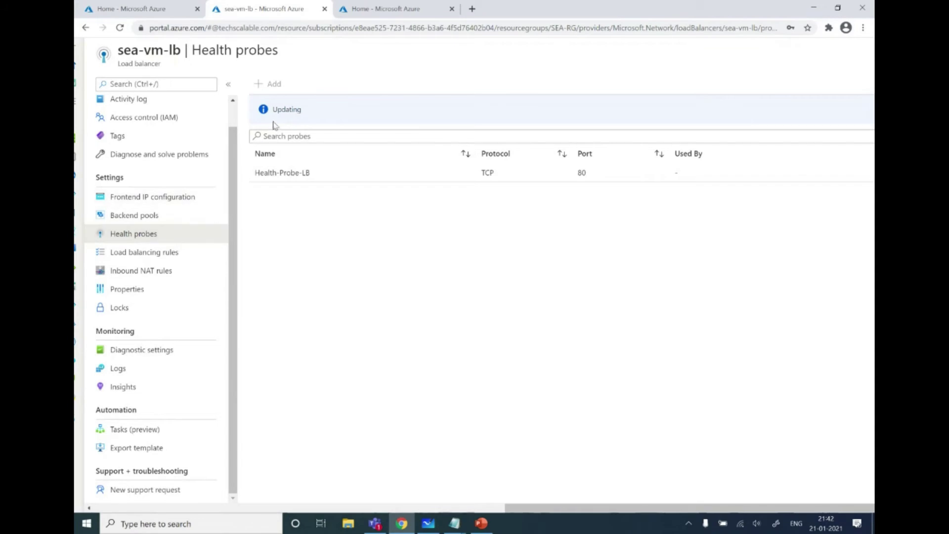
{"action": "left_click", "coordinate": [429, 529]}
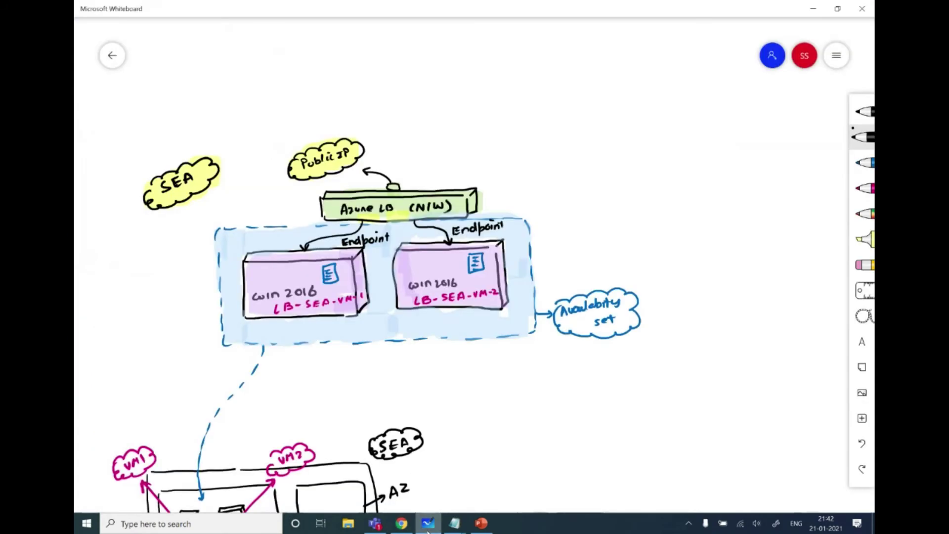
{"action": "left_click", "coordinate": [866, 137]}
{"action": "left_click", "coordinate": [763, 188]}
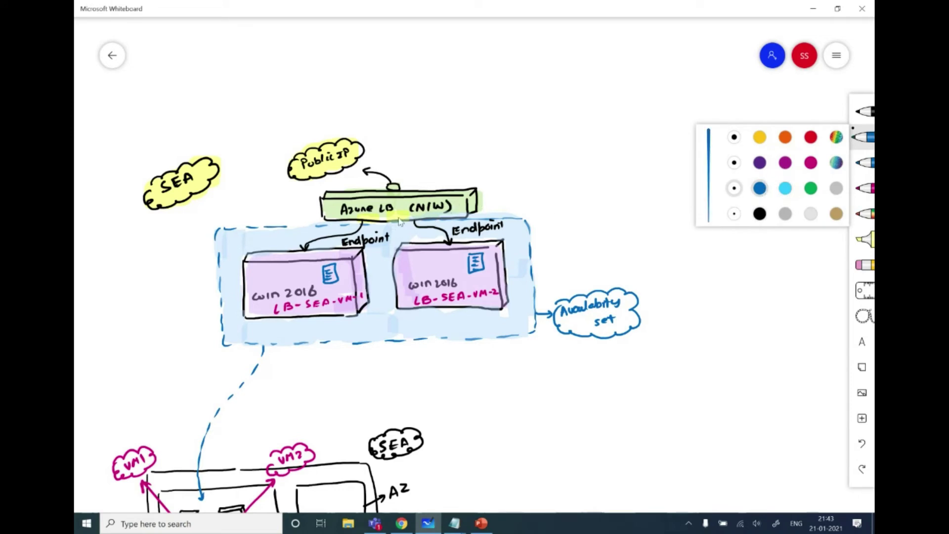
{"action": "left_click_drag", "start_coordinate": [412, 172], "coordinate": [420, 174]}
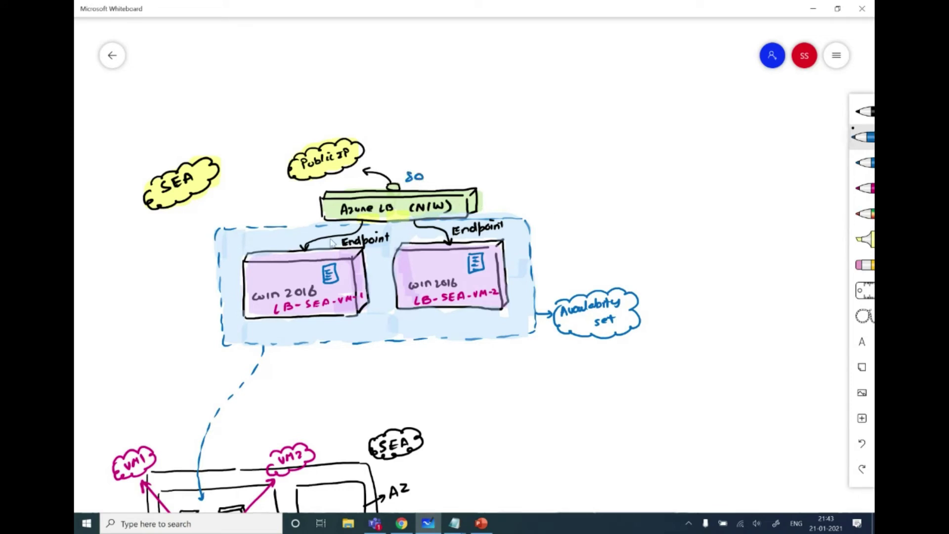
{"action": "mouse_move", "coordinate": [295, 229]}
{"action": "left_mouse_down"}
{"action": "mouse_move", "coordinate": [303, 230]}
{"action": "mouse_move", "coordinate": [283, 234]}
{"action": "mouse_move", "coordinate": [293, 226]}
{"action": "left_mouse_up"}
{"action": "mouse_move", "coordinate": [515, 231]}
{"action": "left_mouse_down"}
{"action": "mouse_move", "coordinate": [531, 227]}
{"action": "mouse_move", "coordinate": [532, 243]}
{"action": "mouse_move", "coordinate": [505, 242]}
{"action": "mouse_move", "coordinate": [511, 228]}
{"action": "left_mouse_up"}
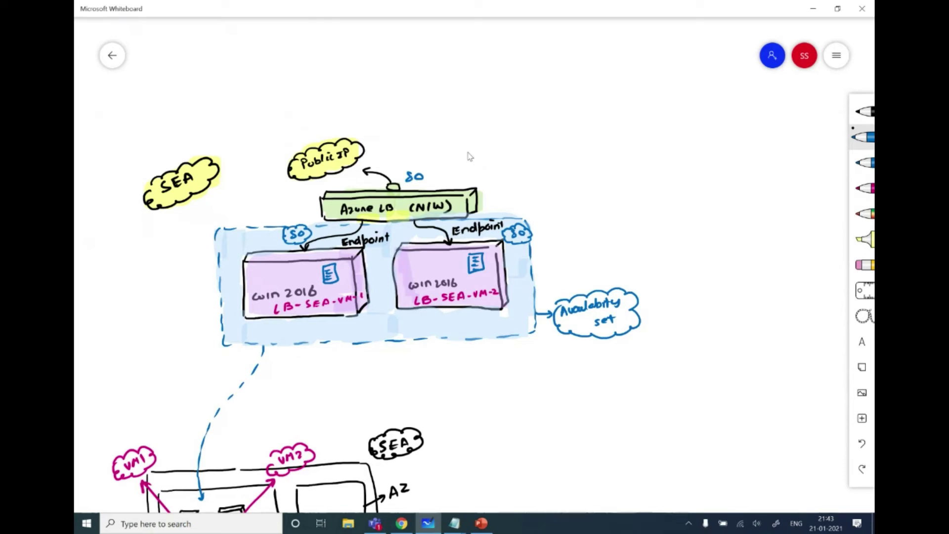
{"action": "mouse_move", "coordinate": [406, 181]}
{"action": "left_mouse_down"}
{"action": "mouse_move", "coordinate": [413, 168]}
{"action": "mouse_move", "coordinate": [433, 178]}
{"action": "mouse_move", "coordinate": [419, 188]}
{"action": "mouse_move", "coordinate": [402, 184]}
{"action": "mouse_move", "coordinate": [402, 173]}
{"action": "left_mouse_up"}
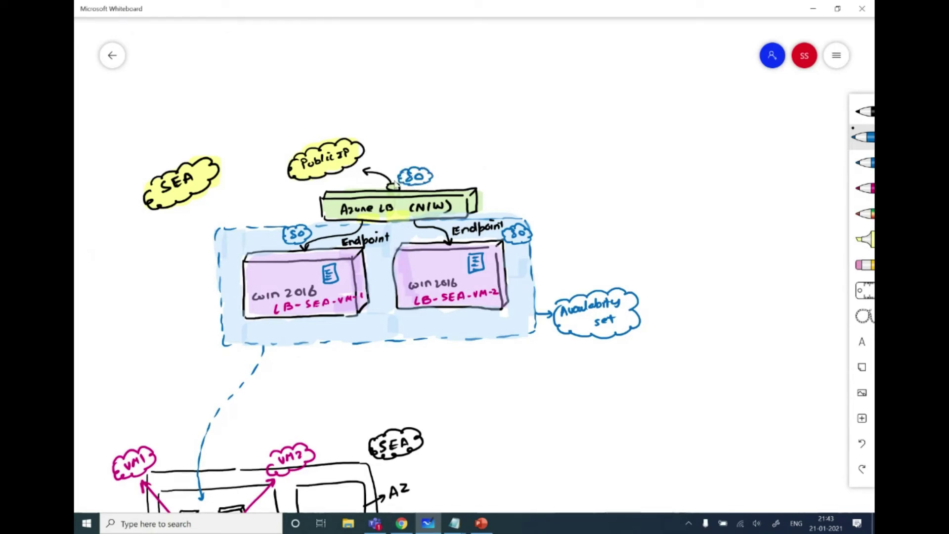
{"action": "key", "text": "alt+Tab"}
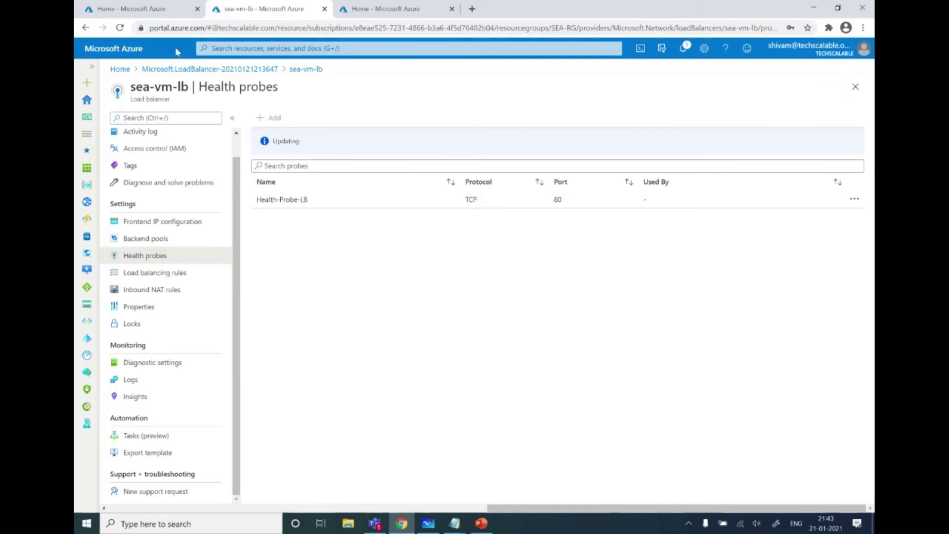
Step: Reload the health probes page and start adding a load balancing rule to the sea-vm-lb load balancer
{"action": "left_click", "coordinate": [119, 28]}
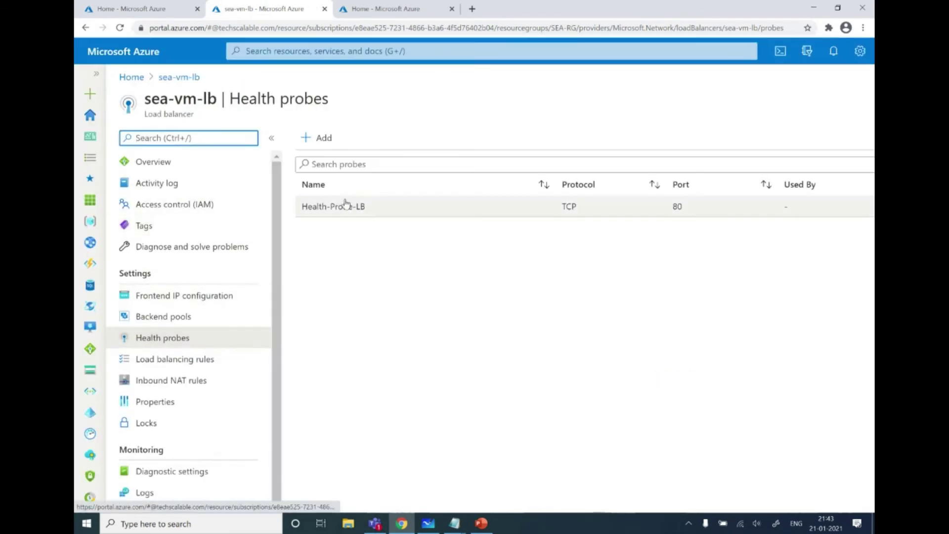
{"action": "left_click", "coordinate": [215, 359]}
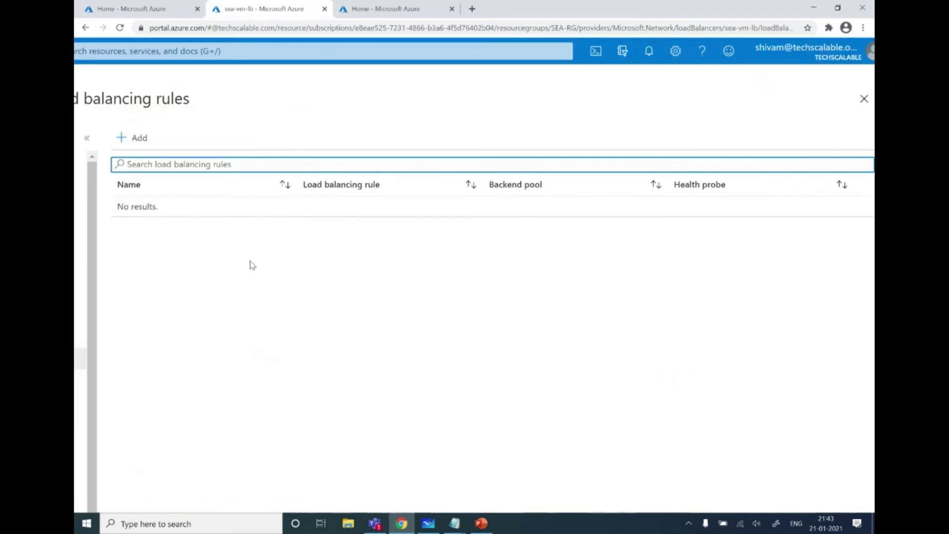
{"action": "left_click", "coordinate": [283, 141]}
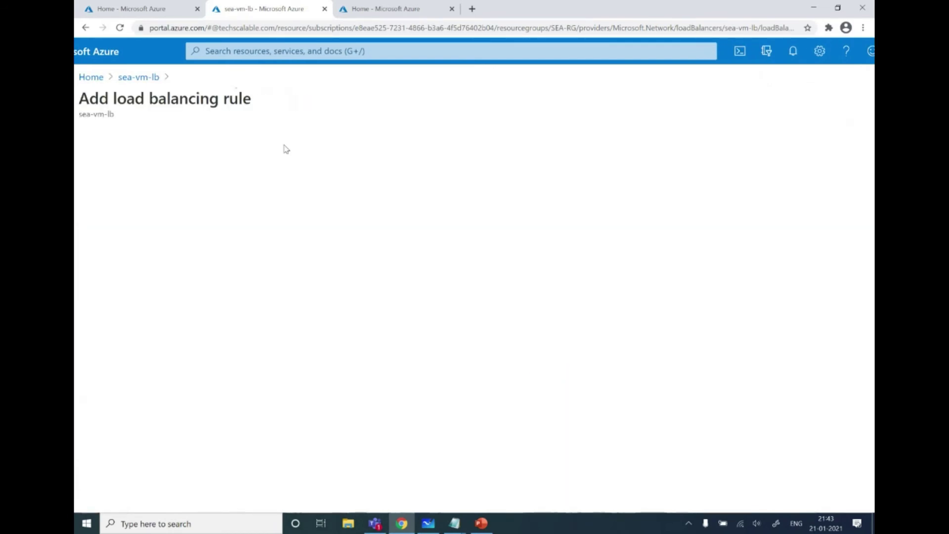
{"action": "key", "text": "ctrl+plus"}
{"action": "key", "text": "ctrl+plus"}
{"action": "key", "text": "ctrl+plus"}
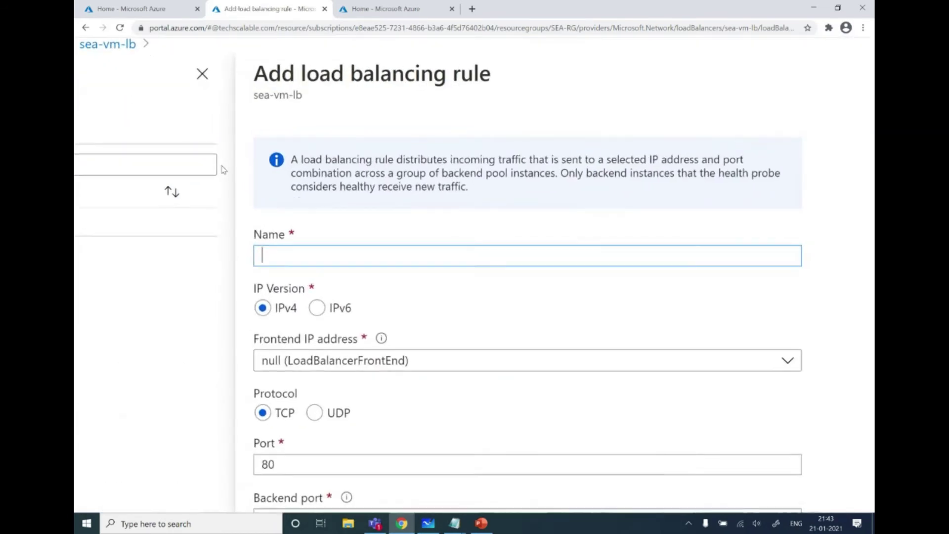
Step: Name the load balancing rule sea-vm-lb-Rule, reusing the load balancer's name copied from the form heading
{"action": "left_click_drag", "start_coordinate": [306, 118], "coordinate": [257, 108]}
{"action": "key", "text": "ctrl+c"}
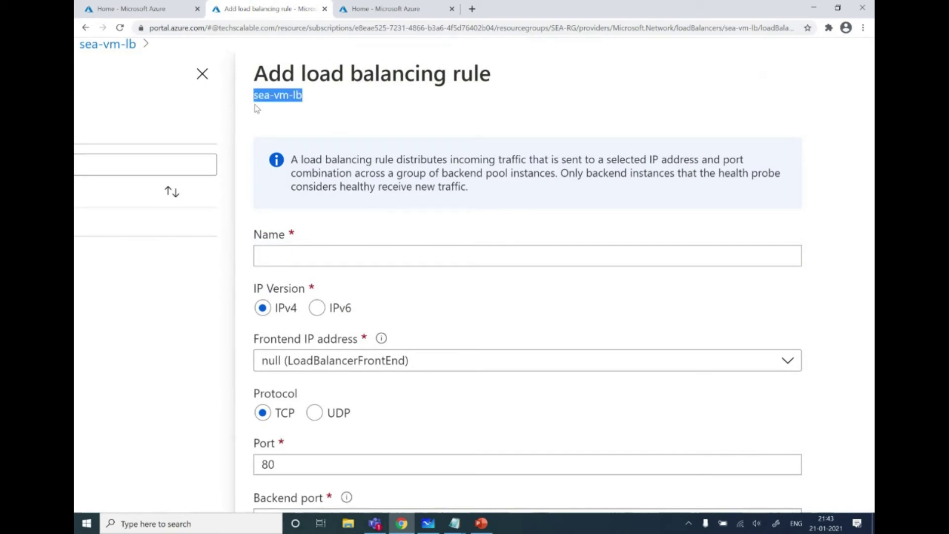
{"action": "left_click", "coordinate": [299, 256]}
{"action": "key", "text": "ctrl+v"}
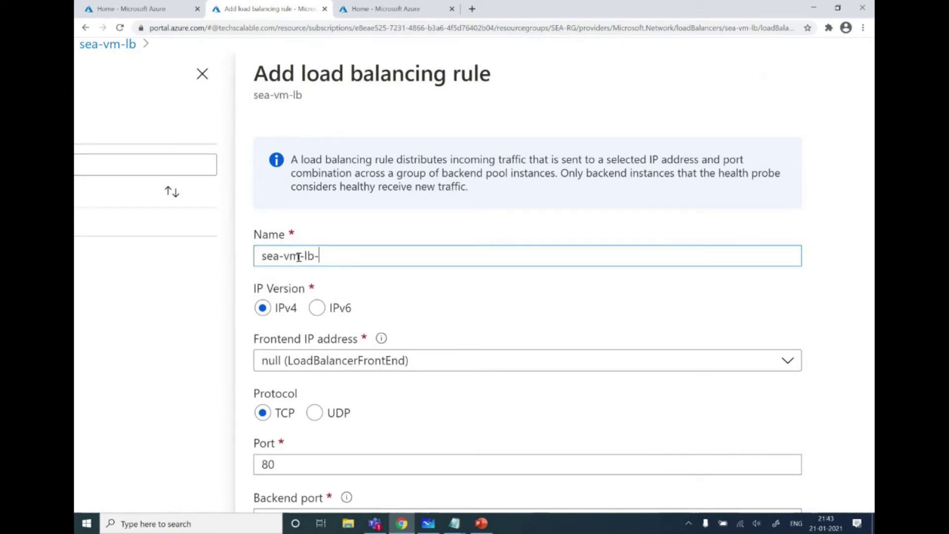
{"action": "type", "text": "-Rule"}
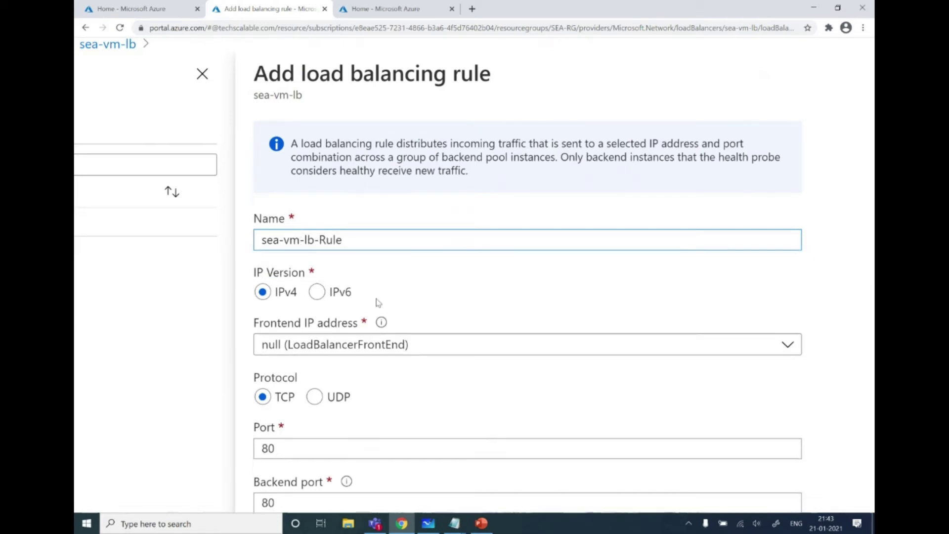
Step: Create the rule with the default TCP port 80, backend port 80, pool SEA-BackEndPool and probe Health-Probe-LB
{"action": "scroll", "coordinate": [378, 301], "scroll_direction": "down", "scroll_amount": 2}
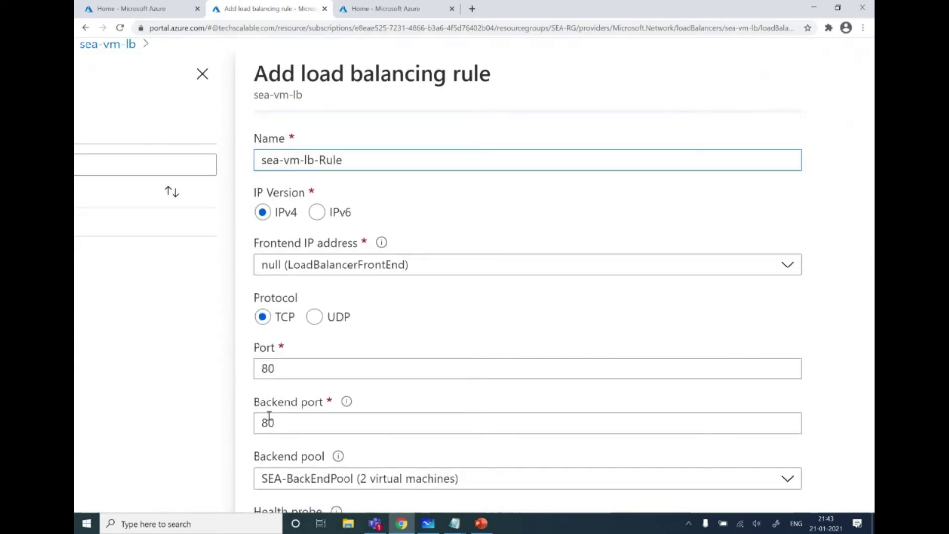
{"action": "key", "text": "ctrl+minus"}
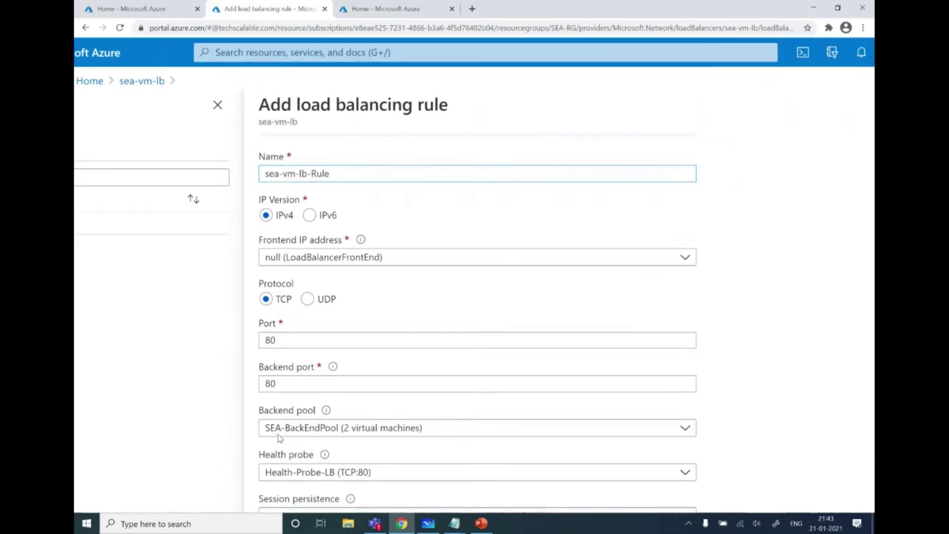
{"action": "key", "text": "ctrl+minus"}
{"action": "key", "text": "ctrl+minus"}
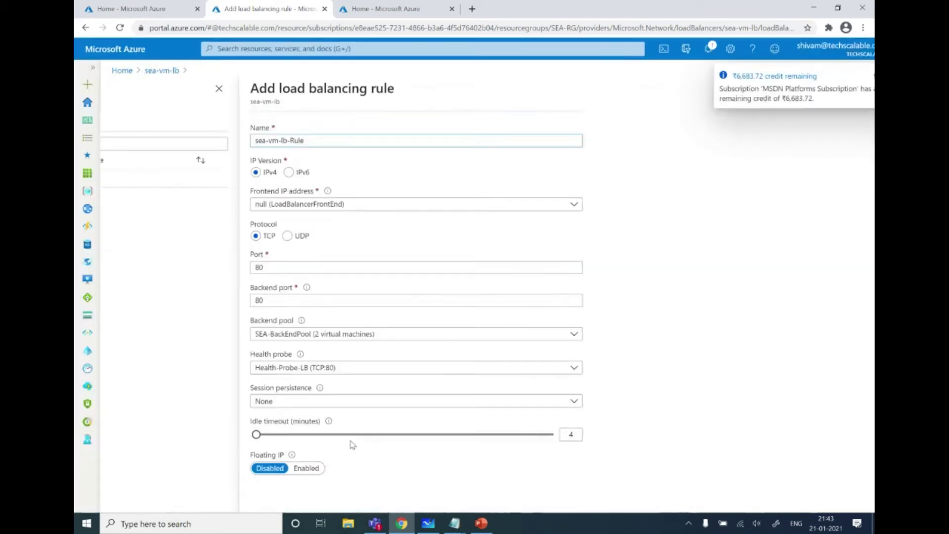
{"action": "left_click", "coordinate": [271, 489]}
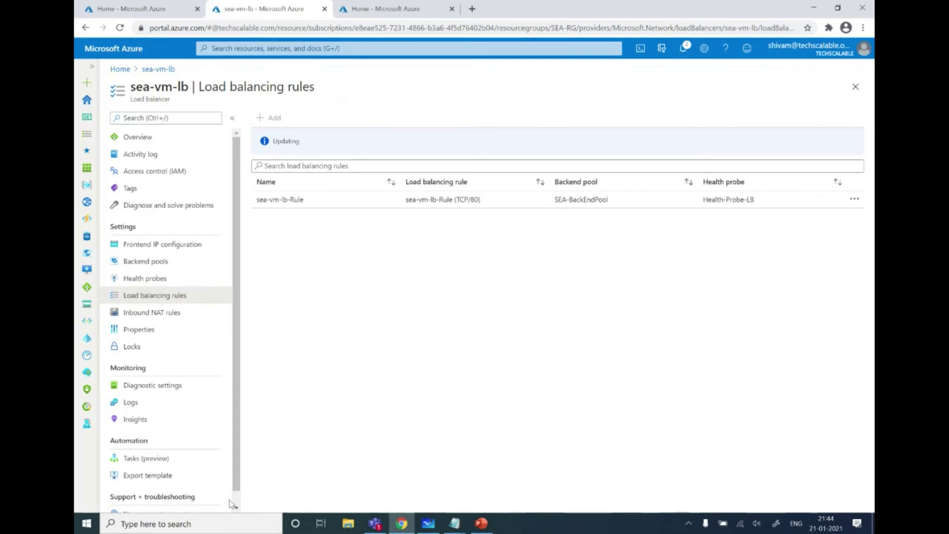
Step: In Microsoft Whiteboard, draw a blue arrow from the second machine's page symbol to a clouded IIS label, with a clouded Custom Script pointing to it
{"action": "left_click", "coordinate": [430, 520]}
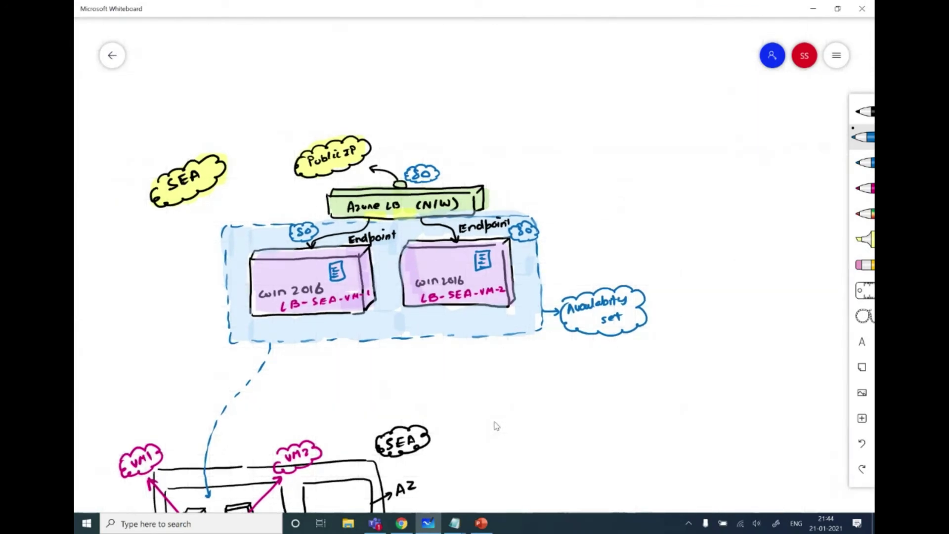
{"action": "left_click", "coordinate": [864, 164]}
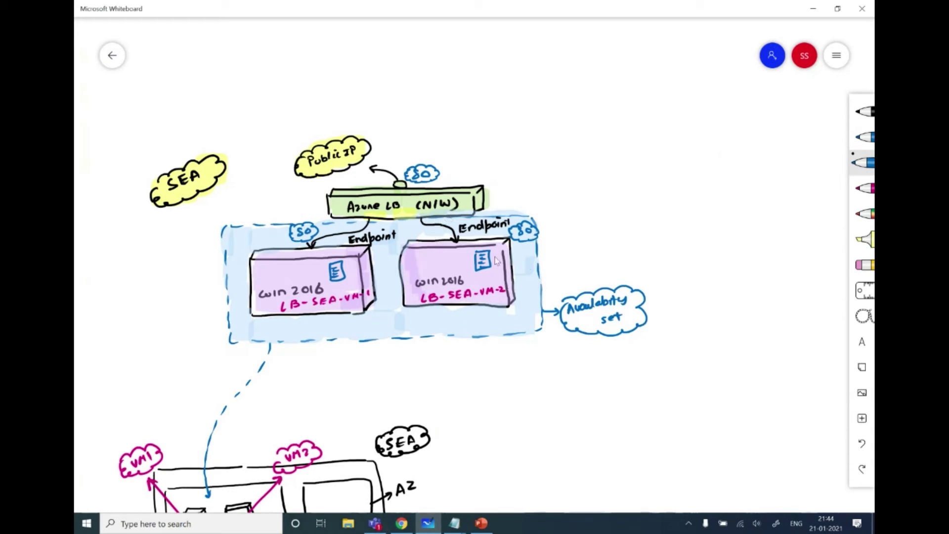
{"action": "mouse_move", "coordinate": [491, 261]}
{"action": "left_mouse_down"}
{"action": "mouse_move", "coordinate": [564, 261]}
{"action": "mouse_move", "coordinate": [582, 248]}
{"action": "mouse_move", "coordinate": [598, 260]}
{"action": "left_mouse_up"}
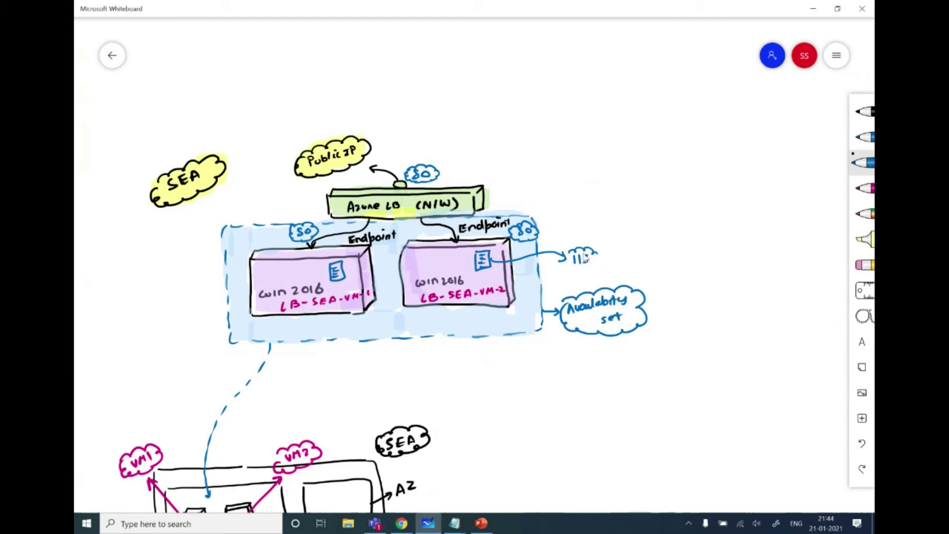
{"action": "mouse_move", "coordinate": [570, 261]}
{"action": "left_mouse_down"}
{"action": "mouse_move", "coordinate": [581, 277]}
{"action": "mouse_move", "coordinate": [599, 262]}
{"action": "mouse_move", "coordinate": [588, 266]}
{"action": "left_mouse_up"}
{"action": "left_click_drag", "start_coordinate": [600, 256], "coordinate": [667, 243]}
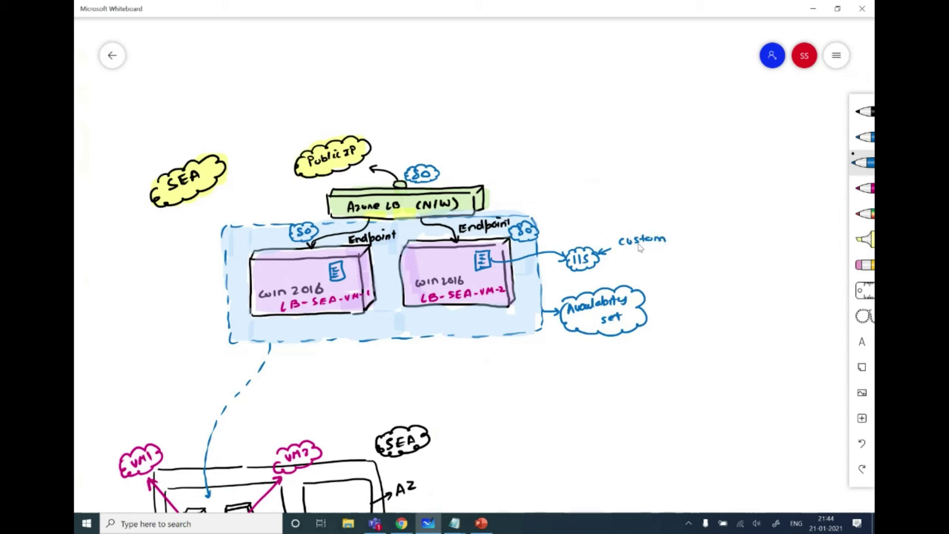
{"action": "mouse_move", "coordinate": [616, 233]}
{"action": "left_mouse_down"}
{"action": "mouse_move", "coordinate": [689, 230]}
{"action": "mouse_move", "coordinate": [701, 247]}
{"action": "mouse_move", "coordinate": [726, 249]}
{"action": "mouse_move", "coordinate": [671, 258]}
{"action": "mouse_move", "coordinate": [631, 255]}
{"action": "mouse_move", "coordinate": [614, 242]}
{"action": "left_mouse_up"}
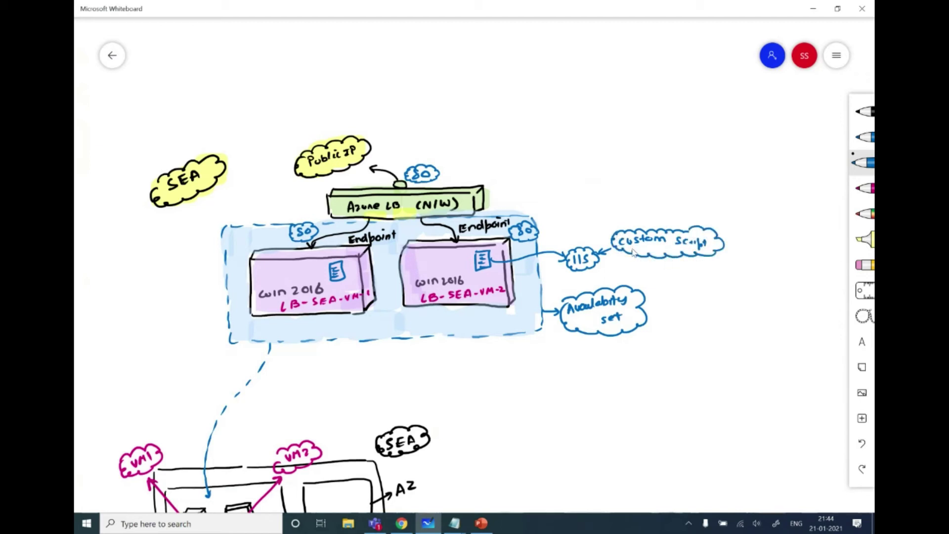
Step: Draw a large black octagon around the Custom Script cloud, with a black oval inside it enclosing the cloud
{"action": "left_click", "coordinate": [863, 111]}
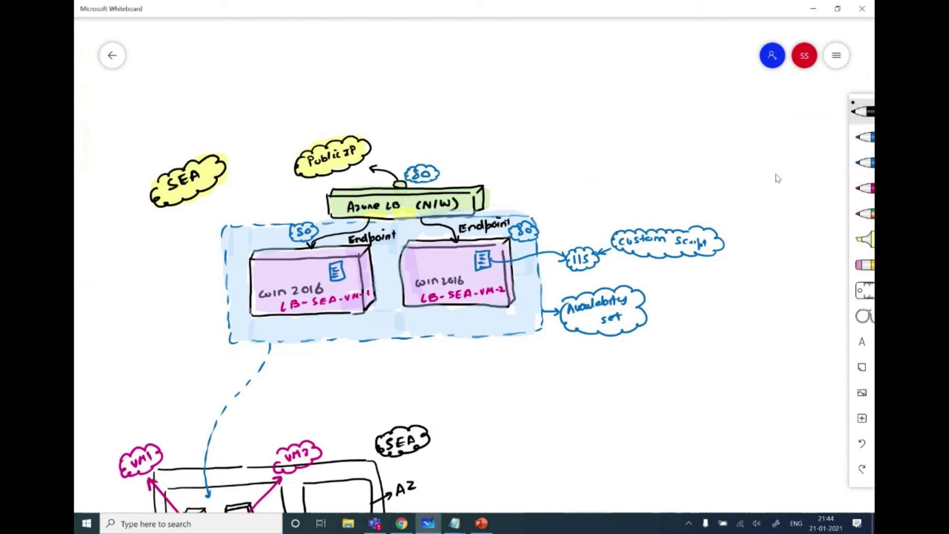
{"action": "left_click_drag", "start_coordinate": [634, 187], "coordinate": [694, 182]}
{"action": "mouse_move", "coordinate": [629, 196]}
{"action": "left_mouse_down"}
{"action": "mouse_move", "coordinate": [604, 223]}
{"action": "mouse_move", "coordinate": [603, 243]}
{"action": "mouse_move", "coordinate": [612, 278]}
{"action": "mouse_move", "coordinate": [644, 287]}
{"action": "left_mouse_up"}
{"action": "mouse_move", "coordinate": [698, 179]}
{"action": "left_mouse_down"}
{"action": "mouse_move", "coordinate": [746, 204]}
{"action": "mouse_move", "coordinate": [755, 264]}
{"action": "mouse_move", "coordinate": [732, 287]}
{"action": "left_mouse_up"}
{"action": "left_click_drag", "start_coordinate": [663, 293], "coordinate": [731, 293]}
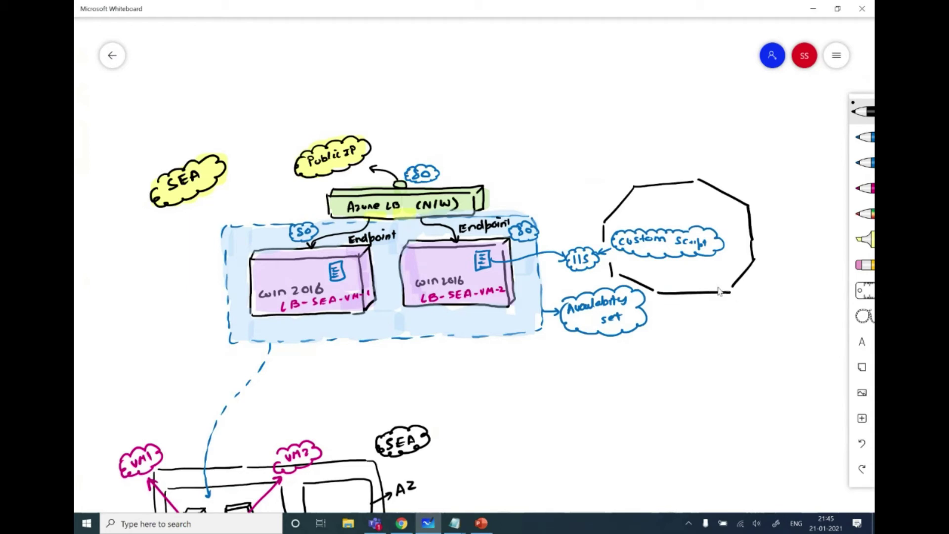
{"action": "mouse_move", "coordinate": [618, 223]}
{"action": "left_mouse_down"}
{"action": "mouse_move", "coordinate": [670, 214]}
{"action": "mouse_move", "coordinate": [739, 233]}
{"action": "mouse_move", "coordinate": [708, 280]}
{"action": "mouse_move", "coordinate": [653, 286]}
{"action": "mouse_move", "coordinate": [618, 272]}
{"action": "mouse_move", "coordinate": [615, 218]}
{"action": "mouse_move", "coordinate": [619, 251]}
{"action": "left_mouse_up"}
Step: Write the label Storage account in magenta above the black octagon
{"action": "left_click", "coordinate": [866, 188]}
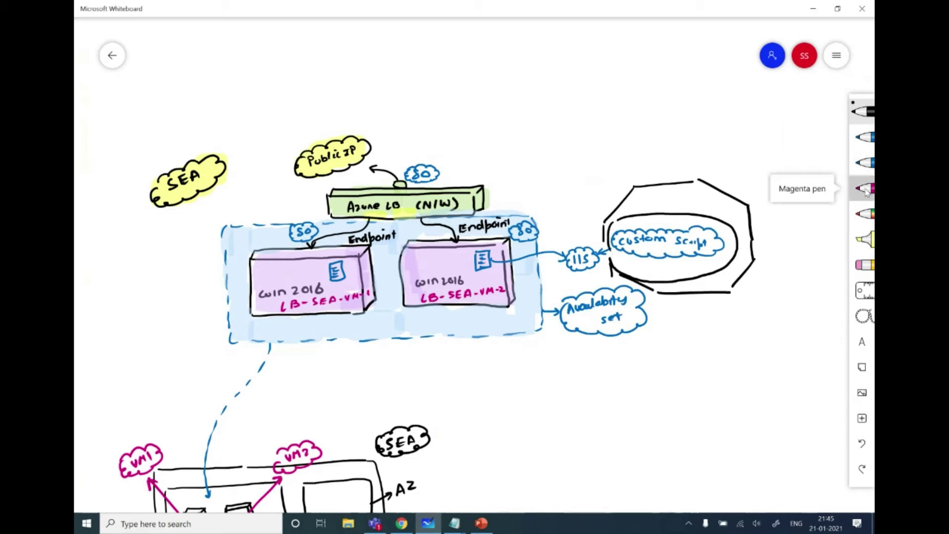
{"action": "mouse_move", "coordinate": [681, 167]}
{"action": "left_mouse_down"}
{"action": "mouse_move", "coordinate": [676, 176]}
{"action": "mouse_move", "coordinate": [686, 177]}
{"action": "left_mouse_up"}
{"action": "left_click_drag", "start_coordinate": [682, 171], "coordinate": [794, 174]}
{"action": "left_click_drag", "start_coordinate": [796, 165], "coordinate": [795, 173]}
{"action": "left_click_drag", "start_coordinate": [792, 168], "coordinate": [798, 168]}
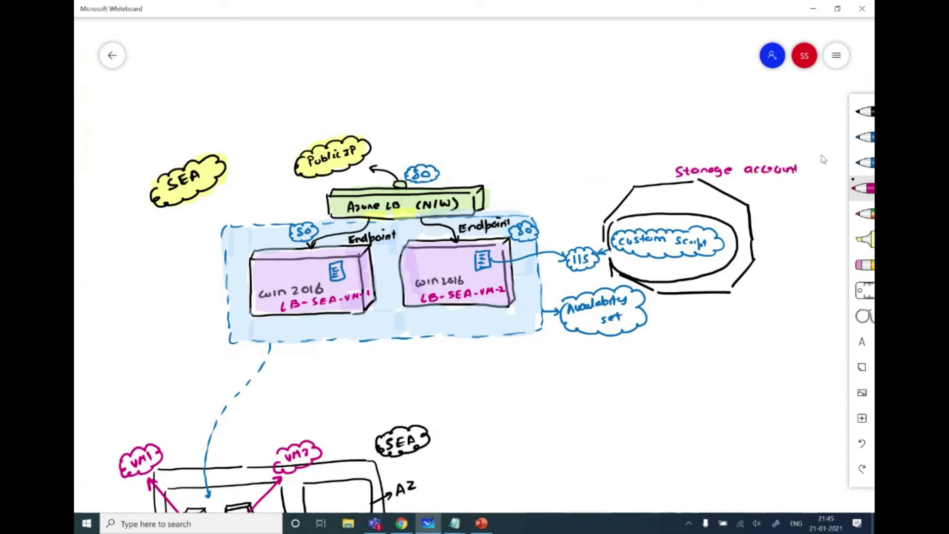
Step: Fill the Custom Script cloud with a light blue highlighter
{"action": "left_click", "coordinate": [854, 236]}
{"action": "left_click", "coordinate": [854, 237]}
{"action": "left_click", "coordinate": [811, 290]}
{"action": "mouse_move", "coordinate": [633, 250]}
{"action": "left_mouse_down"}
{"action": "mouse_move", "coordinate": [718, 247]}
{"action": "mouse_move", "coordinate": [705, 257]}
{"action": "left_mouse_up"}
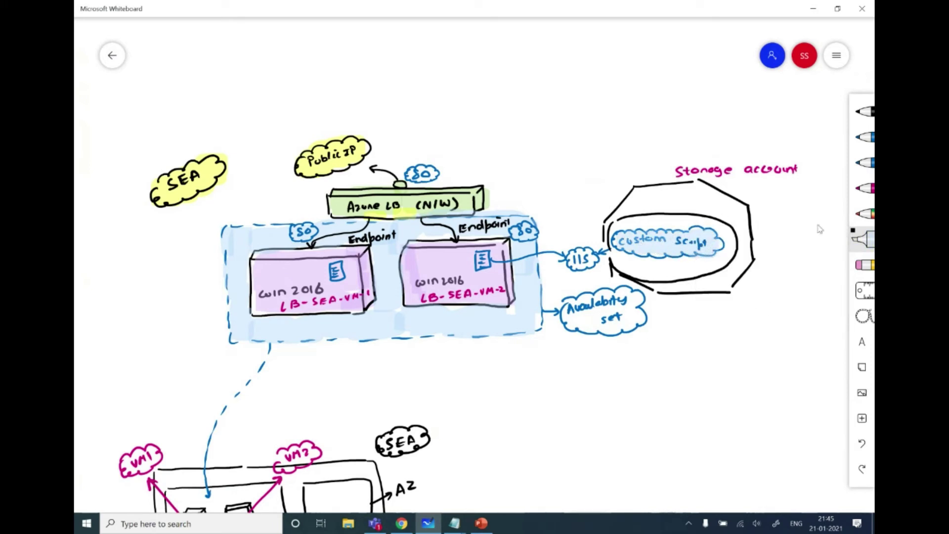
Step: Highlight the oval around the Custom Script cloud in pink and the surrounding octagon in light purple
{"action": "left_click", "coordinate": [862, 240]}
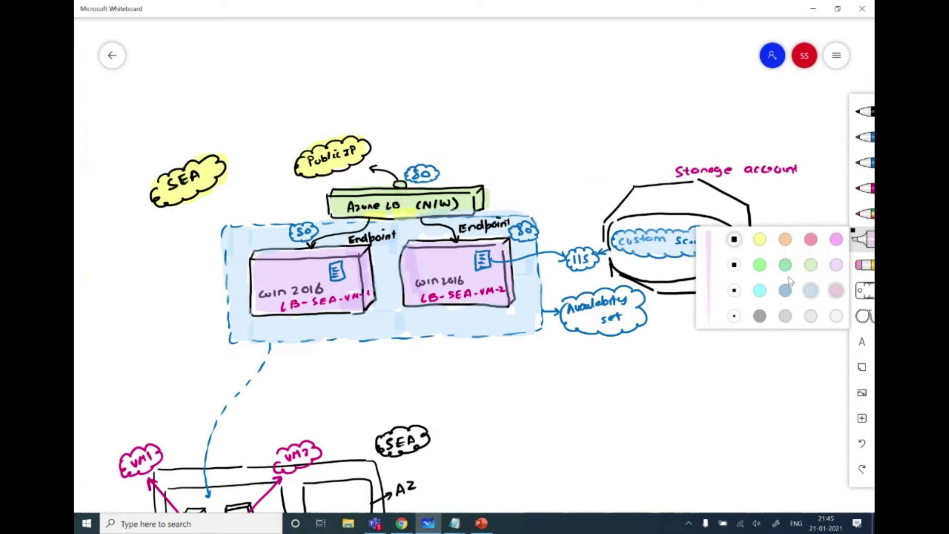
{"action": "mouse_move", "coordinate": [624, 229]}
{"action": "left_mouse_down"}
{"action": "mouse_move", "coordinate": [650, 215]}
{"action": "mouse_move", "coordinate": [704, 217]}
{"action": "mouse_move", "coordinate": [737, 249]}
{"action": "mouse_move", "coordinate": [648, 269]}
{"action": "mouse_move", "coordinate": [612, 247]}
{"action": "left_mouse_up"}
{"action": "left_click", "coordinate": [860, 241]}
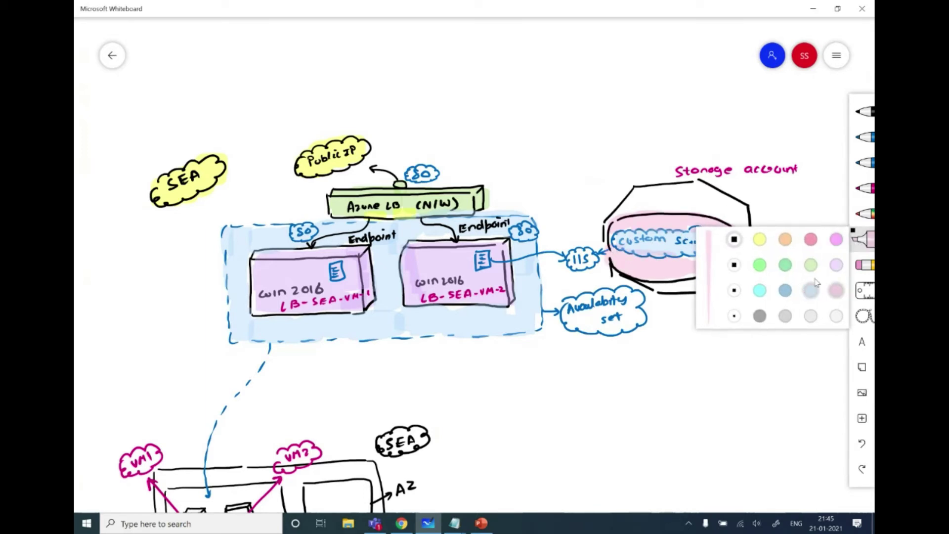
{"action": "left_click", "coordinate": [836, 266]}
{"action": "mouse_move", "coordinate": [626, 210]}
{"action": "left_mouse_down"}
{"action": "mouse_move", "coordinate": [708, 214]}
{"action": "mouse_move", "coordinate": [744, 227]}
{"action": "mouse_move", "coordinate": [717, 286]}
{"action": "mouse_move", "coordinate": [652, 289]}
{"action": "mouse_move", "coordinate": [631, 277]}
{"action": "left_mouse_up"}
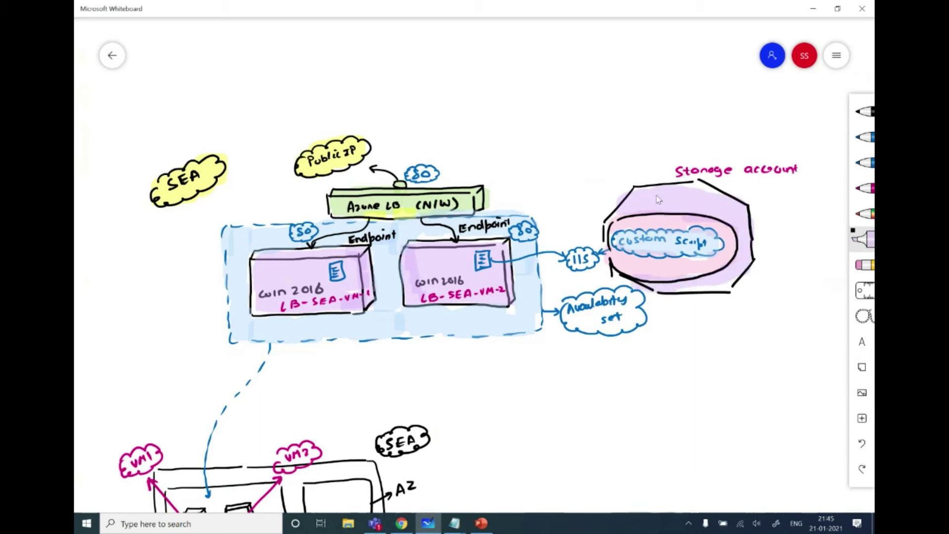
Step: Switch back to the Azure portal, open the storage accounts list and start creating a new storage account
{"action": "key", "text": "alt+Tab"}
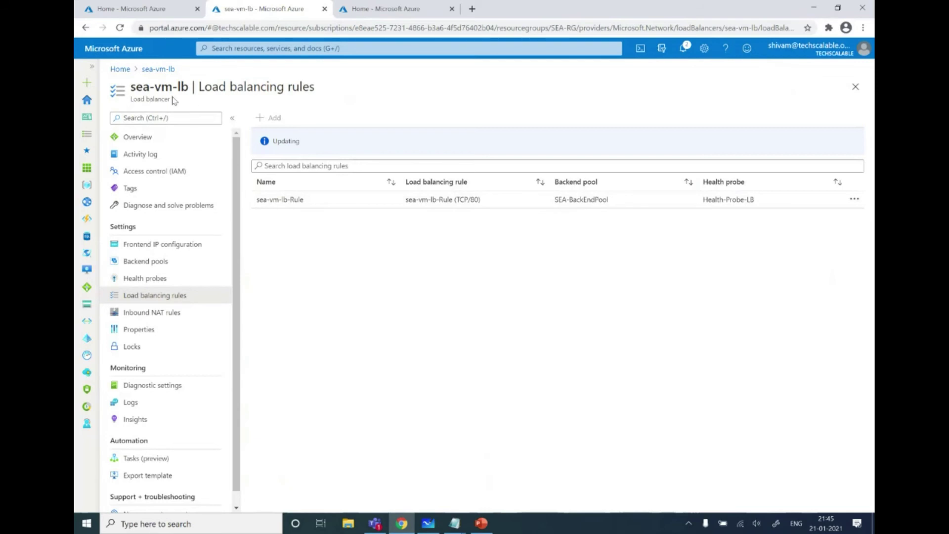
{"action": "left_click", "coordinate": [89, 69]}
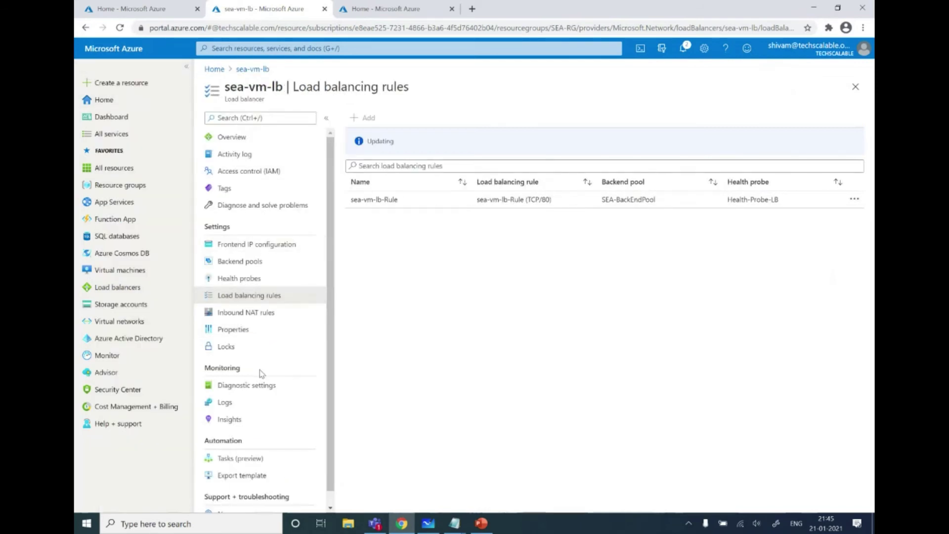
{"action": "left_click", "coordinate": [140, 308]}
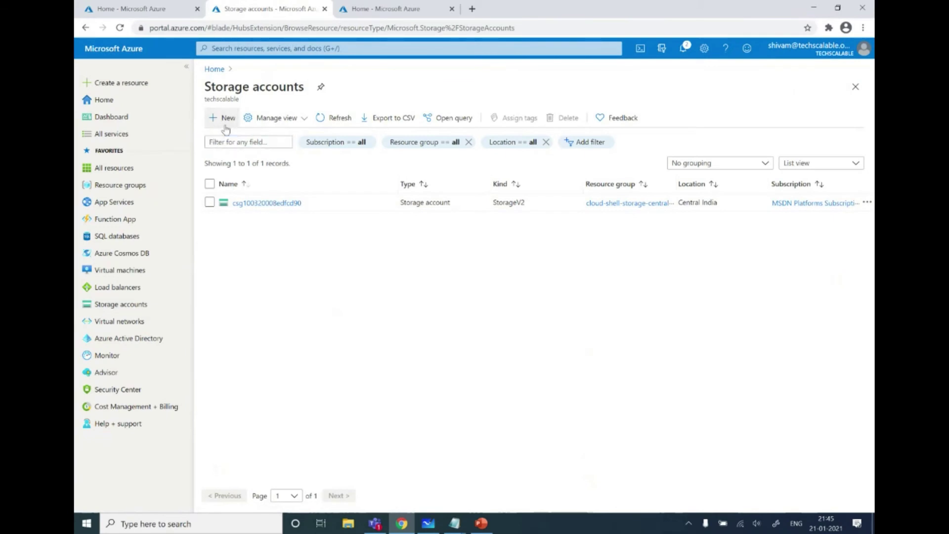
{"action": "key", "text": "alt+Tab"}
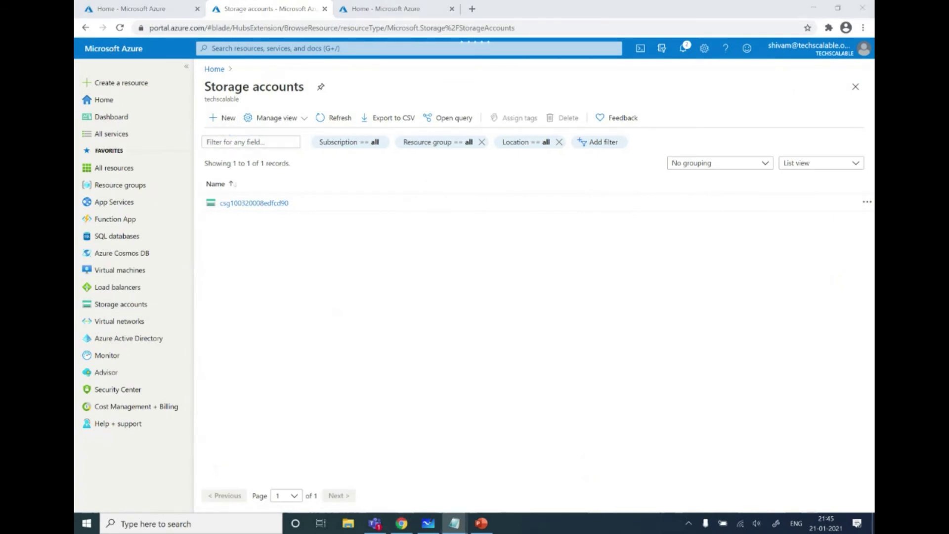
{"action": "left_click", "coordinate": [222, 118]}
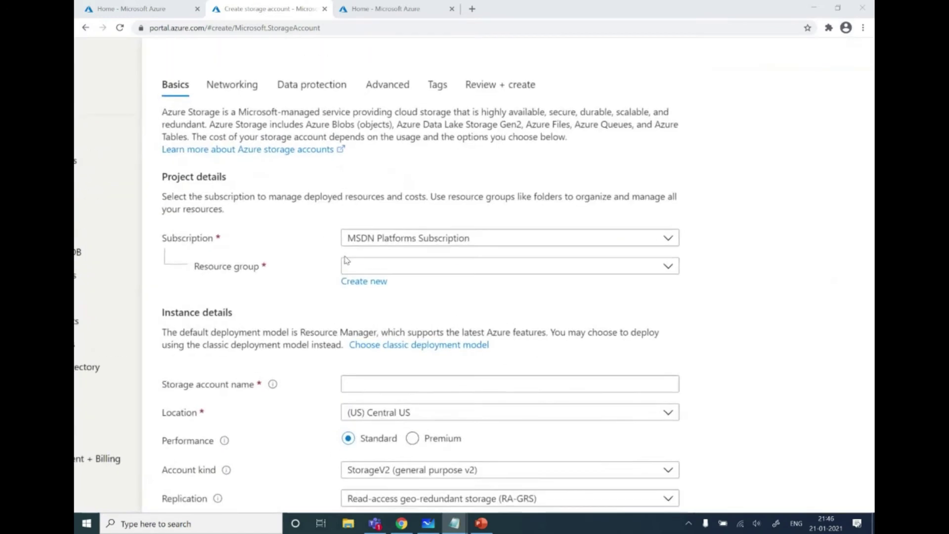
Step: Create the storage account techscalableseastg in resource group SEA-RG, Southeast Asia, keeping the default Standard performance, StorageV2 kind and RA-GRS replication
{"action": "left_click", "coordinate": [359, 263]}
{"action": "left_click", "coordinate": [365, 385]}
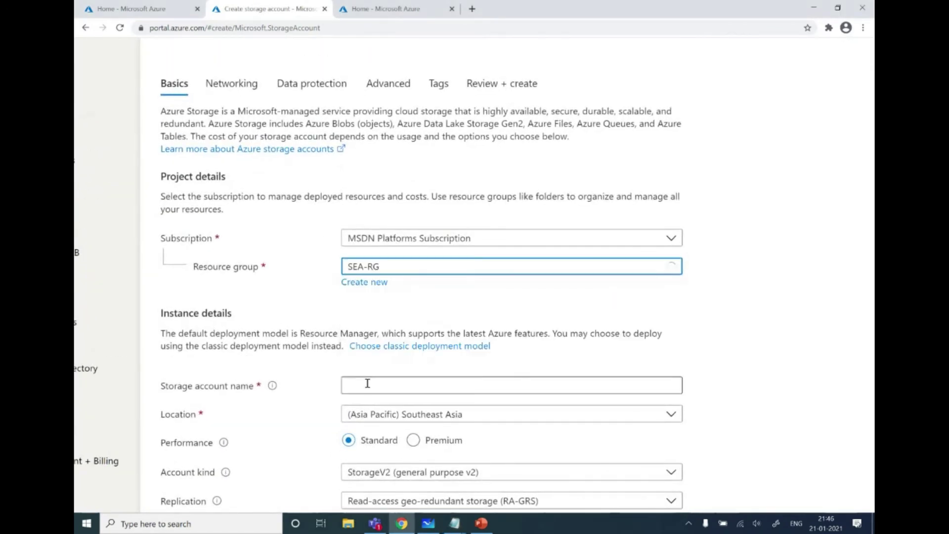
{"action": "left_click", "coordinate": [380, 376]}
{"action": "type", "text": "techscalableseastg"}
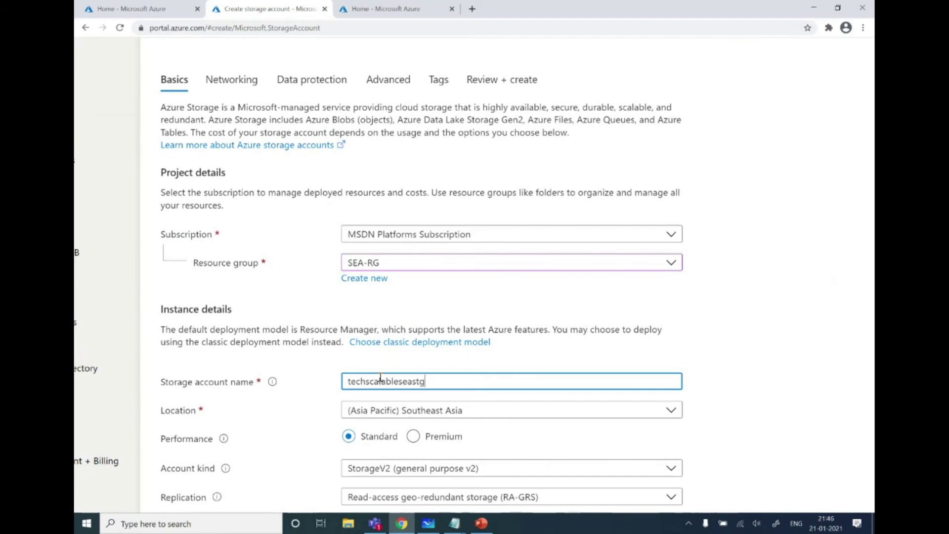
{"action": "scroll", "coordinate": [306, 408], "scroll_direction": "down", "scroll_amount": 3}
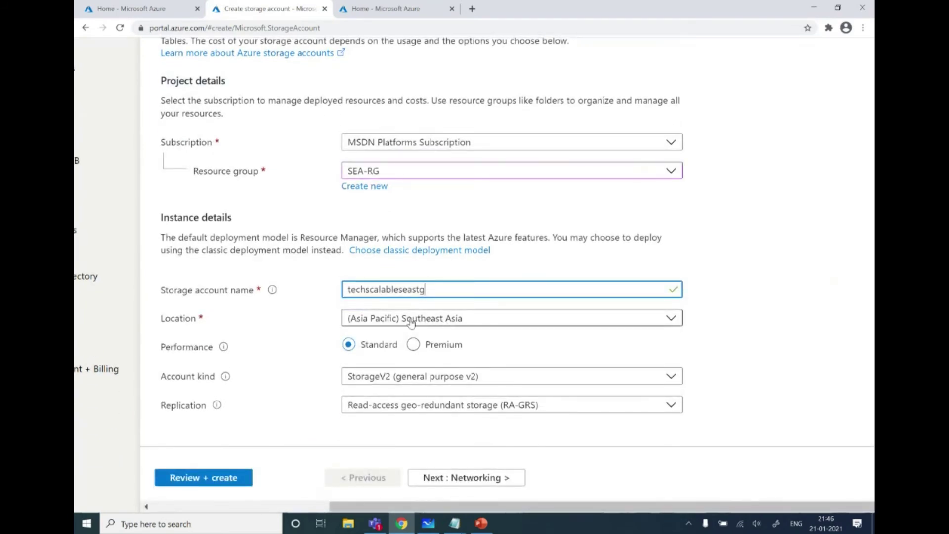
{"action": "left_click", "coordinate": [217, 478]}
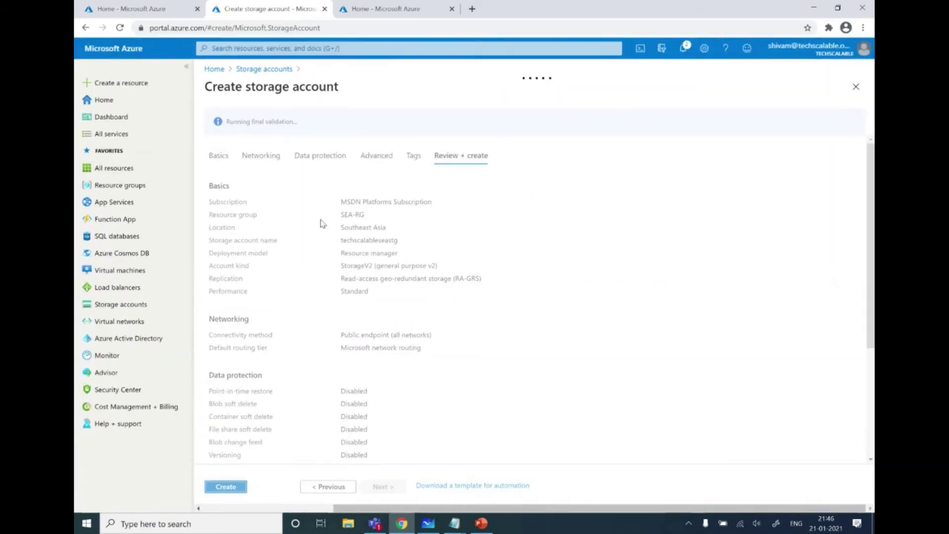
{"action": "left_click", "coordinate": [236, 487]}
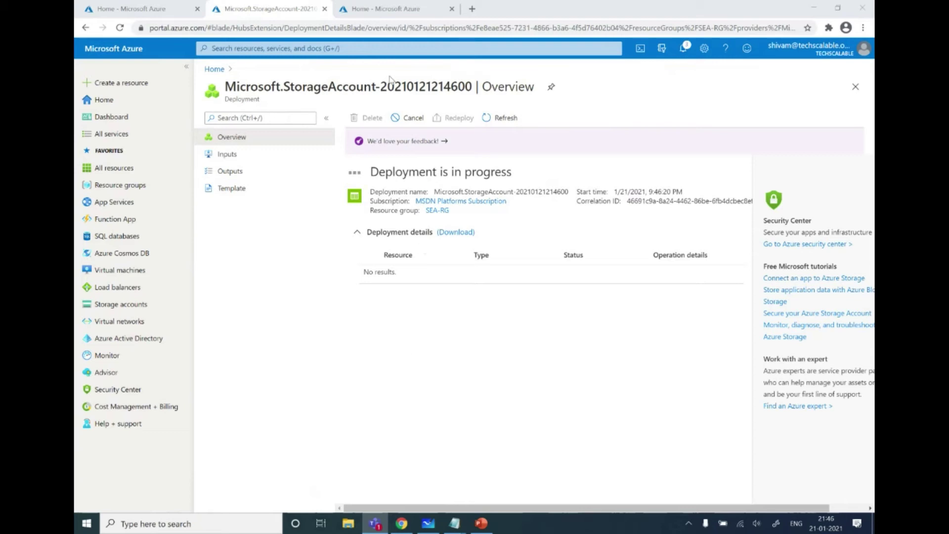
Step: Switch to Microsoft Whiteboard and draw a small computer below the storage account with a black arrow up to the Custom Script oval
{"action": "left_click", "coordinate": [428, 523]}
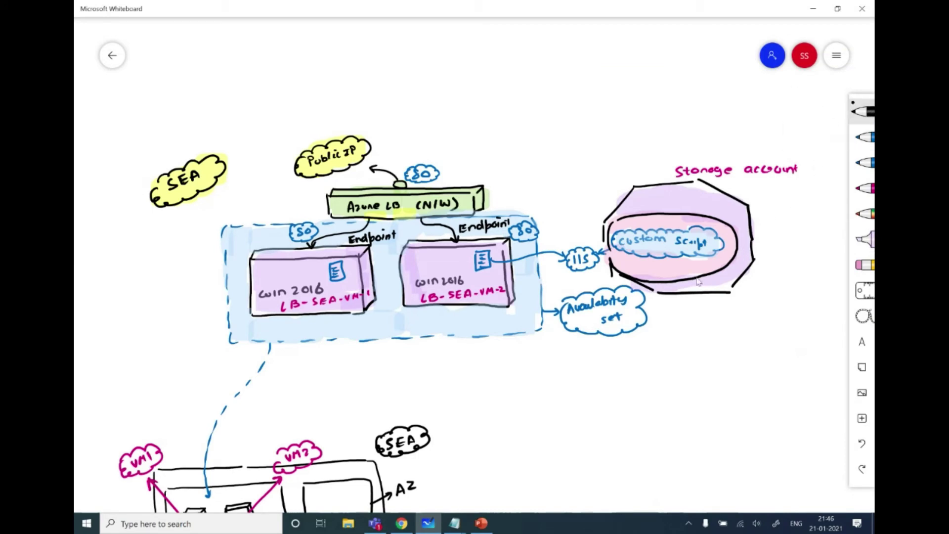
{"action": "left_click_drag", "start_coordinate": [688, 314], "coordinate": [683, 268]}
{"action": "mouse_move", "coordinate": [706, 320]}
{"action": "left_mouse_down"}
{"action": "mouse_move", "coordinate": [723, 338]}
{"action": "mouse_move", "coordinate": [699, 349]}
{"action": "mouse_move", "coordinate": [719, 324]}
{"action": "left_mouse_up"}
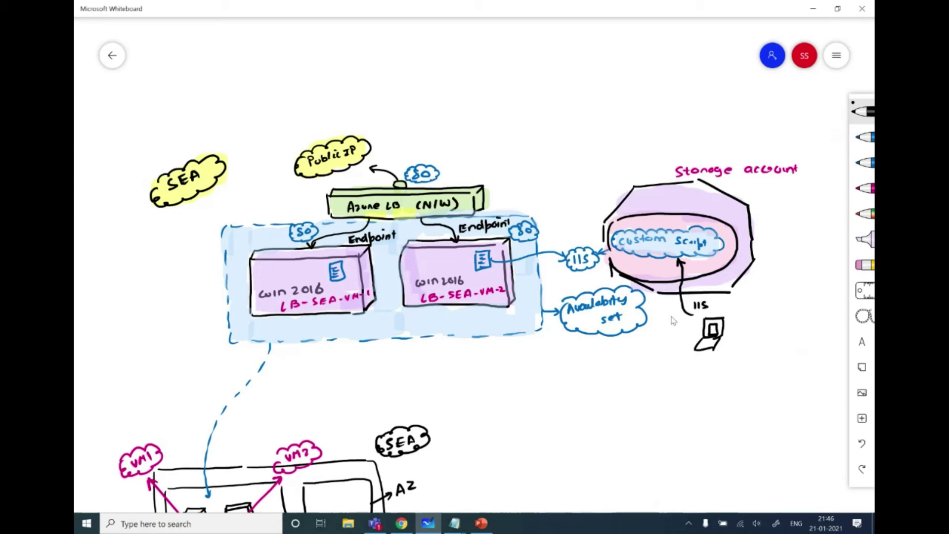
Step: Switch back to the Azure portal and open the newly deployed storage account techscalableseastg
{"action": "key", "text": "alt+Tab"}
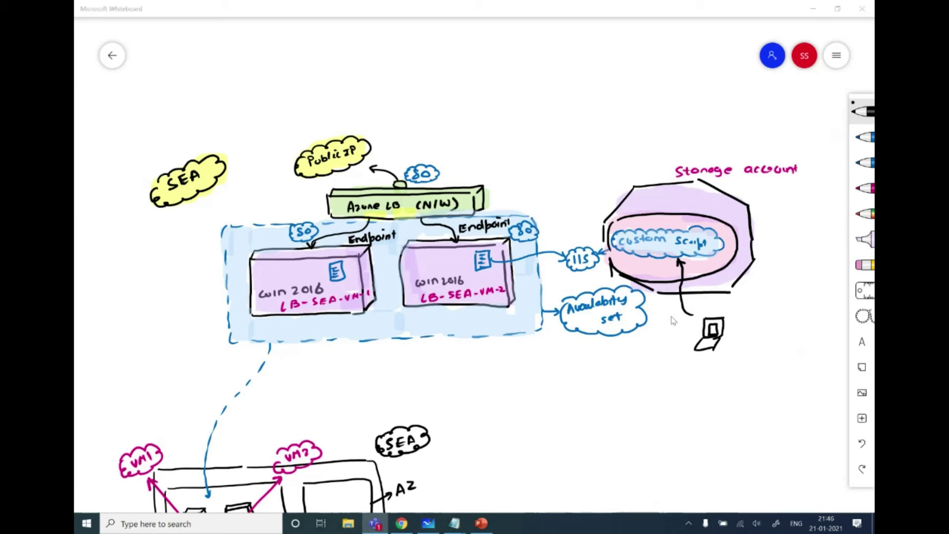
{"action": "key", "text": "alt+Tab"}
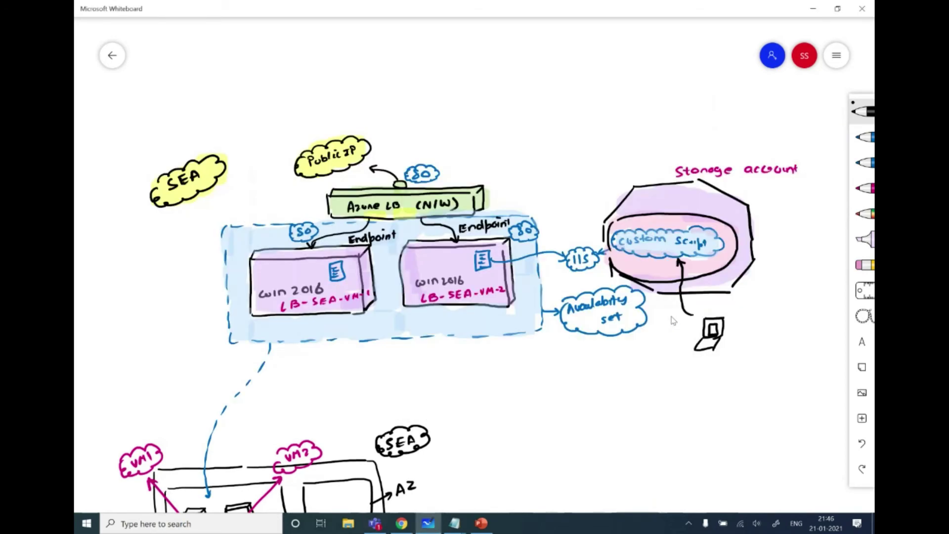
{"action": "key", "text": "alt+Tab"}
{"action": "key", "text": "Tab"}
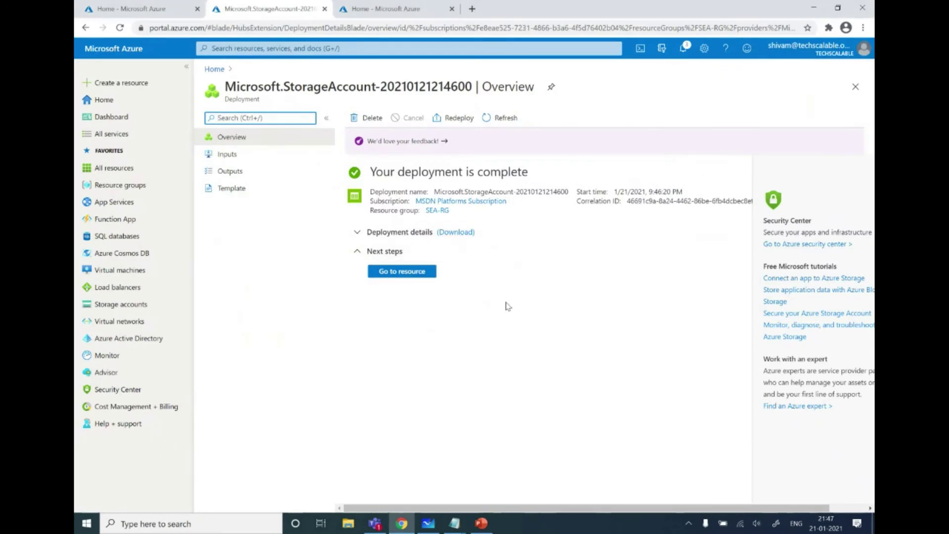
{"action": "left_click", "coordinate": [428, 273]}
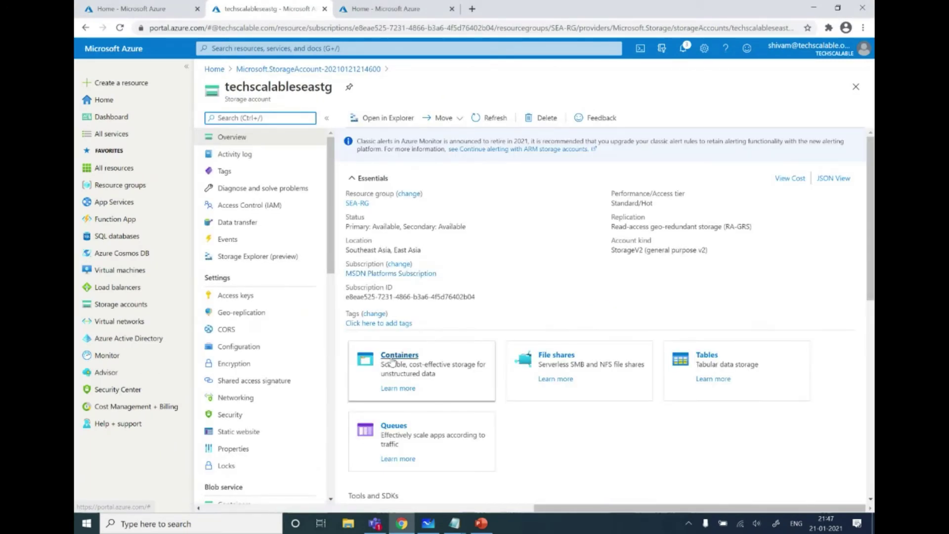
Step: Create a container named script with private access in the techscalableseastg storage account
{"action": "left_click", "coordinate": [393, 362]}
{"action": "left_click", "coordinate": [381, 119]}
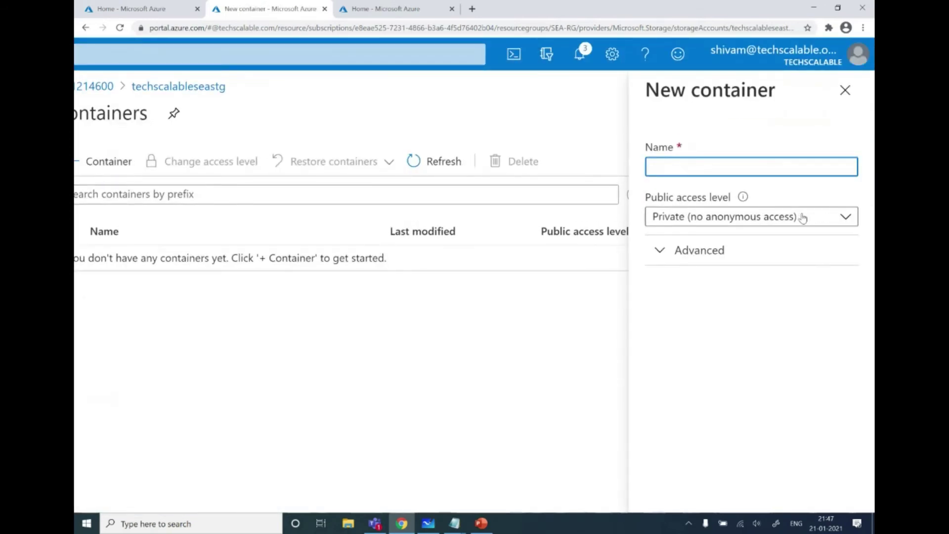
{"action": "type", "text": "script"}
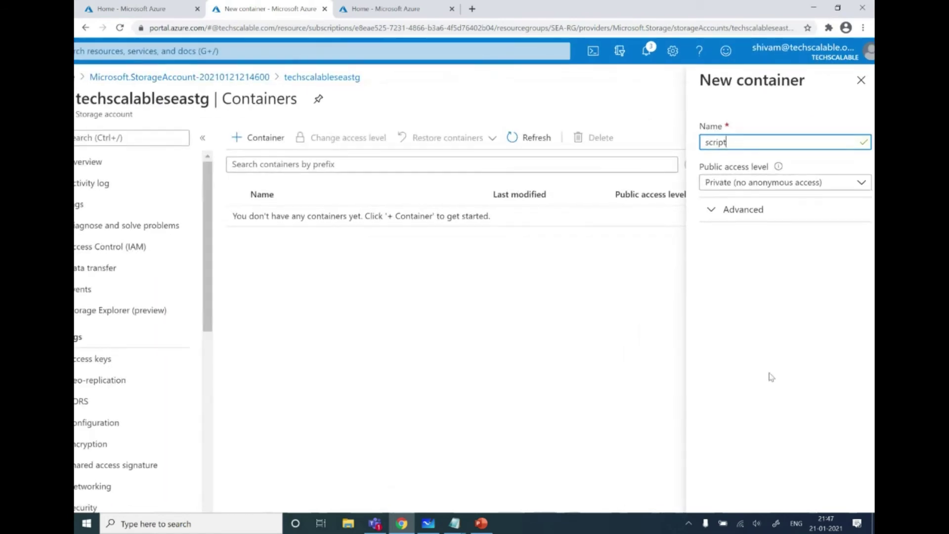
{"action": "scroll", "coordinate": [770, 379], "scroll_direction": "down", "scroll_amount": 3}
{"action": "left_click", "coordinate": [727, 492]}
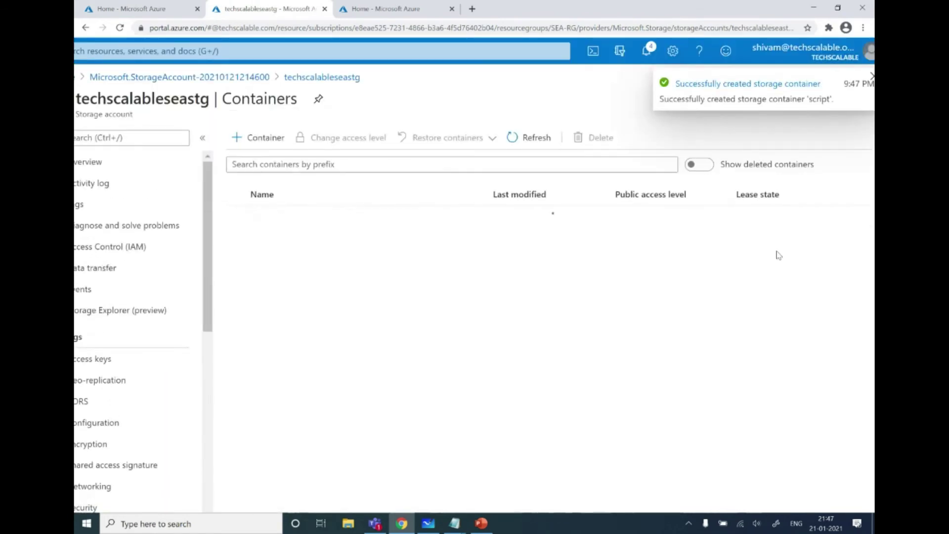
Step: Upload install_IIS.ps1 from the Demo folder on the Desktop to the script container
{"action": "left_click", "coordinate": [263, 221]}
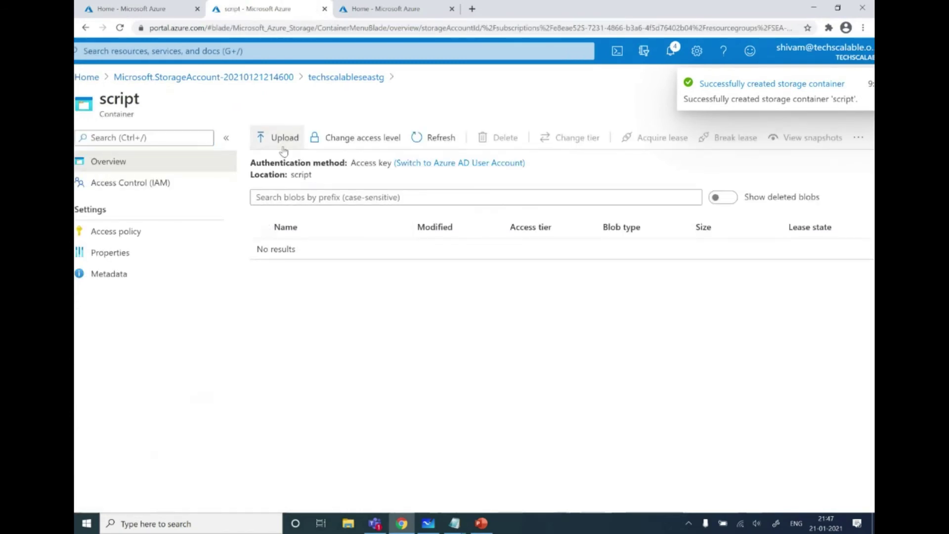
{"action": "left_click", "coordinate": [284, 139]}
{"action": "left_click", "coordinate": [855, 135]}
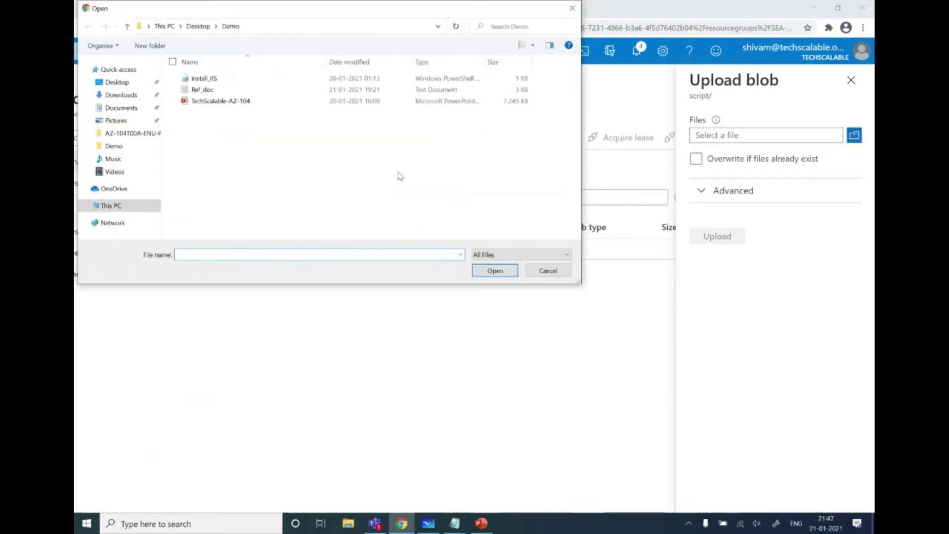
{"action": "left_click", "coordinate": [198, 25]}
{"action": "double_click", "coordinate": [214, 80]}
{"action": "left_click", "coordinate": [218, 80]}
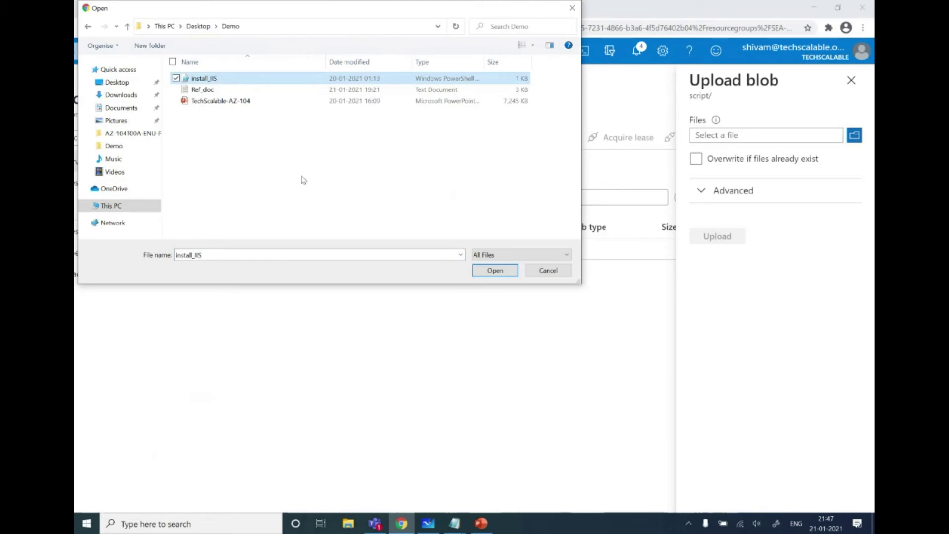
{"action": "left_click", "coordinate": [498, 275]}
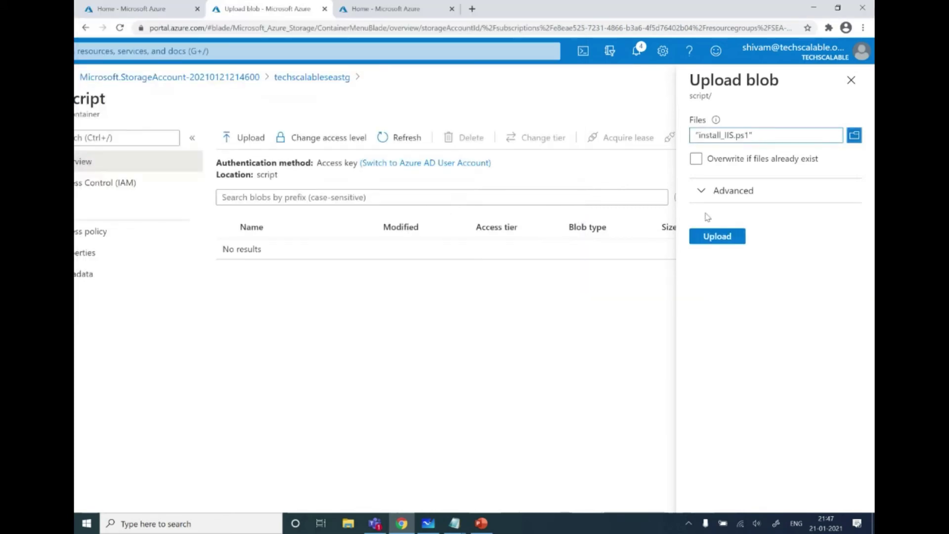
{"action": "left_click", "coordinate": [716, 237]}
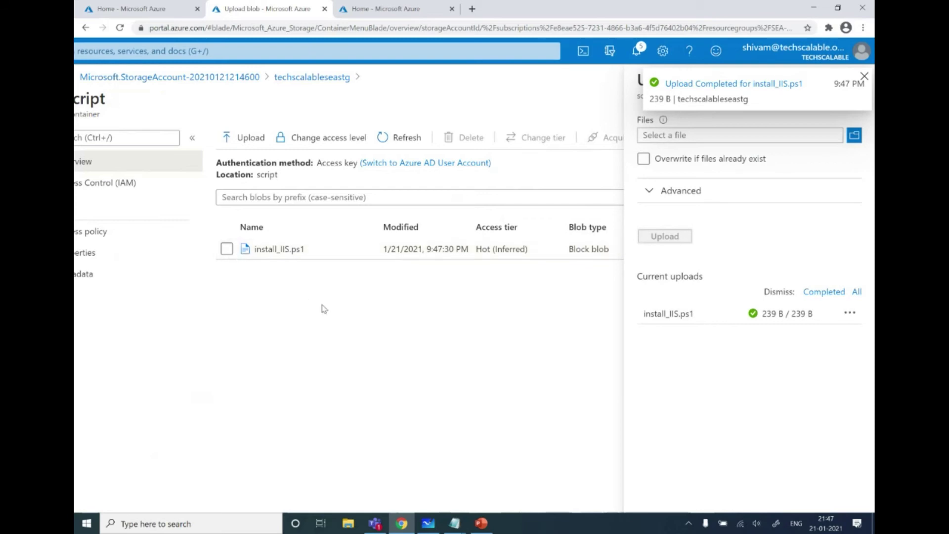
Step: Look briefly at the Whiteboard diagram, return to the Azure portal and open the Extensions page of virtual machine LB-SEA-VM-1
{"action": "left_click", "coordinate": [428, 523]}
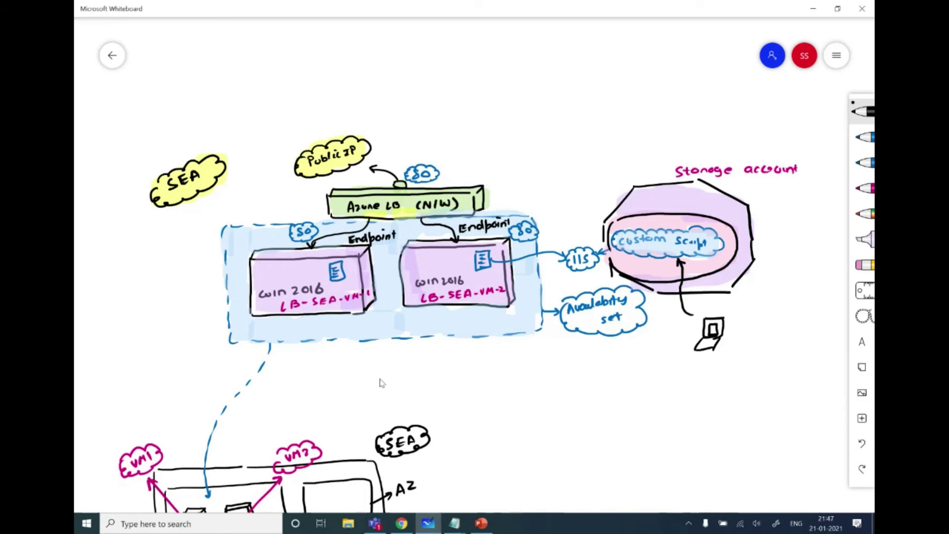
{"action": "key", "text": "alt+Tab"}
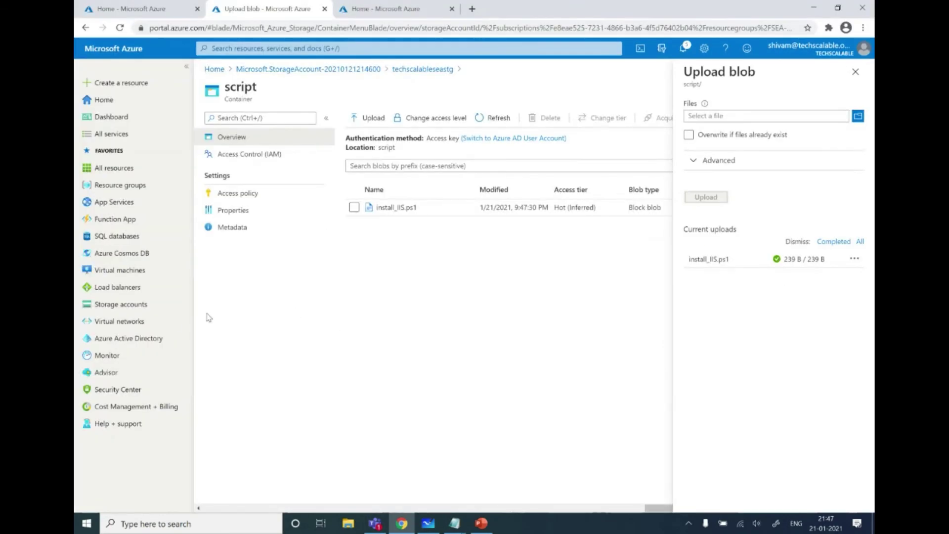
{"action": "left_click", "coordinate": [133, 271]}
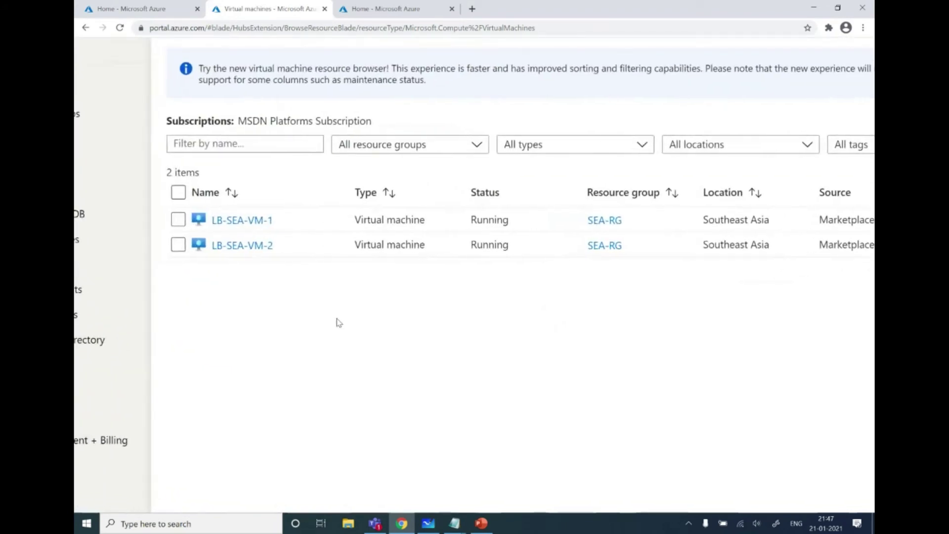
{"action": "left_click", "coordinate": [244, 220]}
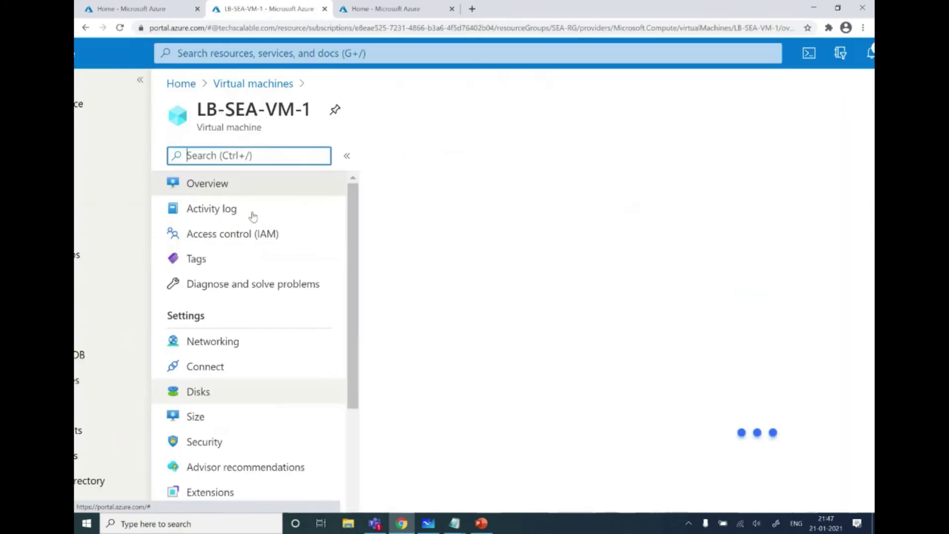
{"action": "scroll", "coordinate": [257, 314], "scroll_direction": "down", "scroll_amount": 1}
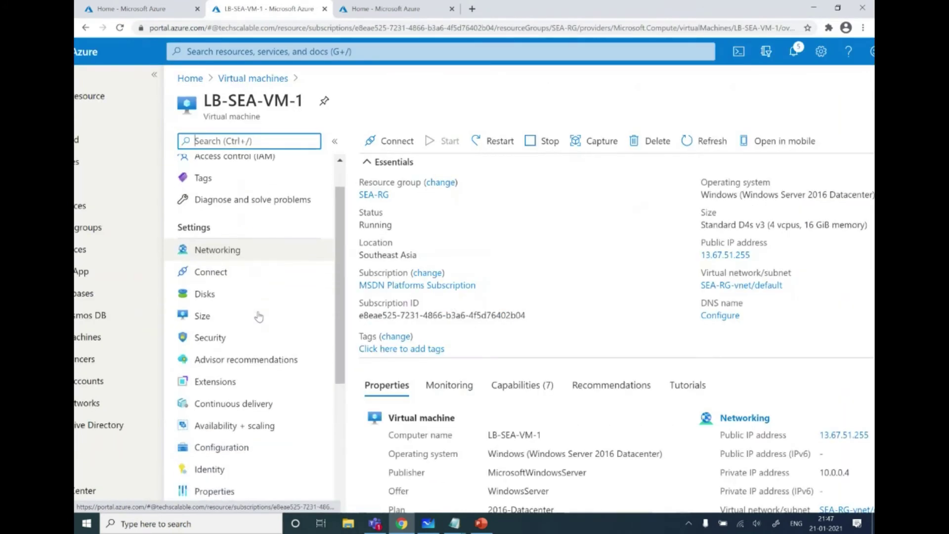
{"action": "key", "text": "ctrl+0"}
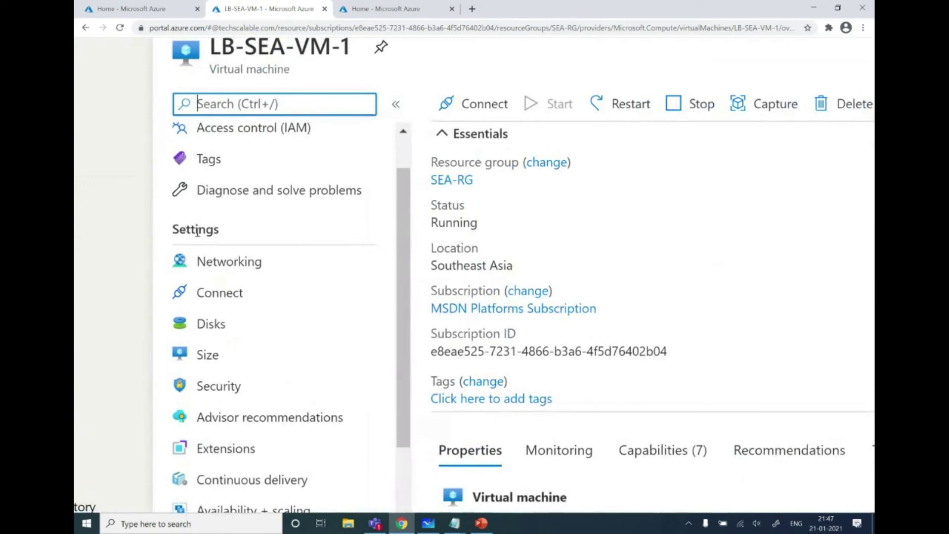
{"action": "scroll", "coordinate": [206, 291], "scroll_direction": "down", "scroll_amount": 2}
{"action": "left_click", "coordinate": [238, 323]}
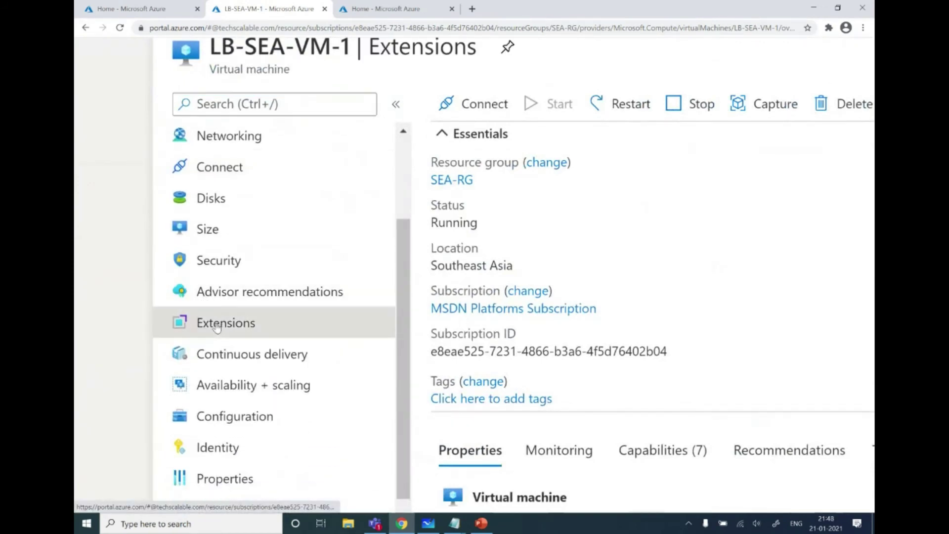
Step: Start adding the Custom Script Extension to LB-SEA-VM-1
{"action": "key", "text": "ctrl+0"}
{"action": "left_click", "coordinate": [310, 129]}
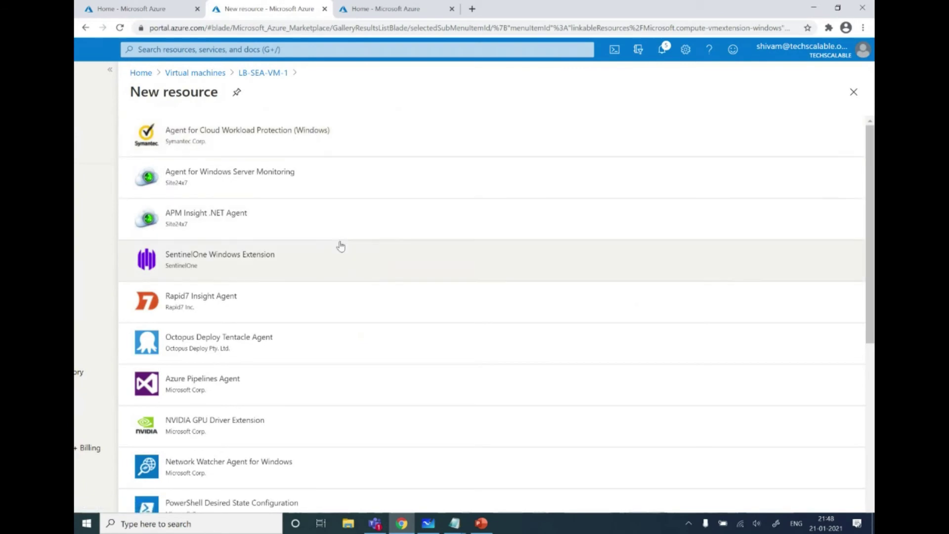
{"action": "scroll", "coordinate": [339, 245], "scroll_direction": "down", "scroll_amount": 4}
{"action": "left_click", "coordinate": [223, 366]}
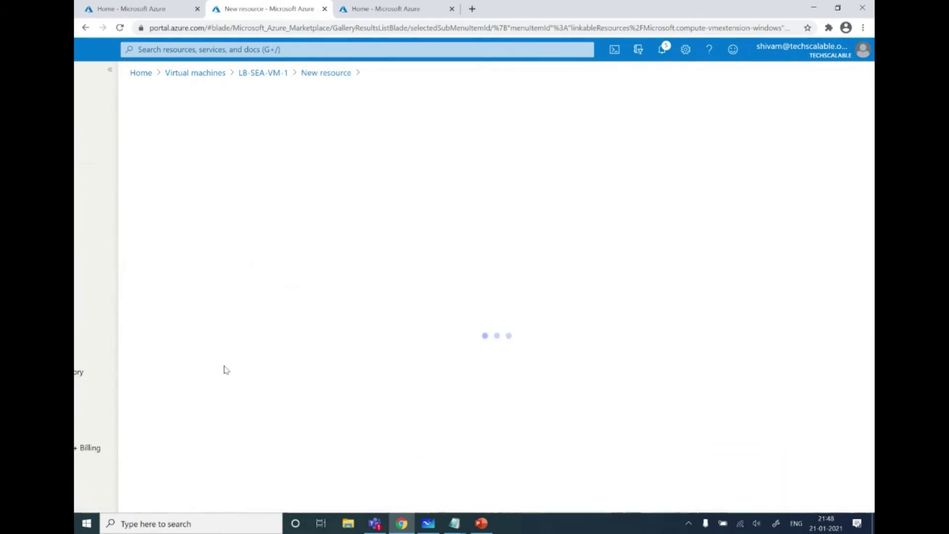
{"action": "key", "text": "ctrl+0"}
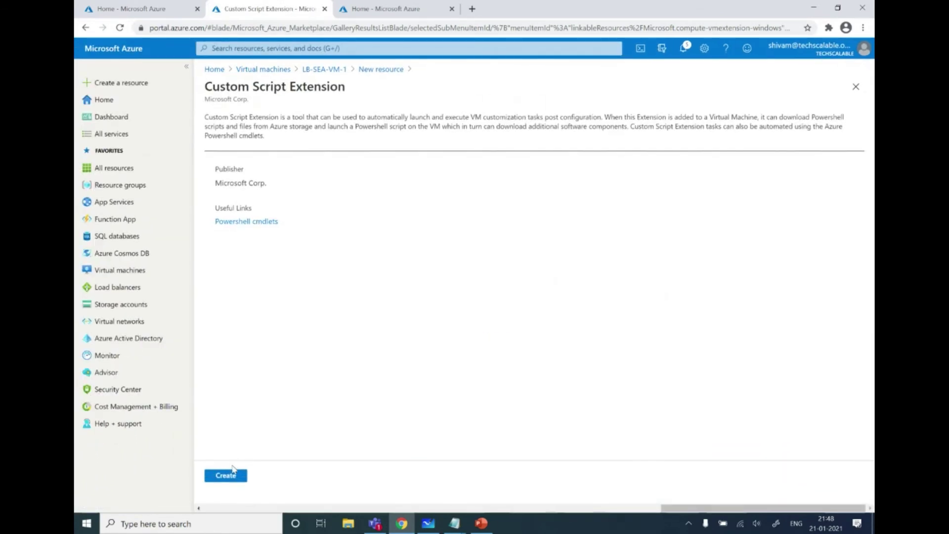
{"action": "left_click", "coordinate": [233, 476]}
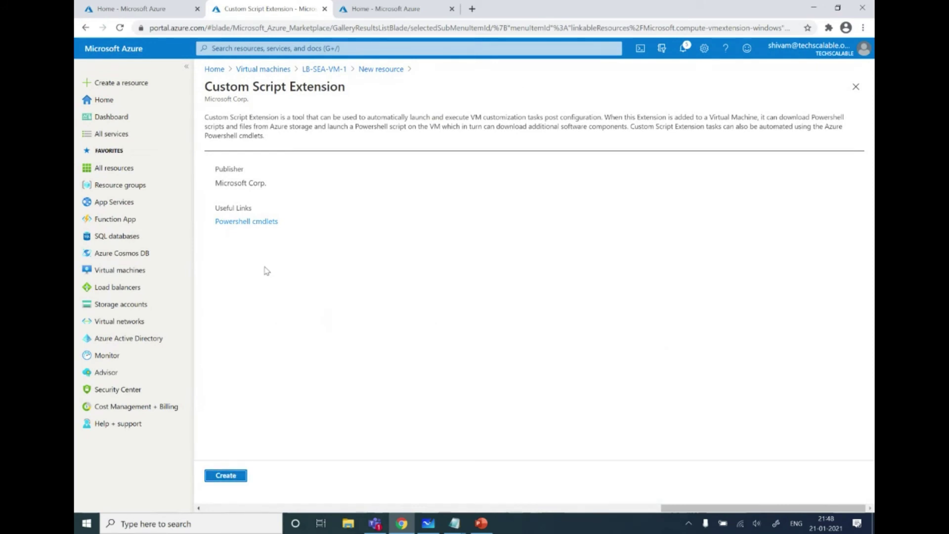
Step: Browse for the extension's script file in the techscalableseastg storage account
{"action": "key", "text": "ctrl+plus"}
{"action": "key", "text": "ctrl+plus"}
{"action": "key", "text": "ctrl+plus"}
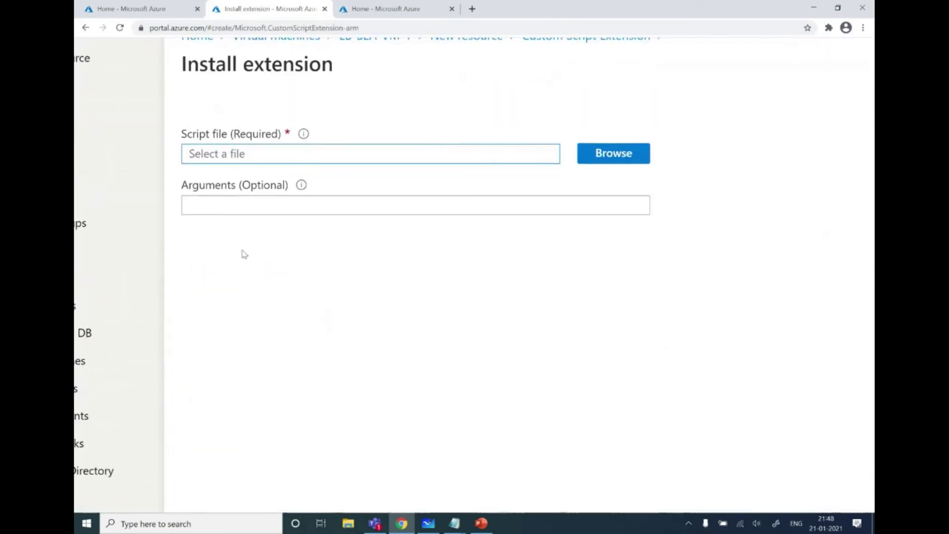
{"action": "left_click", "coordinate": [609, 163]}
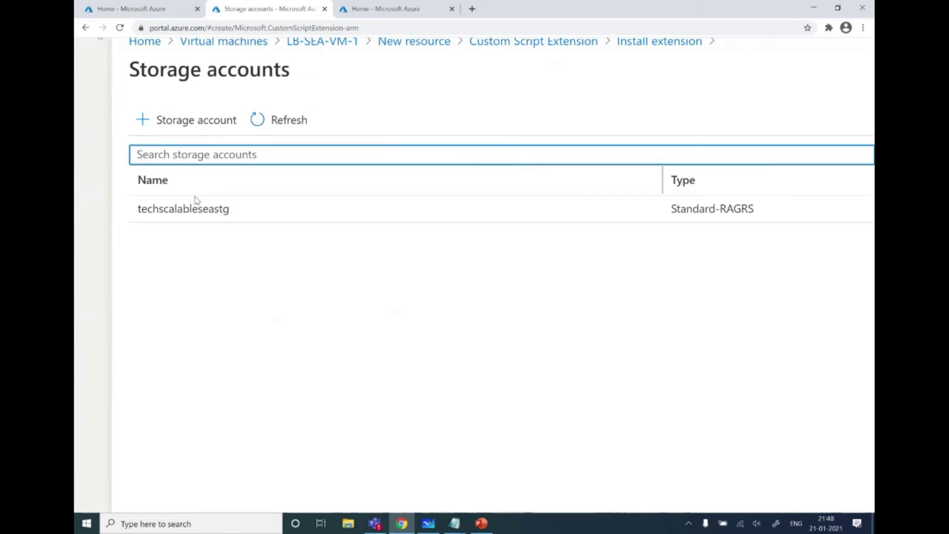
{"action": "left_click", "coordinate": [193, 210]}
{"action": "key", "text": "ctrl+minus"}
{"action": "key", "text": "ctrl+minus"}
{"action": "key", "text": "ctrl+minus"}
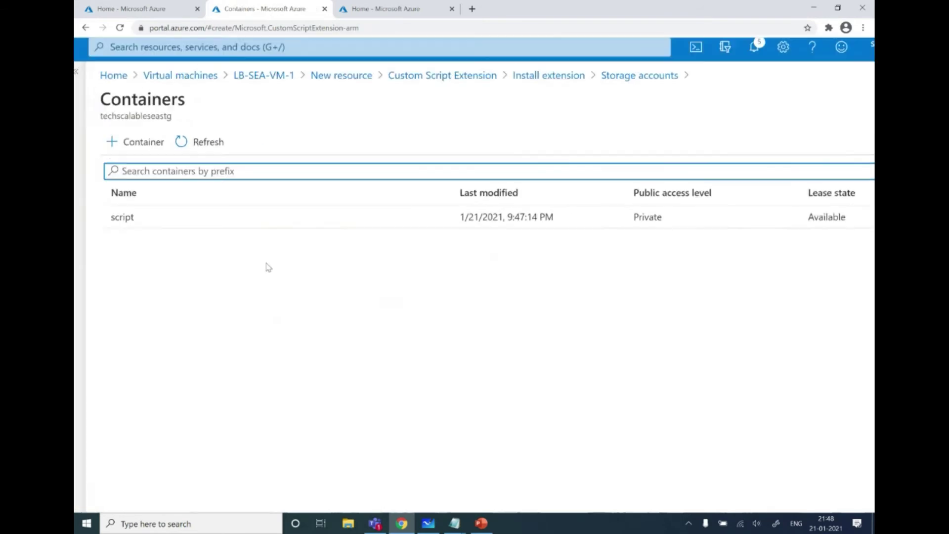
Step: Choose install_IIS.ps1 from the script container as the script file, leave the arguments empty and install the extension
{"action": "left_click", "coordinate": [220, 173]}
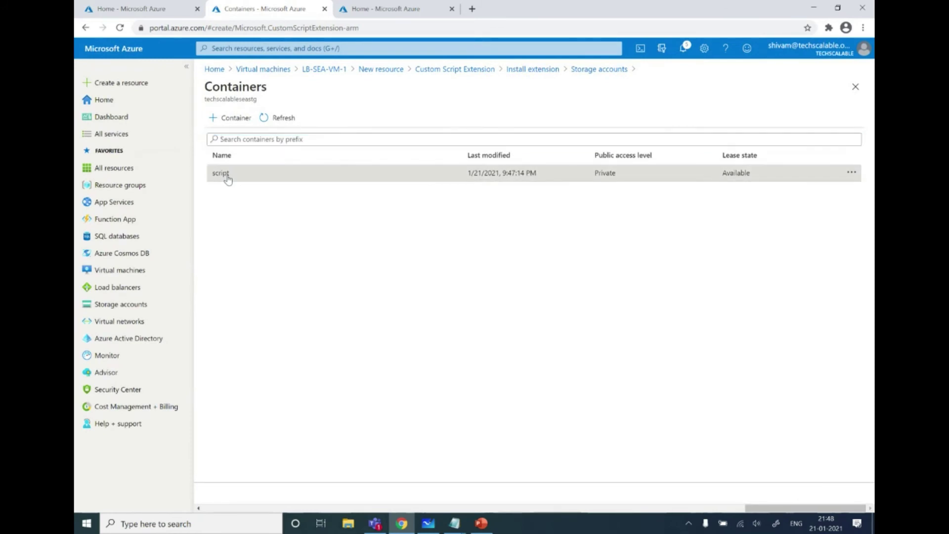
{"action": "key", "text": "ctrl+plus"}
{"action": "key", "text": "ctrl+plus"}
{"action": "key", "text": "ctrl+plus"}
{"action": "key", "text": "ctrl+plus"}
{"action": "key", "text": "ctrl+plus"}
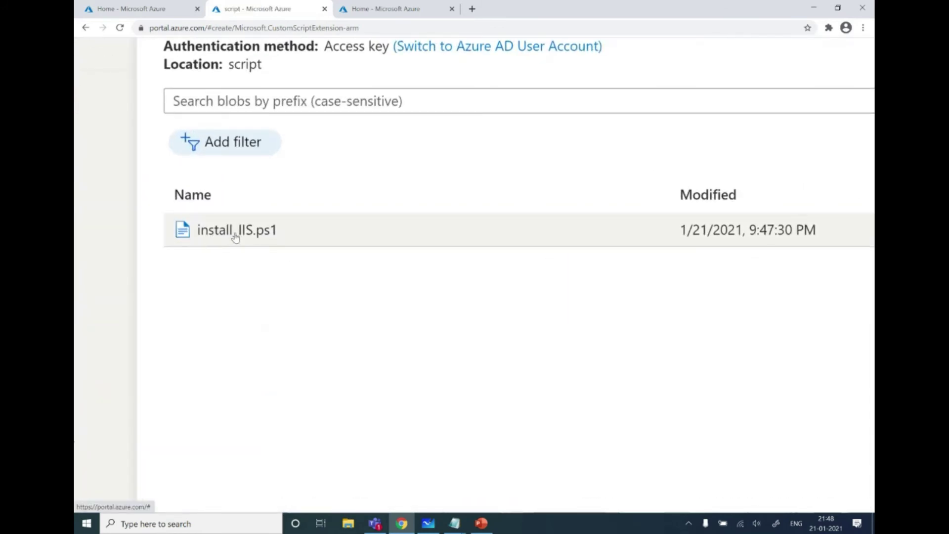
{"action": "key", "text": "ctrl+minus"}
{"action": "key", "text": "ctrl+minus"}
{"action": "key", "text": "ctrl+minus"}
{"action": "key", "text": "ctrl+minus"}
{"action": "key", "text": "ctrl+minus"}
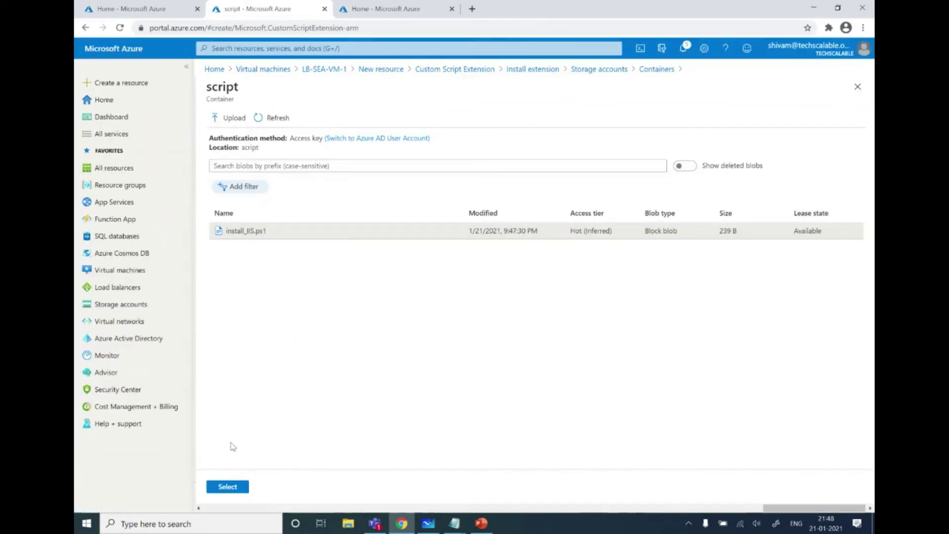
{"action": "left_click", "coordinate": [228, 486]}
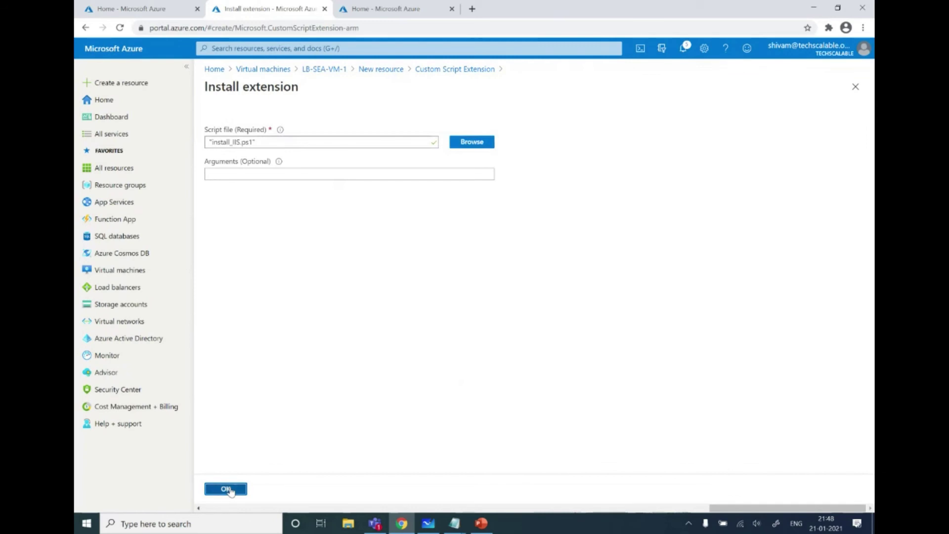
{"action": "left_click", "coordinate": [230, 488]}
Step: Examine the extensions list of LB-SEA-VM-1 and the load balancer diagram in Microsoft Whiteboard, and return to the Azure portal
{"action": "key", "text": "ctrl+plus"}
{"action": "key", "text": "ctrl+plus"}
{"action": "key", "text": "ctrl+plus"}
{"action": "key", "text": "ctrl+plus"}
{"action": "key", "text": "ctrl+plus"}
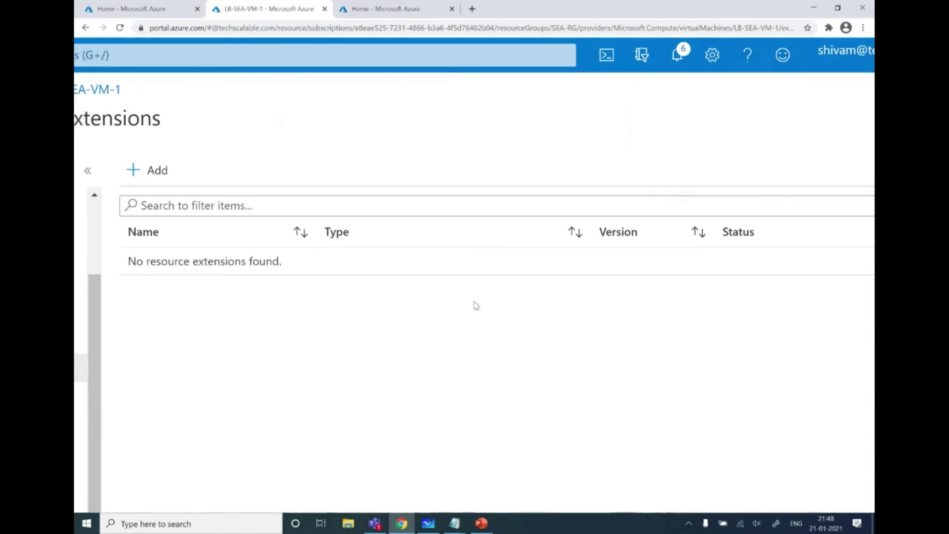
{"action": "left_click", "coordinate": [428, 523]}
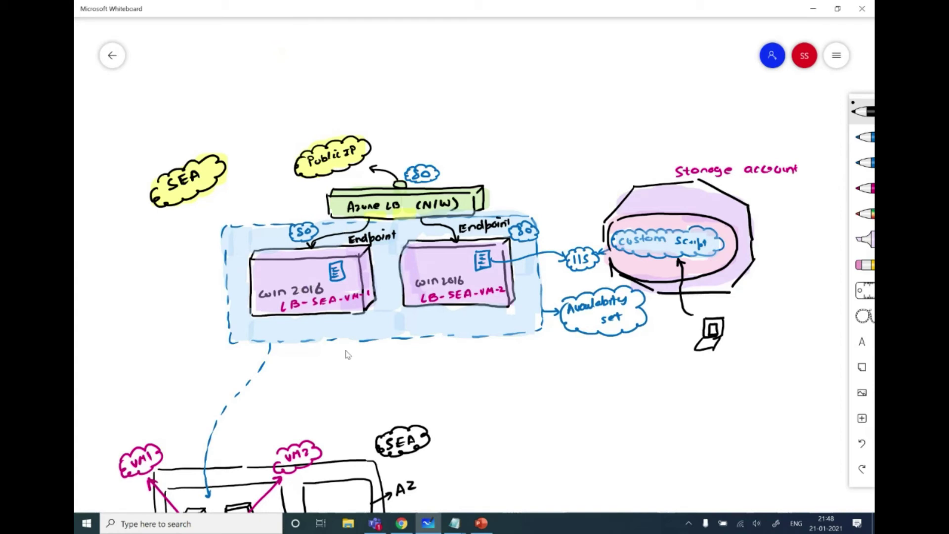
{"action": "key", "text": "alt+Tab"}
{"action": "key", "text": "ctrl+0"}
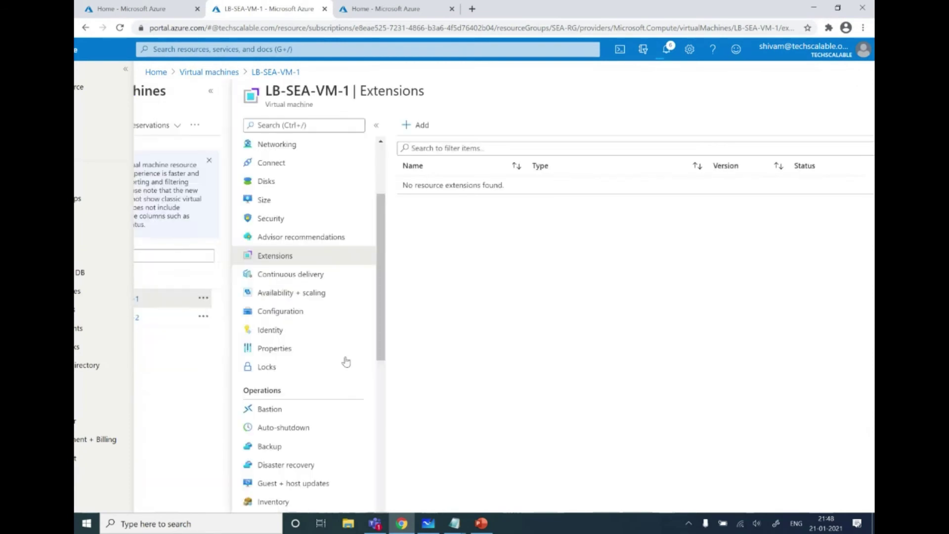
Step: Open the Extensions page of LB-SEA-VM-2
{"action": "key", "text": "ctrl+plus"}
{"action": "key", "text": "ctrl+plus"}
{"action": "key", "text": "ctrl+plus"}
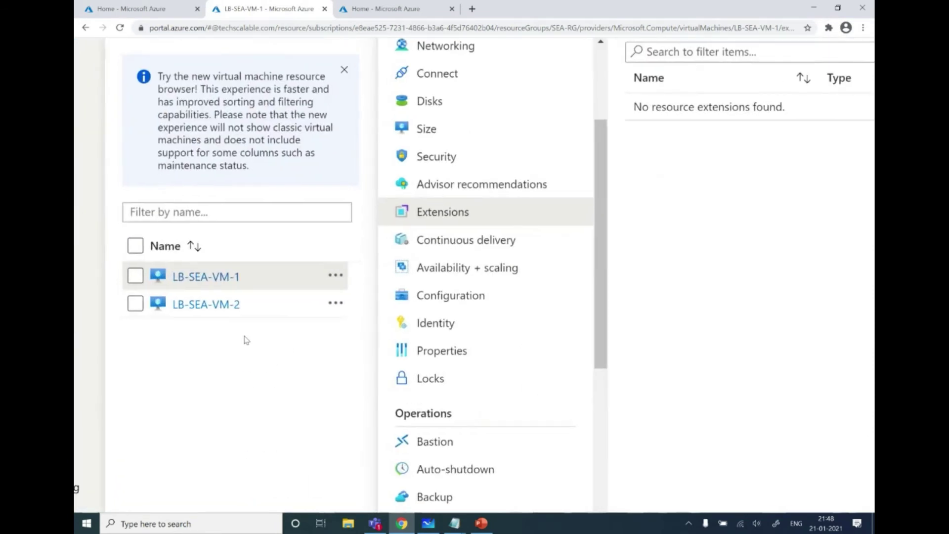
{"action": "left_click", "coordinate": [213, 305]}
{"action": "key", "text": "ctrl+0"}
{"action": "key", "text": "ctrl+plus"}
{"action": "key", "text": "ctrl+plus"}
{"action": "key", "text": "ctrl+plus"}
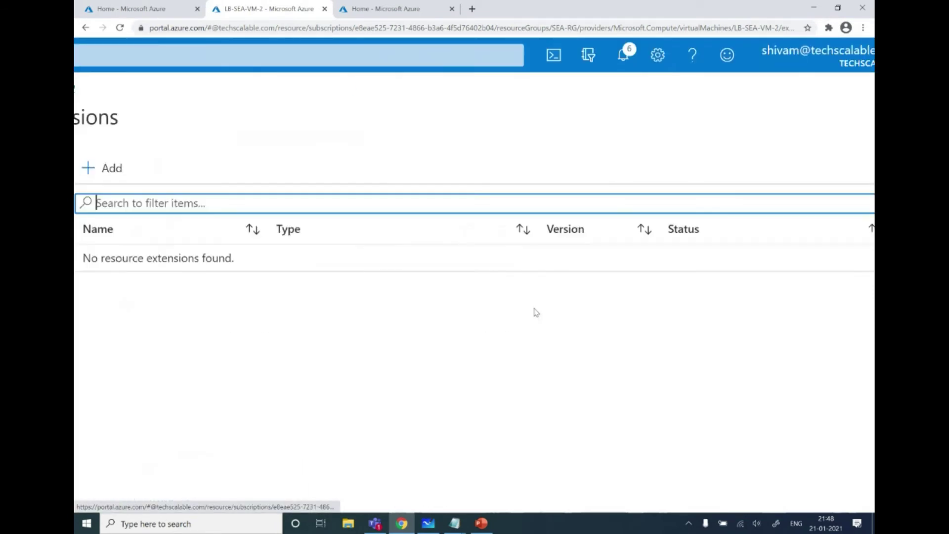
{"action": "key", "text": "ctrl+0"}
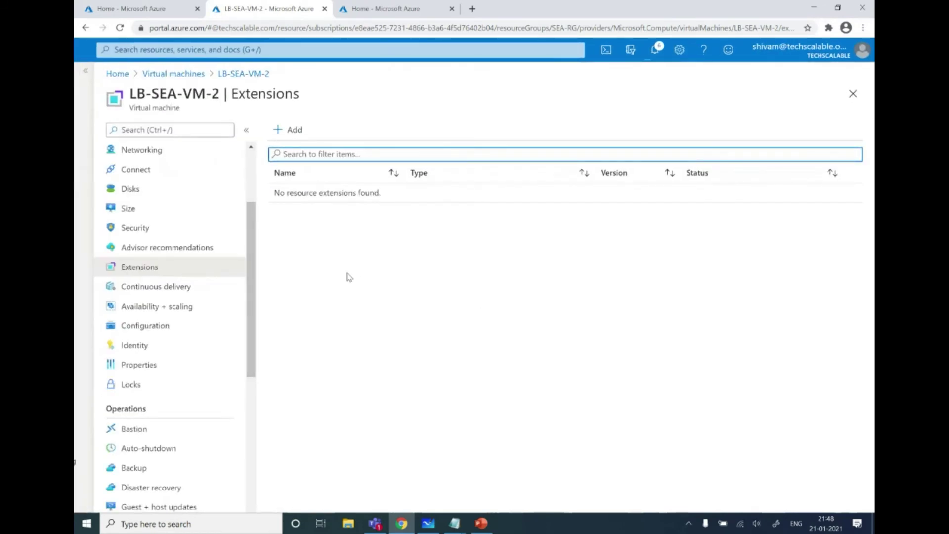
{"action": "scroll", "coordinate": [197, 237], "scroll_direction": "up", "scroll_amount": 3}
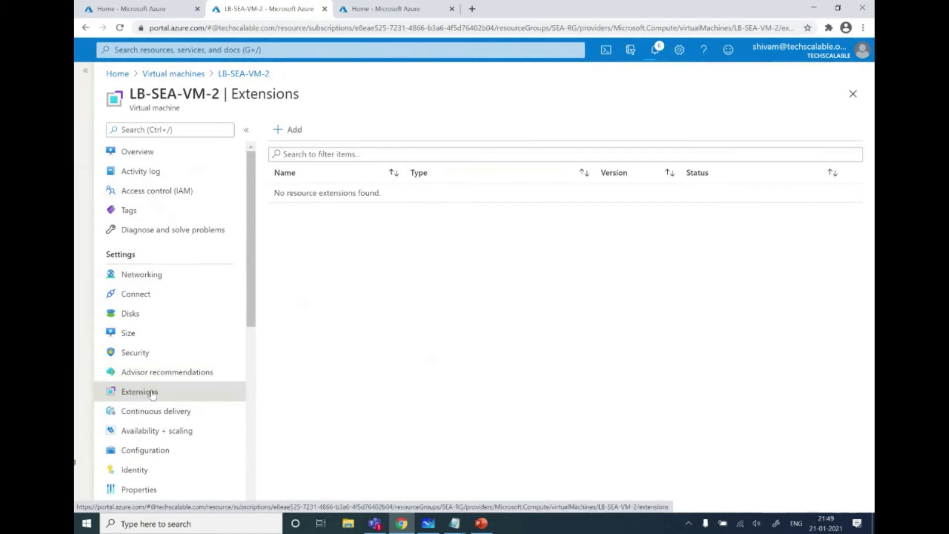
Step: Start adding the Custom Script Extension to LB-SEA-VM-2
{"action": "left_click", "coordinate": [294, 130]}
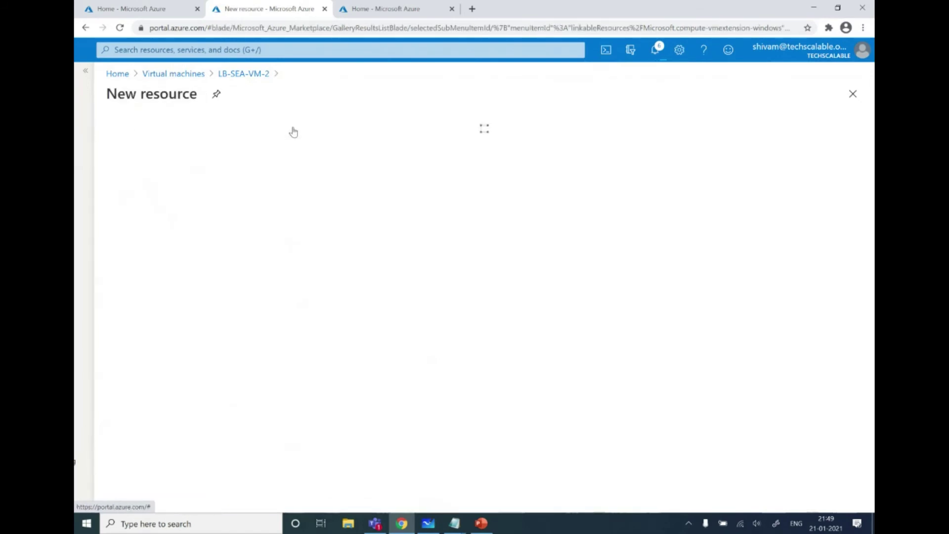
{"action": "scroll", "coordinate": [265, 331], "scroll_direction": "down", "scroll_amount": 4}
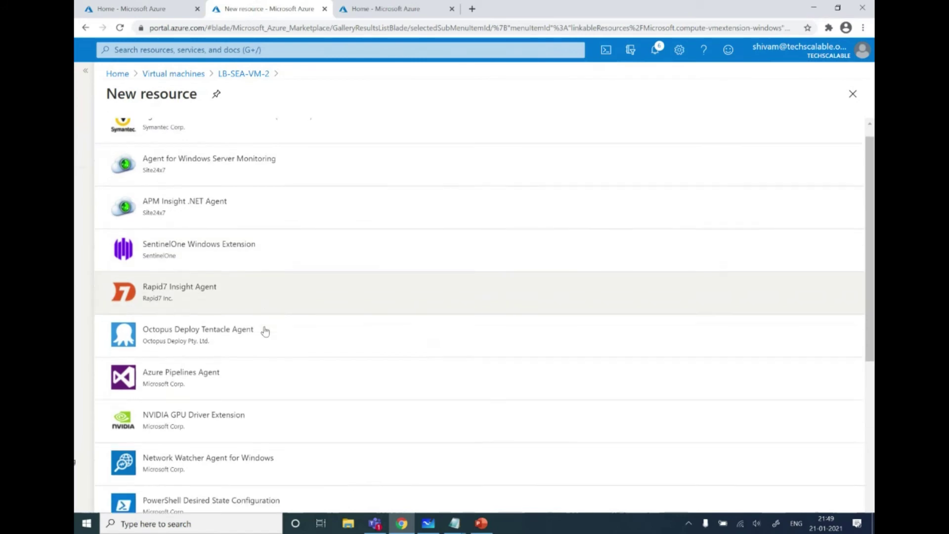
{"action": "left_click", "coordinate": [196, 379]}
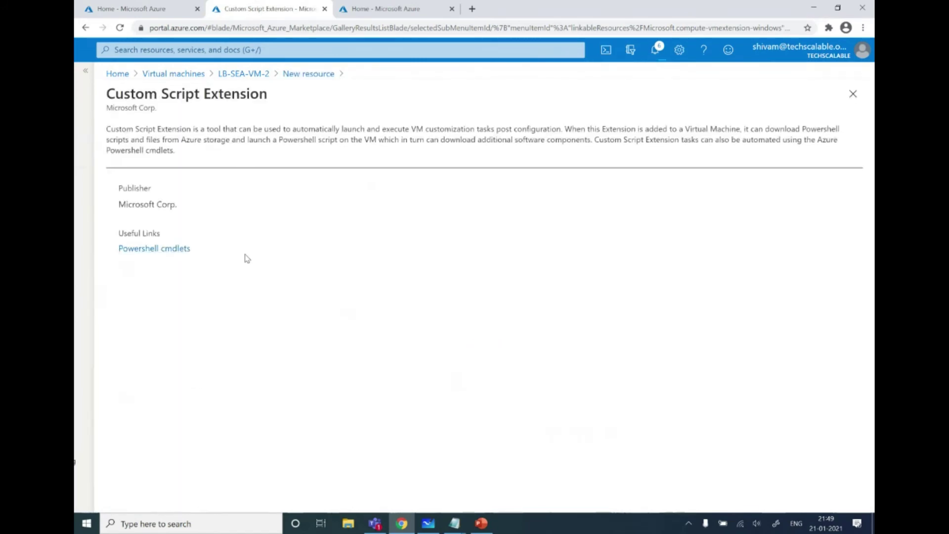
{"action": "left_click", "coordinate": [232, 473]}
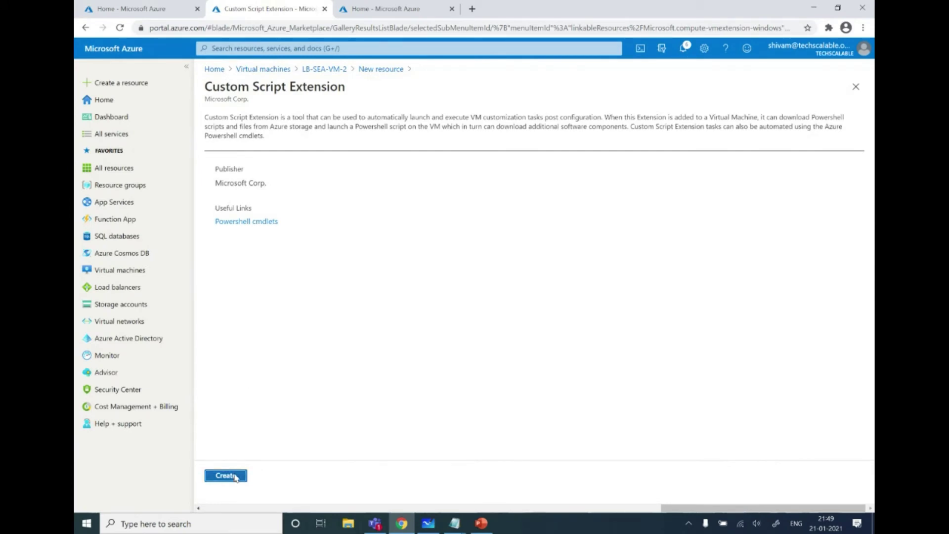
Step: Choose install_IIS.ps1 from the script container of the techscalableseastg storage account, leave the arguments empty and install the extension
{"action": "left_click", "coordinate": [473, 143]}
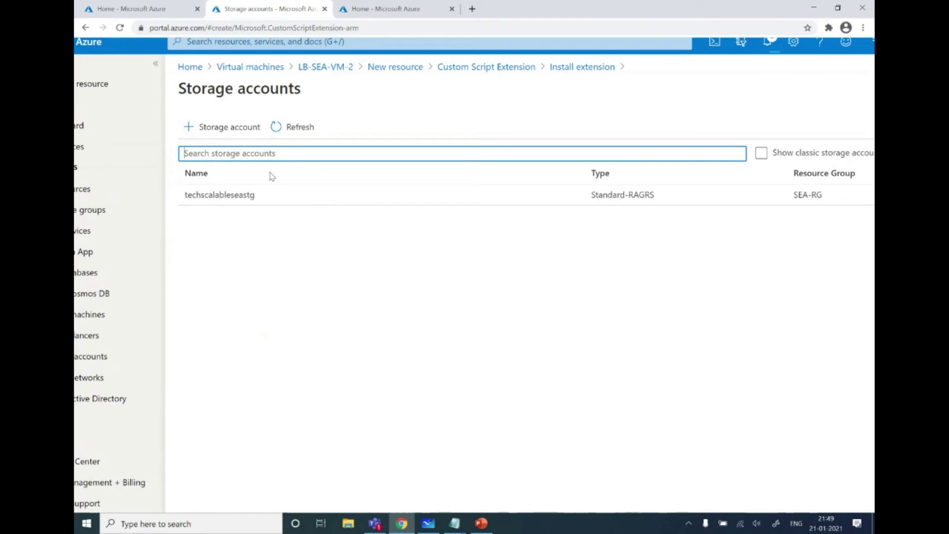
{"action": "left_click", "coordinate": [236, 129]}
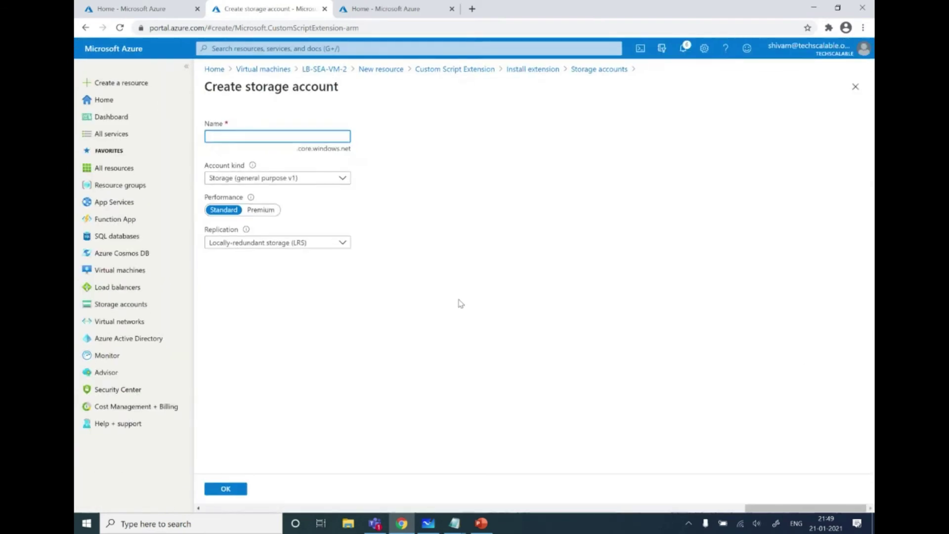
{"action": "left_click", "coordinate": [856, 87]}
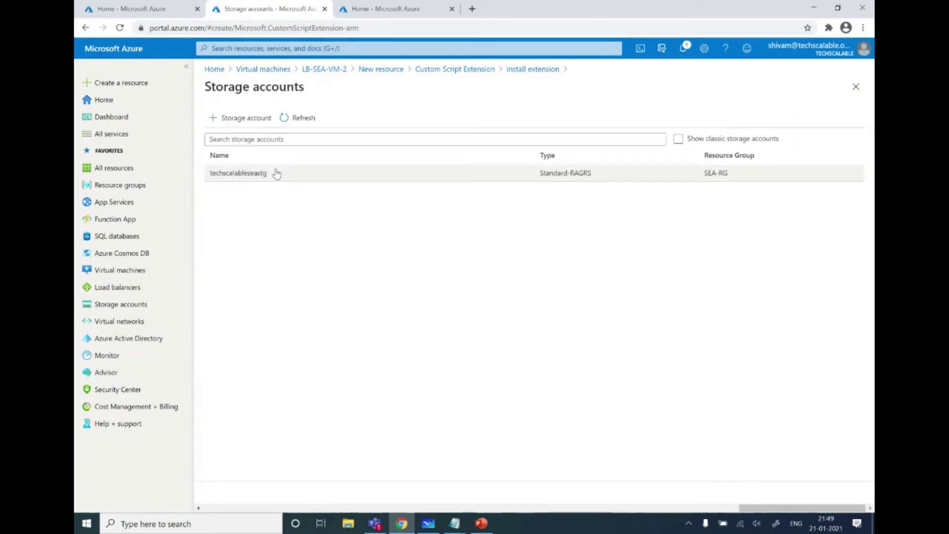
{"action": "left_click", "coordinate": [256, 173]}
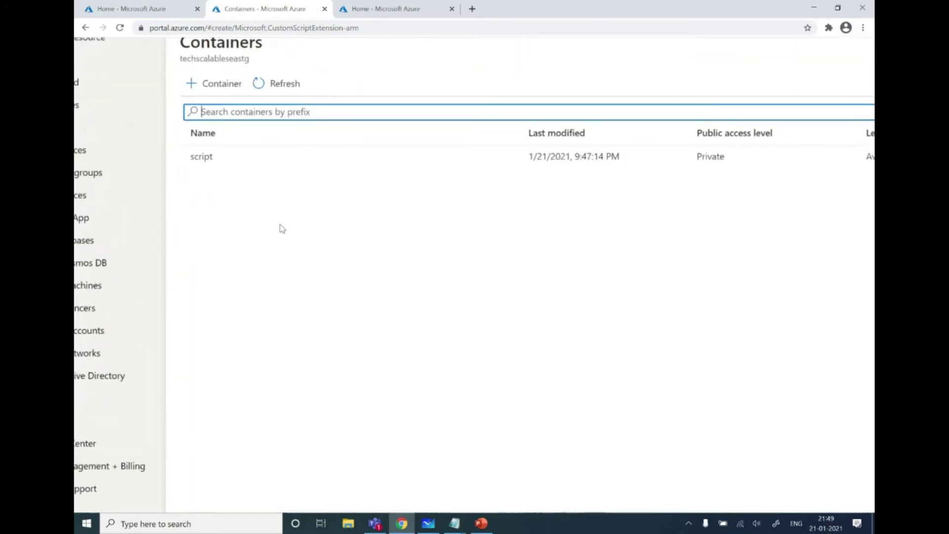
{"action": "scroll", "coordinate": [227, 194], "scroll_direction": "up", "scroll_amount": 1}
{"action": "left_click", "coordinate": [225, 192]}
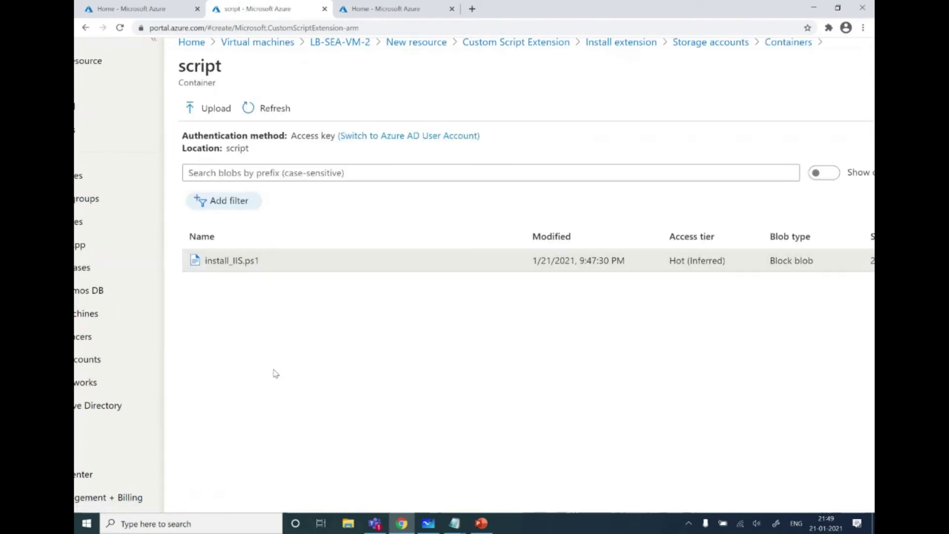
{"action": "left_click", "coordinate": [240, 486]}
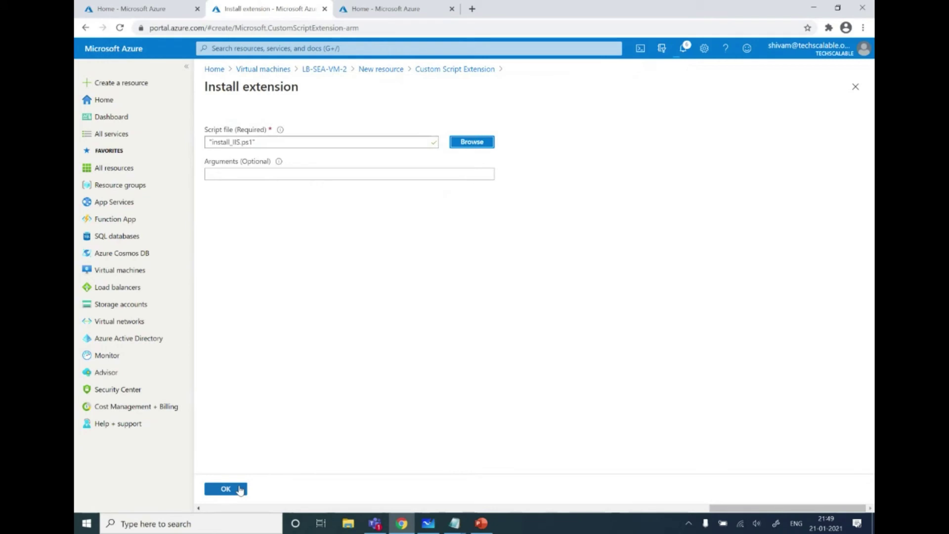
{"action": "left_click", "coordinate": [241, 490]}
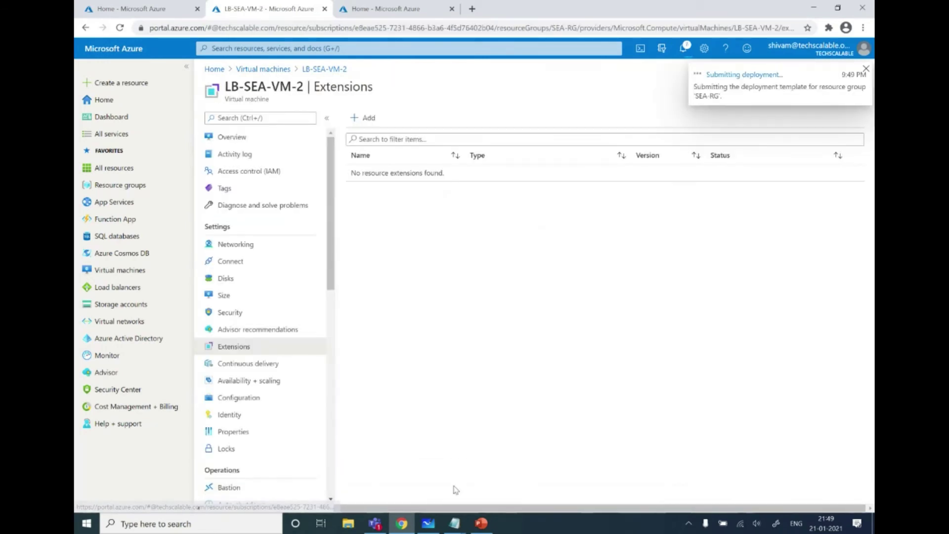
Step: In Microsoft Whiteboard, outline the Storage account label with a pink highlighted cloud and draw a black arrow from the container labelled "script"
{"action": "left_click", "coordinate": [434, 524]}
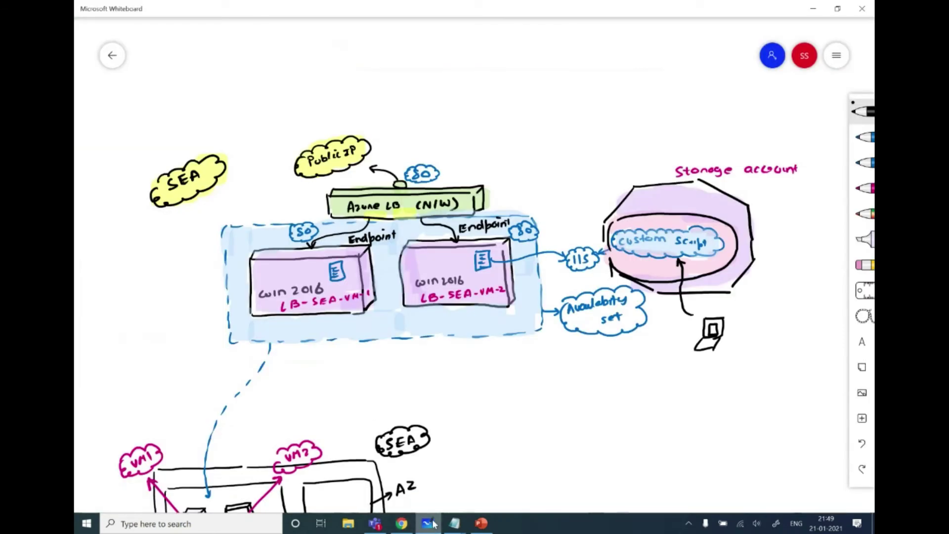
{"action": "left_click", "coordinate": [865, 188]}
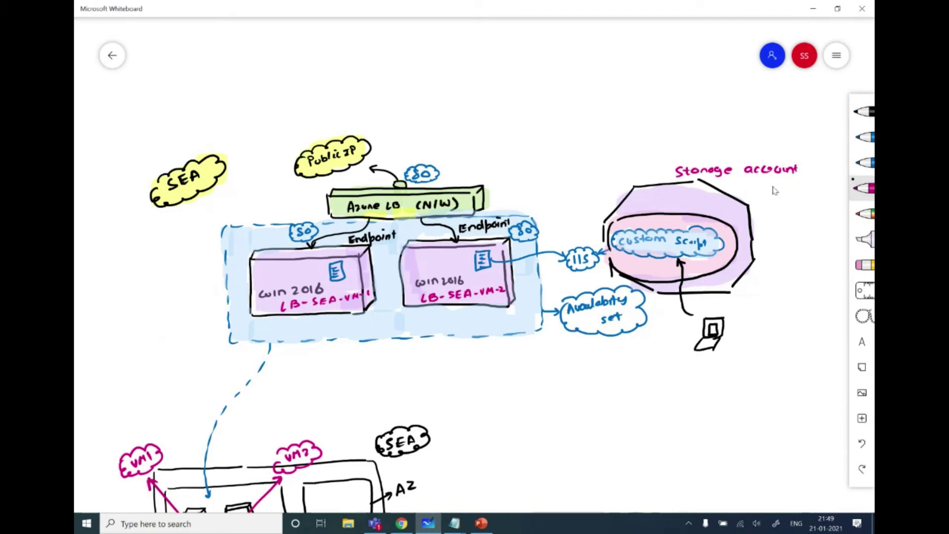
{"action": "mouse_move", "coordinate": [668, 176]}
{"action": "left_mouse_down"}
{"action": "mouse_move", "coordinate": [700, 158]}
{"action": "mouse_move", "coordinate": [758, 154]}
{"action": "mouse_move", "coordinate": [813, 170]}
{"action": "mouse_move", "coordinate": [781, 188]}
{"action": "mouse_move", "coordinate": [674, 189]}
{"action": "mouse_move", "coordinate": [667, 169]}
{"action": "left_mouse_up"}
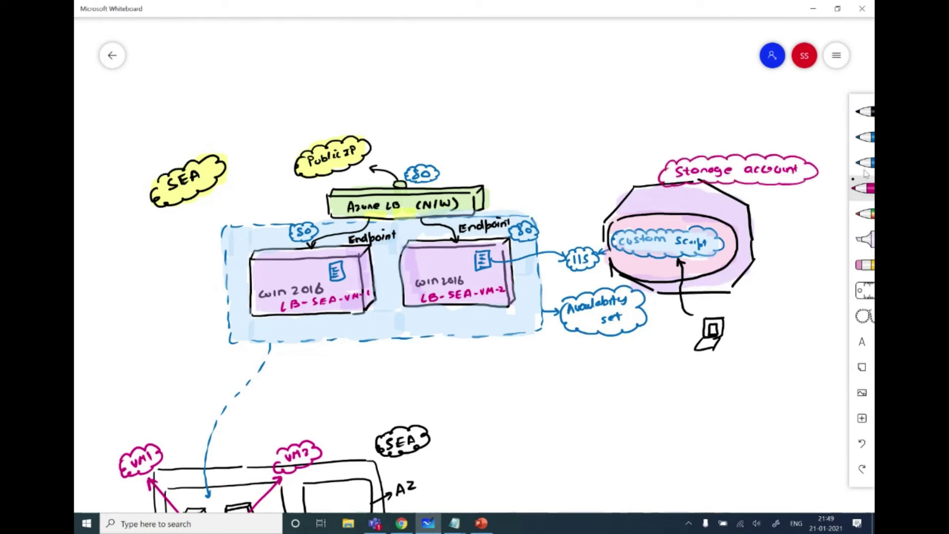
{"action": "left_click", "coordinate": [863, 239]}
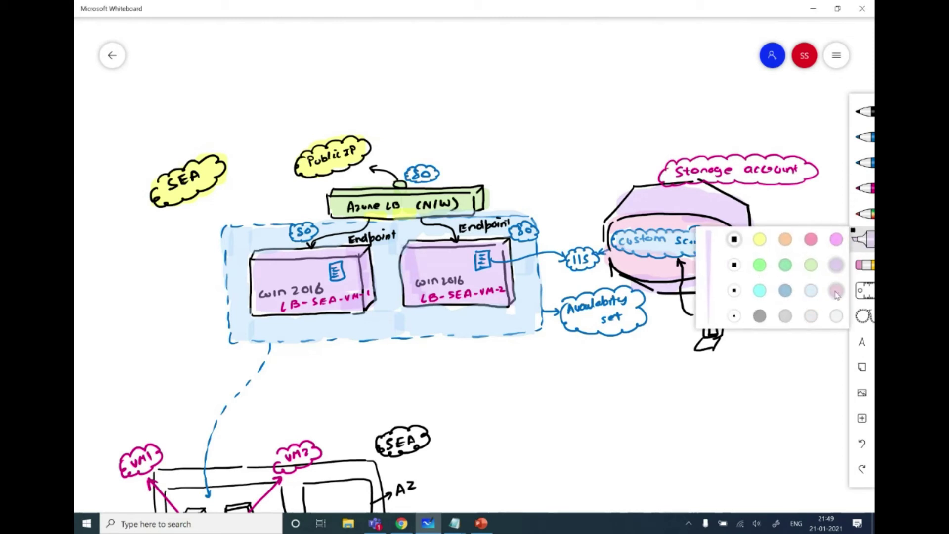
{"action": "mouse_move", "coordinate": [665, 175]}
{"action": "left_mouse_down"}
{"action": "mouse_move", "coordinate": [764, 170]}
{"action": "mouse_move", "coordinate": [800, 180]}
{"action": "left_mouse_up"}
{"action": "left_click", "coordinate": [862, 111]}
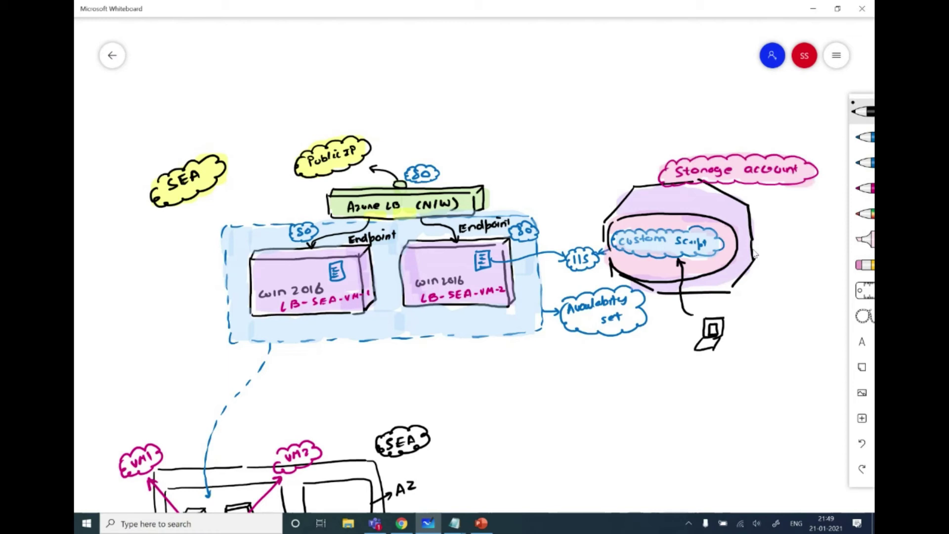
{"action": "mouse_move", "coordinate": [738, 233]}
{"action": "left_mouse_down"}
{"action": "mouse_move", "coordinate": [768, 237]}
{"action": "mouse_move", "coordinate": [759, 257]}
{"action": "left_mouse_up"}
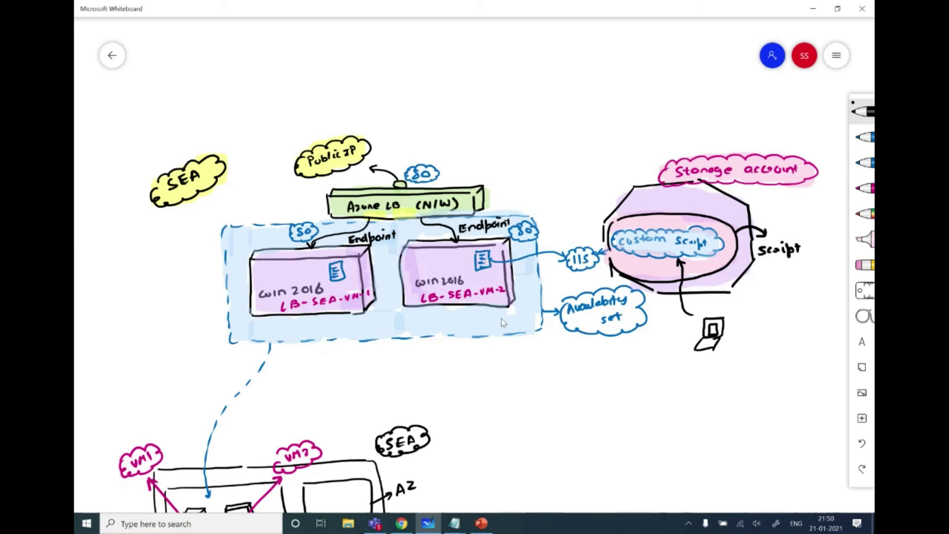
Step: Draw a black stick-figure user above the SEA label with a dashed arrow leading to the load balancer's public IP
{"action": "scroll", "coordinate": [557, 194], "scroll_direction": "down", "scroll_amount": 5}
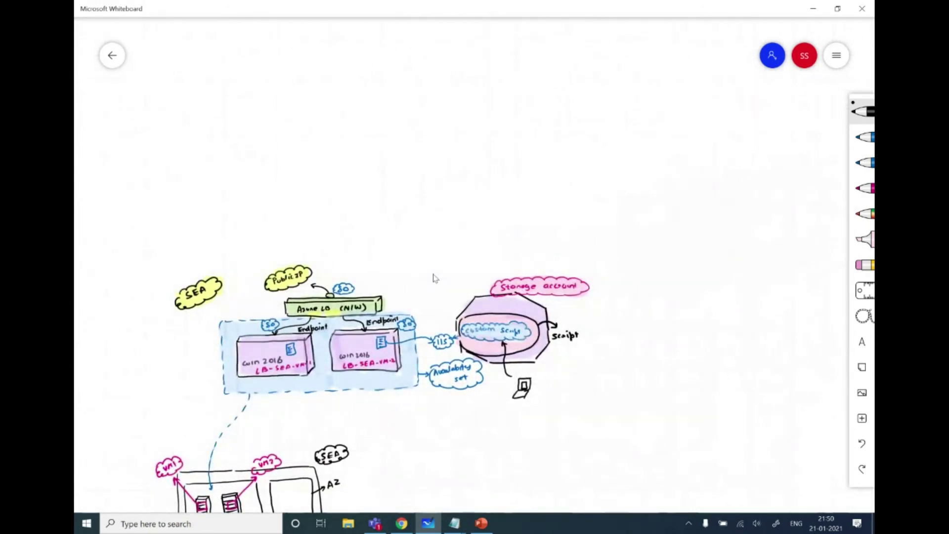
{"action": "left_click", "coordinate": [863, 112]}
{"action": "left_click", "coordinate": [158, 243]}
{"action": "left_click_drag", "start_coordinate": [160, 245], "coordinate": [164, 254]}
{"action": "left_click_drag", "start_coordinate": [164, 247], "coordinate": [157, 254]}
{"action": "mouse_move", "coordinate": [255, 245]}
{"action": "left_mouse_down"}
{"action": "mouse_move", "coordinate": [293, 250]}
{"action": "mouse_move", "coordinate": [319, 270]}
{"action": "left_mouse_up"}
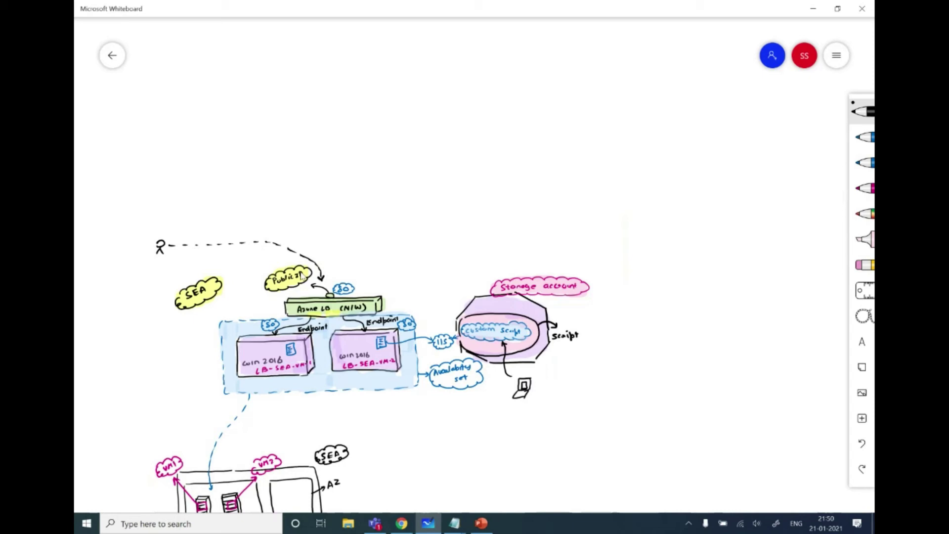
Step: Draw a black rectangle labelled "LB" in the empty area beyond the storage account drawing
{"action": "left_click_drag", "start_coordinate": [513, 222], "coordinate": [432, 238]}
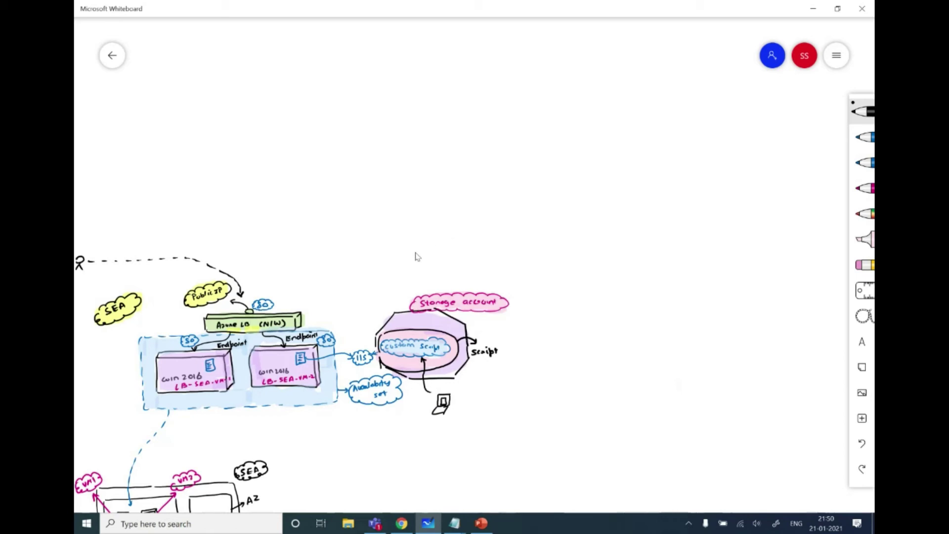
{"action": "left_click_drag", "start_coordinate": [618, 324], "coordinate": [490, 324]}
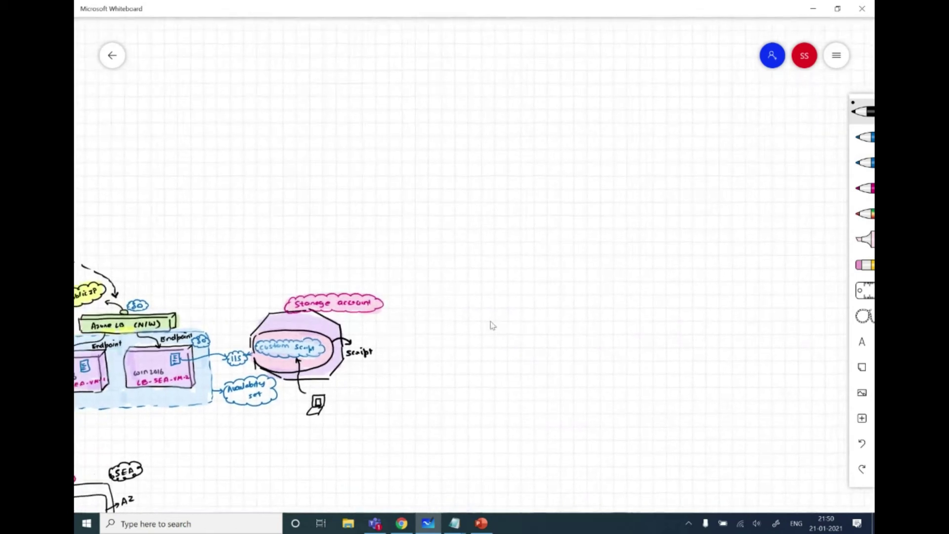
{"action": "scroll", "coordinate": [492, 325], "scroll_direction": "up", "scroll_amount": 8}
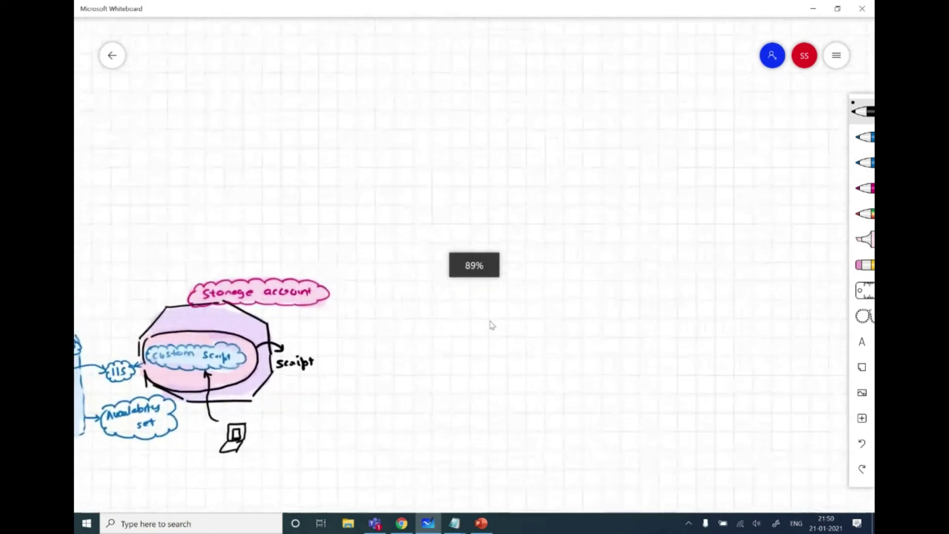
{"action": "left_click_drag", "start_coordinate": [492, 325], "coordinate": [445, 315]}
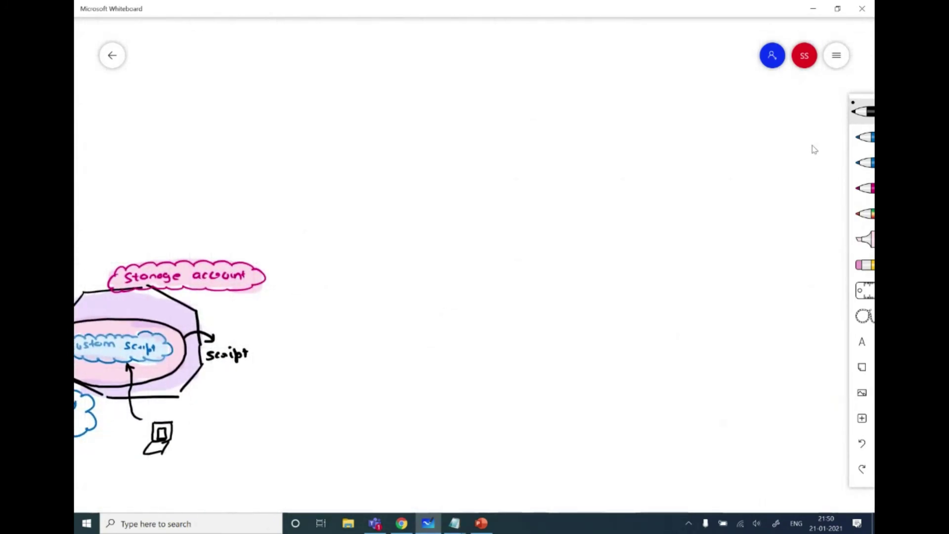
{"action": "left_click", "coordinate": [866, 136]}
{"action": "left_click", "coordinate": [760, 214]}
{"action": "left_click", "coordinate": [864, 111]}
{"action": "left_click_drag", "start_coordinate": [484, 266], "coordinate": [572, 264]}
{"action": "key", "text": "ctrl+z"}
{"action": "left_click_drag", "start_coordinate": [462, 246], "coordinate": [624, 249]}
{"action": "mouse_move", "coordinate": [461, 247]}
{"action": "left_mouse_down"}
{"action": "mouse_move", "coordinate": [461, 282]}
{"action": "mouse_move", "coordinate": [594, 289]}
{"action": "mouse_move", "coordinate": [627, 282]}
{"action": "mouse_move", "coordinate": [626, 250]}
{"action": "left_mouse_up"}
{"action": "left_click_drag", "start_coordinate": [513, 261], "coordinate": [520, 271]}
{"action": "left_click_drag", "start_coordinate": [525, 261], "coordinate": [527, 272]}
Step: Draw a large black frame extending from both sides of the LB box and enclosing the area below it
{"action": "left_click_drag", "start_coordinate": [459, 271], "coordinate": [395, 279]}
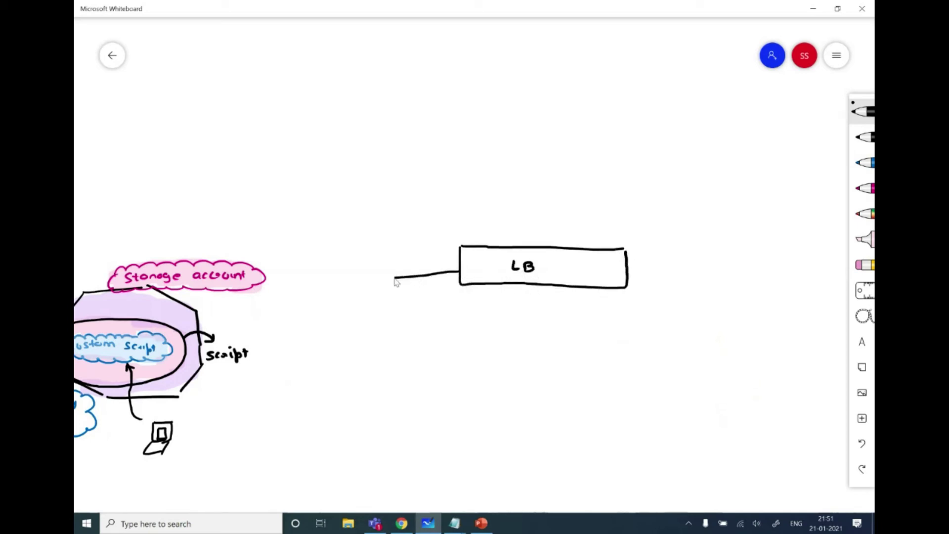
{"action": "key", "text": "ctrl+z"}
{"action": "left_click_drag", "start_coordinate": [373, 267], "coordinate": [459, 270]}
{"action": "left_click_drag", "start_coordinate": [627, 272], "coordinate": [732, 273]}
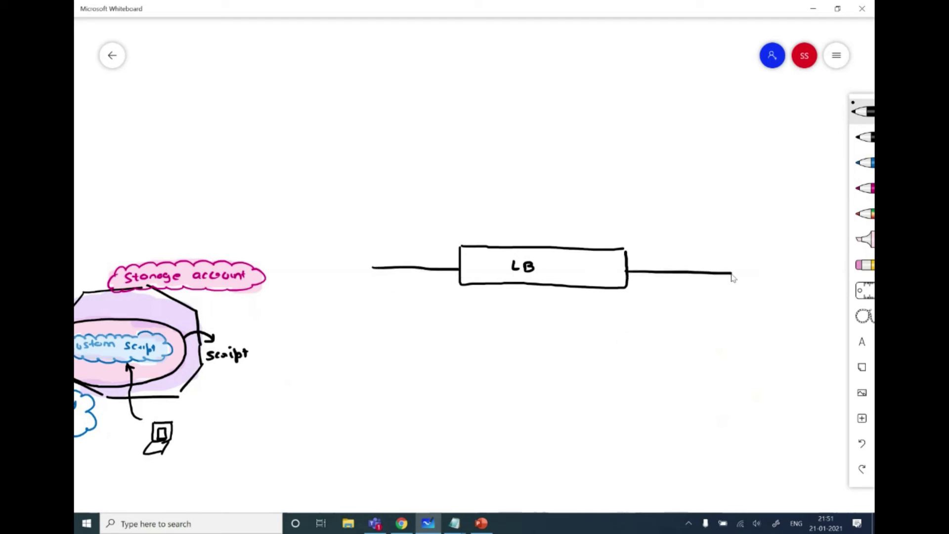
{"action": "mouse_move", "coordinate": [370, 269]}
{"action": "left_mouse_down"}
{"action": "mouse_move", "coordinate": [373, 373]}
{"action": "mouse_move", "coordinate": [409, 388]}
{"action": "mouse_move", "coordinate": [749, 400]}
{"action": "left_mouse_up"}
{"action": "mouse_move", "coordinate": [733, 274]}
{"action": "left_mouse_down"}
{"action": "mouse_move", "coordinate": [756, 274]}
{"action": "mouse_move", "coordinate": [780, 349]}
{"action": "mouse_move", "coordinate": [781, 398]}
{"action": "mouse_move", "coordinate": [761, 403]}
{"action": "left_mouse_up"}
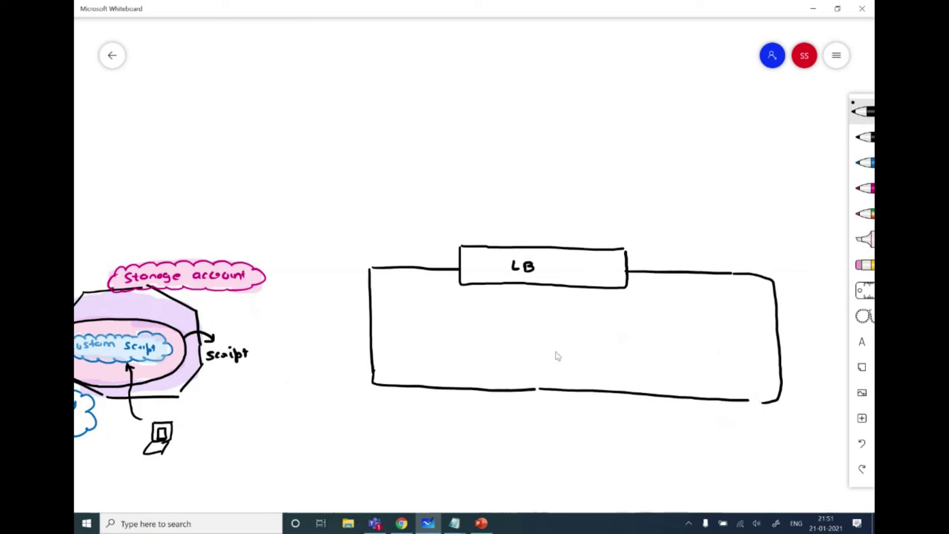
Step: Draw a 3D VM box inside the frame and connect it to the LB box with a line
{"action": "mouse_move", "coordinate": [392, 310]}
{"action": "left_mouse_down"}
{"action": "mouse_move", "coordinate": [462, 310]}
{"action": "mouse_move", "coordinate": [393, 313]}
{"action": "mouse_move", "coordinate": [431, 363]}
{"action": "mouse_move", "coordinate": [467, 347]}
{"action": "mouse_move", "coordinate": [464, 310]}
{"action": "left_mouse_up"}
{"action": "mouse_move", "coordinate": [394, 309]}
{"action": "left_mouse_down"}
{"action": "mouse_move", "coordinate": [465, 310]}
{"action": "mouse_move", "coordinate": [482, 346]}
{"action": "mouse_move", "coordinate": [474, 366]}
{"action": "left_mouse_up"}
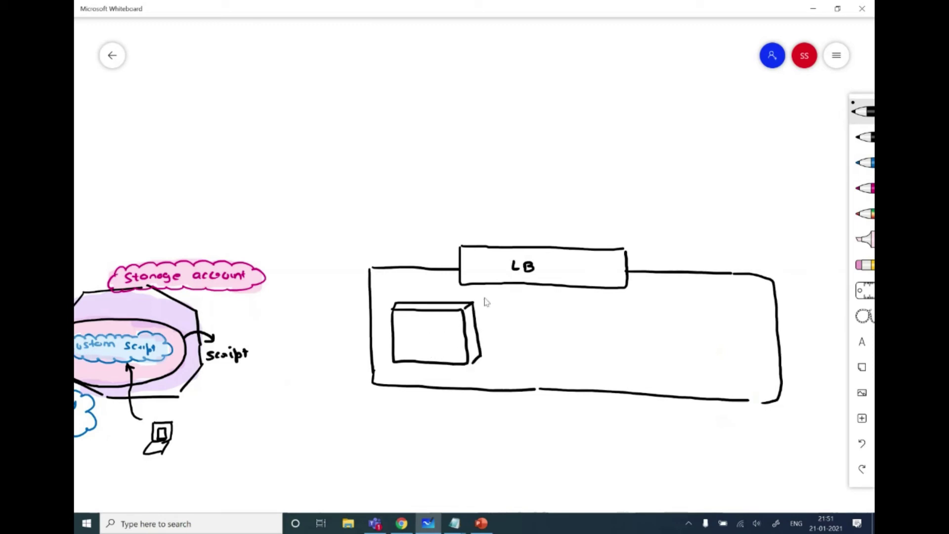
{"action": "left_click_drag", "start_coordinate": [463, 304], "coordinate": [486, 286]}
Step: Label the frame "VMSS" above its corner and write "Eastus" inside a cloud below it
{"action": "left_click_drag", "start_coordinate": [763, 255], "coordinate": [783, 262]}
{"action": "left_click_drag", "start_coordinate": [796, 253], "coordinate": [790, 262]}
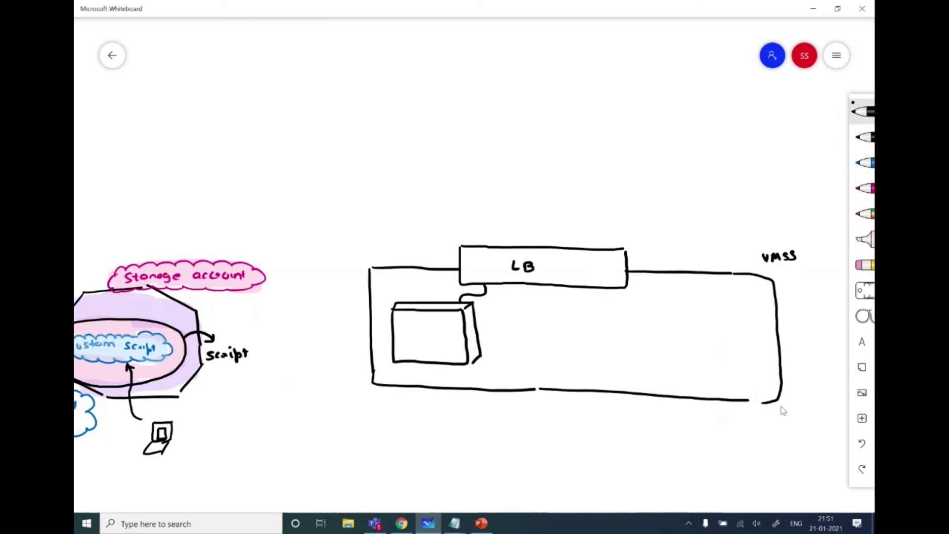
{"action": "left_click_drag", "start_coordinate": [770, 420], "coordinate": [811, 429]}
{"action": "mouse_move", "coordinate": [820, 420]}
{"action": "left_mouse_down"}
{"action": "mouse_move", "coordinate": [813, 430]}
{"action": "mouse_move", "coordinate": [779, 410]}
{"action": "mouse_move", "coordinate": [809, 407]}
{"action": "mouse_move", "coordinate": [812, 442]}
{"action": "mouse_move", "coordinate": [769, 444]}
{"action": "mouse_move", "coordinate": [761, 414]}
{"action": "left_mouse_up"}
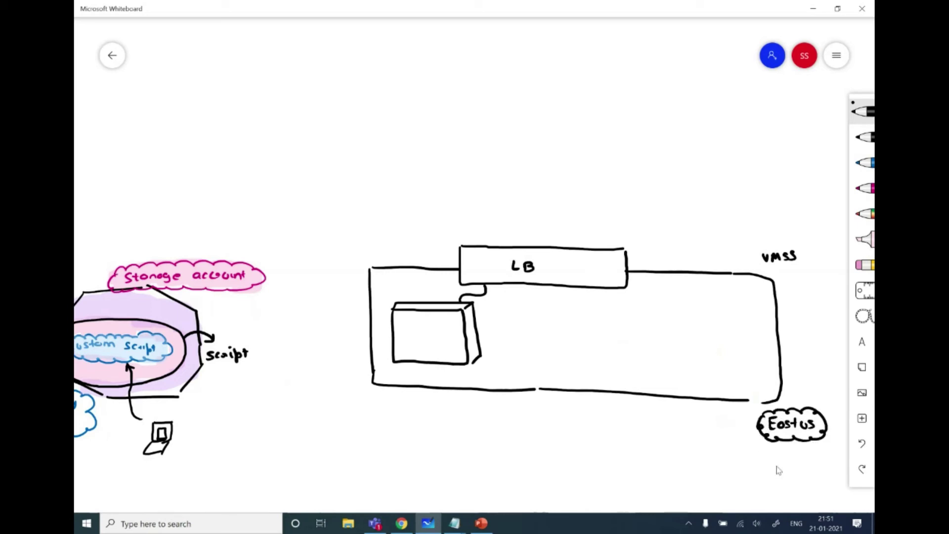
Step: Switch to the untitled Notepad note and add below New-AzVm a New-AzVmss command with EastUS-RG, EastUS, TechScalable-EastUS-VMSS, myVnet, mySubnet, myPublicIPAddress, myLoadBalancer and Automatic upgrade policy
{"action": "left_click", "coordinate": [453, 525]}
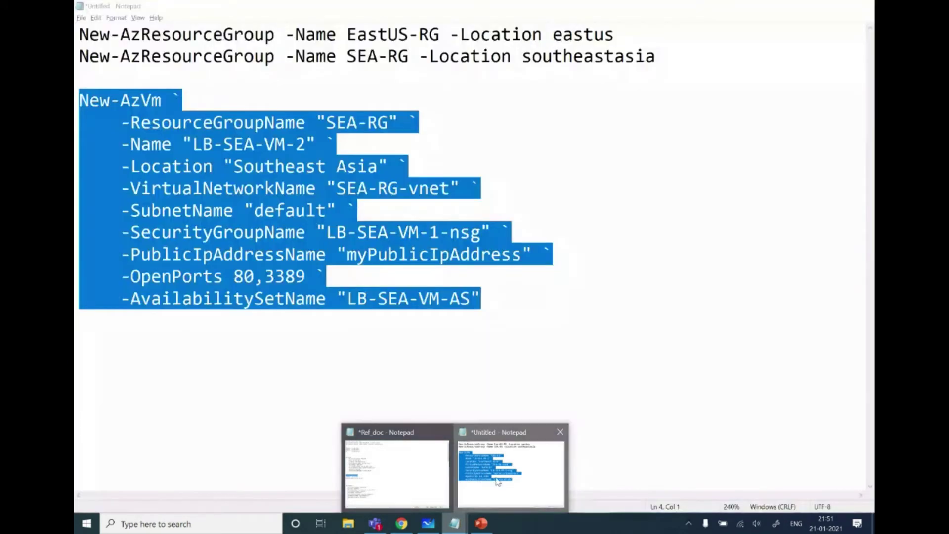
{"action": "left_click", "coordinate": [497, 487]}
{"action": "left_click", "coordinate": [494, 303]}
{"action": "key", "text": "Return"}
{"action": "key", "text": "Return"}
{"action": "key", "text": "Return"}
{"action": "key", "text": "Return"}
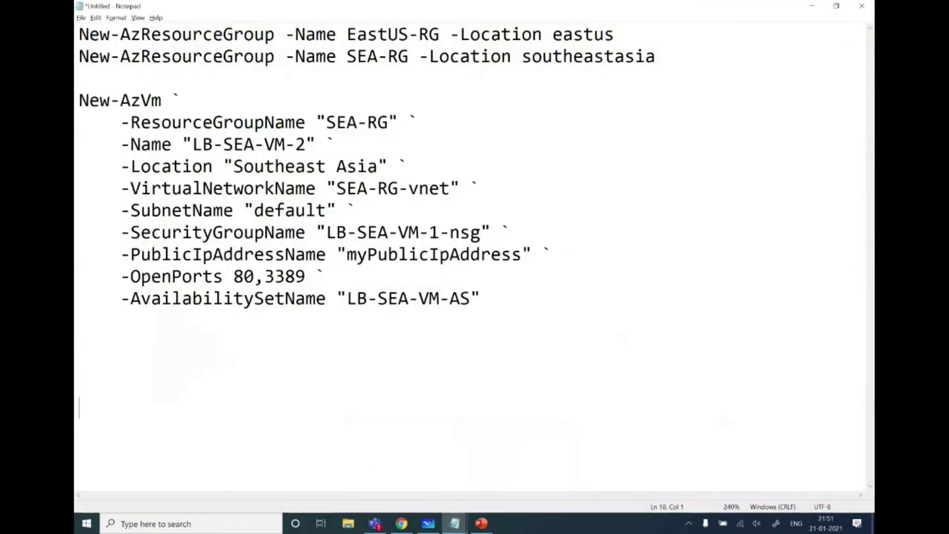
{"action": "key", "text": "alt+Tab"}
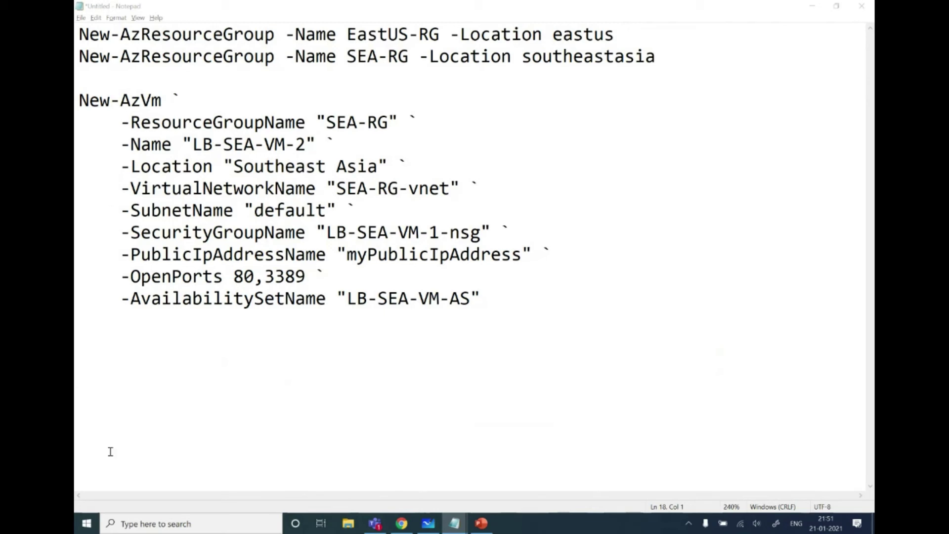
{"action": "type", "text": "New-AzVmss `   -ResourceGroupName \"EastUS-RG\" `   -Location \"EastUS\" `   -VMScaleSetName \"TechScalable-EastUS-VMSS\" `   -VirtualNetworkName \"myVnet\" `   -SubnetName \"mySubnet\" `   -PublicIpAddressName \"myPublicIPAddress\" `   -LoadBalancerName \"myLoadBalancer\" `   -UpgradePolicyMode \"Automatic\""}
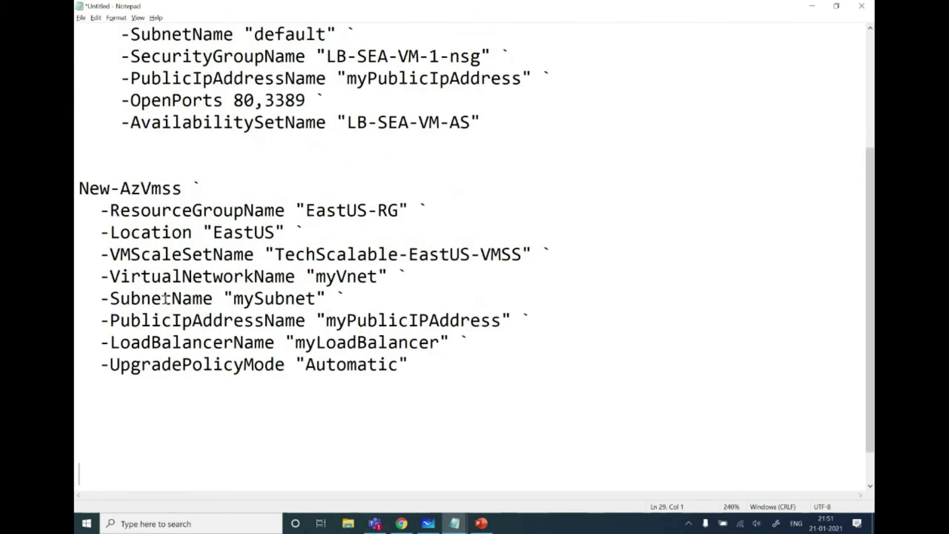
Step: Review the resource group, location, scale set and network names in the New-AzVmss block, and copy the whole block
{"action": "left_click_drag", "start_coordinate": [121, 188], "coordinate": [173, 191]}
{"action": "left_click_drag", "start_coordinate": [306, 211], "coordinate": [398, 211]}
{"action": "left_click_drag", "start_coordinate": [275, 233], "coordinate": [218, 233]}
{"action": "left_click_drag", "start_coordinate": [276, 254], "coordinate": [522, 254]}
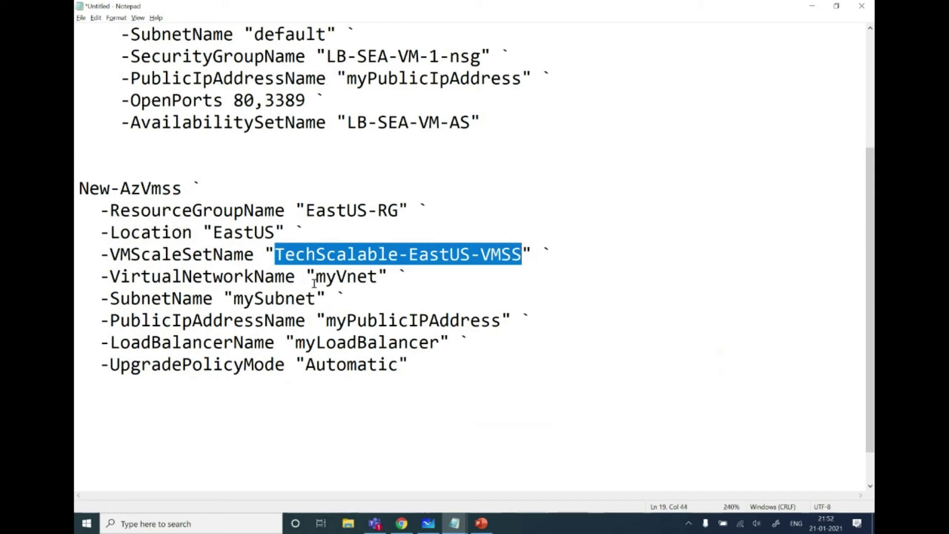
{"action": "left_click_drag", "start_coordinate": [314, 277], "coordinate": [378, 276]}
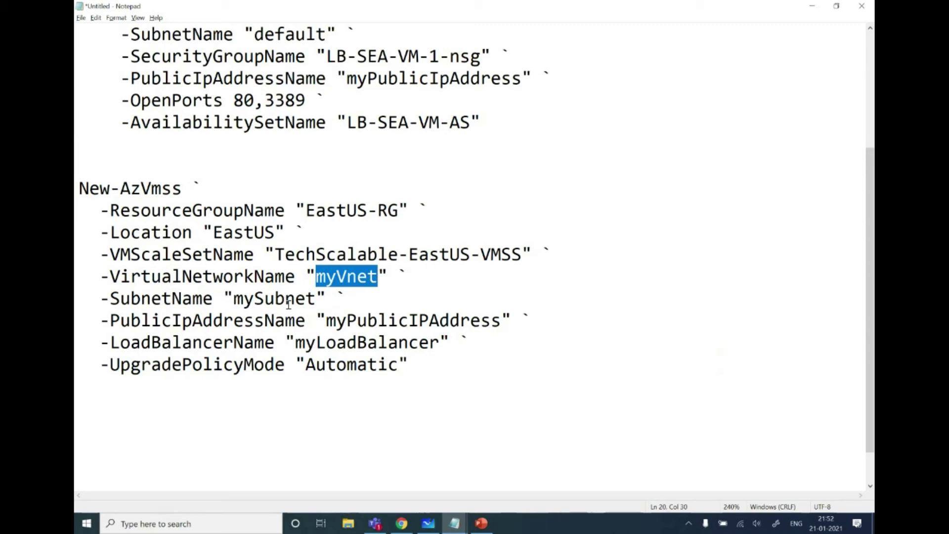
{"action": "left_click_drag", "start_coordinate": [415, 363], "coordinate": [76, 185]}
{"action": "key", "text": "super+c"}
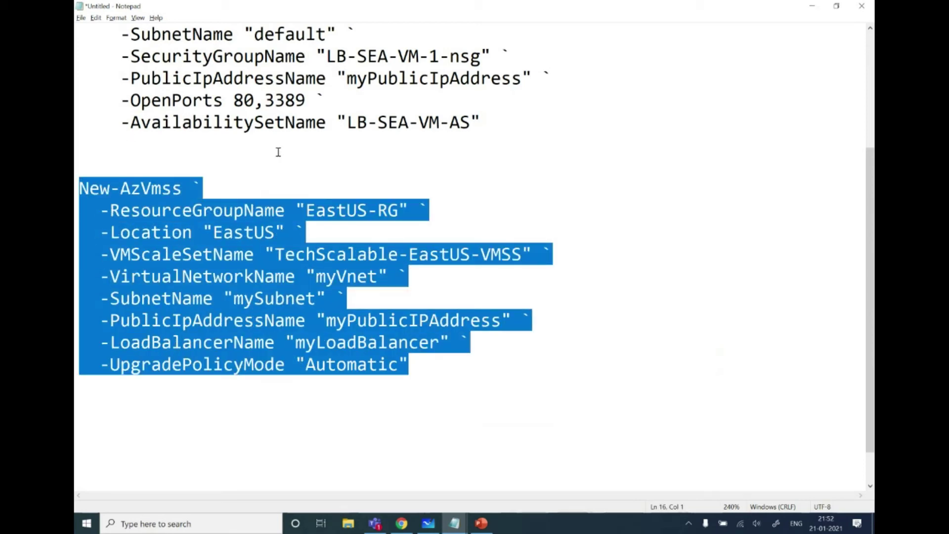
Step: Switch to the Azure portal's Cloud Shell in Chrome, paste the copied New-AzVmss command at the PowerShell prompt and run it
{"action": "left_click", "coordinate": [812, 6]}
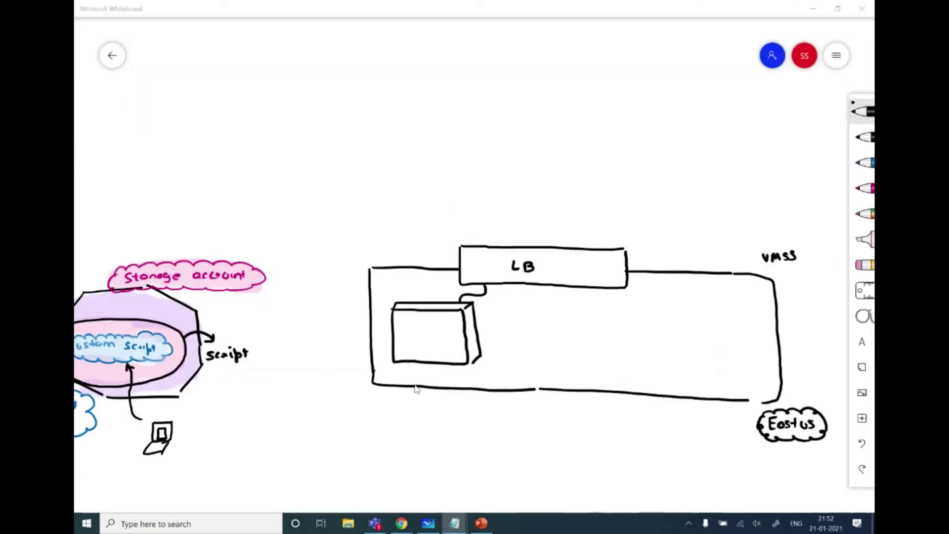
{"action": "left_click", "coordinate": [402, 524]}
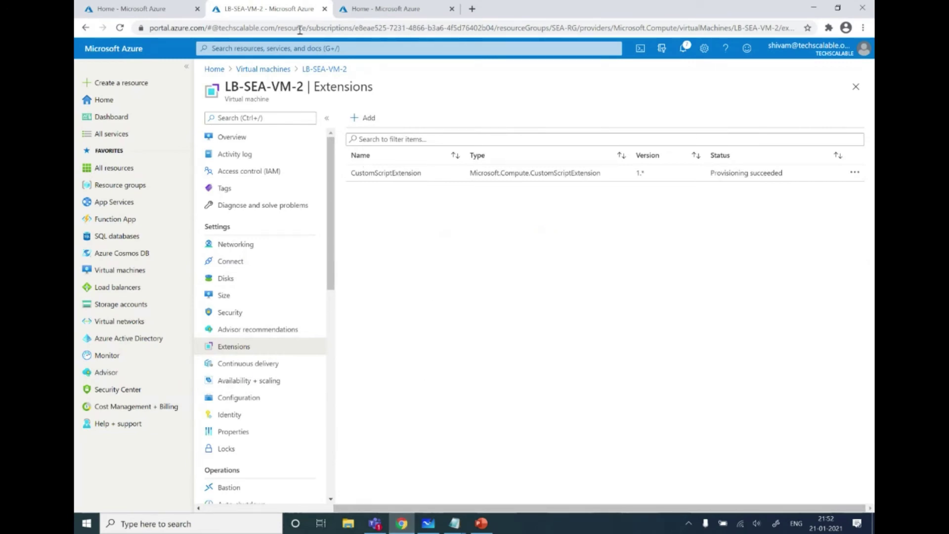
{"action": "left_click", "coordinate": [383, 8]}
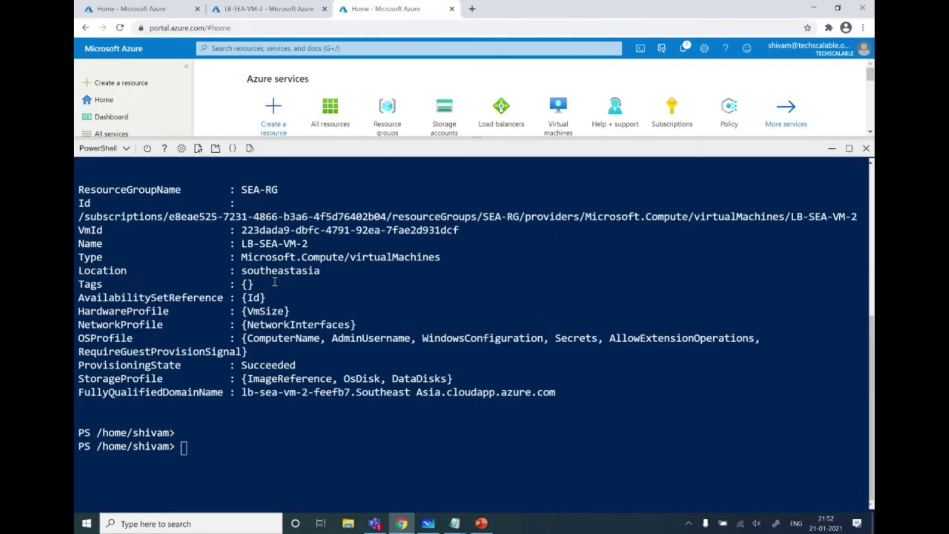
{"action": "right_click", "coordinate": [245, 446]}
{"action": "left_click", "coordinate": [284, 363]}
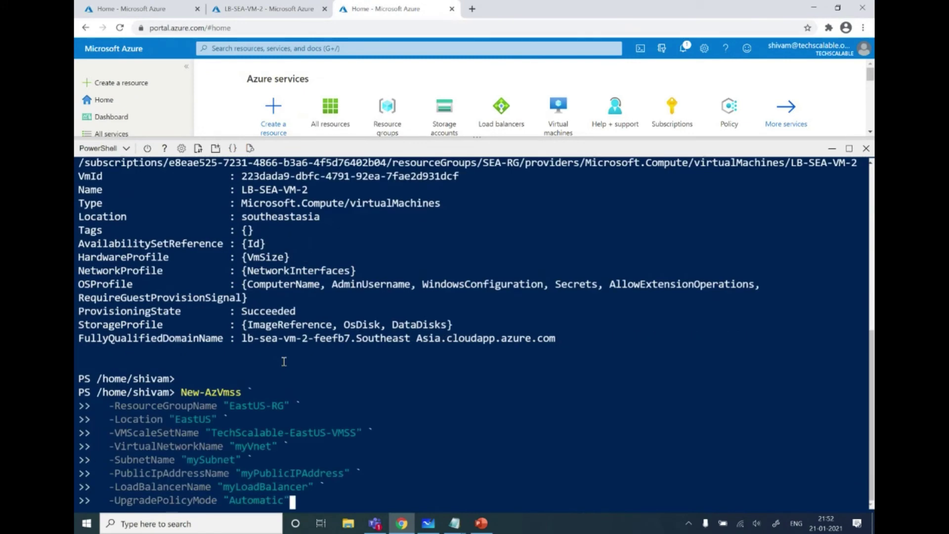
{"action": "key", "text": "Return"}
Step: Supply the scale set credentials with user msadmin and the account password, and submit them to start the deployment
{"action": "type", "text": "msadmin"}
{"action": "key", "text": "Return"}
{"action": "type", "text": "************"}
{"action": "key", "text": "Return"}
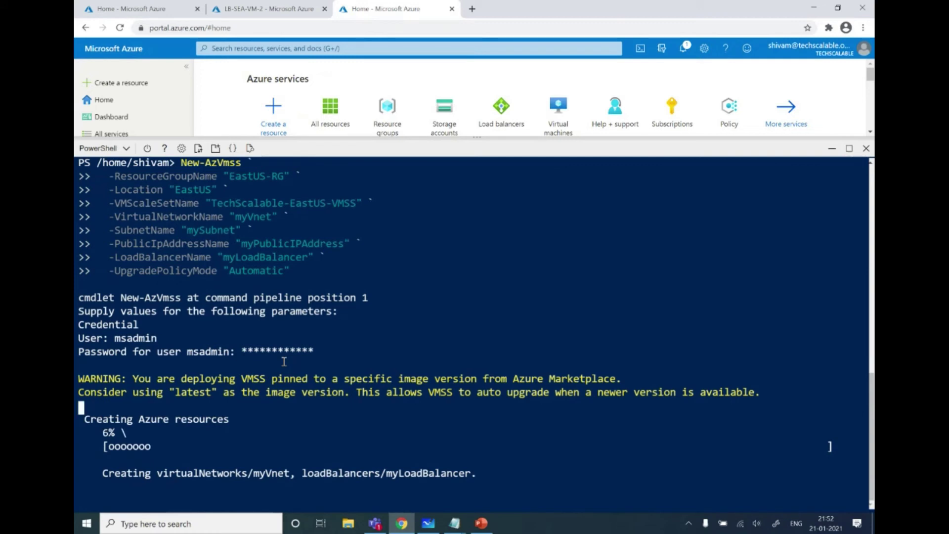
Step: Switch to Microsoft Whiteboard, add 3D edges to the LB box and write "VM" inside the box connected to it
{"action": "left_click", "coordinate": [428, 523]}
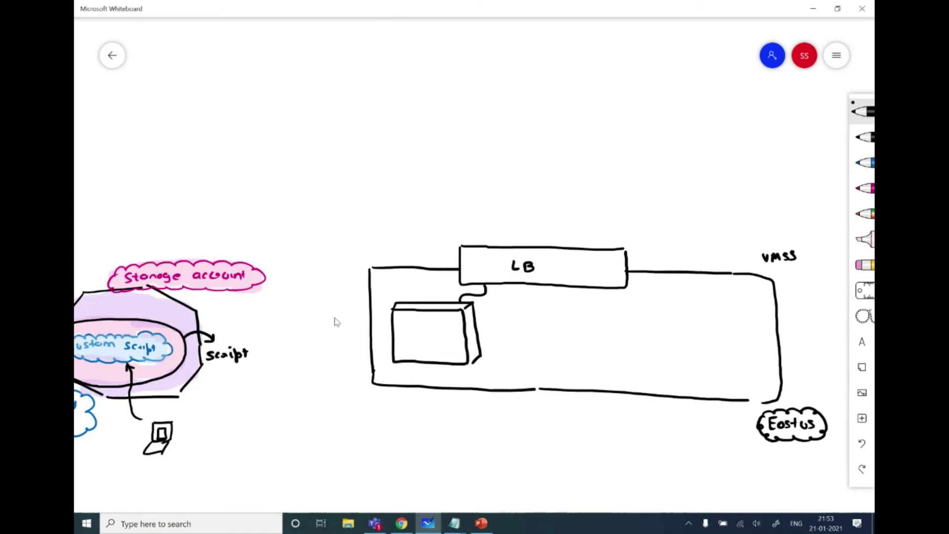
{"action": "scroll", "coordinate": [424, 202], "scroll_direction": "right", "scroll_amount": 5}
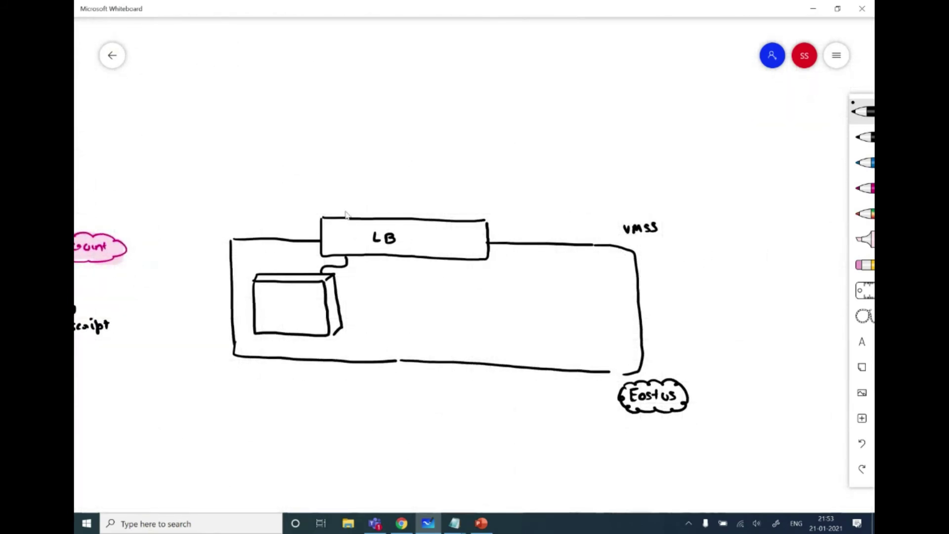
{"action": "mouse_move", "coordinate": [324, 216]}
{"action": "left_mouse_down"}
{"action": "mouse_move", "coordinate": [495, 210]}
{"action": "mouse_move", "coordinate": [488, 221]}
{"action": "mouse_move", "coordinate": [500, 247]}
{"action": "mouse_move", "coordinate": [489, 258]}
{"action": "left_mouse_up"}
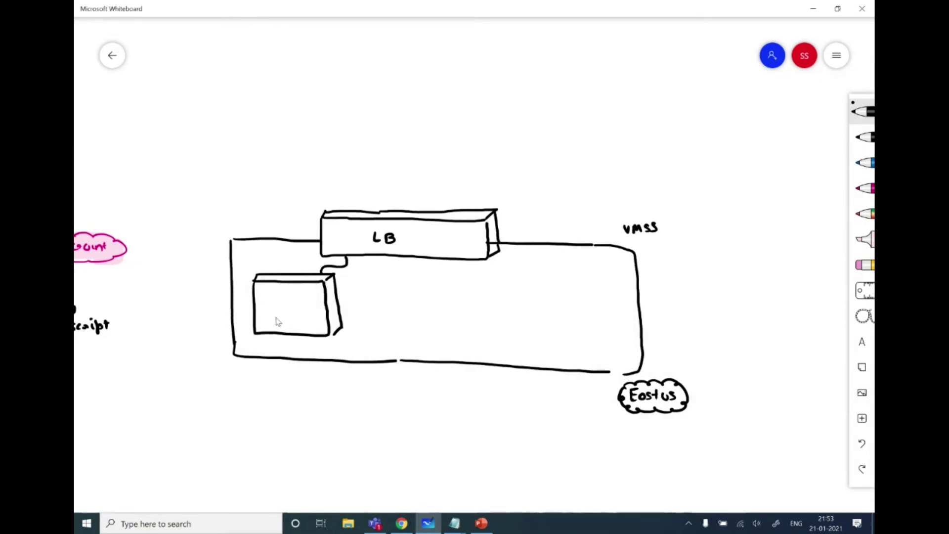
{"action": "left_click_drag", "start_coordinate": [262, 319], "coordinate": [278, 328]}
Step: Write the scaling rule "Scale out → CPU>70%" below the VMSS frame
{"action": "mouse_move", "coordinate": [390, 434]}
{"action": "left_mouse_down"}
{"action": "mouse_move", "coordinate": [382, 443]}
{"action": "mouse_move", "coordinate": [398, 442]}
{"action": "left_mouse_up"}
{"action": "left_click_drag", "start_coordinate": [407, 437], "coordinate": [585, 437]}
{"action": "left_click_drag", "start_coordinate": [597, 435], "coordinate": [591, 437]}
{"action": "left_click_drag", "start_coordinate": [597, 442], "coordinate": [599, 443]}
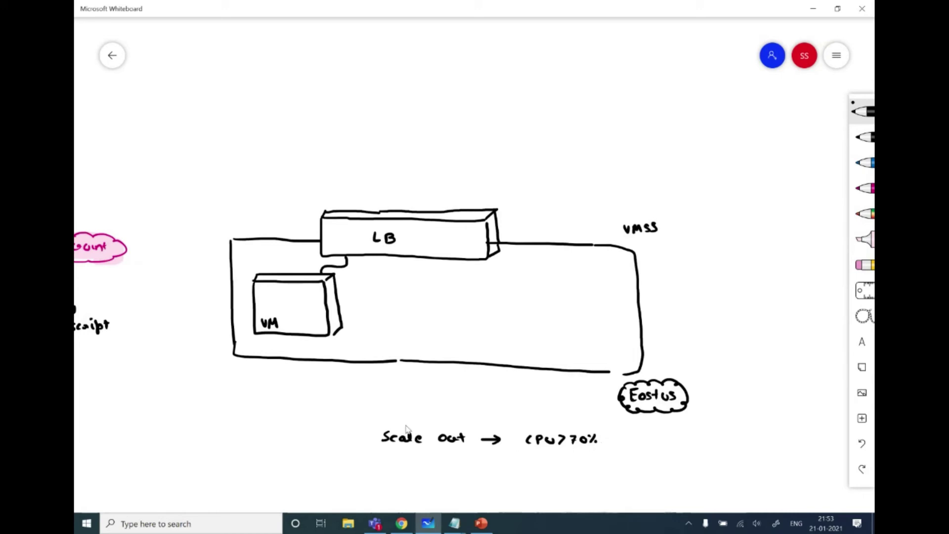
Step: Outline "Scale out" and "CPU>70%" with clouds and draw an arrow following the CPU condition
{"action": "mouse_move", "coordinate": [374, 426]}
{"action": "left_mouse_down"}
{"action": "mouse_move", "coordinate": [438, 423]}
{"action": "mouse_move", "coordinate": [473, 434]}
{"action": "mouse_move", "coordinate": [472, 459]}
{"action": "mouse_move", "coordinate": [377, 458]}
{"action": "mouse_move", "coordinate": [363, 439]}
{"action": "mouse_move", "coordinate": [391, 427]}
{"action": "left_mouse_up"}
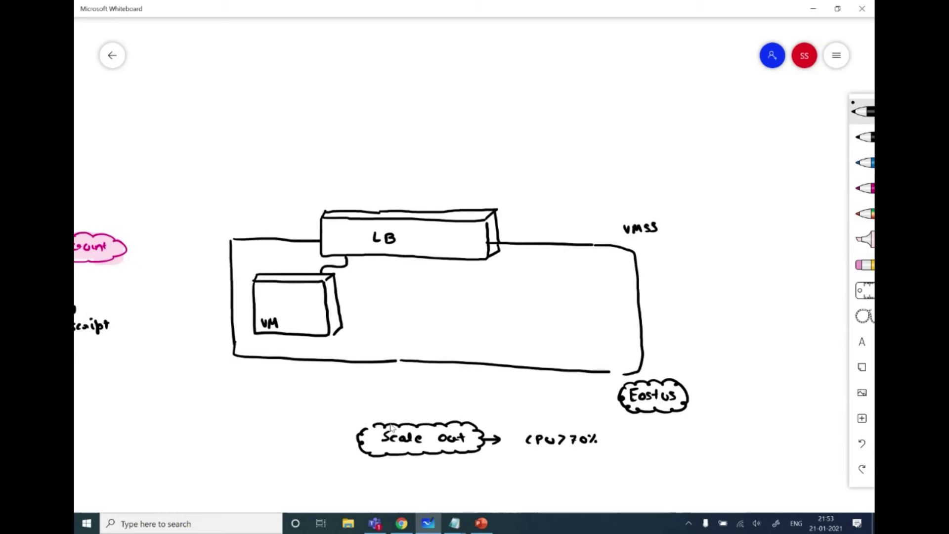
{"action": "left_click_drag", "start_coordinate": [468, 150], "coordinate": [451, 111]}
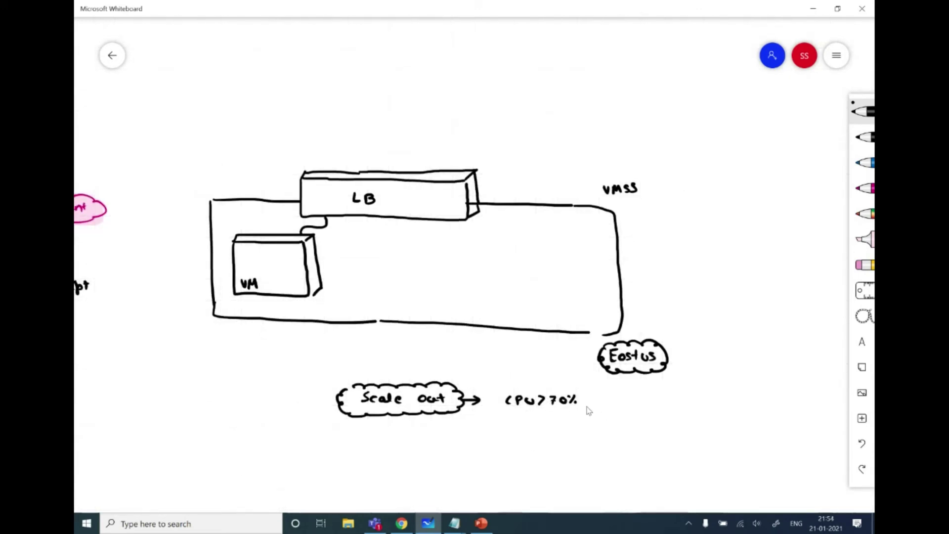
{"action": "mouse_move", "coordinate": [584, 401]}
{"action": "left_mouse_down"}
{"action": "mouse_move", "coordinate": [610, 401]}
{"action": "mouse_move", "coordinate": [602, 405]}
{"action": "left_mouse_up"}
{"action": "mouse_move", "coordinate": [502, 394]}
{"action": "left_mouse_down"}
{"action": "mouse_move", "coordinate": [583, 391]}
{"action": "mouse_move", "coordinate": [578, 422]}
{"action": "mouse_move", "coordinate": [534, 419]}
{"action": "mouse_move", "coordinate": [502, 394]}
{"action": "left_mouse_up"}
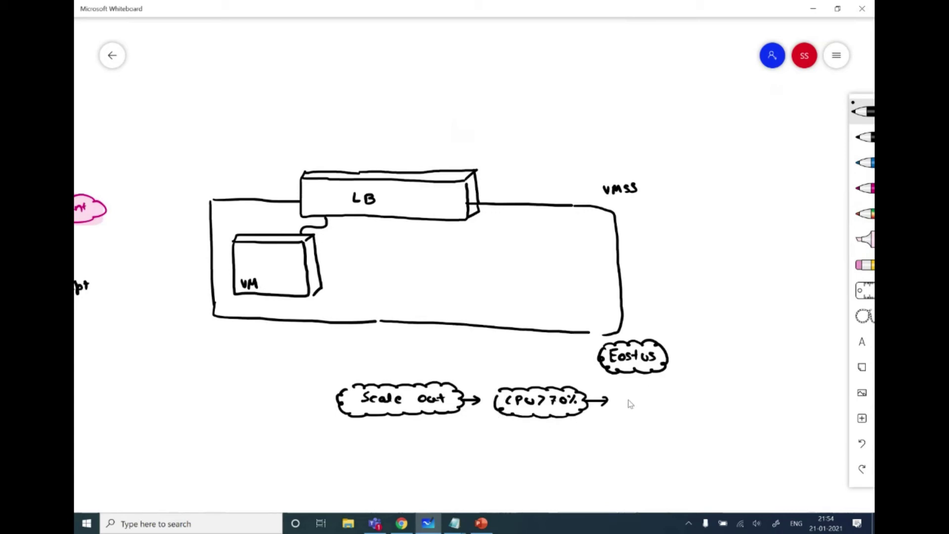
Step: Write "2 VM / 5min" with a trailing arrow in the scale-out row, and note "→ 1000" beside the VMSS label
{"action": "mouse_move", "coordinate": [628, 397]}
{"action": "left_mouse_down"}
{"action": "mouse_move", "coordinate": [644, 408]}
{"action": "mouse_move", "coordinate": [712, 410]}
{"action": "left_mouse_up"}
{"action": "mouse_move", "coordinate": [715, 403]}
{"action": "left_mouse_down"}
{"action": "mouse_move", "coordinate": [748, 402]}
{"action": "mouse_move", "coordinate": [740, 408]}
{"action": "left_mouse_up"}
{"action": "left_click_drag", "start_coordinate": [648, 186], "coordinate": [664, 182]}
{"action": "mouse_move", "coordinate": [657, 177]}
{"action": "left_mouse_down"}
{"action": "mouse_move", "coordinate": [659, 188]}
{"action": "mouse_move", "coordinate": [671, 183]}
{"action": "left_mouse_up"}
{"action": "left_click_drag", "start_coordinate": [678, 175], "coordinate": [684, 175]}
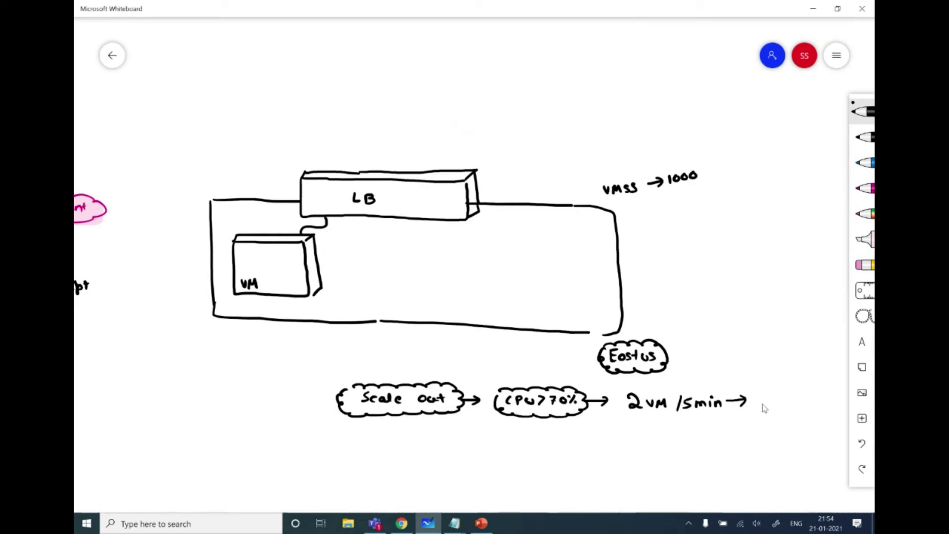
Step: Write "100 VM" at the end of the scale-out row and outline it and "2 VM / 5min" with clouds
{"action": "mouse_move", "coordinate": [760, 397]}
{"action": "left_mouse_down"}
{"action": "mouse_move", "coordinate": [765, 408]}
{"action": "mouse_move", "coordinate": [777, 397]}
{"action": "left_mouse_up"}
{"action": "left_click_drag", "start_coordinate": [787, 398], "coordinate": [787, 399]}
{"action": "left_click_drag", "start_coordinate": [794, 396], "coordinate": [804, 395]}
{"action": "left_click_drag", "start_coordinate": [805, 396], "coordinate": [819, 406]}
{"action": "mouse_move", "coordinate": [756, 397]}
{"action": "left_mouse_down"}
{"action": "mouse_move", "coordinate": [775, 386]}
{"action": "mouse_move", "coordinate": [820, 388]}
{"action": "mouse_move", "coordinate": [824, 414]}
{"action": "mouse_move", "coordinate": [759, 418]}
{"action": "mouse_move", "coordinate": [755, 395]}
{"action": "left_mouse_up"}
{"action": "mouse_move", "coordinate": [619, 387]}
{"action": "left_mouse_down"}
{"action": "mouse_move", "coordinate": [722, 391]}
{"action": "mouse_move", "coordinate": [702, 426]}
{"action": "mouse_move", "coordinate": [628, 428]}
{"action": "mouse_move", "coordinate": [617, 399]}
{"action": "left_mouse_up"}
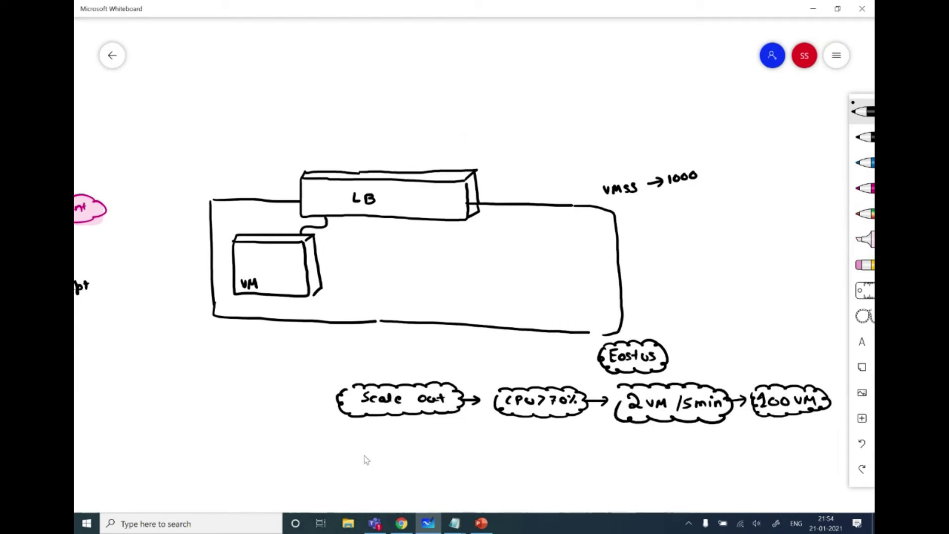
Step: Write "Scale in" below the scale-out row and outline it with a cloud
{"action": "mouse_move", "coordinate": [368, 444]}
{"action": "left_mouse_down"}
{"action": "mouse_move", "coordinate": [354, 460]}
{"action": "mouse_move", "coordinate": [390, 457]}
{"action": "left_mouse_up"}
{"action": "left_click_drag", "start_coordinate": [391, 442], "coordinate": [399, 451]}
{"action": "left_click_drag", "start_coordinate": [418, 456], "coordinate": [425, 454]}
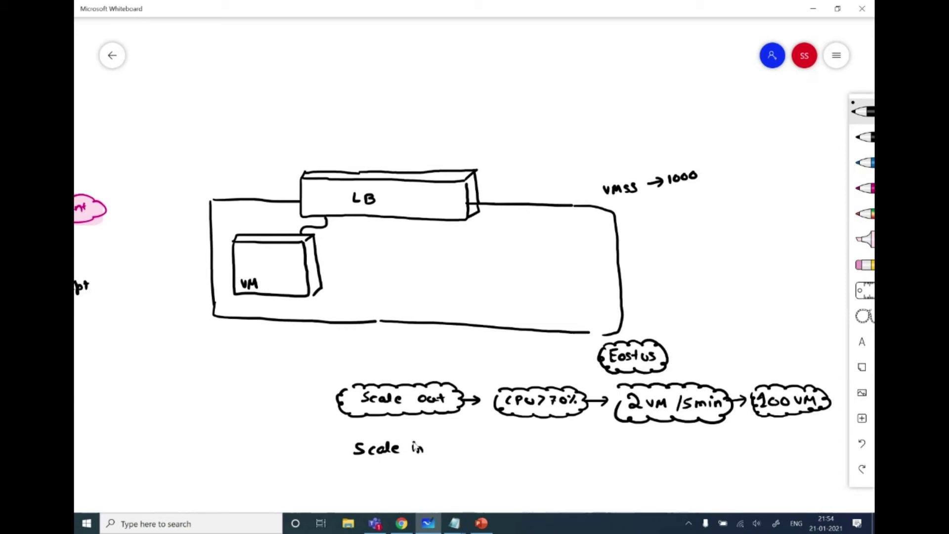
{"action": "mouse_move", "coordinate": [352, 448]}
{"action": "left_mouse_down"}
{"action": "mouse_move", "coordinate": [391, 433]}
{"action": "mouse_move", "coordinate": [442, 456]}
{"action": "mouse_move", "coordinate": [373, 469]}
{"action": "mouse_move", "coordinate": [350, 446]}
{"action": "left_mouse_up"}
Step: Draw an arrow from "Scale in" to the handwritten condition "CPU < 40 %" and outline the condition with a cloud
{"action": "mouse_move", "coordinate": [447, 450]}
{"action": "left_mouse_down"}
{"action": "mouse_move", "coordinate": [476, 450]}
{"action": "mouse_move", "coordinate": [472, 458]}
{"action": "left_mouse_up"}
{"action": "mouse_move", "coordinate": [509, 449]}
{"action": "left_mouse_down"}
{"action": "mouse_move", "coordinate": [505, 457]}
{"action": "mouse_move", "coordinate": [557, 461]}
{"action": "left_mouse_up"}
{"action": "left_click_drag", "start_coordinate": [573, 451], "coordinate": [583, 460]}
{"action": "left_click", "coordinate": [592, 460]}
{"action": "mouse_move", "coordinate": [494, 444]}
{"action": "left_mouse_down"}
{"action": "mouse_move", "coordinate": [613, 458]}
{"action": "mouse_move", "coordinate": [576, 478]}
{"action": "mouse_move", "coordinate": [506, 477]}
{"action": "mouse_move", "coordinate": [487, 445]}
{"action": "left_mouse_up"}
Step: Complete the scale-in row with arrows leading to "2 VM / 5min" and "1 VM", each outlined with a cloud
{"action": "mouse_move", "coordinate": [613, 454]}
{"action": "left_mouse_down"}
{"action": "mouse_move", "coordinate": [691, 456]}
{"action": "mouse_move", "coordinate": [725, 470]}
{"action": "mouse_move", "coordinate": [732, 461]}
{"action": "left_mouse_up"}
{"action": "mouse_move", "coordinate": [641, 448]}
{"action": "left_mouse_down"}
{"action": "mouse_move", "coordinate": [657, 437]}
{"action": "mouse_move", "coordinate": [698, 444]}
{"action": "mouse_move", "coordinate": [754, 467]}
{"action": "mouse_move", "coordinate": [693, 478]}
{"action": "mouse_move", "coordinate": [636, 467]}
{"action": "mouse_move", "coordinate": [659, 443]}
{"action": "left_mouse_up"}
{"action": "mouse_move", "coordinate": [752, 456]}
{"action": "left_mouse_down"}
{"action": "mouse_move", "coordinate": [811, 445]}
{"action": "mouse_move", "coordinate": [791, 434]}
{"action": "mouse_move", "coordinate": [821, 450]}
{"action": "mouse_move", "coordinate": [778, 460]}
{"action": "mouse_move", "coordinate": [775, 441]}
{"action": "left_mouse_up"}
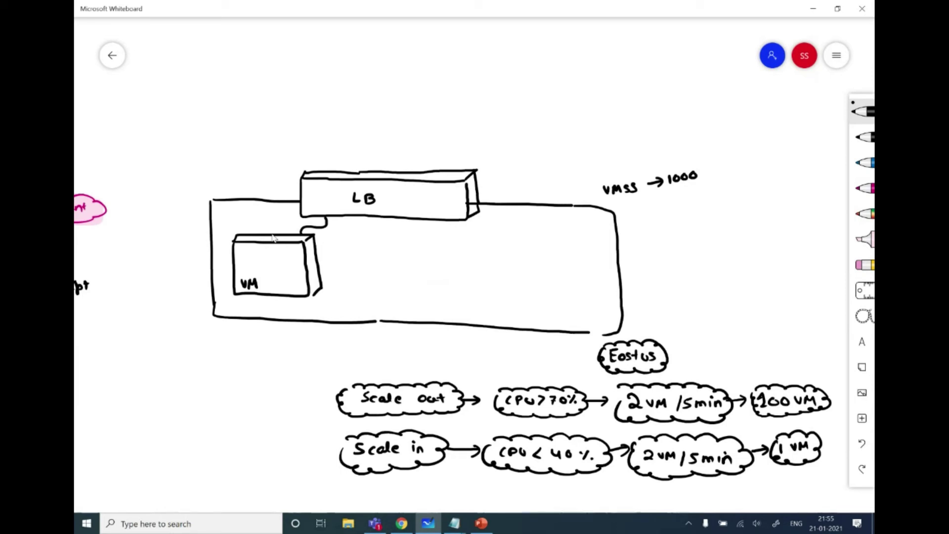
Step: Draw two more 3D boxes labelled "VM" inside the VMSS frame and connect both to the load balancer
{"action": "left_click_drag", "start_coordinate": [345, 242], "coordinate": [417, 242]}
{"action": "mouse_move", "coordinate": [342, 244]}
{"action": "left_mouse_down"}
{"action": "mouse_move", "coordinate": [390, 296]}
{"action": "mouse_move", "coordinate": [426, 249]}
{"action": "left_mouse_up"}
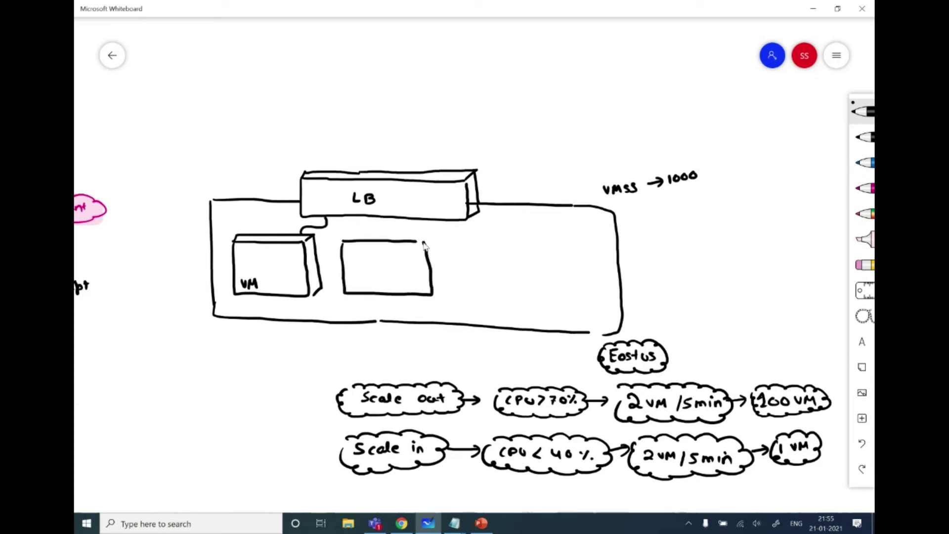
{"action": "mouse_move", "coordinate": [343, 242]}
{"action": "left_mouse_down"}
{"action": "mouse_move", "coordinate": [435, 233]}
{"action": "mouse_move", "coordinate": [444, 291]}
{"action": "mouse_move", "coordinate": [435, 296]}
{"action": "left_mouse_up"}
{"action": "mouse_move", "coordinate": [455, 242]}
{"action": "left_mouse_down"}
{"action": "mouse_move", "coordinate": [526, 239]}
{"action": "mouse_move", "coordinate": [483, 299]}
{"action": "mouse_move", "coordinate": [459, 234]}
{"action": "mouse_move", "coordinate": [532, 233]}
{"action": "mouse_move", "coordinate": [533, 296]}
{"action": "left_mouse_up"}
{"action": "left_click_drag", "start_coordinate": [376, 218], "coordinate": [374, 234]}
{"action": "left_click_drag", "start_coordinate": [448, 222], "coordinate": [476, 234]}
{"action": "left_click_drag", "start_coordinate": [352, 275], "coordinate": [374, 279]}
{"action": "left_click_drag", "start_coordinate": [461, 277], "coordinate": [483, 284]}
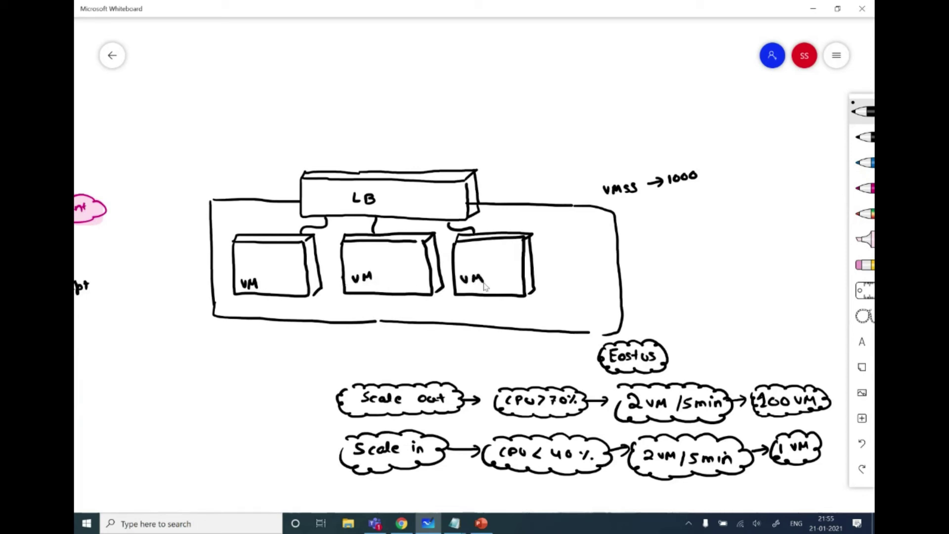
Step: Draw a blue document symbol inside each of the three VM boxes
{"action": "left_click", "coordinate": [864, 162]}
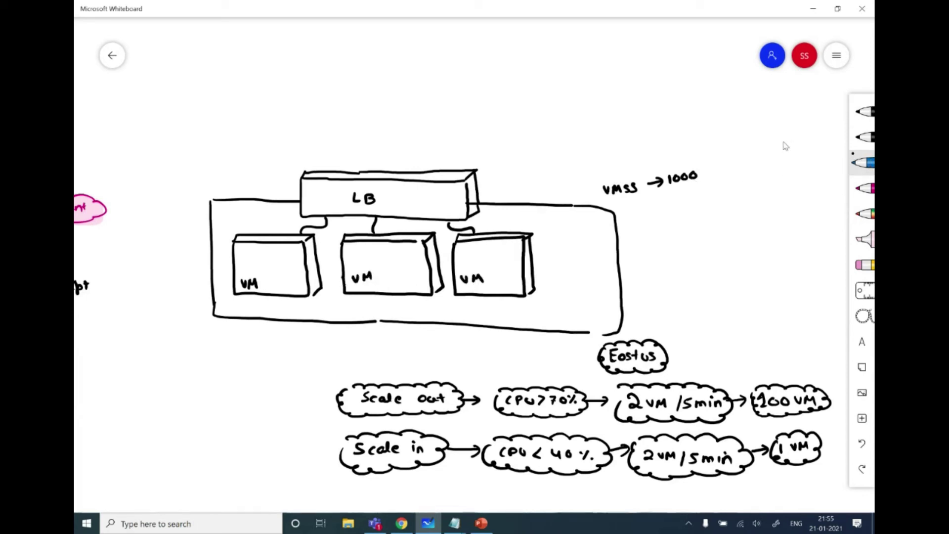
{"action": "mouse_move", "coordinate": [274, 257]}
{"action": "left_mouse_down"}
{"action": "mouse_move", "coordinate": [291, 255]}
{"action": "mouse_move", "coordinate": [274, 262]}
{"action": "mouse_move", "coordinate": [289, 272]}
{"action": "left_mouse_up"}
{"action": "mouse_move", "coordinate": [399, 256]}
{"action": "left_mouse_down"}
{"action": "mouse_move", "coordinate": [414, 267]}
{"action": "mouse_move", "coordinate": [398, 272]}
{"action": "mouse_move", "coordinate": [412, 268]}
{"action": "left_mouse_up"}
{"action": "mouse_move", "coordinate": [493, 256]}
{"action": "left_mouse_down"}
{"action": "mouse_move", "coordinate": [495, 275]}
{"action": "mouse_move", "coordinate": [497, 262]}
{"action": "mouse_move", "coordinate": [502, 270]}
{"action": "left_mouse_up"}
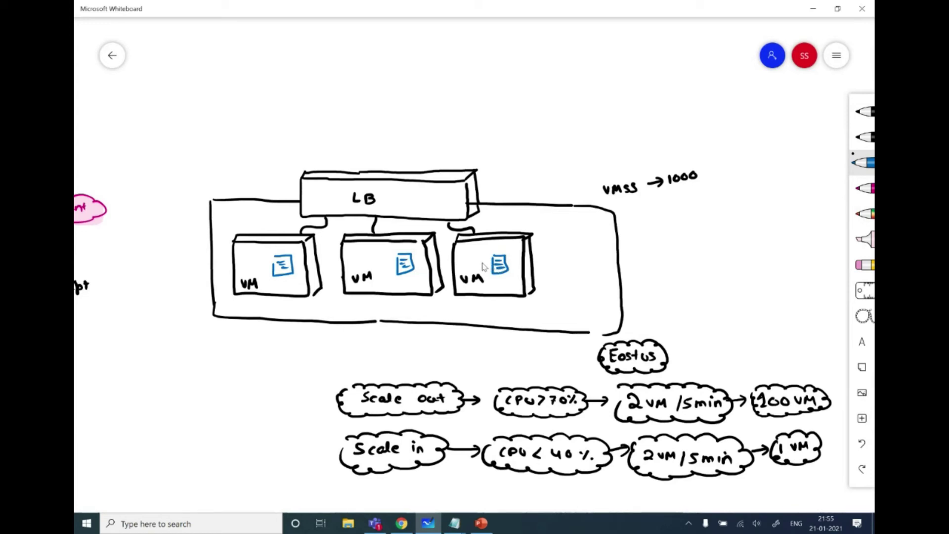
Step: Draw a black polygon beside the VMSS frame with a clouded "SA" label and a blue document symbol inside
{"action": "left_click", "coordinate": [866, 138]}
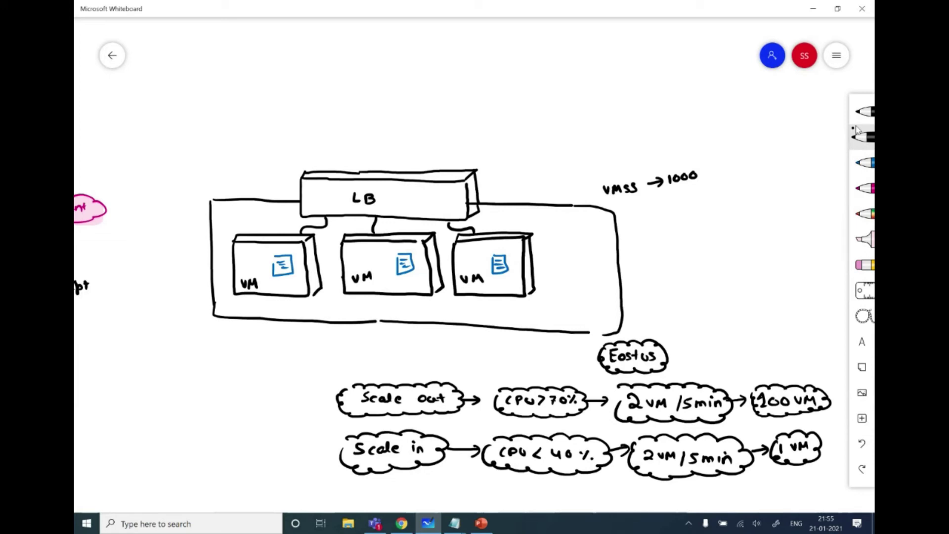
{"action": "mouse_move", "coordinate": [169, 245]}
{"action": "left_mouse_down"}
{"action": "mouse_move", "coordinate": [144, 251]}
{"action": "mouse_move", "coordinate": [139, 275]}
{"action": "mouse_move", "coordinate": [196, 281]}
{"action": "mouse_move", "coordinate": [186, 251]}
{"action": "mouse_move", "coordinate": [169, 246]}
{"action": "left_mouse_up"}
{"action": "mouse_move", "coordinate": [161, 228]}
{"action": "left_mouse_down"}
{"action": "mouse_move", "coordinate": [155, 238]}
{"action": "mouse_move", "coordinate": [171, 233]}
{"action": "left_mouse_up"}
{"action": "left_click", "coordinate": [860, 163]}
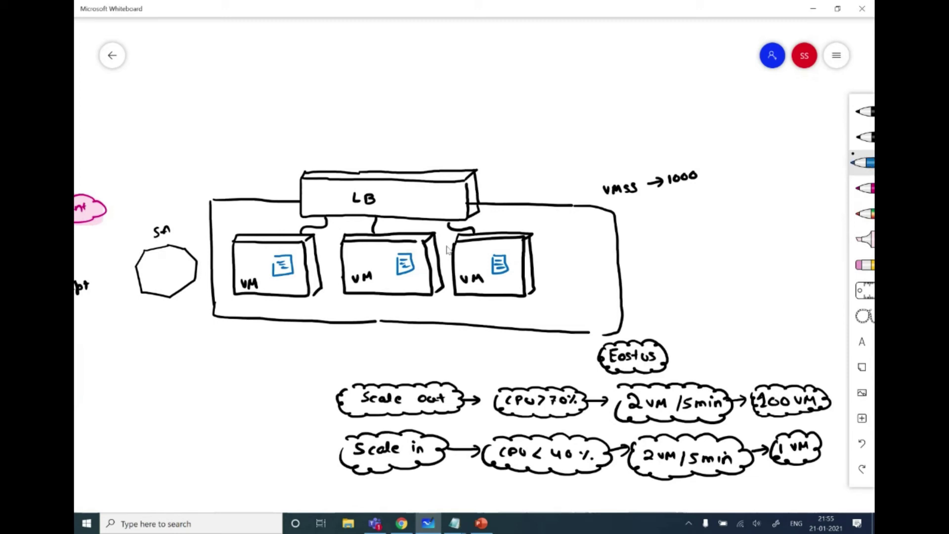
{"action": "left_click_drag", "start_coordinate": [156, 262], "coordinate": [172, 277]}
{"action": "left_click", "coordinate": [864, 137]}
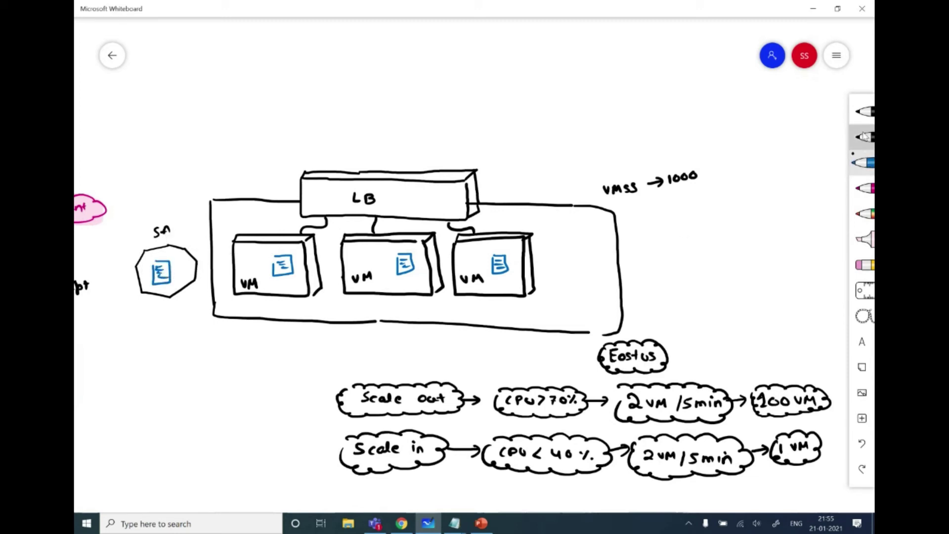
{"action": "mouse_move", "coordinate": [146, 229]}
{"action": "left_mouse_down"}
{"action": "mouse_move", "coordinate": [175, 223]}
{"action": "mouse_move", "coordinate": [184, 248]}
{"action": "mouse_move", "coordinate": [144, 250]}
{"action": "mouse_move", "coordinate": [140, 228]}
{"action": "left_mouse_up"}
Step: Draw blue arrows from the SA polygon to the first VM and from below into the polygon's document symbol
{"action": "left_click", "coordinate": [862, 171]}
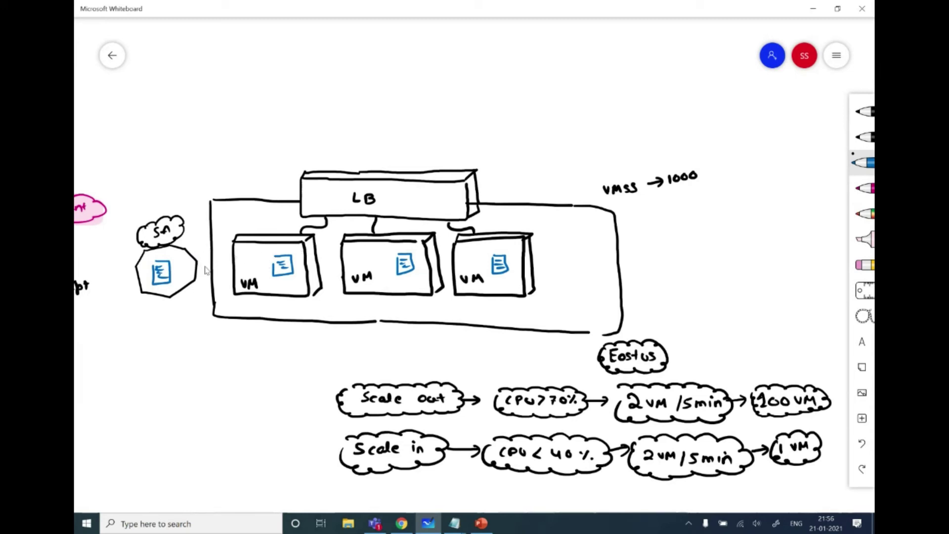
{"action": "left_click_drag", "start_coordinate": [198, 265], "coordinate": [249, 257]}
{"action": "mouse_move", "coordinate": [165, 318]}
{"action": "left_mouse_down"}
{"action": "mouse_move", "coordinate": [164, 292]}
{"action": "mouse_move", "coordinate": [170, 296]}
{"action": "left_mouse_up"}
Step: Review the Southeast Asia load balancer and storage account sketch next to the scale set drawing
{"action": "left_click", "coordinate": [401, 525]}
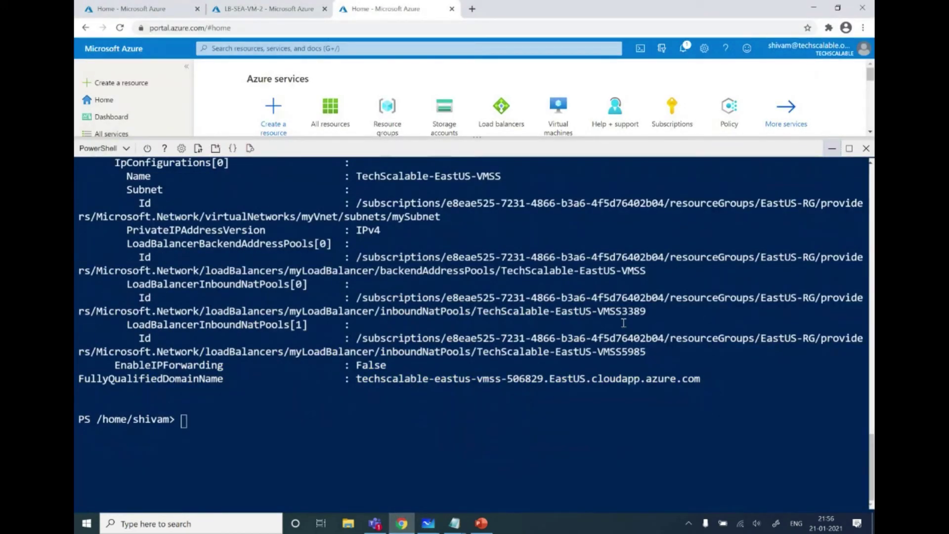
{"action": "left_click", "coordinate": [428, 523]}
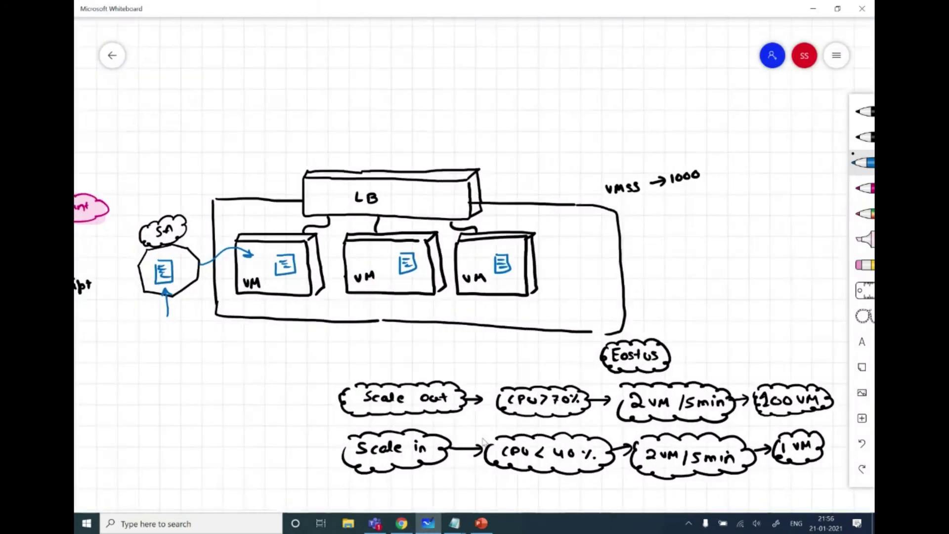
{"action": "scroll", "coordinate": [544, 443], "scroll_direction": "left", "scroll_amount": 10}
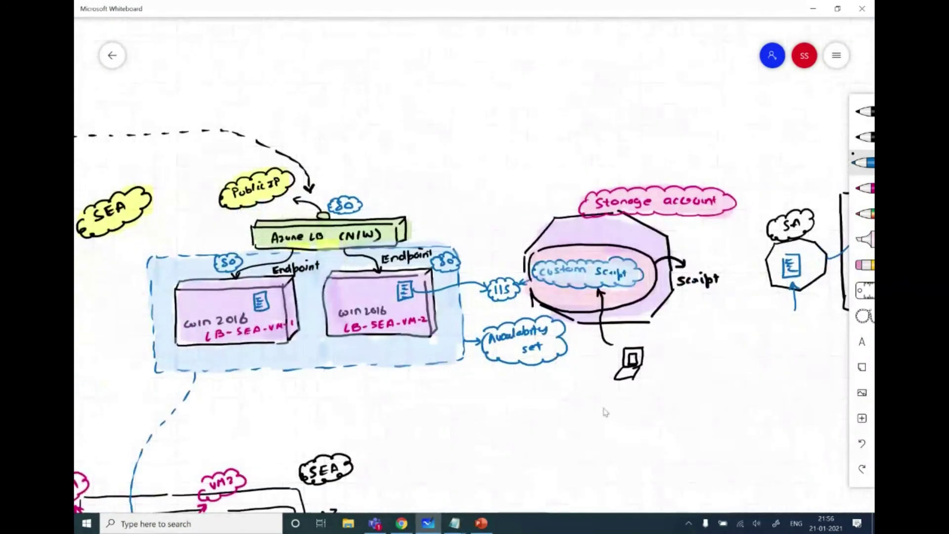
{"action": "scroll", "coordinate": [431, 397], "scroll_direction": "down", "scroll_amount": 3, "text": "ctrl"}
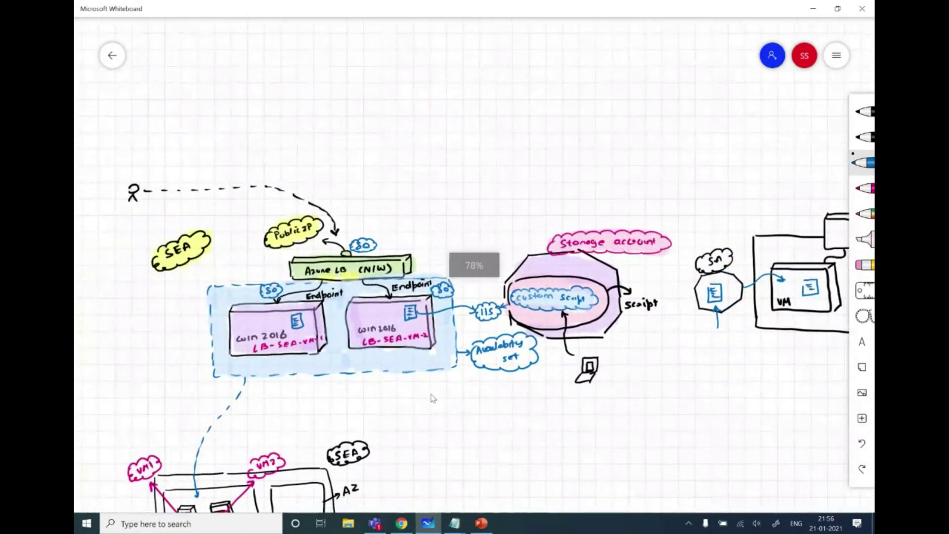
Step: Switch to the Azure portal in Chrome and open the sea-vm-lb load balancer from LB-SEA-VM-2's resource group, SEA-RG
{"action": "key", "text": "alt+Tab"}
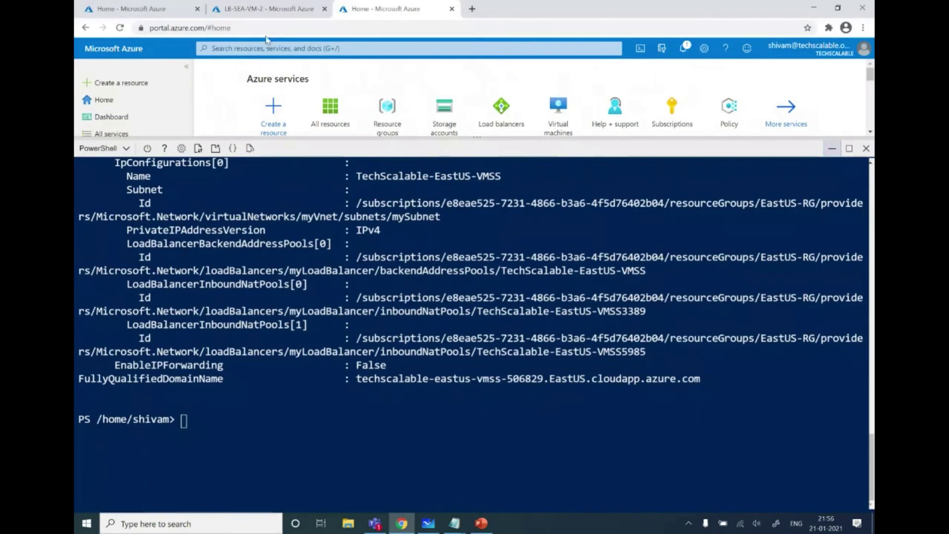
{"action": "left_click", "coordinate": [267, 8]}
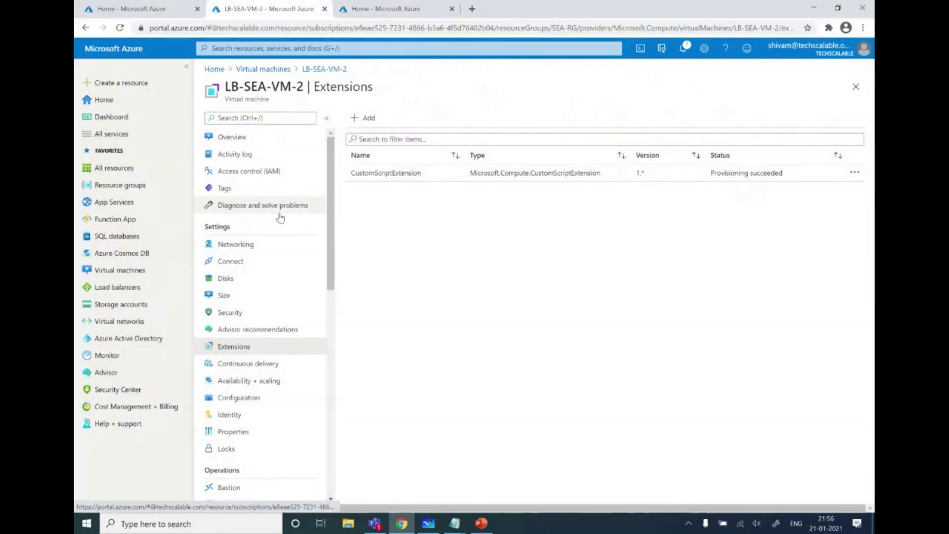
{"action": "left_click", "coordinate": [245, 138]}
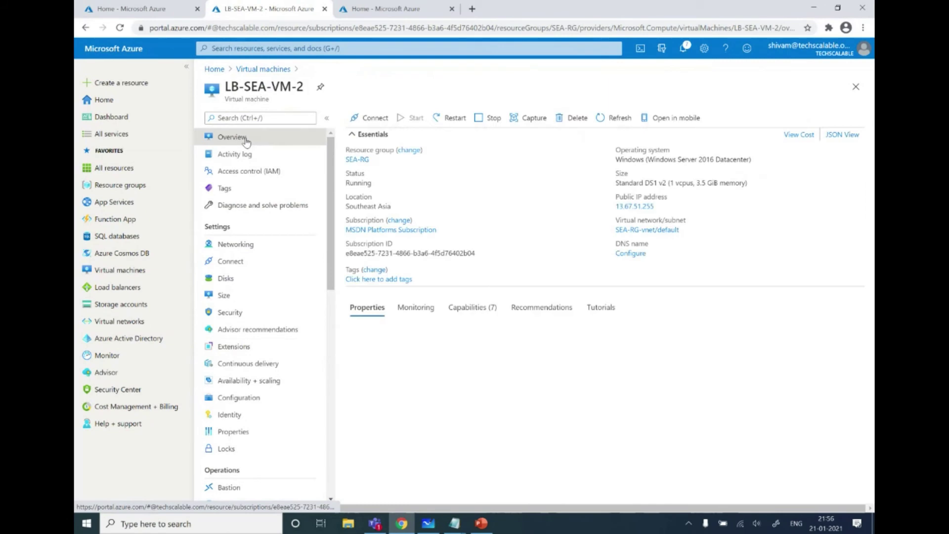
{"action": "left_click", "coordinate": [358, 159]}
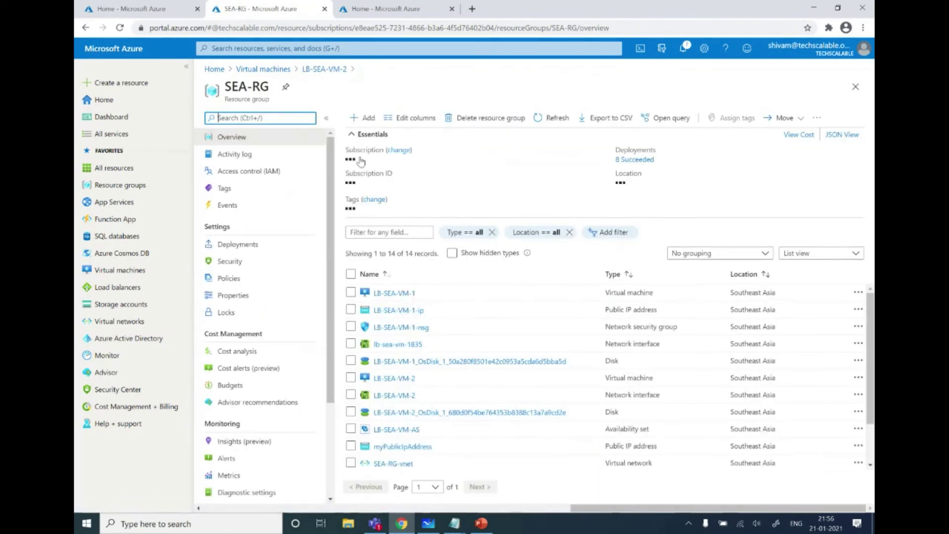
{"action": "scroll", "coordinate": [439, 343], "scroll_direction": "down", "scroll_amount": 1}
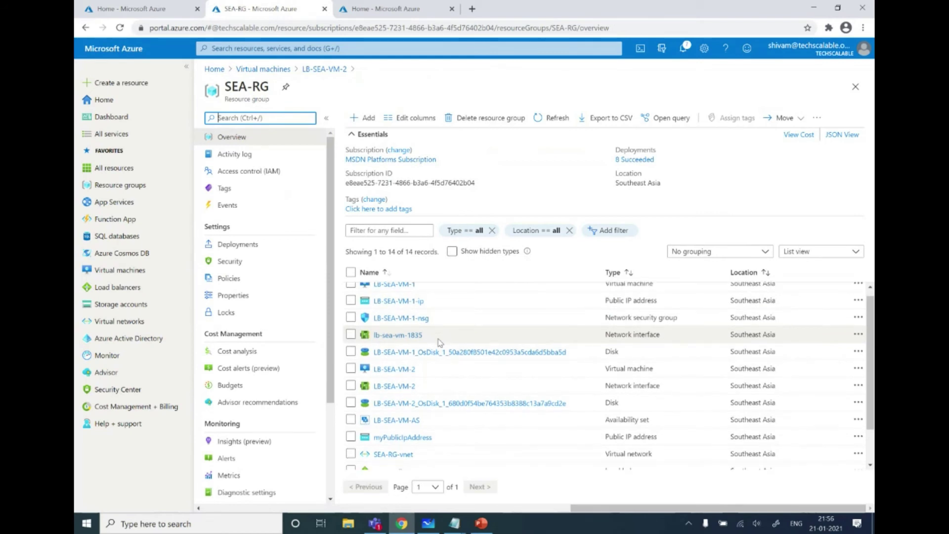
{"action": "scroll", "coordinate": [440, 343], "scroll_direction": "down", "scroll_amount": 3}
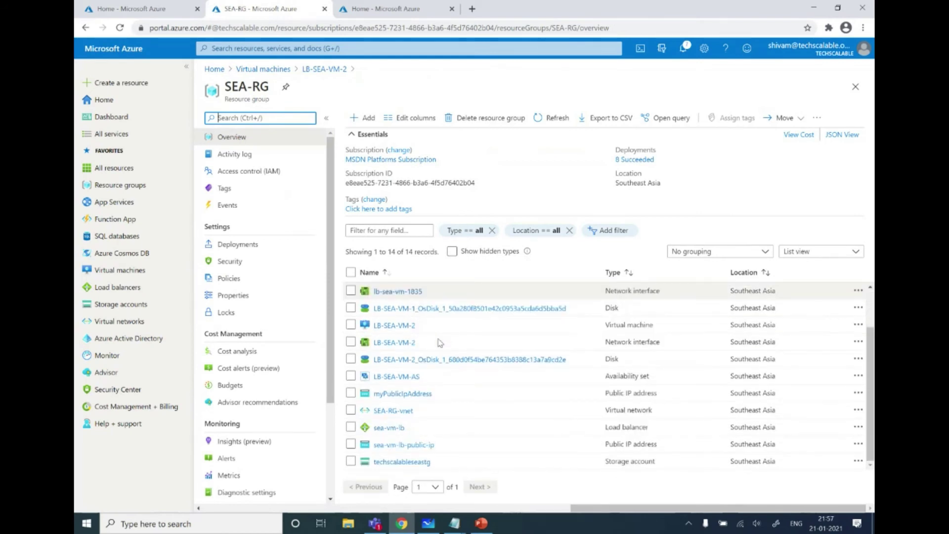
{"action": "left_click", "coordinate": [389, 428]}
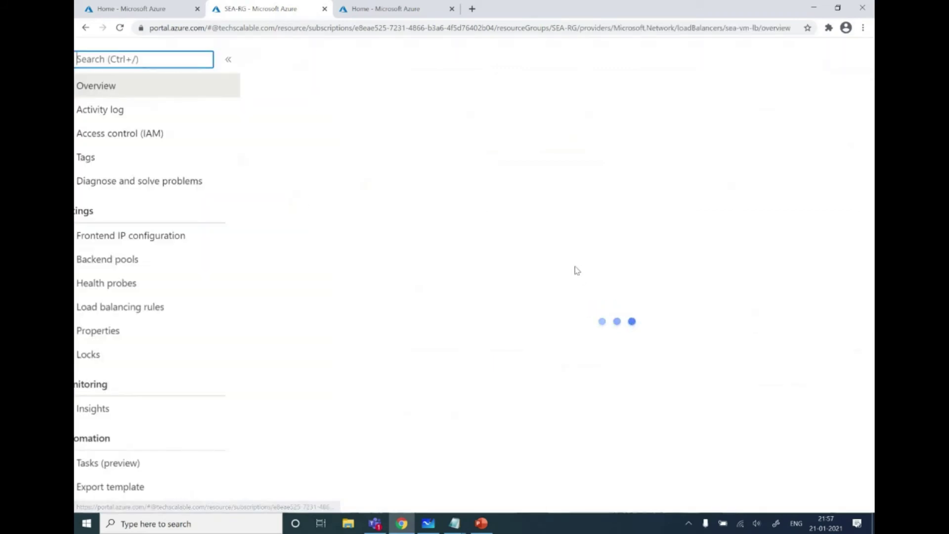
Step: Copy the public IP address of the sea-vm-lb load balancer
{"action": "key", "text": "ctrl+plus"}
{"action": "key", "text": "ctrl+plus"}
{"action": "key", "text": "ctrl+plus"}
{"action": "key", "text": "ctrl+minus"}
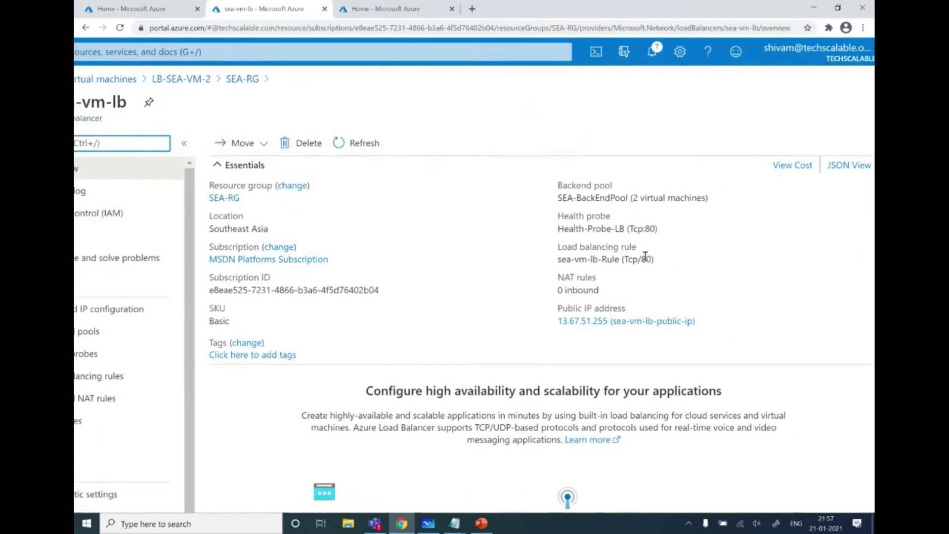
{"action": "left_click", "coordinate": [704, 320]}
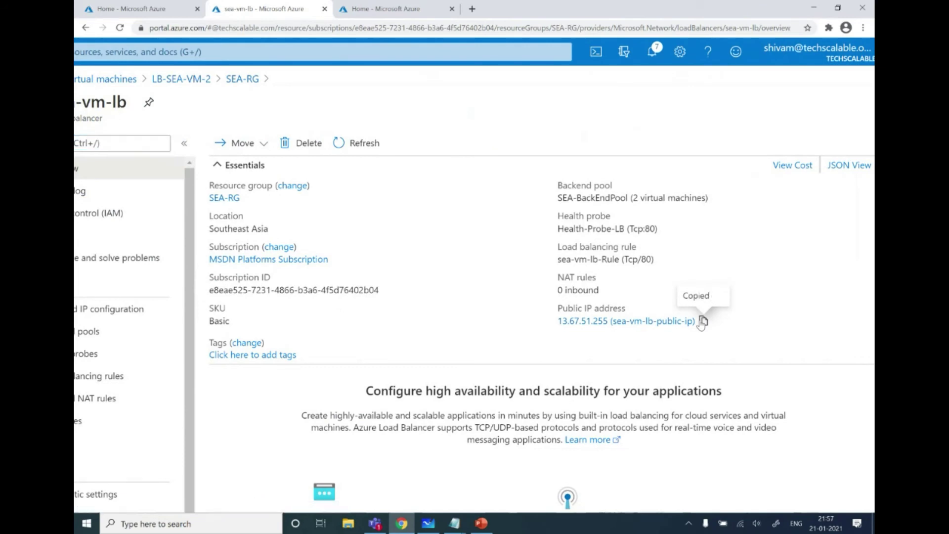
Step: Open 13.67.51.255 in a new browser tab, removing the resource name from the pasted address
{"action": "left_click", "coordinate": [472, 10]}
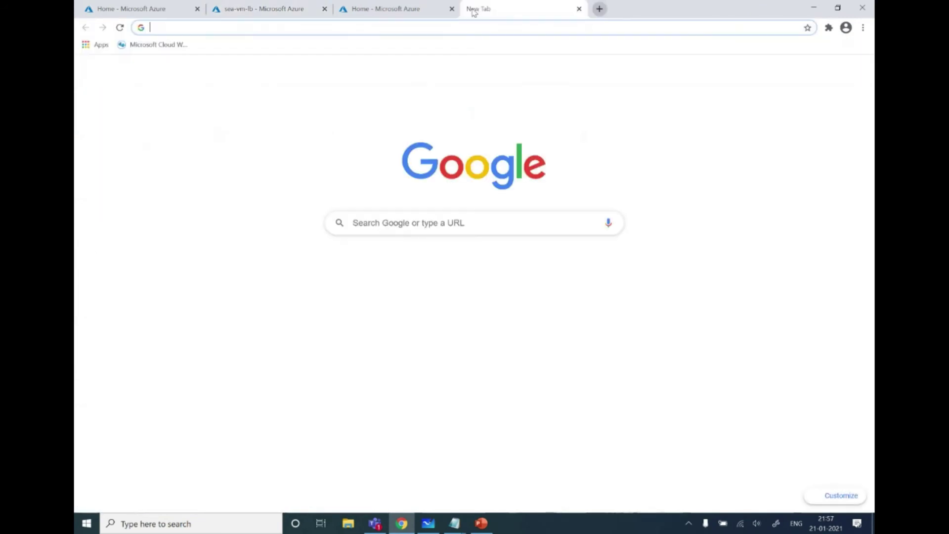
{"action": "key", "text": "ctrl+v"}
{"action": "key", "text": "BackSpace"}
{"action": "key", "text": "BackSpace"}
{"action": "key", "text": "BackSpace"}
{"action": "key", "text": "BackSpace"}
{"action": "key", "text": "BackSpace"}
{"action": "key", "text": "BackSpace"}
{"action": "key", "text": "BackSpace"}
{"action": "key", "text": "BackSpace"}
{"action": "key", "text": "BackSpace"}
{"action": "key", "text": "BackSpace"}
{"action": "key", "text": "BackSpace"}
{"action": "key", "text": "BackSpace"}
{"action": "key", "text": "BackSpace"}
{"action": "key", "text": "BackSpace"}
{"action": "key", "text": "BackSpace"}
{"action": "key", "text": "BackSpace"}
{"action": "key", "text": "BackSpace"}
{"action": "key", "text": "BackSpace"}
{"action": "key", "text": "BackSpace"}
{"action": "key", "text": "BackSpace"}
{"action": "key", "text": "BackSpace"}
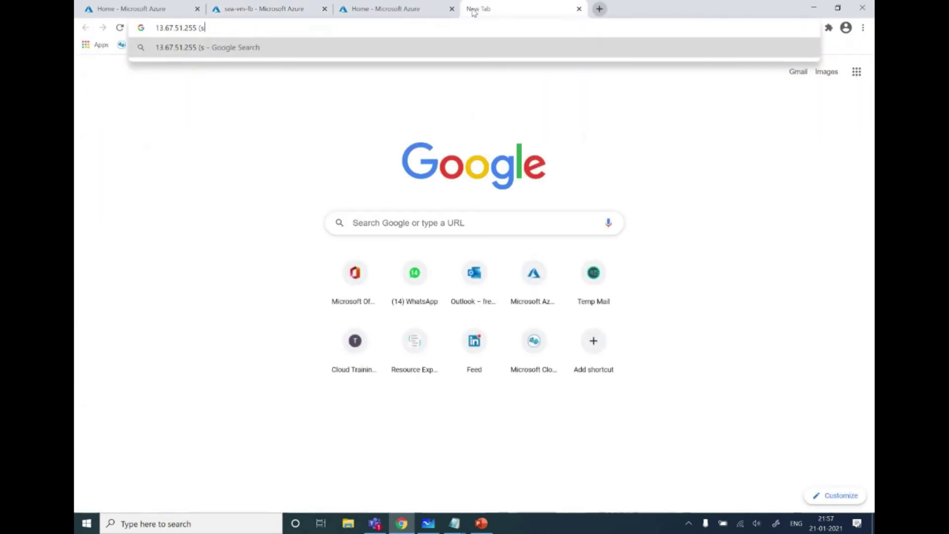
{"action": "key", "text": "Return"}
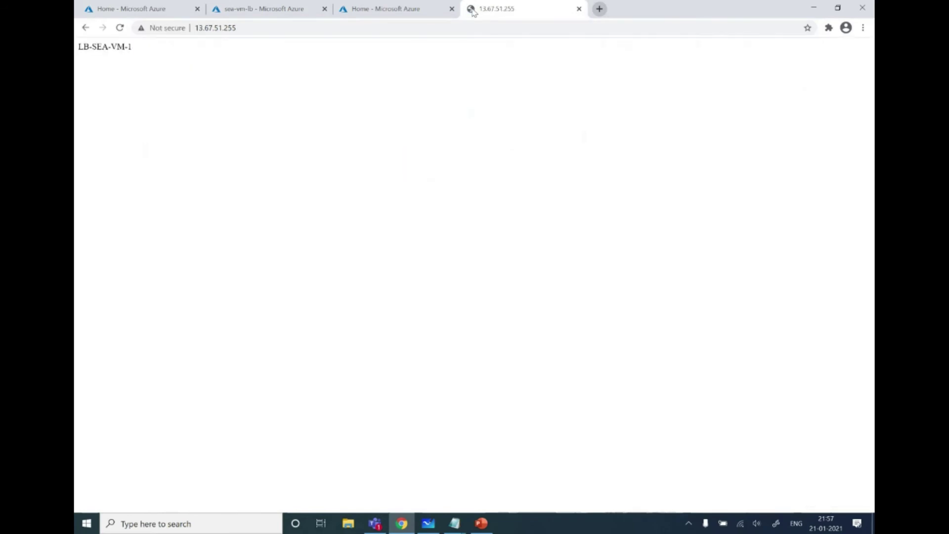
Step: Reload the page served by the load balancer and select its address
{"action": "key", "text": "F5"}
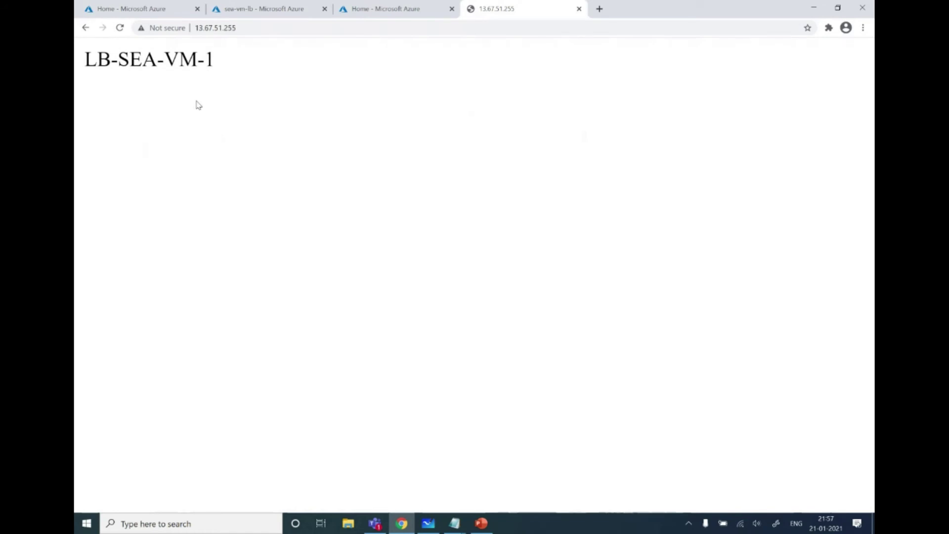
{"action": "left_click", "coordinate": [244, 29]}
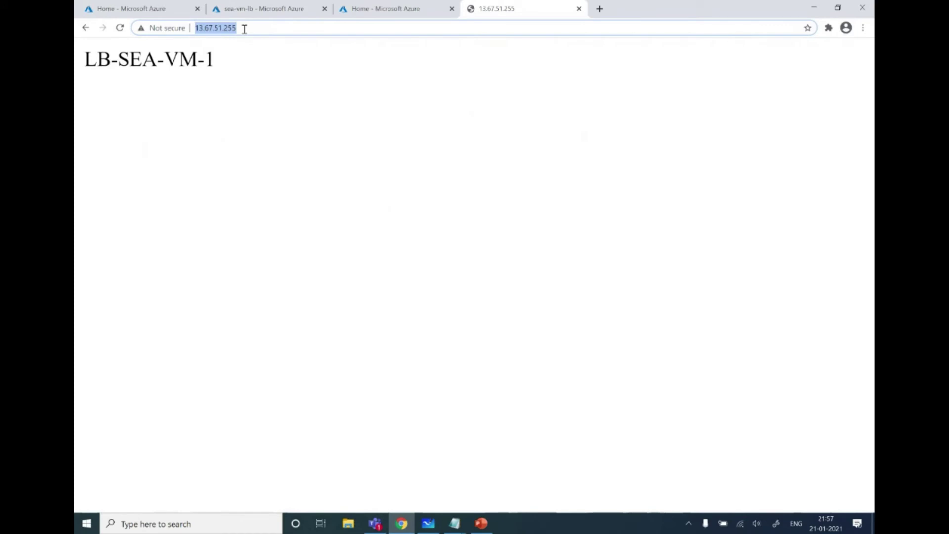
{"action": "key", "text": "alt+Tab"}
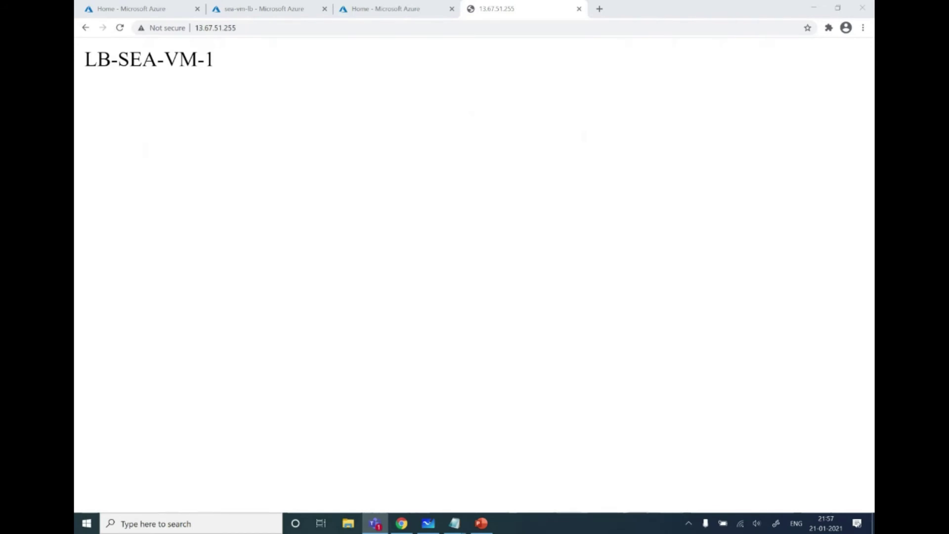
{"action": "key", "text": "ctrl+minus"}
{"action": "key", "text": "ctrl+minus"}
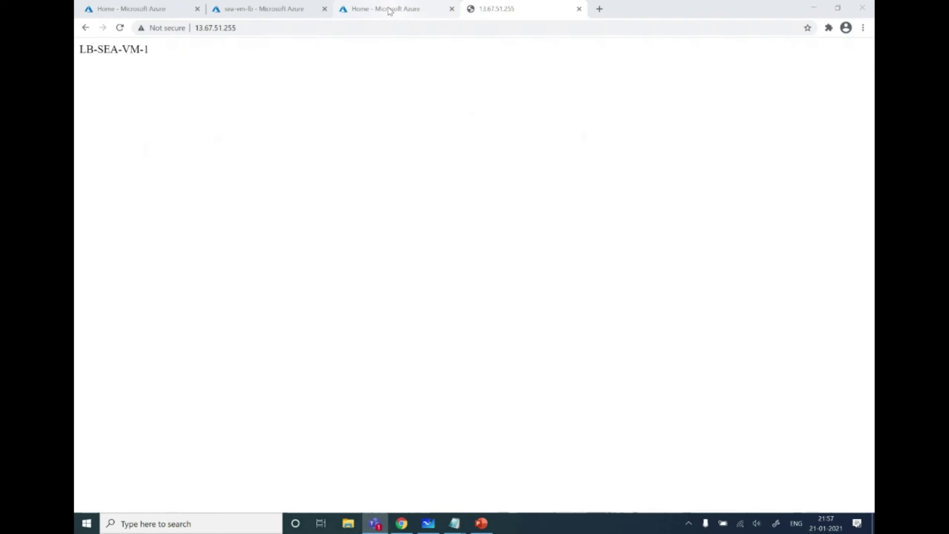
Step: Switch to Microsoft Whiteboard and highlight the Scale out and Scale in clouds in light purple
{"action": "left_click", "coordinate": [434, 528]}
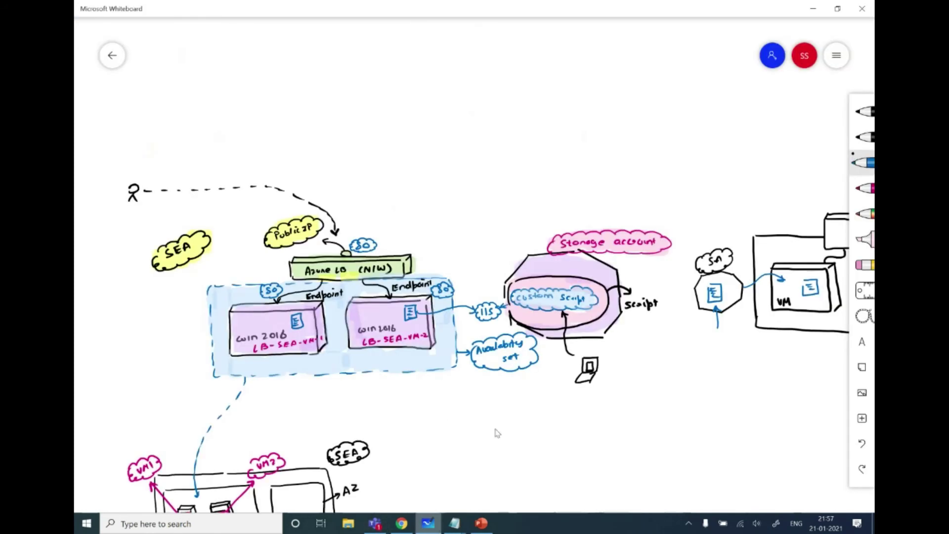
{"action": "left_click_drag", "start_coordinate": [626, 440], "coordinate": [221, 431]}
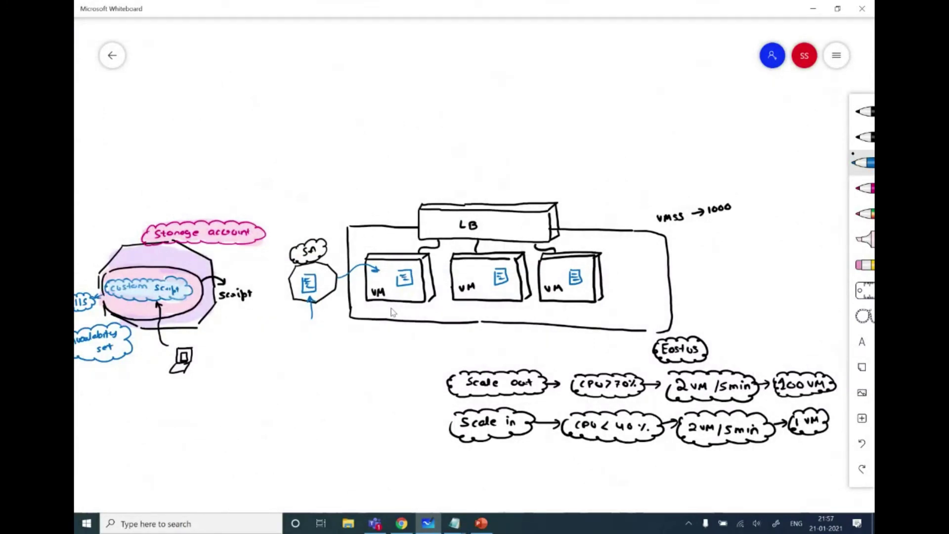
{"action": "left_click", "coordinate": [864, 240]}
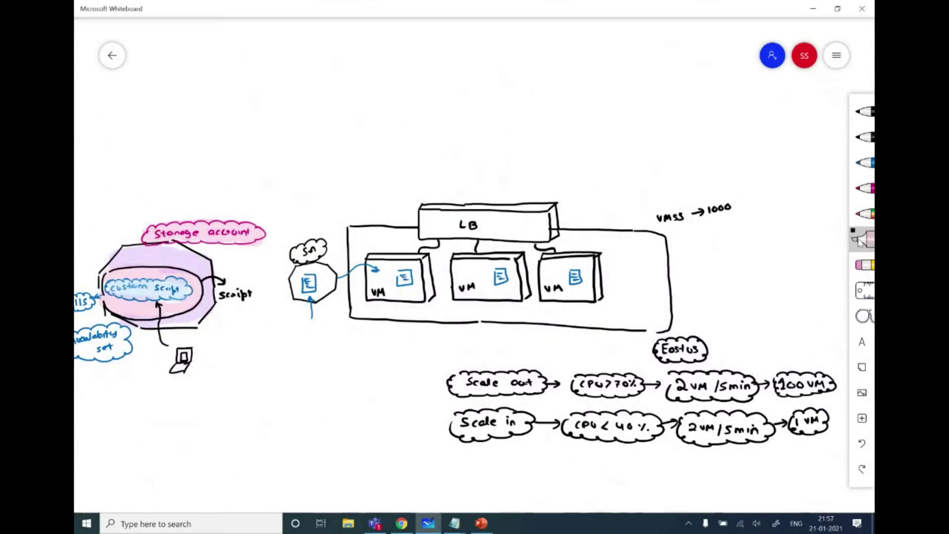
{"action": "left_click", "coordinate": [865, 240]}
{"action": "left_click", "coordinate": [836, 265]}
{"action": "mouse_move", "coordinate": [457, 386]}
{"action": "left_mouse_down"}
{"action": "mouse_move", "coordinate": [544, 385]}
{"action": "mouse_move", "coordinate": [451, 389]}
{"action": "left_mouse_up"}
{"action": "mouse_move", "coordinate": [468, 431]}
{"action": "left_mouse_down"}
{"action": "mouse_move", "coordinate": [490, 420]}
{"action": "mouse_move", "coordinate": [524, 420]}
{"action": "mouse_move", "coordinate": [455, 430]}
{"action": "mouse_move", "coordinate": [482, 423]}
{"action": "left_mouse_up"}
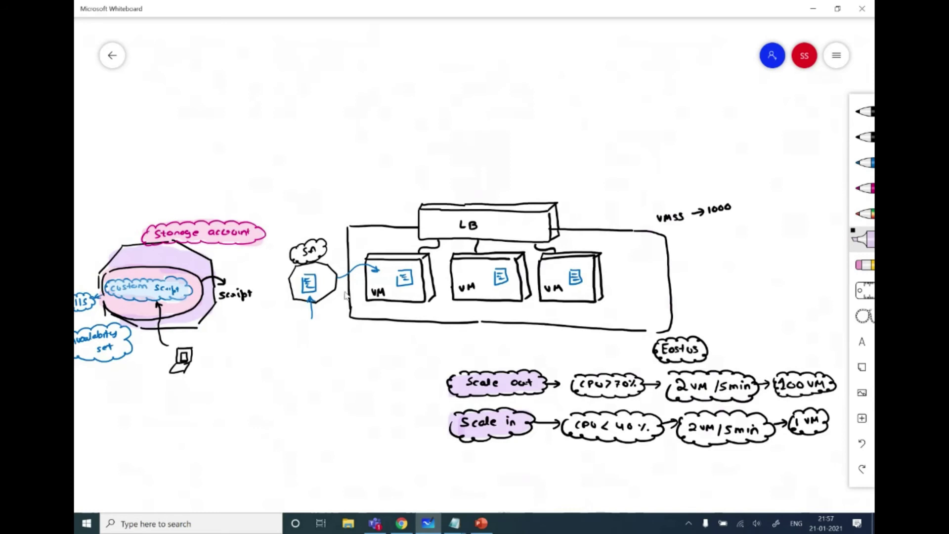
Step: Highlight the SA label beside the scale set in light purple and fill its storage account shape in light blue
{"action": "left_click_drag", "start_coordinate": [306, 264], "coordinate": [323, 250]}
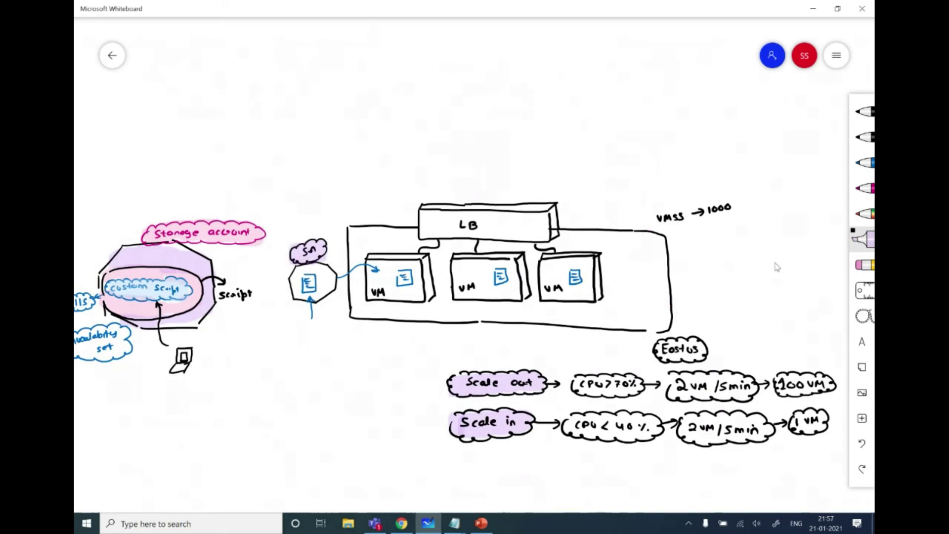
{"action": "left_click", "coordinate": [863, 240]}
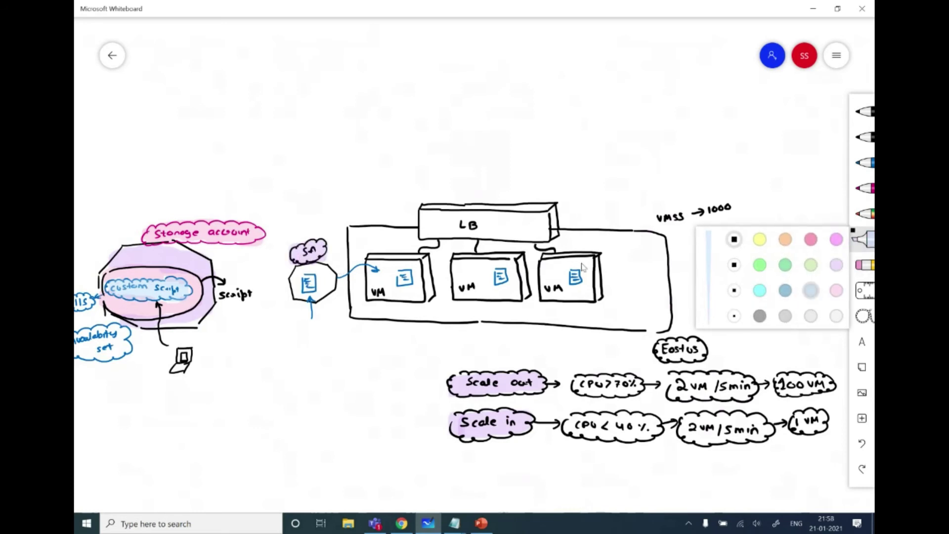
{"action": "mouse_move", "coordinate": [319, 284]}
{"action": "left_mouse_down"}
{"action": "mouse_move", "coordinate": [301, 292]}
{"action": "mouse_move", "coordinate": [316, 277]}
{"action": "mouse_move", "coordinate": [323, 290]}
{"action": "mouse_move", "coordinate": [311, 298]}
{"action": "mouse_move", "coordinate": [333, 284]}
{"action": "left_mouse_up"}
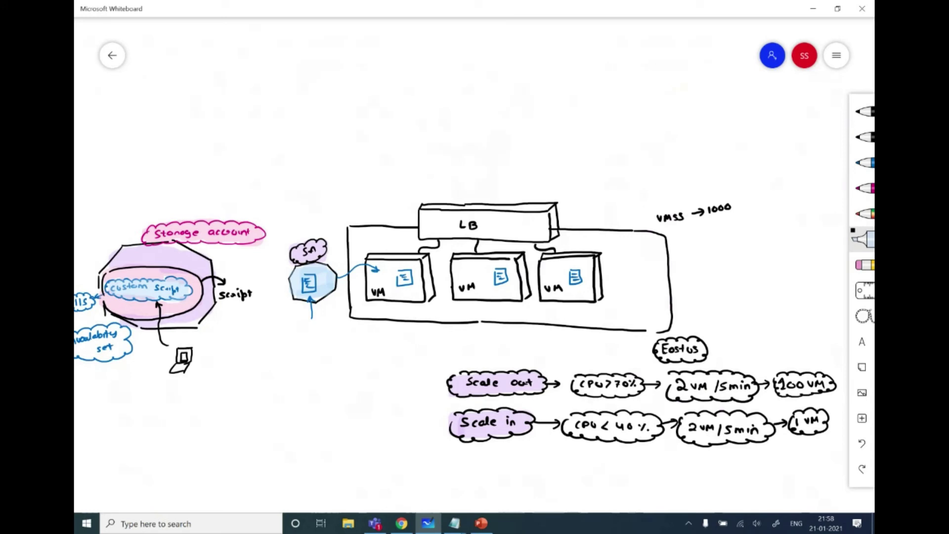
Step: Switch to Chrome, close the 13.67.51.255 page and return to the Azure portal's Cloud Shell session
{"action": "key", "text": "alt+Tab"}
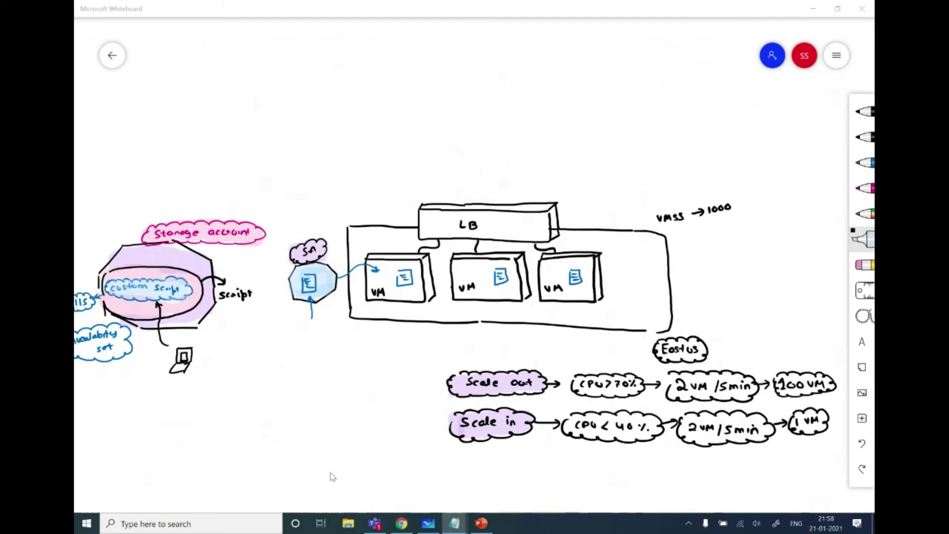
{"action": "left_click", "coordinate": [406, 523]}
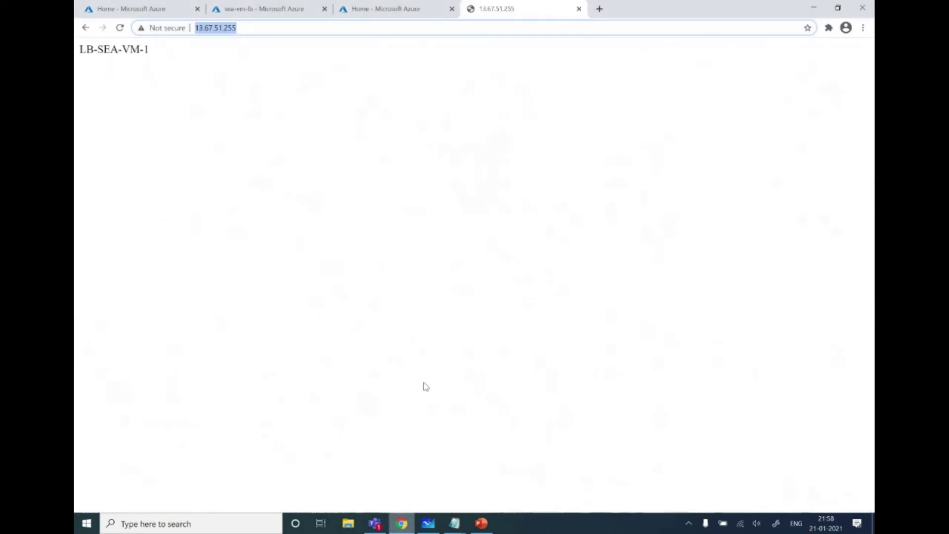
{"action": "left_click", "coordinate": [397, 11]}
{"action": "left_click", "coordinate": [579, 9]}
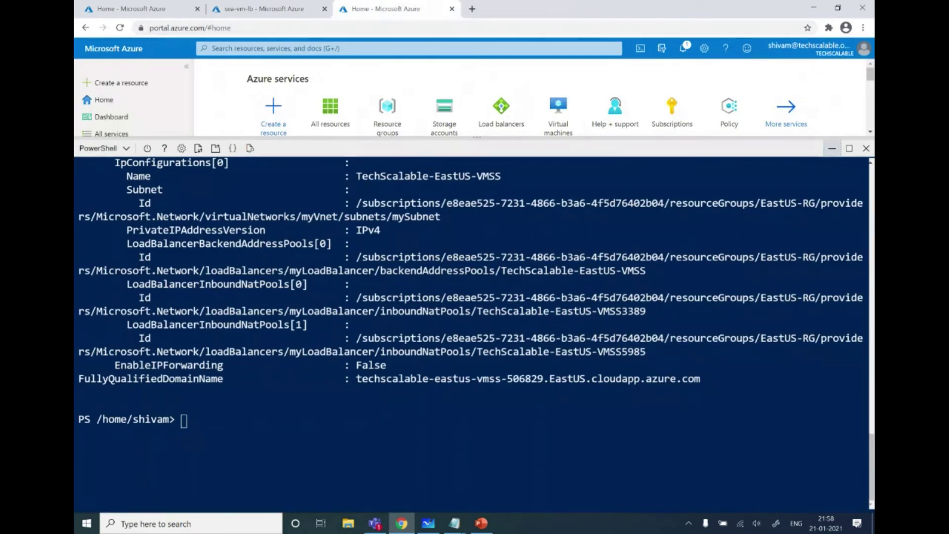
Step: Switch to the Notepad storage script and examine its location, resource group, New-AzStorageAccount command, storage account name and container name
{"action": "key", "text": "alt+Tab"}
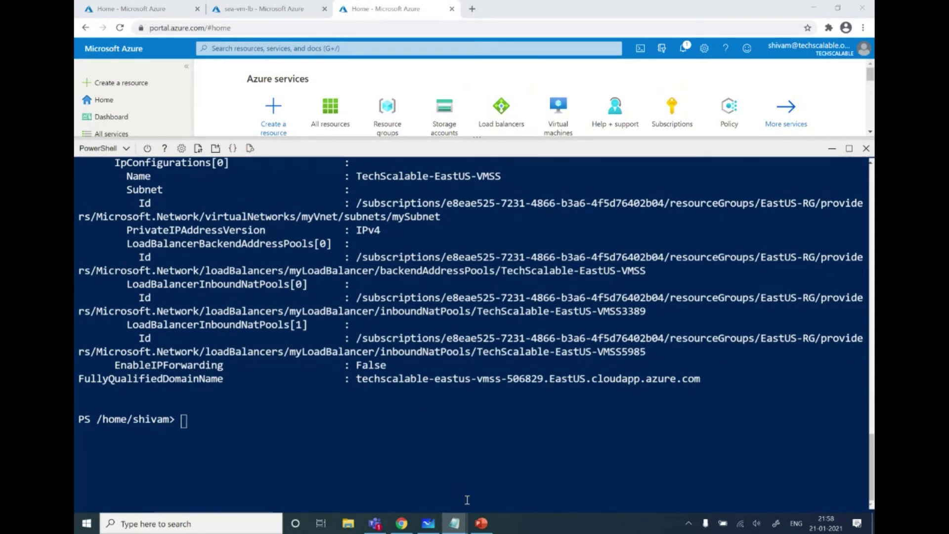
{"action": "mouse_move", "coordinate": [454, 520]}
{"action": "left_click", "coordinate": [502, 482]}
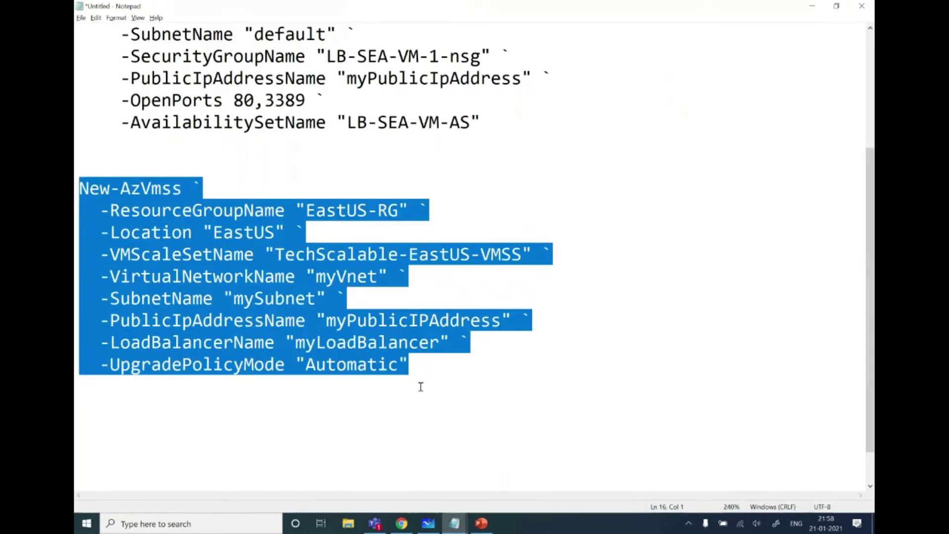
{"action": "scroll", "coordinate": [420, 384], "scroll_direction": "down", "scroll_amount": 1}
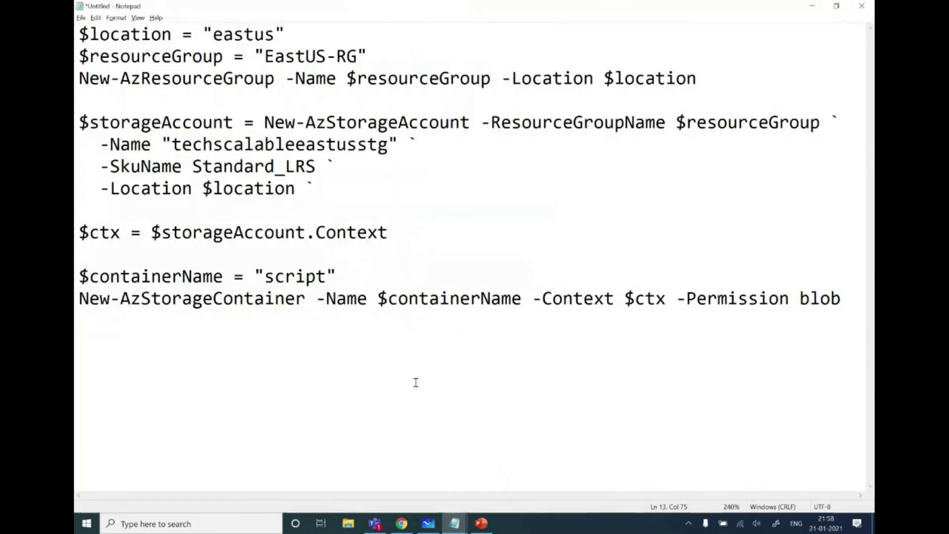
{"action": "left_click_drag", "start_coordinate": [275, 35], "coordinate": [214, 37]}
{"action": "left_click_drag", "start_coordinate": [356, 55], "coordinate": [259, 53]}
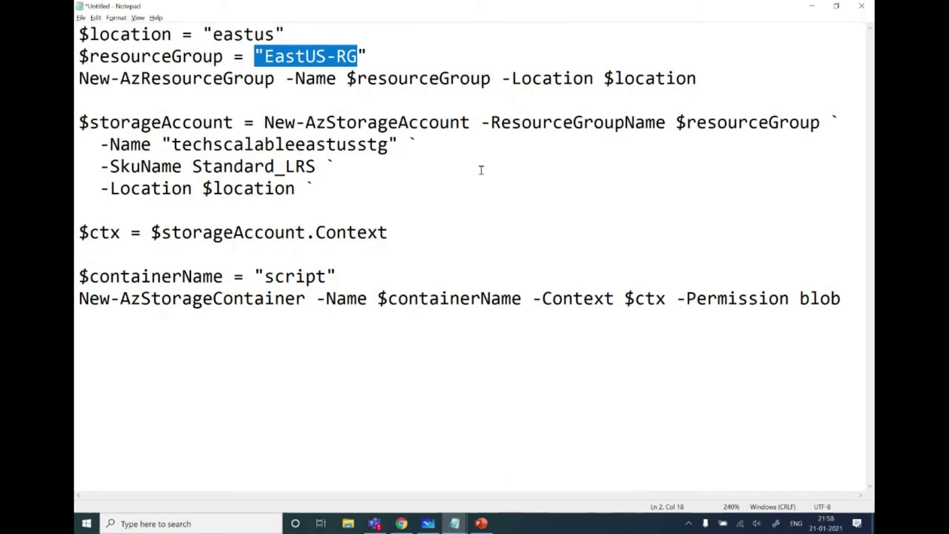
{"action": "double_click", "coordinate": [324, 85]}
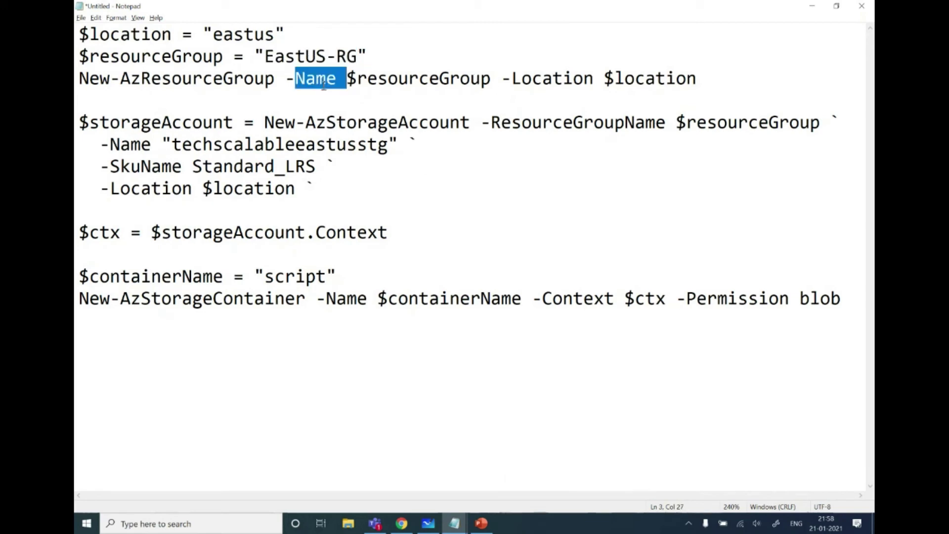
{"action": "left_click", "coordinate": [316, 134]}
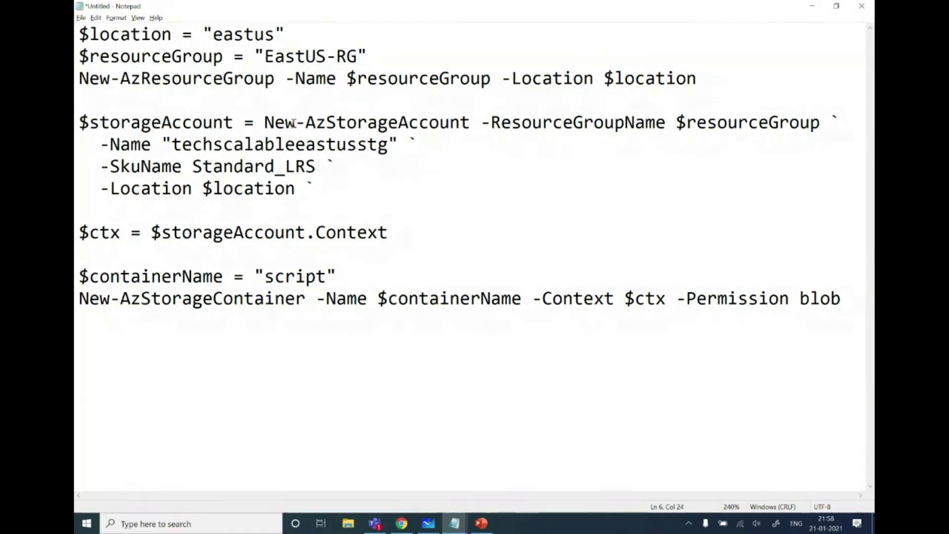
{"action": "left_click_drag", "start_coordinate": [268, 119], "coordinate": [481, 122]}
{"action": "left_click_drag", "start_coordinate": [390, 145], "coordinate": [170, 133]}
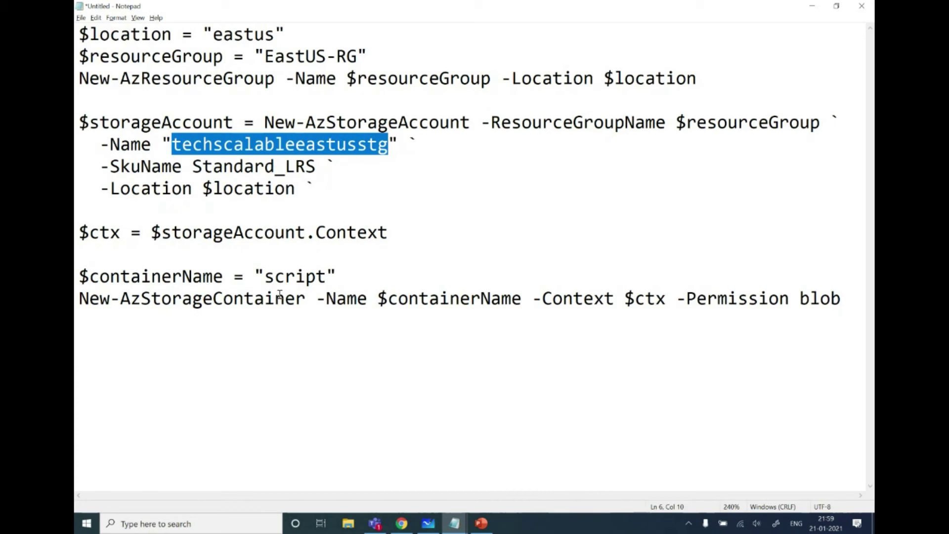
{"action": "left_click_drag", "start_coordinate": [325, 275], "coordinate": [267, 280]}
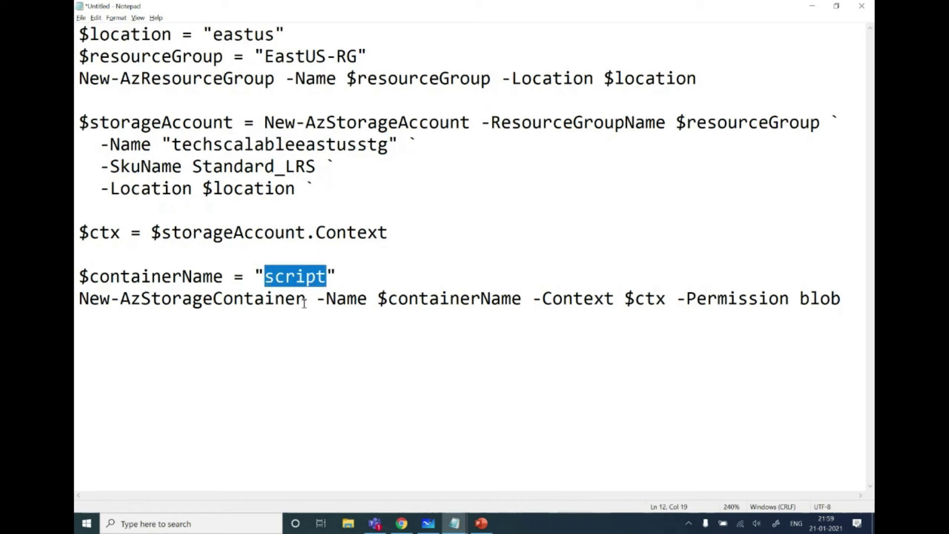
Step: Copy the whole script into Cloud Shell, confirm updating EastUS-RG with Y, and run New-AzStorageAccount for techscalableeastusstg with Standard_LRS
{"action": "left_click", "coordinate": [324, 321]}
{"action": "key", "text": "ctrl+a"}
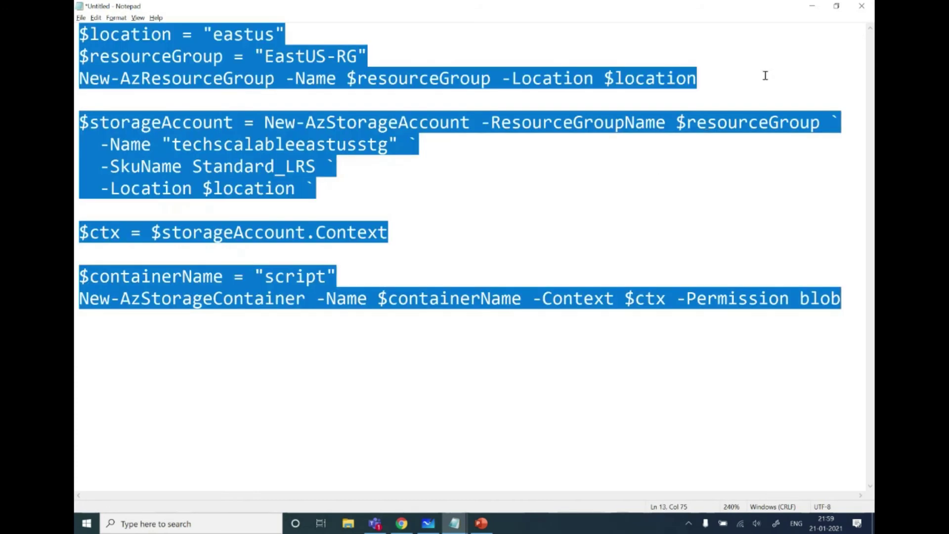
{"action": "left_click", "coordinate": [813, 6]}
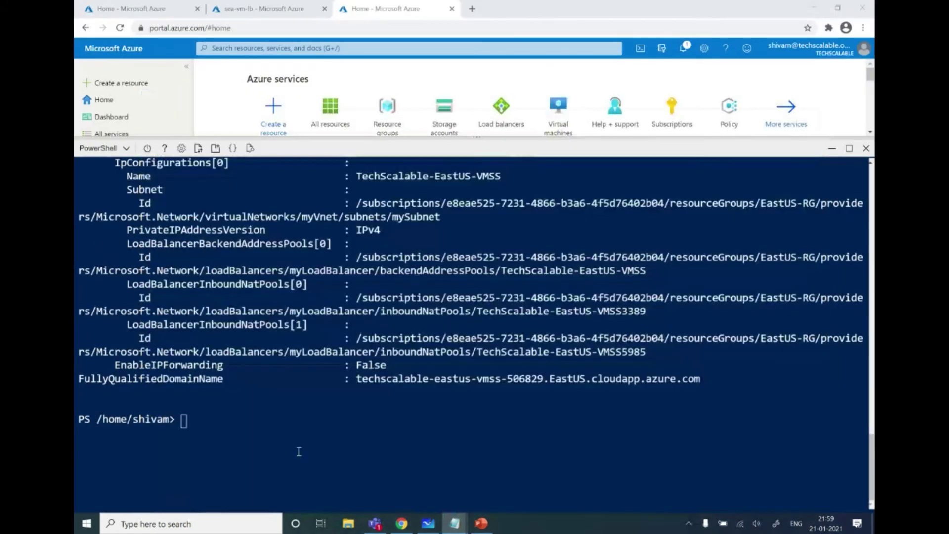
{"action": "right_click", "coordinate": [299, 452]}
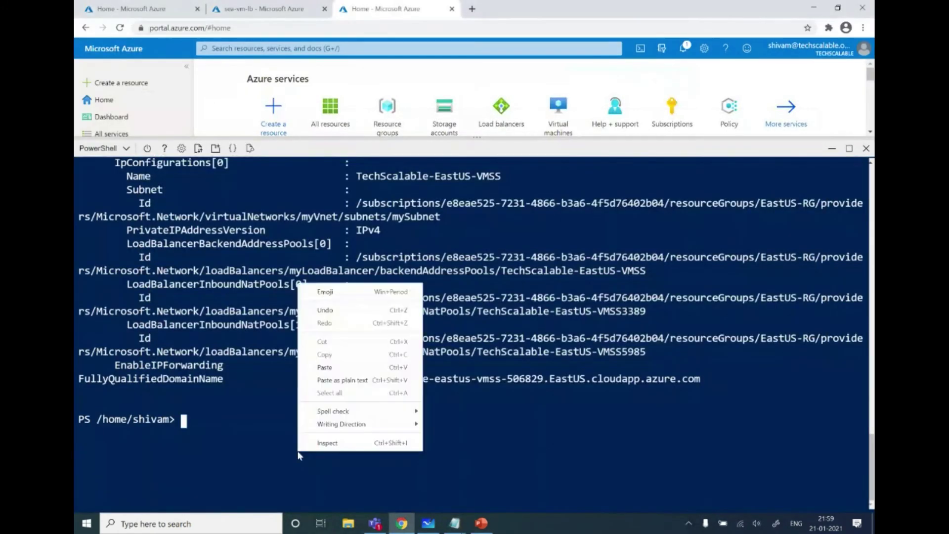
{"action": "left_click", "coordinate": [349, 381]}
{"action": "type", "text": "Y"}
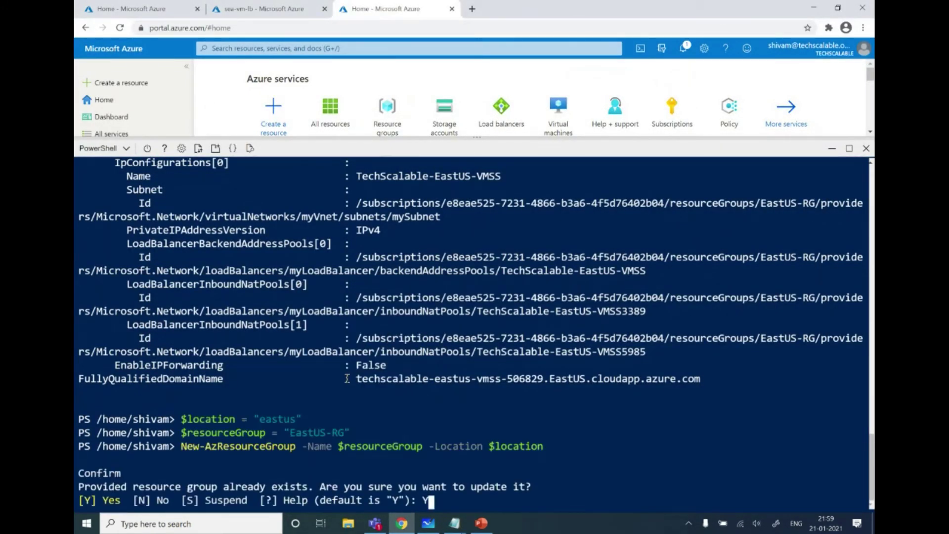
{"action": "key", "text": "Return"}
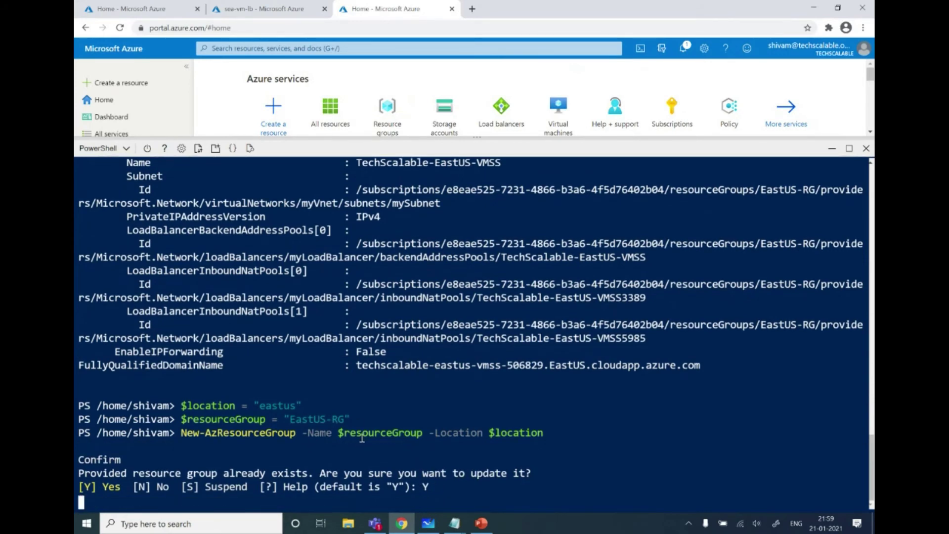
{"action": "type", "text": "$storageAccount = New-AzStorageAccount -ResourceGroupName $resourceGroup ` -Name \"techscalableeastusstg\" ` -SkuName Standard_LRS ` -Location $location `"}
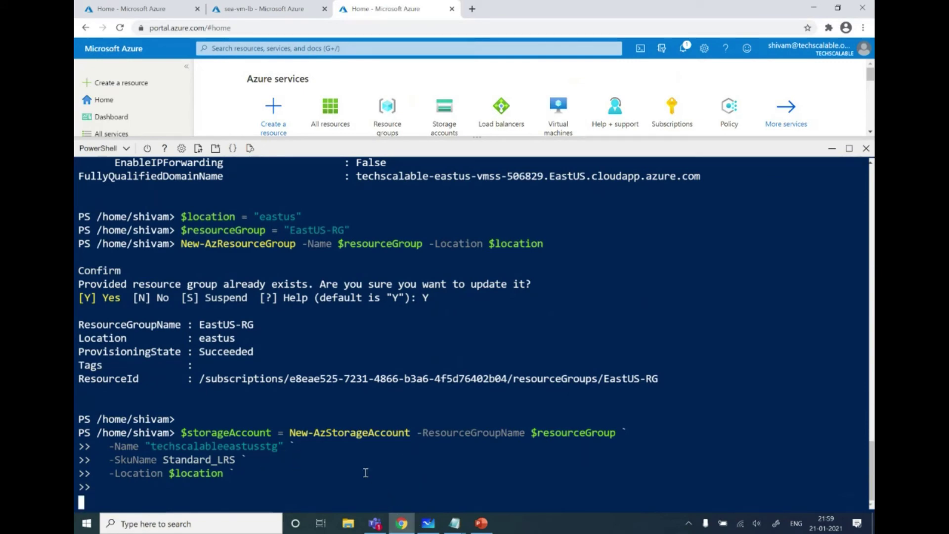
Step: On the whiteboard, draw a black circle labelled Script in the SA shape and a computer below its upload arrow
{"action": "left_click", "coordinate": [434, 527]}
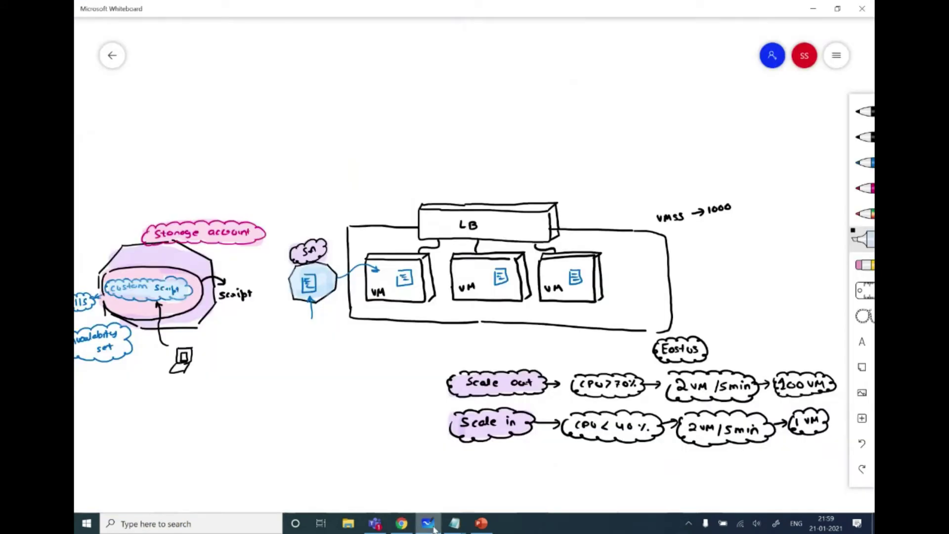
{"action": "left_click", "coordinate": [864, 137]}
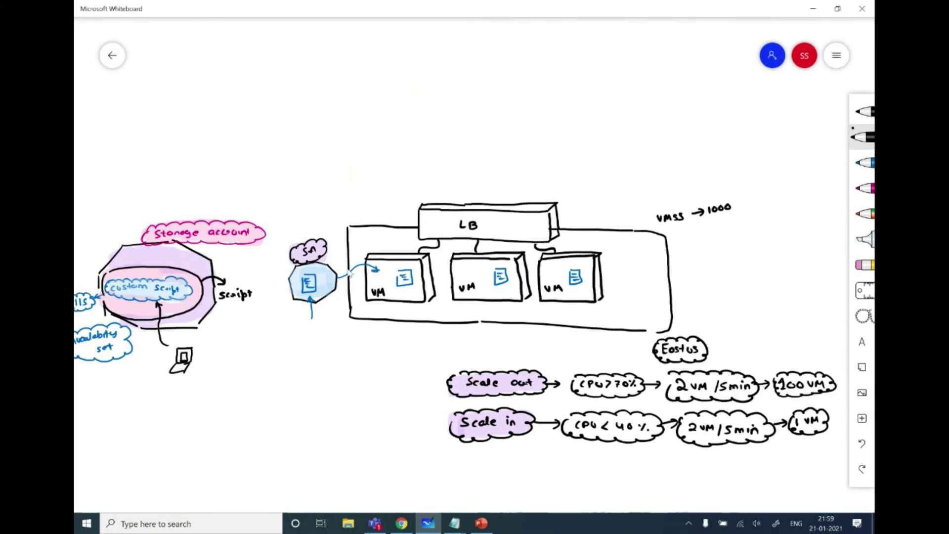
{"action": "mouse_move", "coordinate": [306, 270]}
{"action": "left_mouse_down"}
{"action": "mouse_move", "coordinate": [332, 278]}
{"action": "mouse_move", "coordinate": [311, 307]}
{"action": "mouse_move", "coordinate": [297, 279]}
{"action": "mouse_move", "coordinate": [276, 327]}
{"action": "mouse_move", "coordinate": [303, 333]}
{"action": "mouse_move", "coordinate": [265, 344]}
{"action": "mouse_move", "coordinate": [258, 322]}
{"action": "left_mouse_up"}
{"action": "mouse_move", "coordinate": [317, 327]}
{"action": "left_mouse_down"}
{"action": "mouse_move", "coordinate": [310, 344]}
{"action": "mouse_move", "coordinate": [325, 353]}
{"action": "left_mouse_up"}
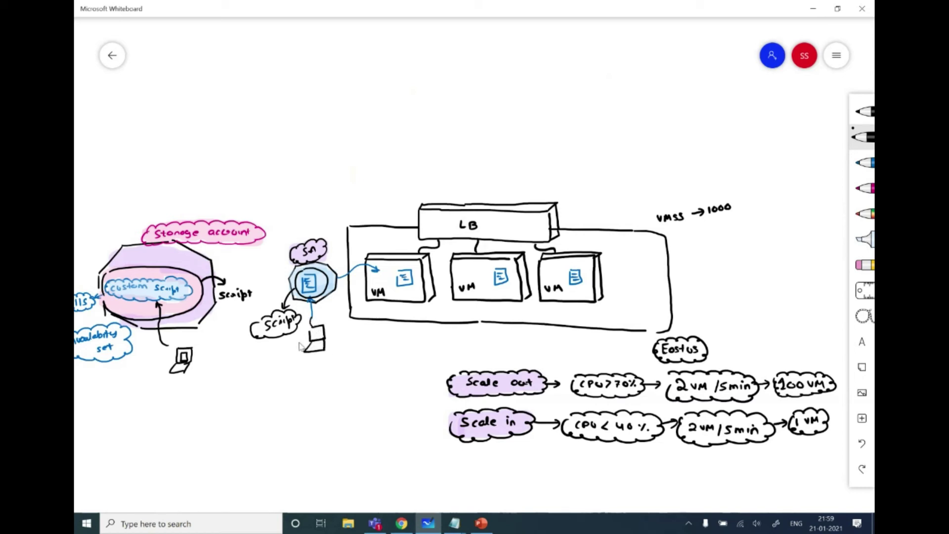
Step: Return to Cloud Shell and create the script container with blob permission in the new storage account
{"action": "key", "text": "alt+Tab"}
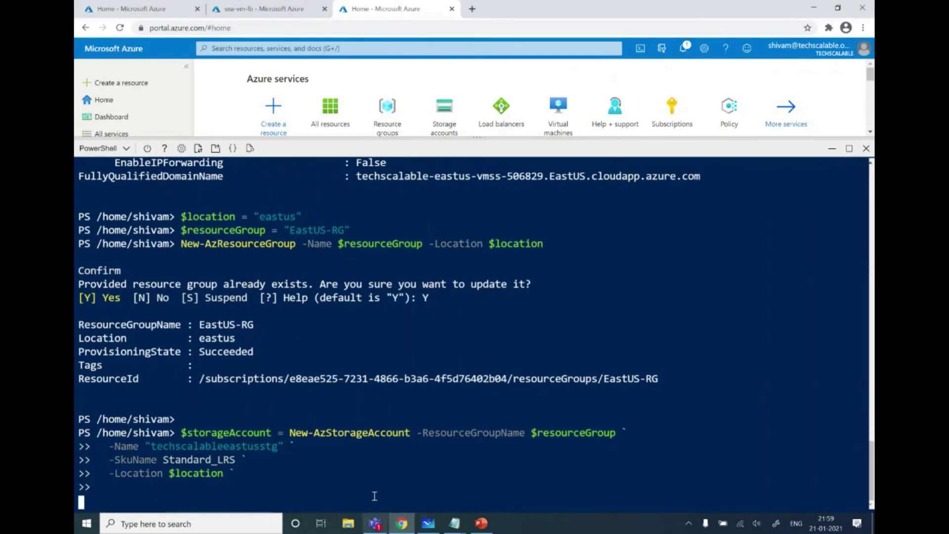
{"action": "type", "text": "$ctx = $storageAccount.Context  $containerName = \"script\" New-AzStorageContainer -Name $containerName -Context $ctx -Permission blob"}
{"action": "key", "text": "Return"}
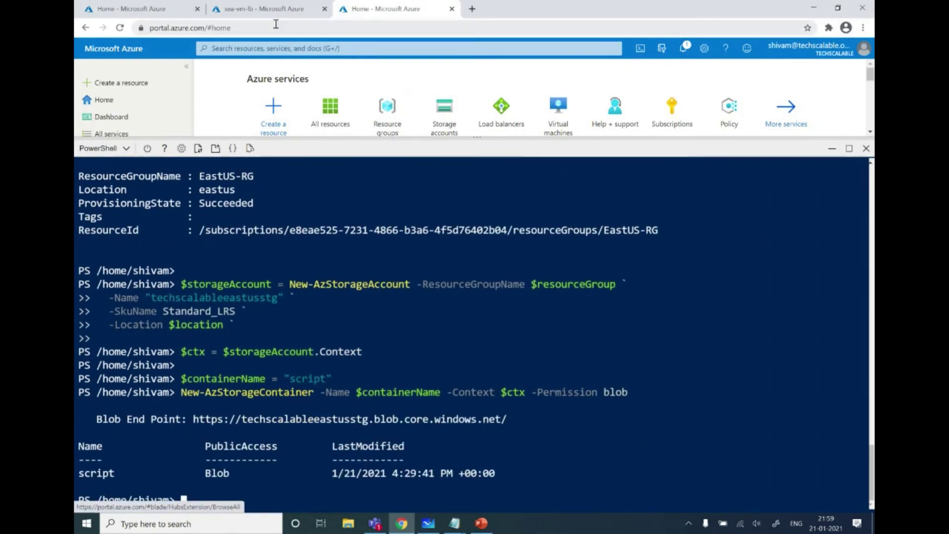
Step: Open the Storage accounts list from the sea-vm-lb portal page and refresh it to check for the new account
{"action": "left_click", "coordinate": [266, 12]}
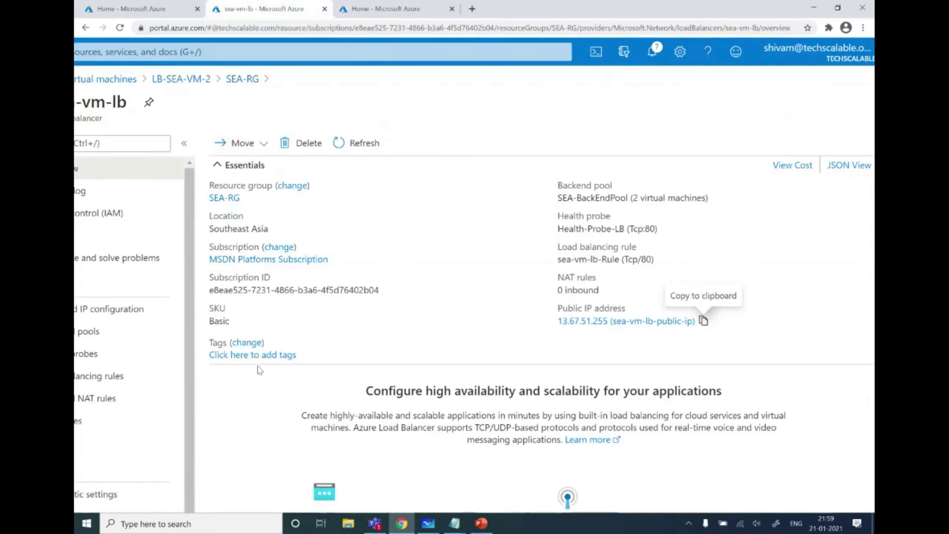
{"action": "left_click", "coordinate": [138, 307]}
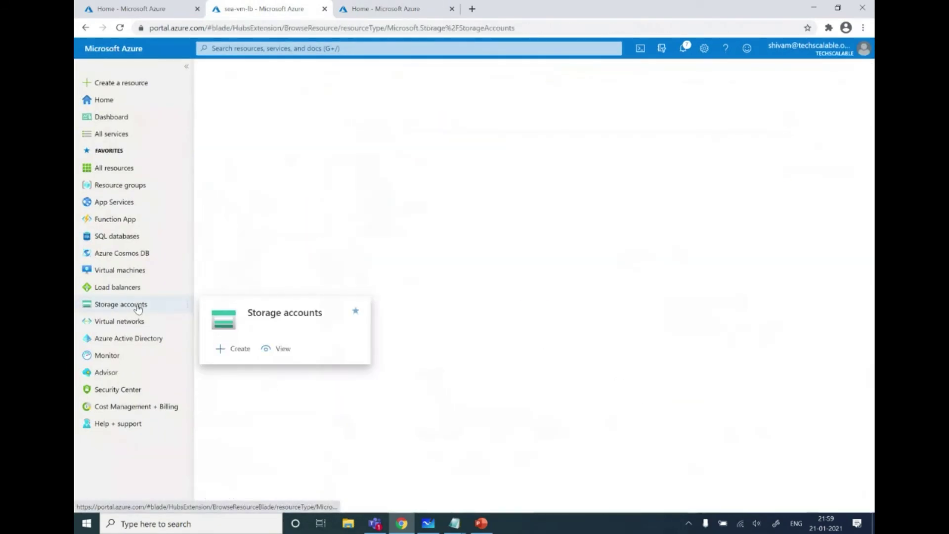
{"action": "key", "text": "ctrl+plus"}
{"action": "key", "text": "ctrl+plus"}
{"action": "key", "text": "ctrl+plus"}
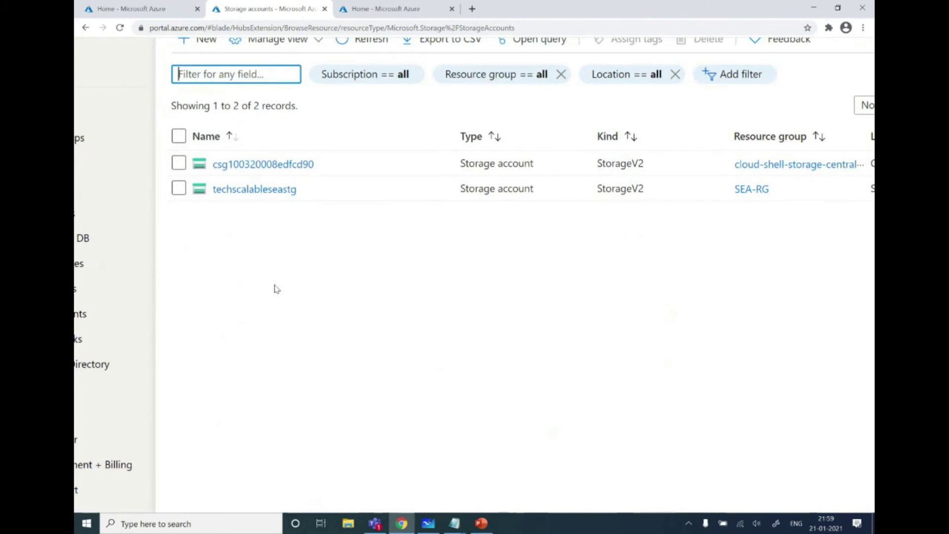
{"action": "left_click", "coordinate": [455, 158]}
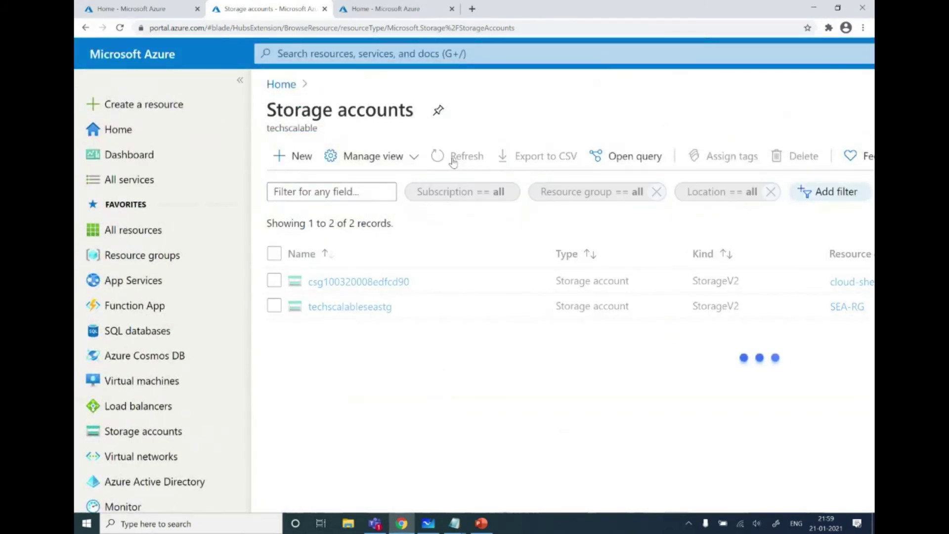
{"action": "left_click", "coordinate": [455, 159]}
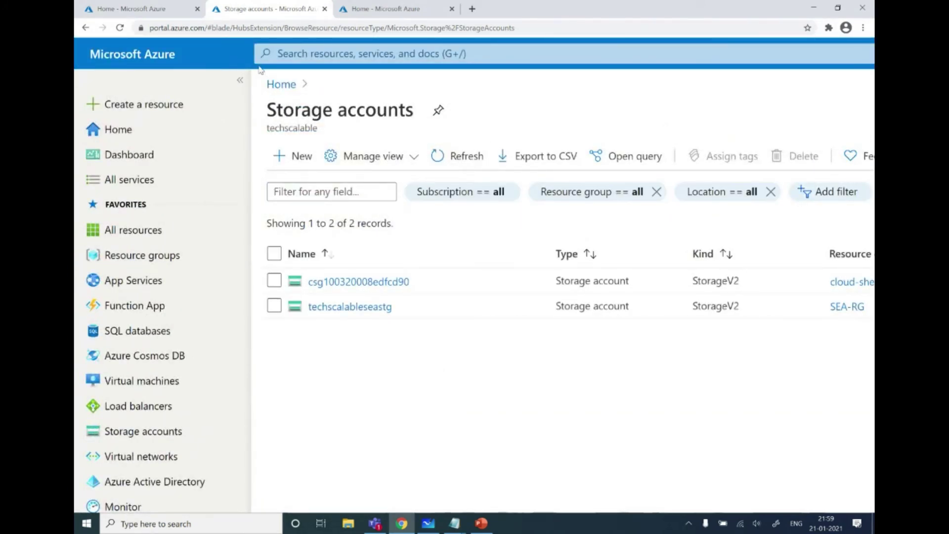
{"action": "left_click", "coordinate": [136, 56]}
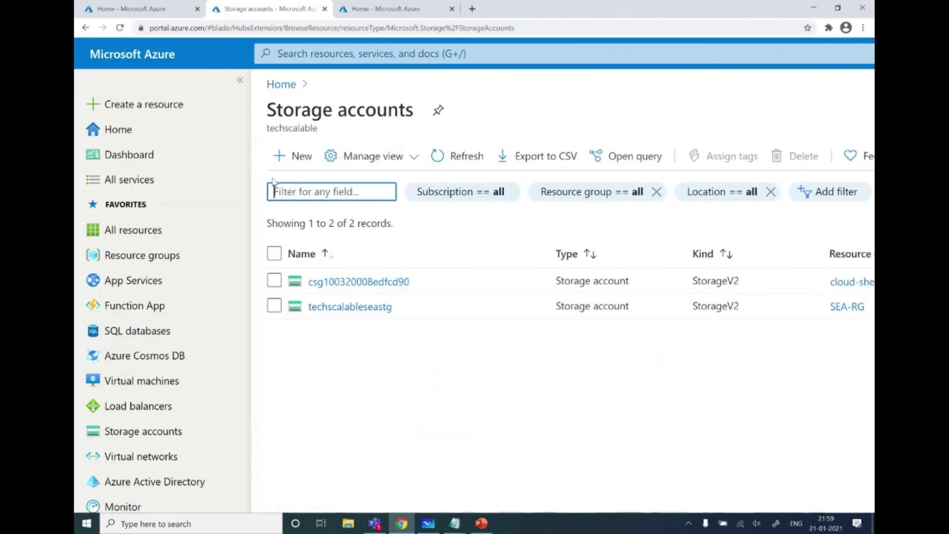
Step: Refresh the storage accounts list and open the script container of the techscalableeastusstg account
{"action": "left_click", "coordinate": [468, 160]}
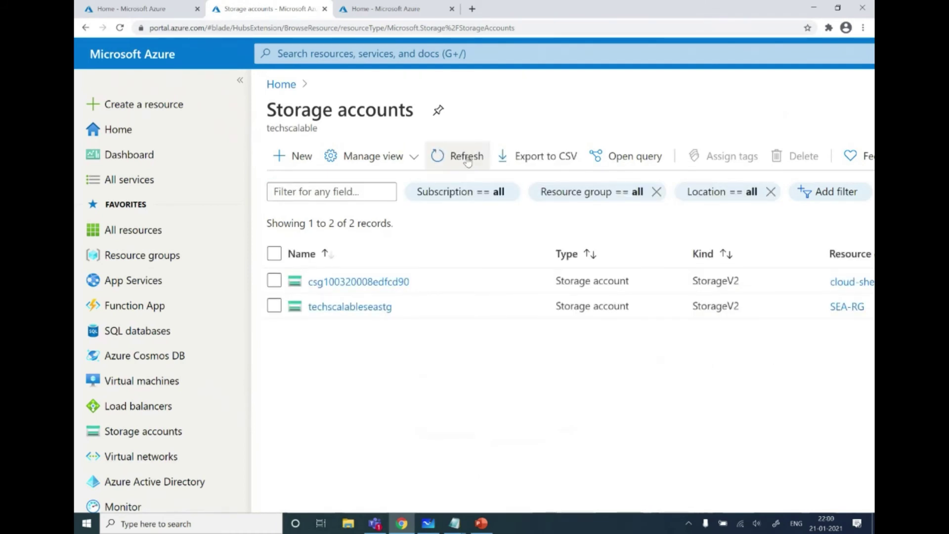
{"action": "left_click", "coordinate": [465, 160]}
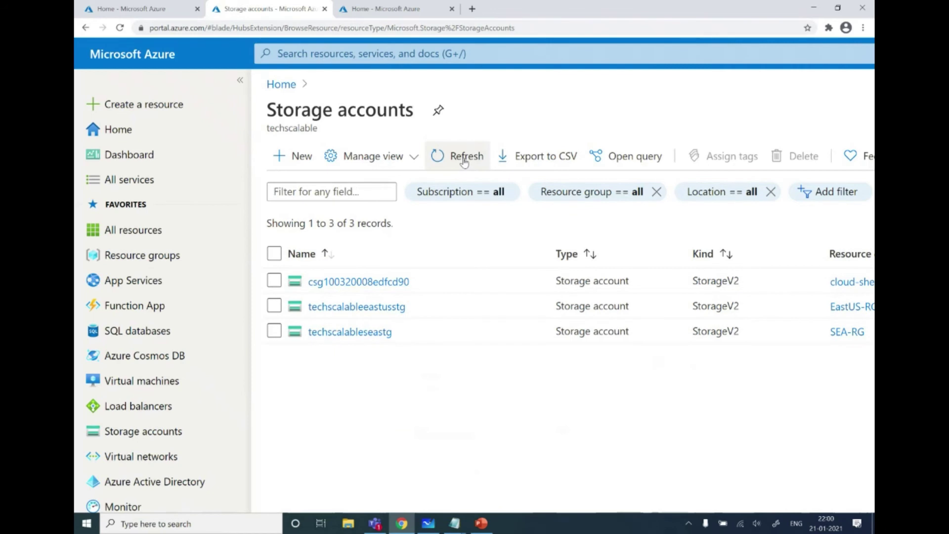
{"action": "left_click", "coordinate": [364, 312]}
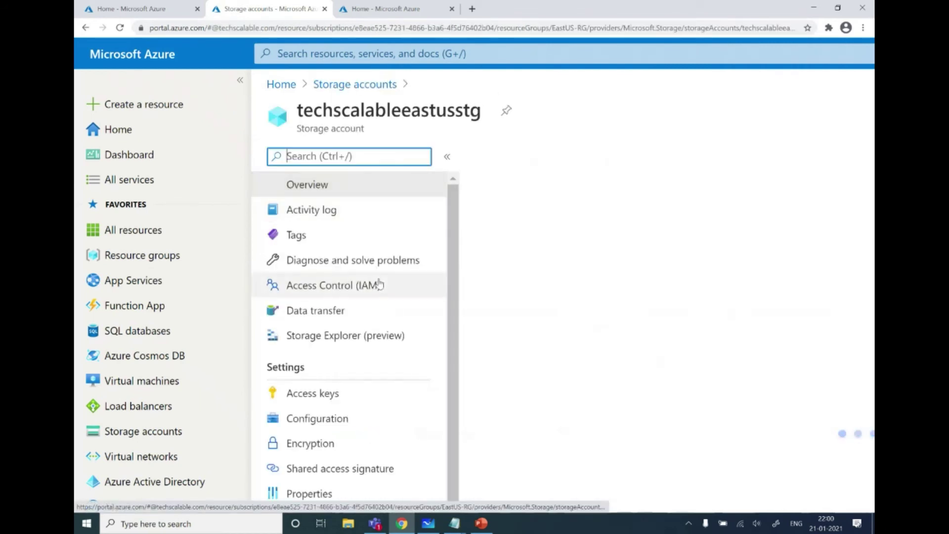
{"action": "key", "text": "ctrl+minus"}
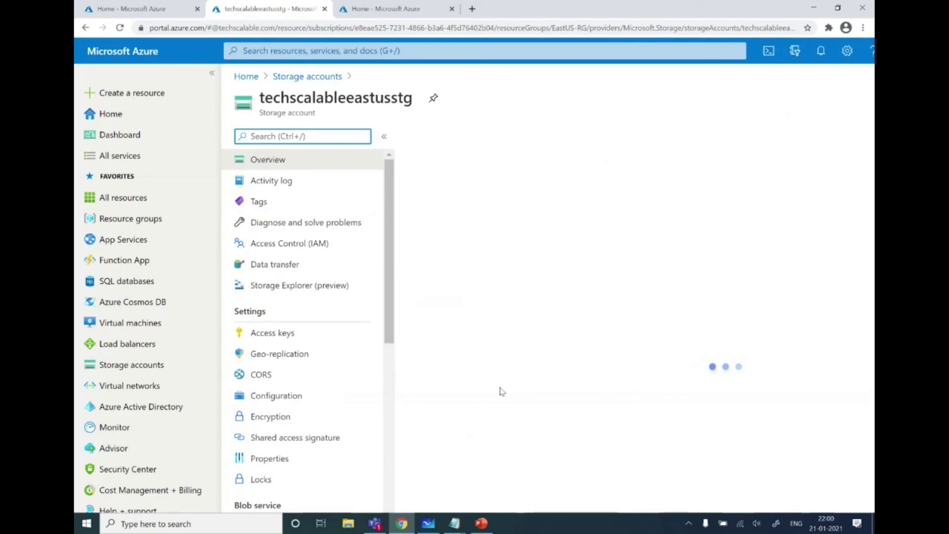
{"action": "scroll", "coordinate": [500, 390], "scroll_direction": "down", "scroll_amount": 1}
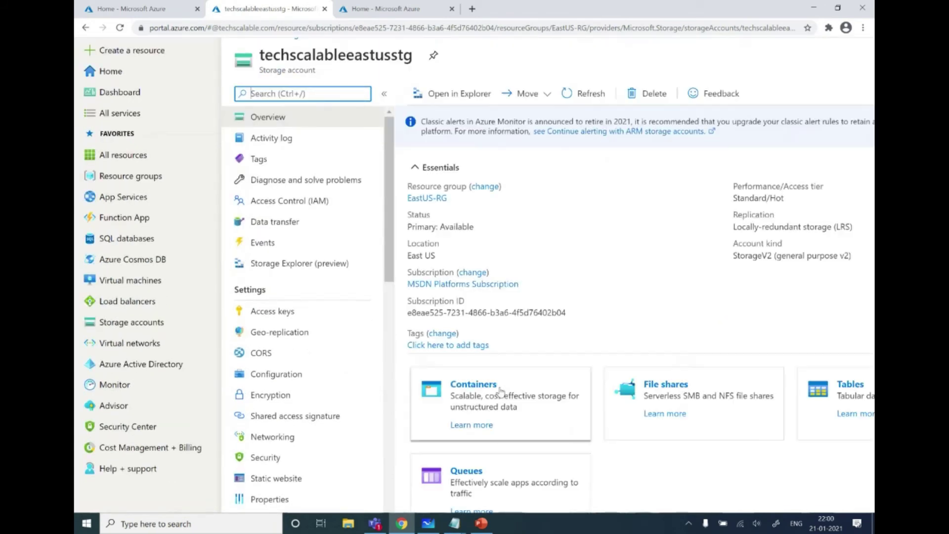
{"action": "left_click", "coordinate": [500, 391]}
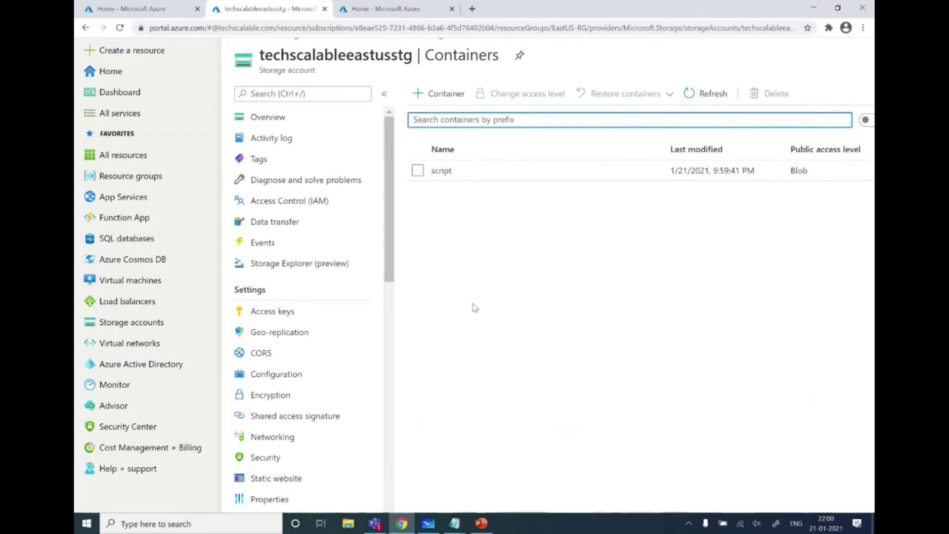
{"action": "key", "text": "ctrl+plus"}
{"action": "key", "text": "ctrl+plus"}
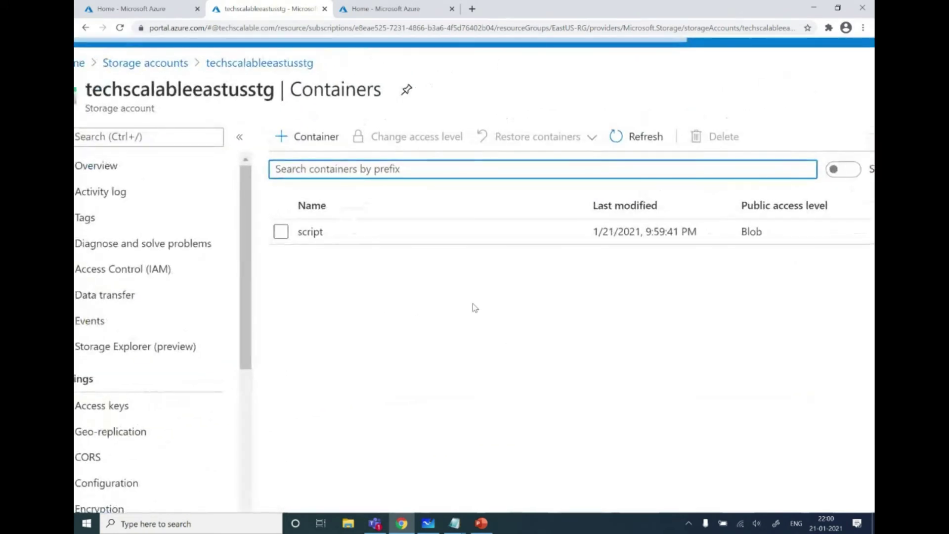
{"action": "left_click", "coordinate": [319, 233]}
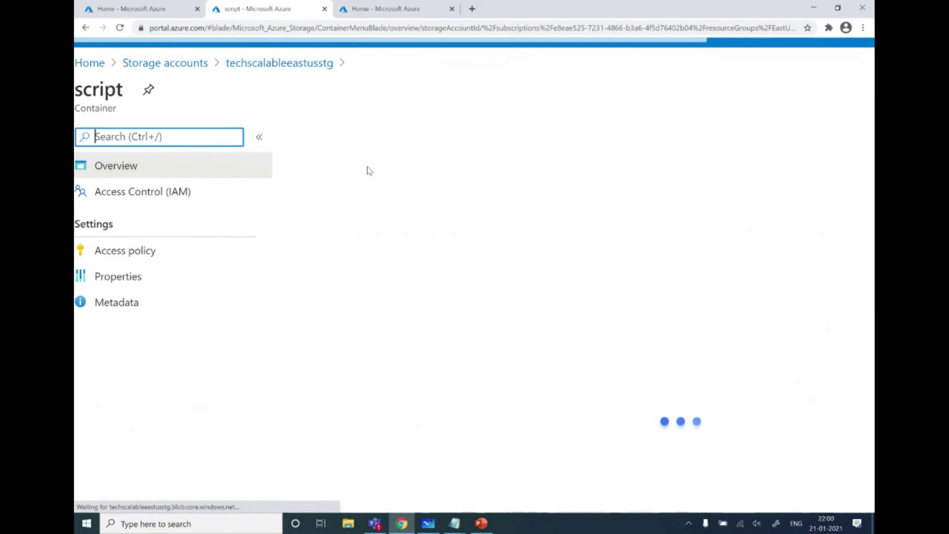
Step: Upload install_IIS.ps1 from the Desktop's Demo folder to the script container
{"action": "left_click", "coordinate": [320, 141]}
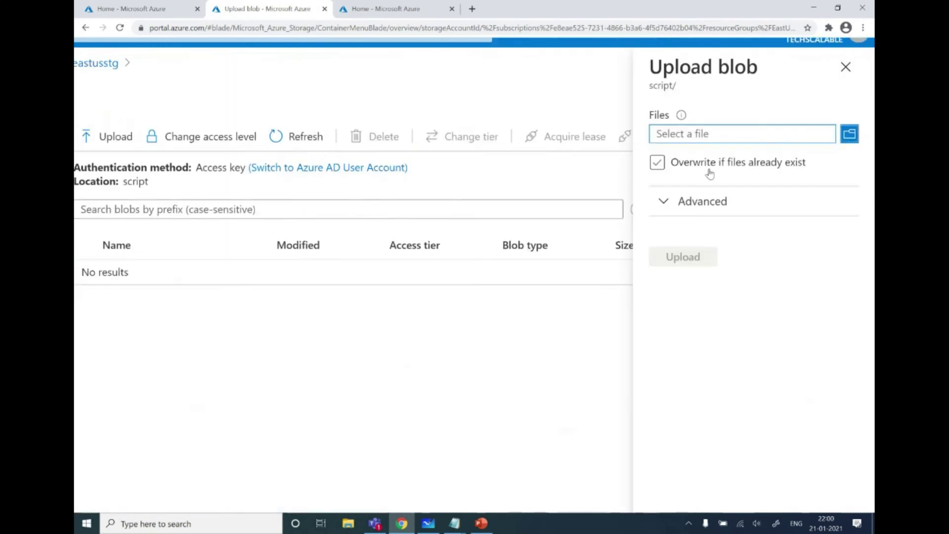
{"action": "key", "text": "ctrl+minus"}
{"action": "key", "text": "ctrl+minus"}
{"action": "left_click", "coordinate": [695, 161]}
{"action": "left_click", "coordinate": [858, 139]}
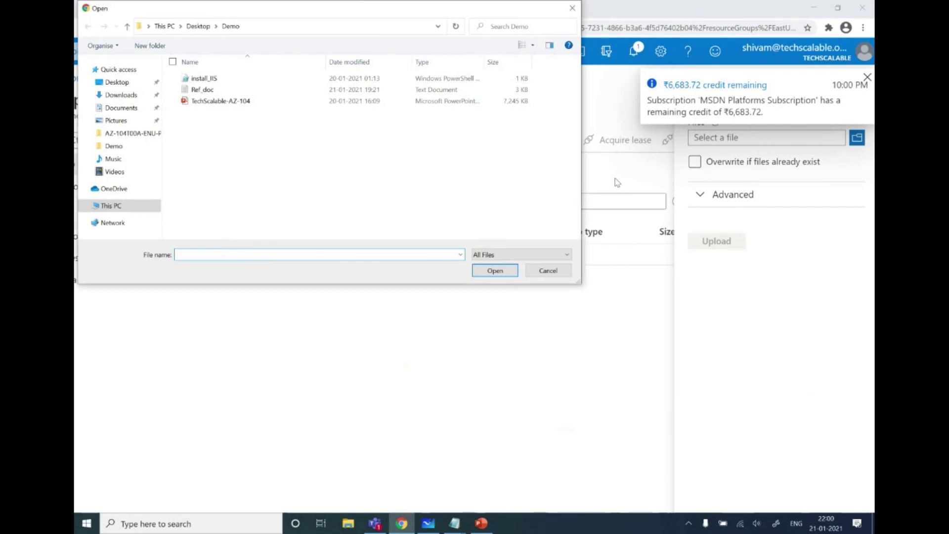
{"action": "left_click", "coordinate": [256, 80]}
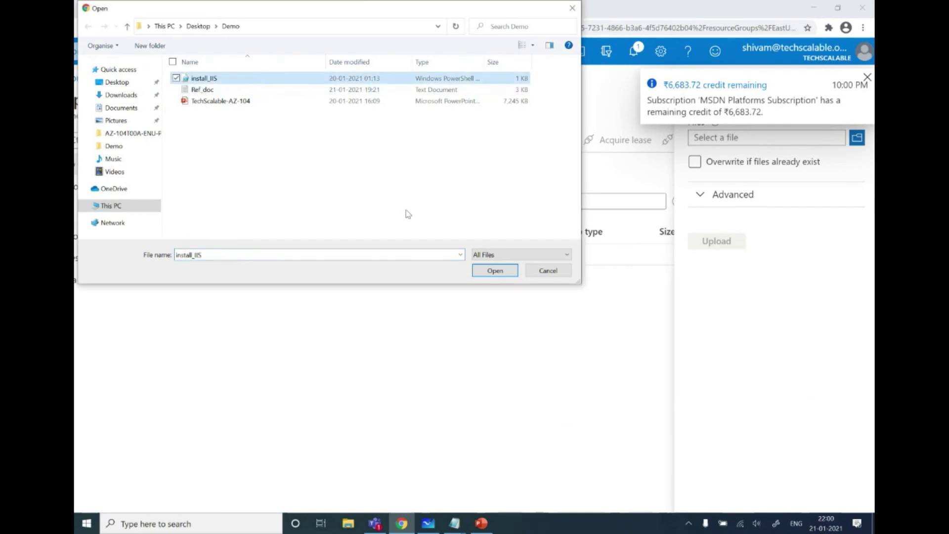
{"action": "left_click", "coordinate": [502, 271]}
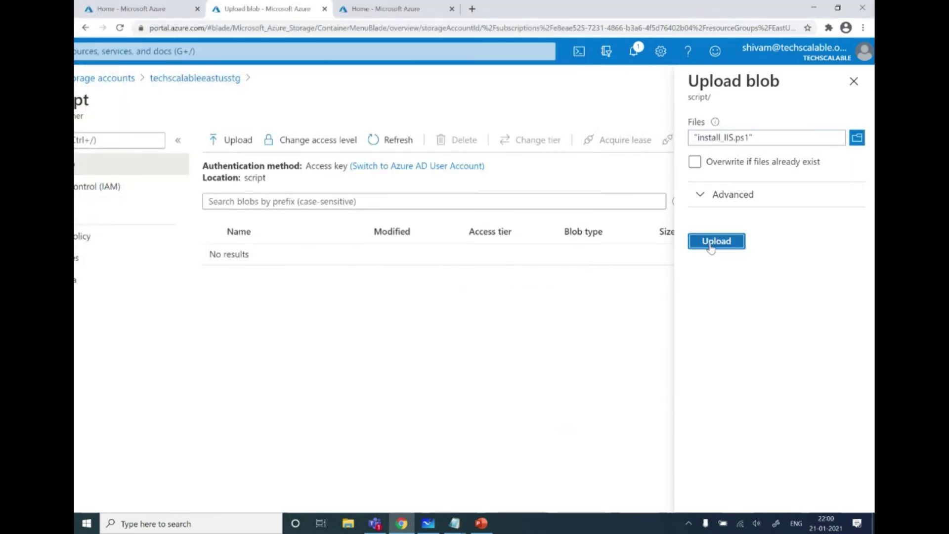
{"action": "left_click", "coordinate": [717, 241]}
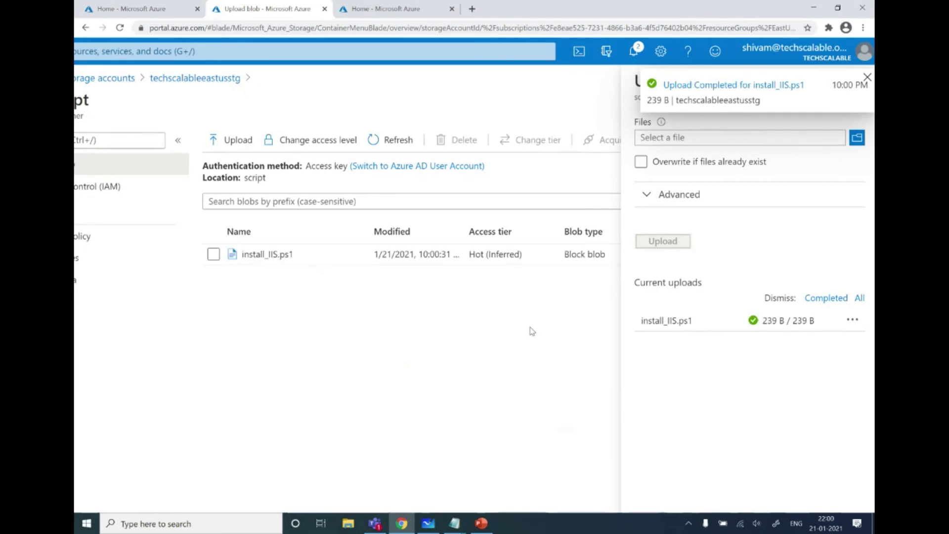
{"action": "key", "text": "ctrl+minus"}
{"action": "key", "text": "ctrl+minus"}
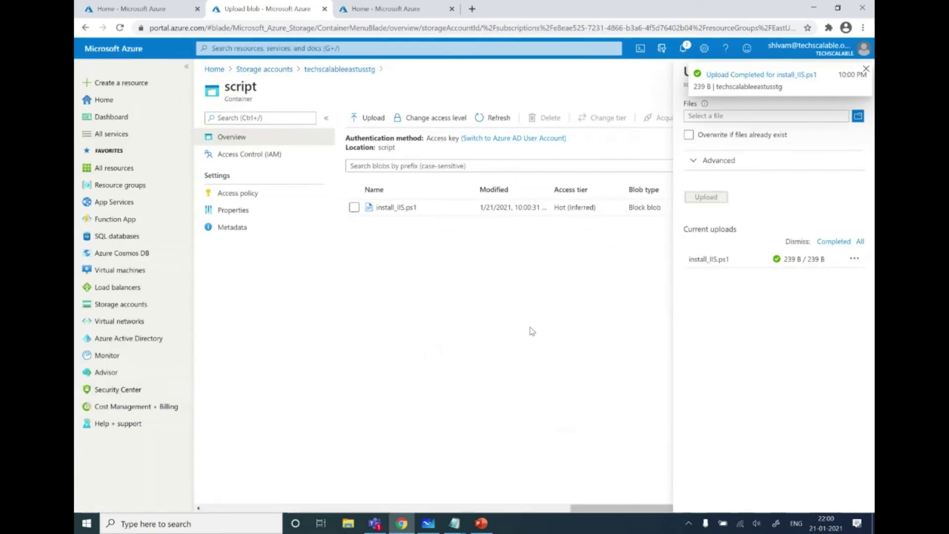
Step: Switch to the whiteboard and shade the three VM boxes under the LB with a light blue highlighter
{"action": "left_click", "coordinate": [435, 521]}
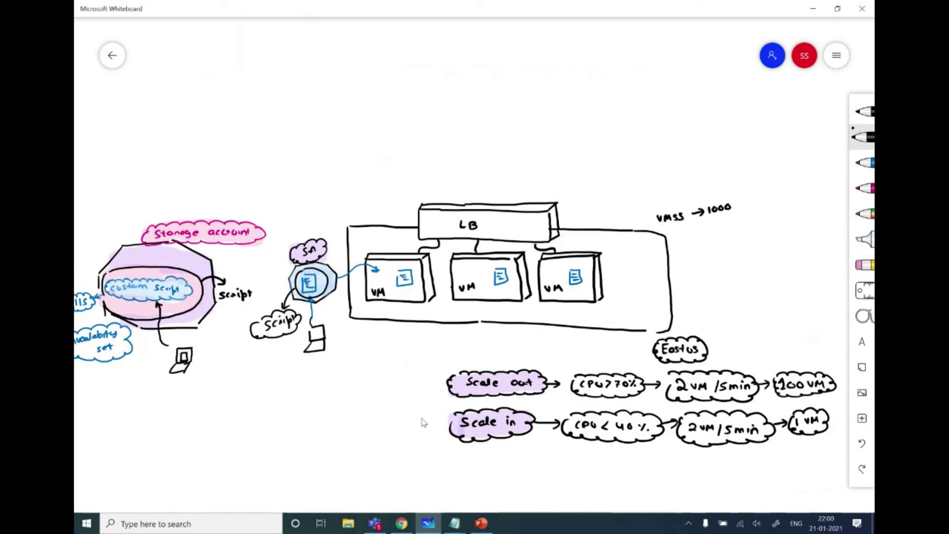
{"action": "left_click", "coordinate": [864, 240]}
{"action": "left_click", "coordinate": [864, 240]}
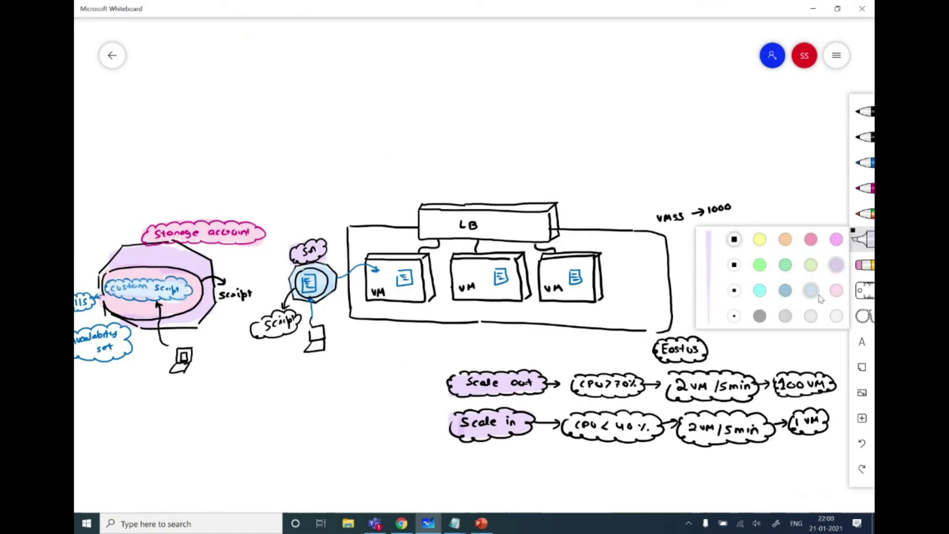
{"action": "mouse_move", "coordinate": [386, 267]}
{"action": "left_mouse_down"}
{"action": "mouse_move", "coordinate": [410, 274]}
{"action": "mouse_move", "coordinate": [376, 296]}
{"action": "mouse_move", "coordinate": [422, 283]}
{"action": "mouse_move", "coordinate": [420, 296]}
{"action": "left_mouse_up"}
{"action": "mouse_move", "coordinate": [460, 264]}
{"action": "left_mouse_down"}
{"action": "mouse_move", "coordinate": [510, 270]}
{"action": "mouse_move", "coordinate": [460, 297]}
{"action": "mouse_move", "coordinate": [515, 294]}
{"action": "mouse_move", "coordinate": [520, 259]}
{"action": "mouse_move", "coordinate": [460, 294]}
{"action": "left_mouse_up"}
{"action": "mouse_move", "coordinate": [544, 262]}
{"action": "left_mouse_down"}
{"action": "mouse_move", "coordinate": [589, 267]}
{"action": "mouse_move", "coordinate": [574, 296]}
{"action": "mouse_move", "coordinate": [597, 294]}
{"action": "left_mouse_up"}
Step: Return to the Azure portal and open the TechScalable-EastUS-VMSS scale set from the EastUS-RG resource group
{"action": "key", "text": "alt+Tab"}
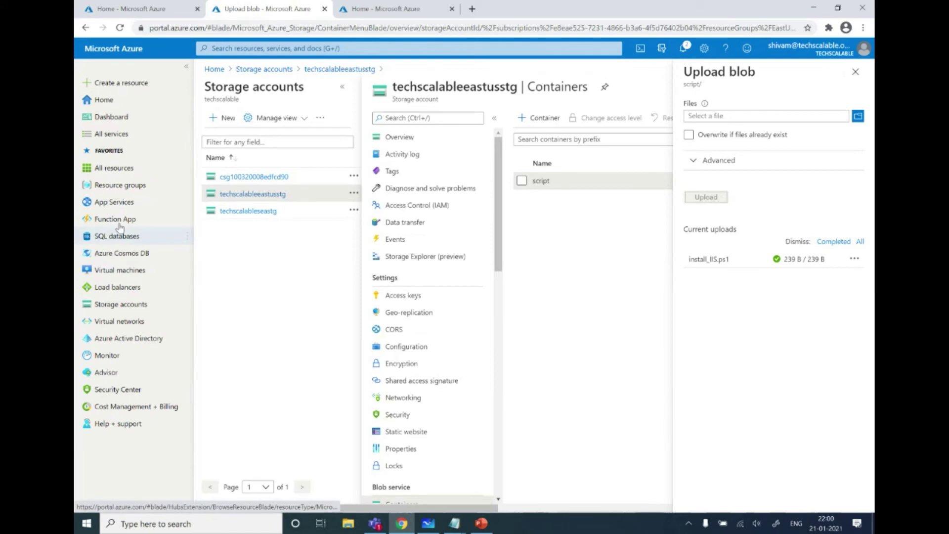
{"action": "left_click", "coordinate": [115, 188]}
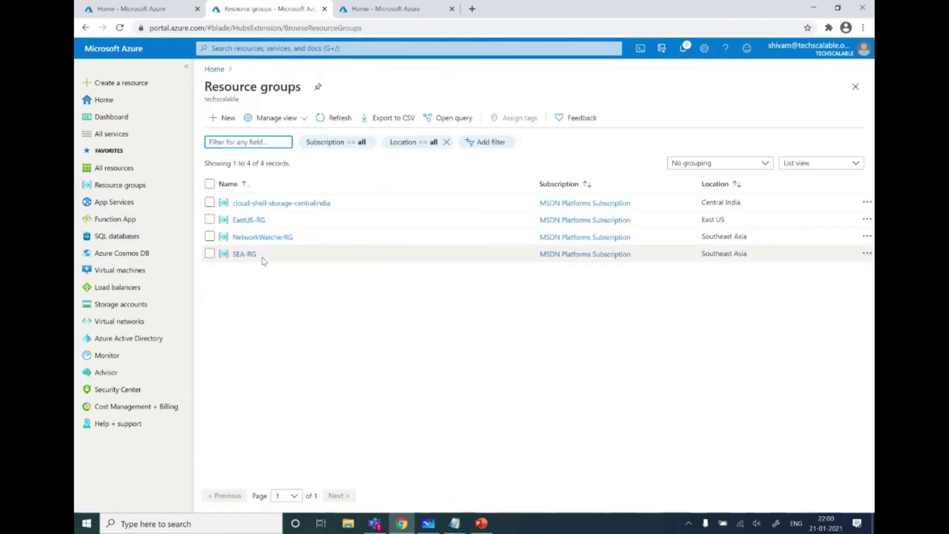
{"action": "left_click", "coordinate": [249, 221]}
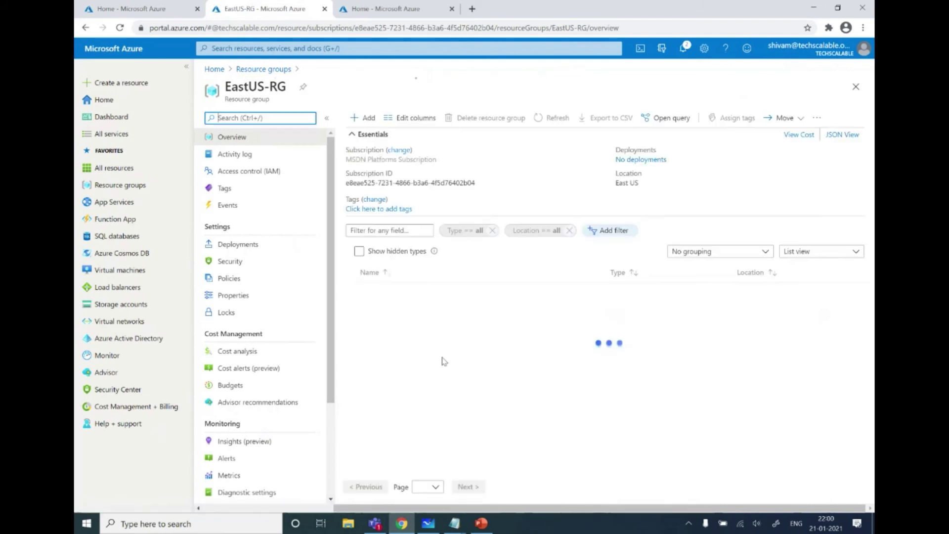
{"action": "key", "text": "ctrl+plus"}
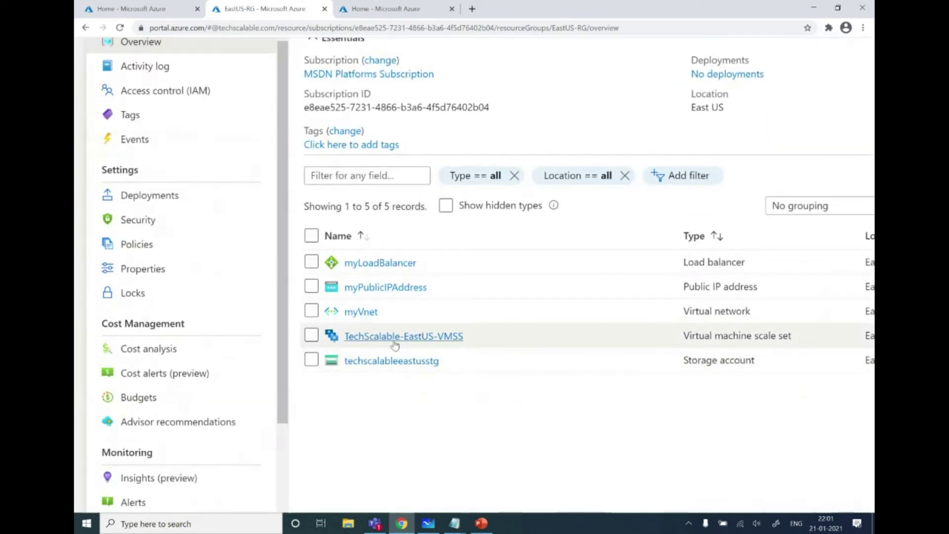
{"action": "left_click", "coordinate": [377, 338]}
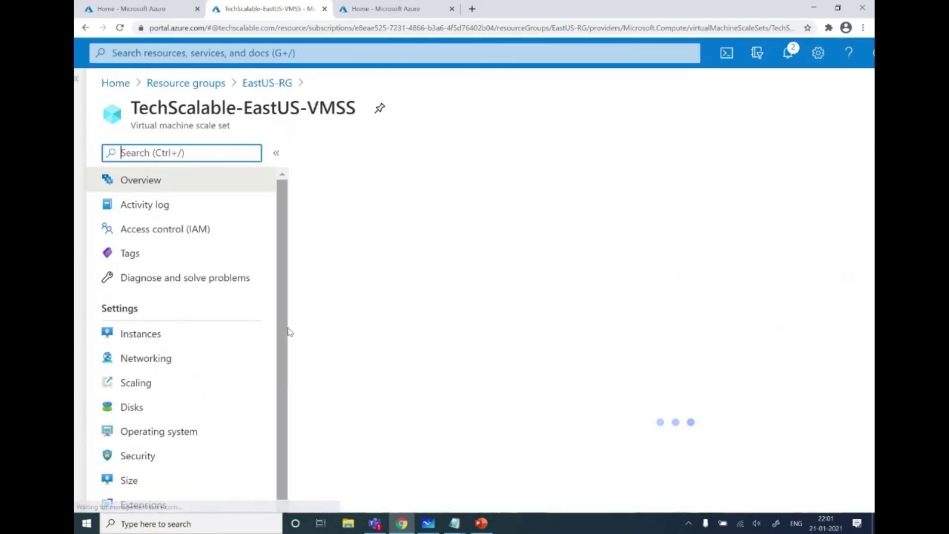
Step: Start adding a Custom Script Extension to the TechScalable-EastUS-VMSS scale set's extensions
{"action": "scroll", "coordinate": [237, 385], "scroll_direction": "down", "scroll_amount": 1}
{"action": "scroll", "coordinate": [237, 386], "scroll_direction": "down", "scroll_amount": 3}
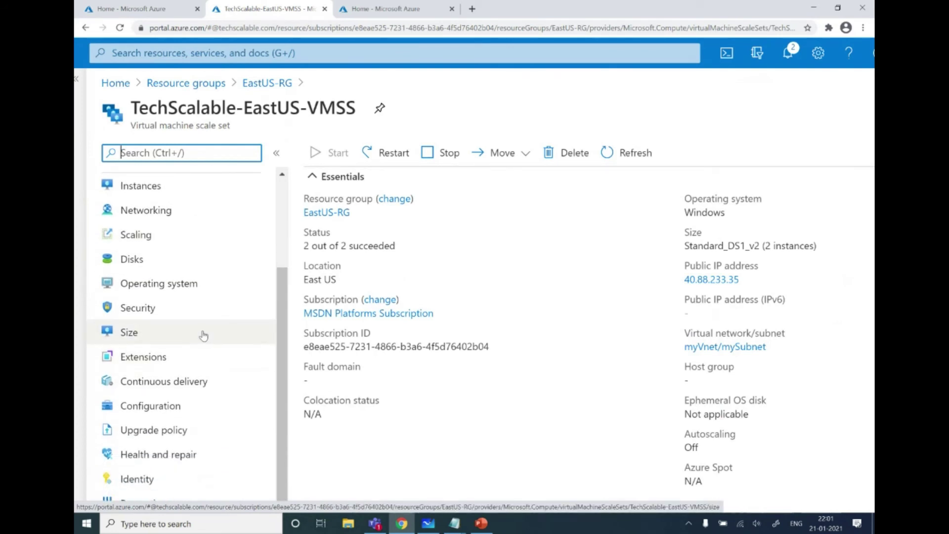
{"action": "left_click", "coordinate": [144, 354]}
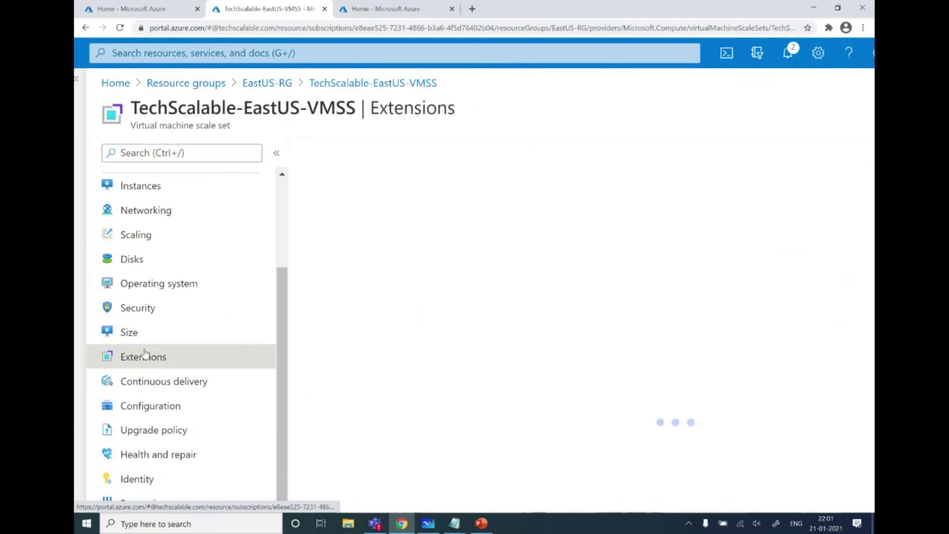
{"action": "key", "text": "ctrl+minus"}
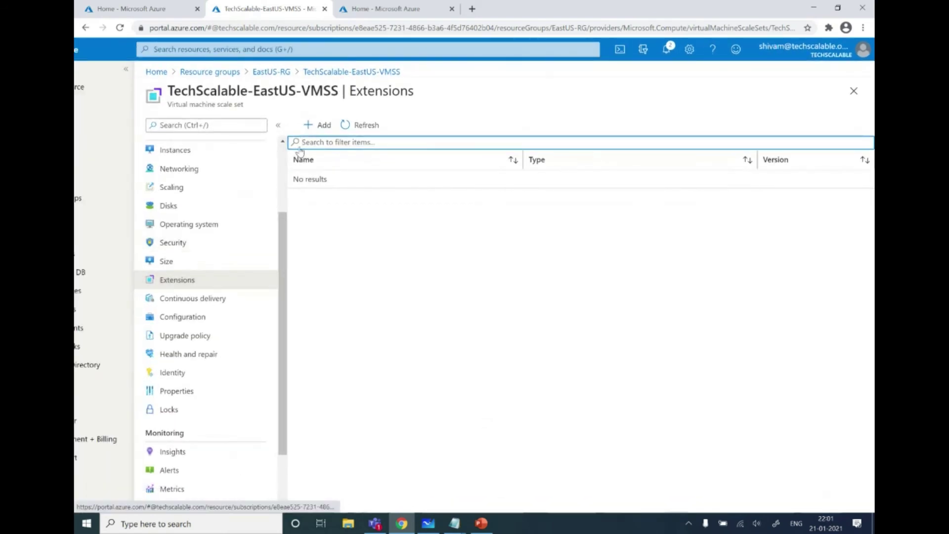
{"action": "left_click", "coordinate": [319, 125]}
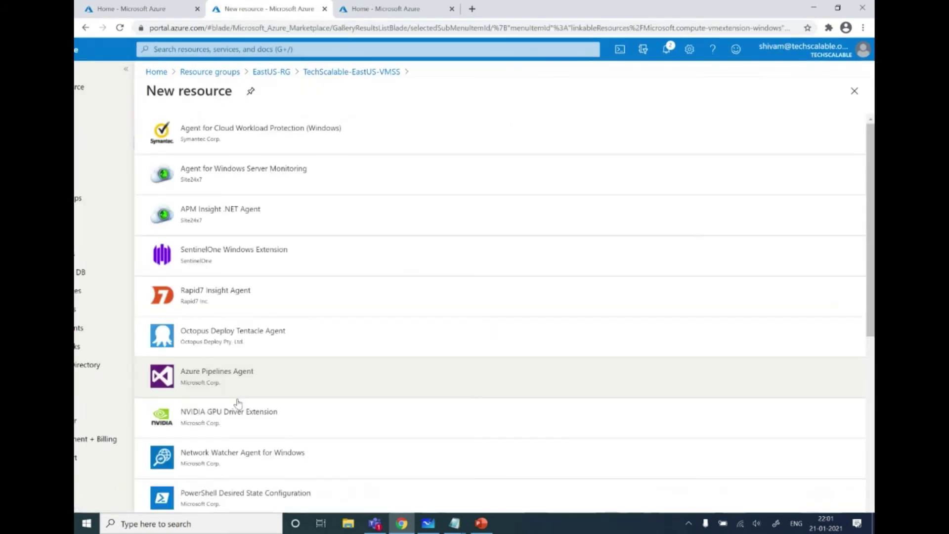
{"action": "scroll", "coordinate": [267, 385], "scroll_direction": "down", "scroll_amount": 3}
{"action": "left_click", "coordinate": [267, 385]}
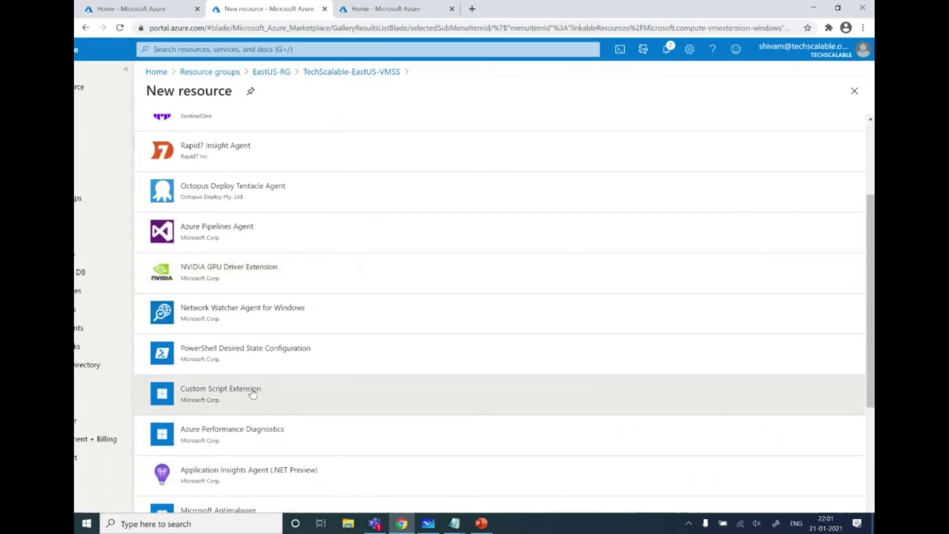
{"action": "left_click", "coordinate": [174, 473]}
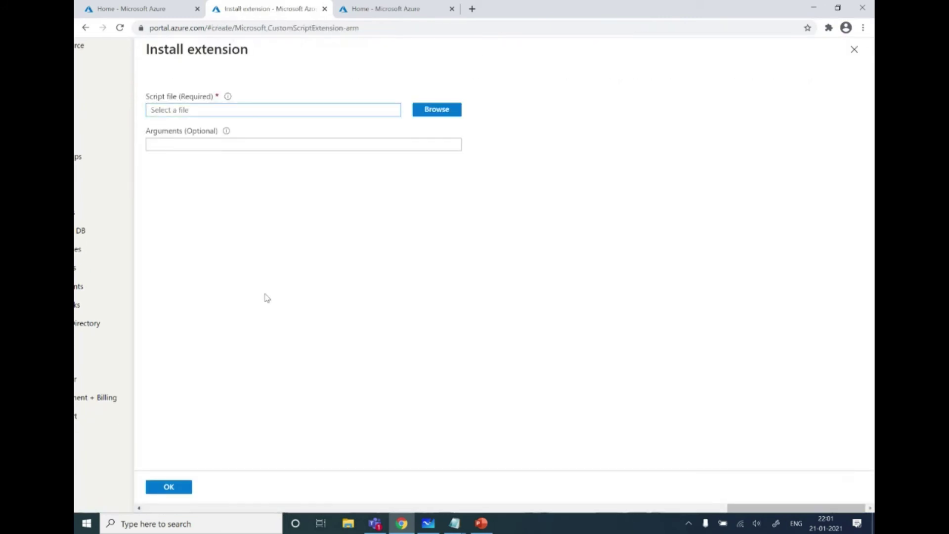
Step: Choose install_IIS.ps1 from techscalableeastusstg's script container as the script file and submit the extension installation without arguments
{"action": "left_click", "coordinate": [482, 187]}
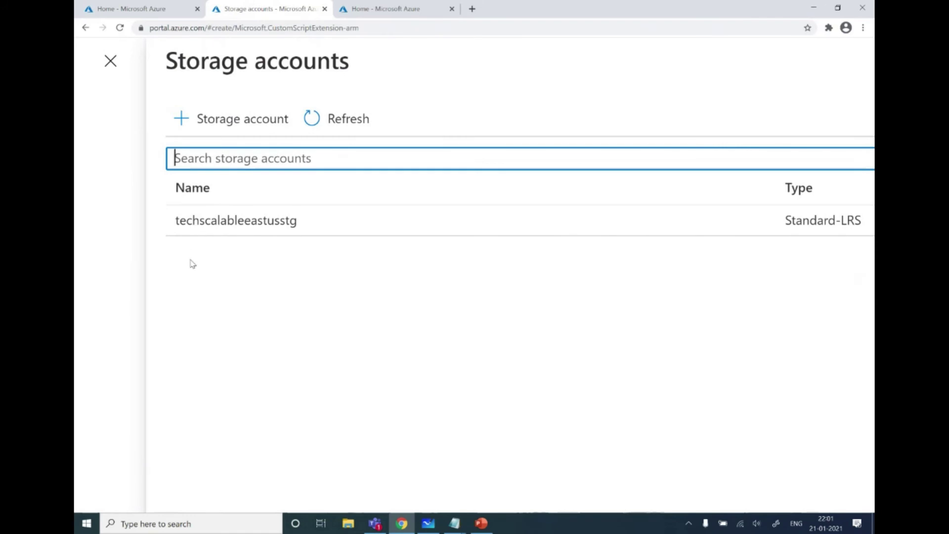
{"action": "left_click", "coordinate": [216, 220]}
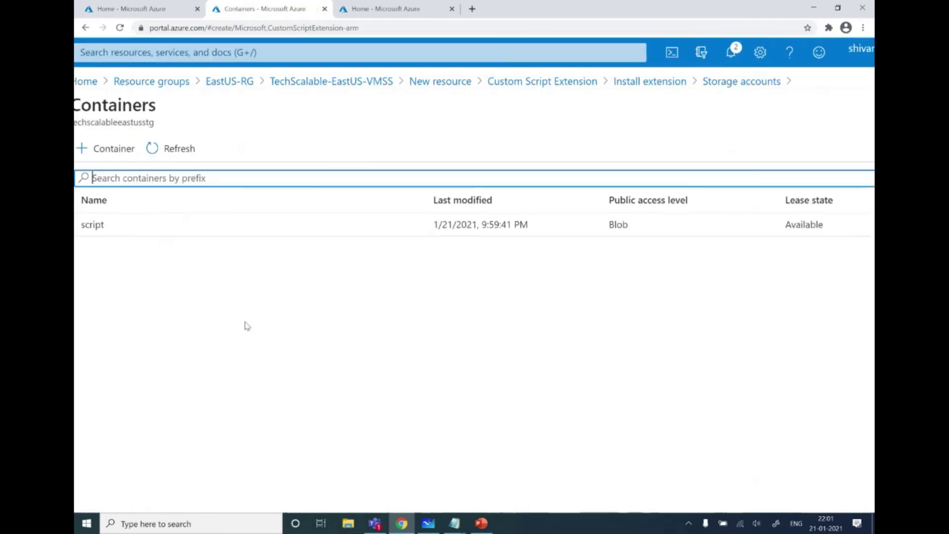
{"action": "left_click", "coordinate": [165, 227]}
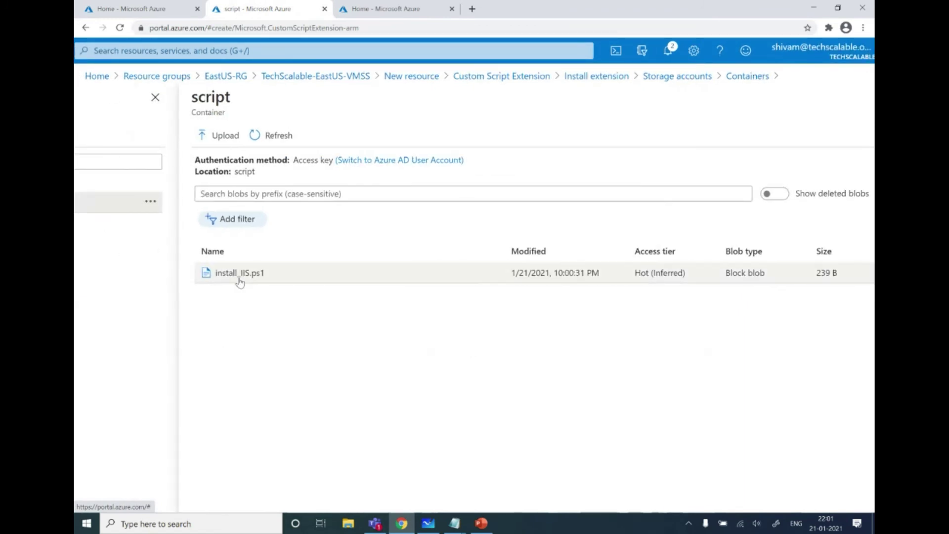
{"action": "left_click", "coordinate": [239, 285]}
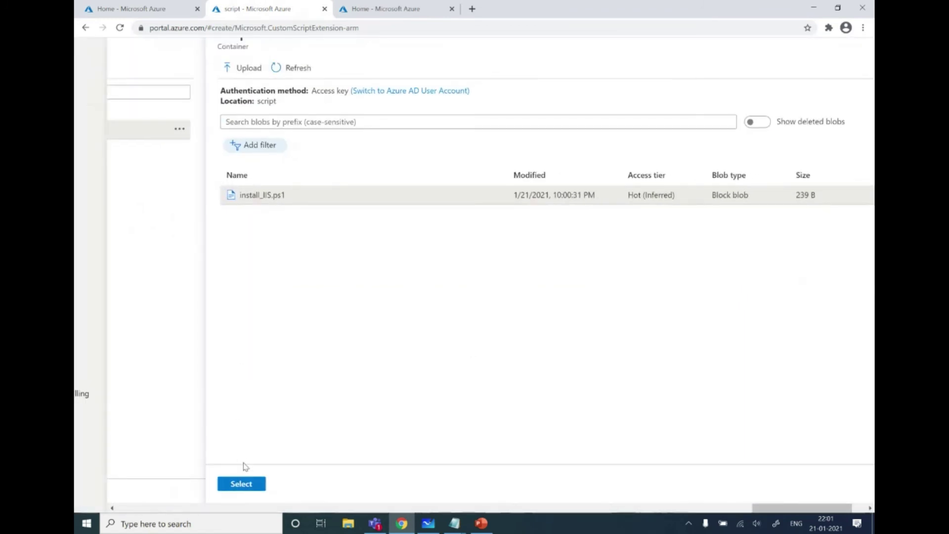
{"action": "left_click", "coordinate": [248, 484]}
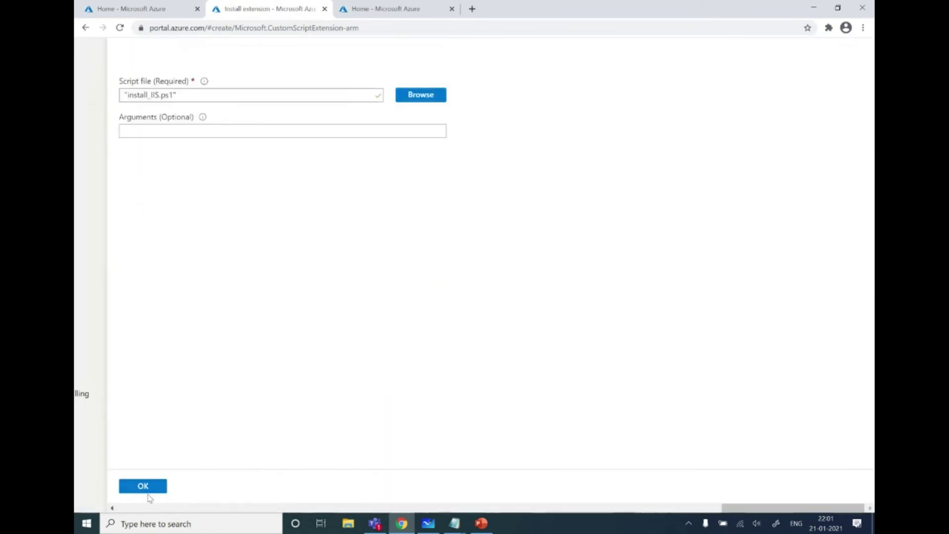
{"action": "left_click", "coordinate": [144, 488]}
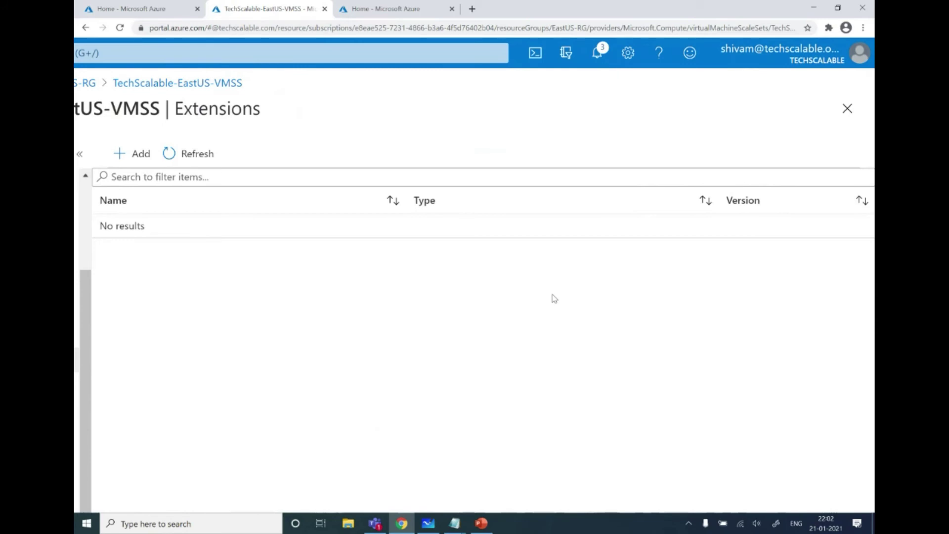
Step: Switch to the whiteboard and shade the CPU>70% and CPU<40% clouds with a magenta highlighter
{"action": "left_click", "coordinate": [429, 523]}
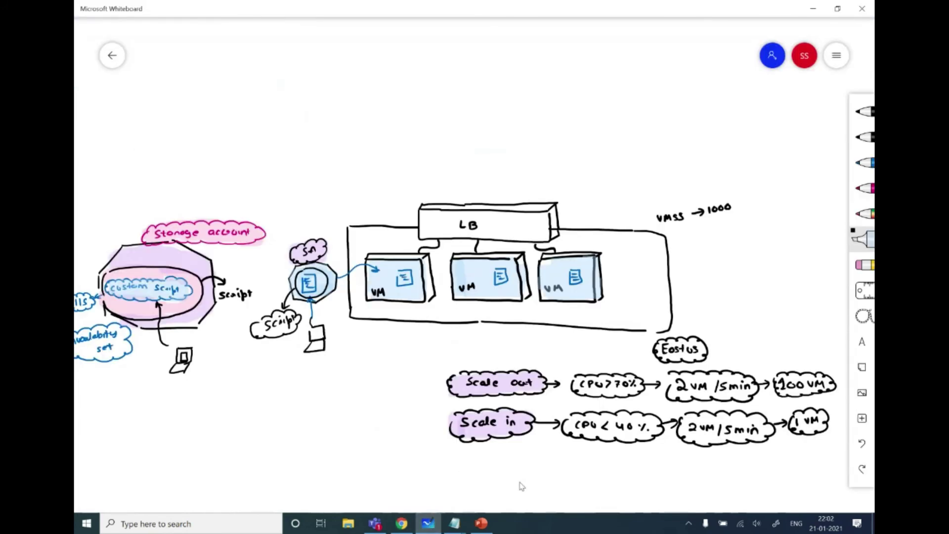
{"action": "scroll", "coordinate": [498, 459], "scroll_direction": "down", "scroll_amount": 1}
{"action": "scroll", "coordinate": [498, 458], "scroll_direction": "right", "scroll_amount": 1}
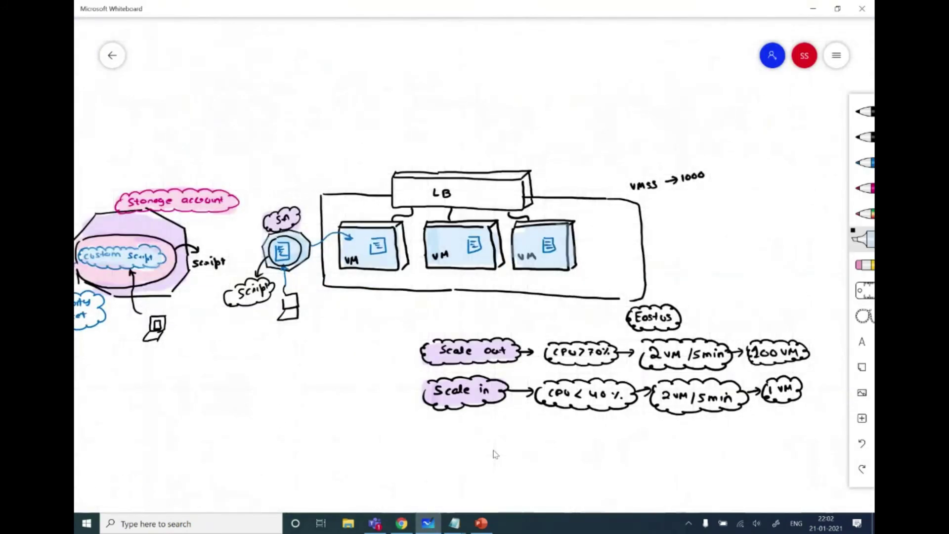
{"action": "left_click", "coordinate": [863, 239]}
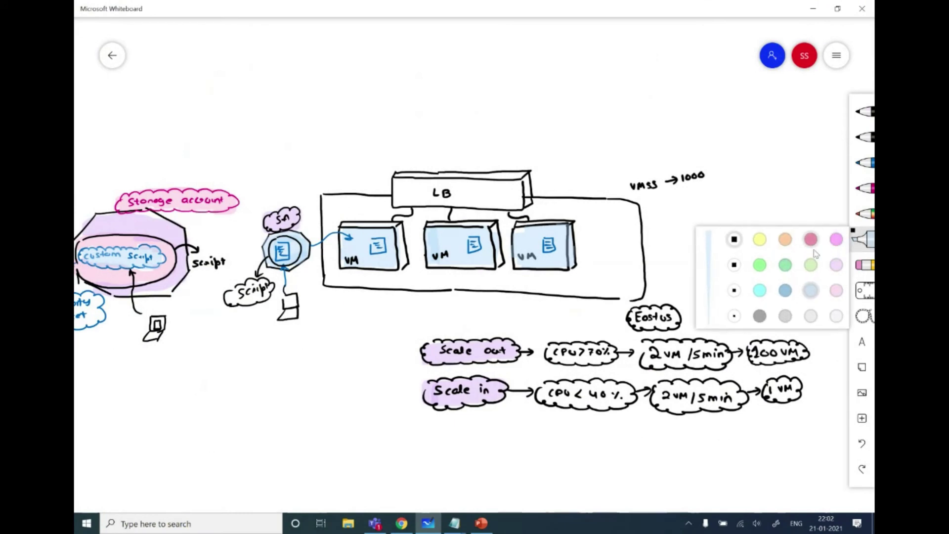
{"action": "left_click", "coordinate": [836, 239]}
{"action": "left_click_drag", "start_coordinate": [555, 355], "coordinate": [616, 352]}
{"action": "mouse_move", "coordinate": [551, 396]}
{"action": "left_mouse_down"}
{"action": "mouse_move", "coordinate": [630, 395]}
{"action": "mouse_move", "coordinate": [603, 393]}
{"action": "left_mouse_up"}
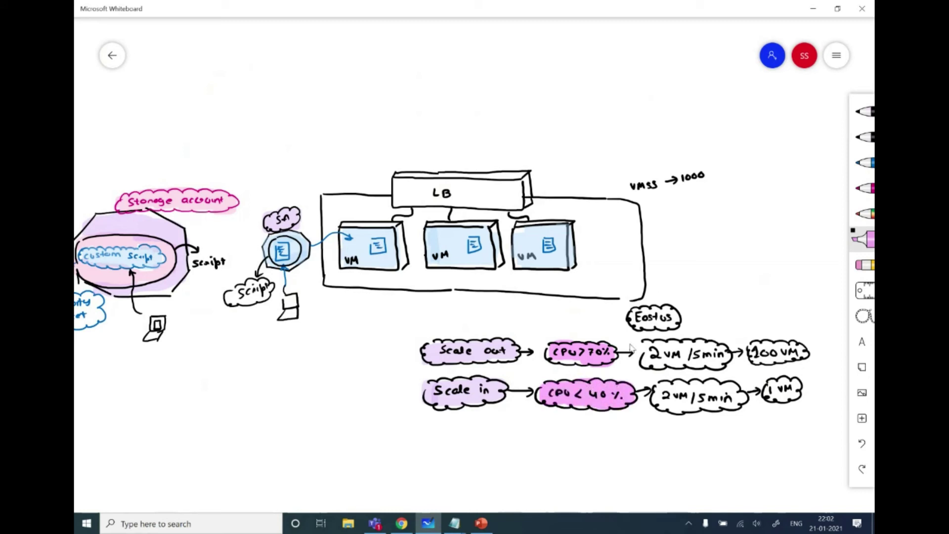
{"action": "mouse_move", "coordinate": [633, 330]}
{"action": "left_mouse_down"}
{"action": "mouse_move", "coordinate": [682, 316]}
{"action": "mouse_move", "coordinate": [664, 324]}
{"action": "left_mouse_up"}
Step: Return to the Azure portal and open the Scaling settings of the TechScalable-EastUS-VMSS scale set
{"action": "key", "text": "alt+Tab"}
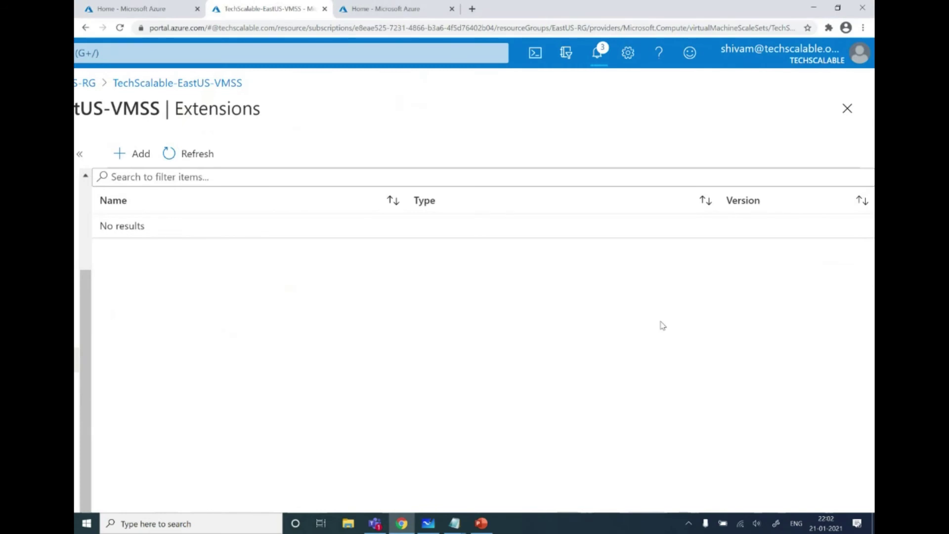
{"action": "key", "text": "ctrl+0"}
{"action": "scroll", "coordinate": [318, 382], "scroll_direction": "down", "scroll_amount": 2}
{"action": "scroll", "coordinate": [318, 383], "scroll_direction": "up", "scroll_amount": 5}
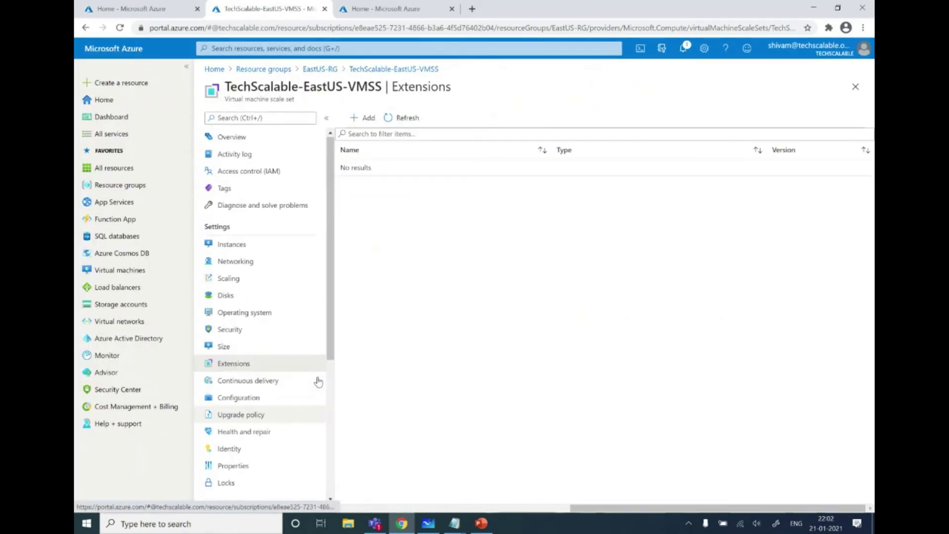
{"action": "key", "text": "ctrl+plus"}
{"action": "key", "text": "ctrl+plus"}
{"action": "key", "text": "ctrl+plus"}
{"action": "key", "text": "ctrl+plus"}
{"action": "key", "text": "ctrl+plus"}
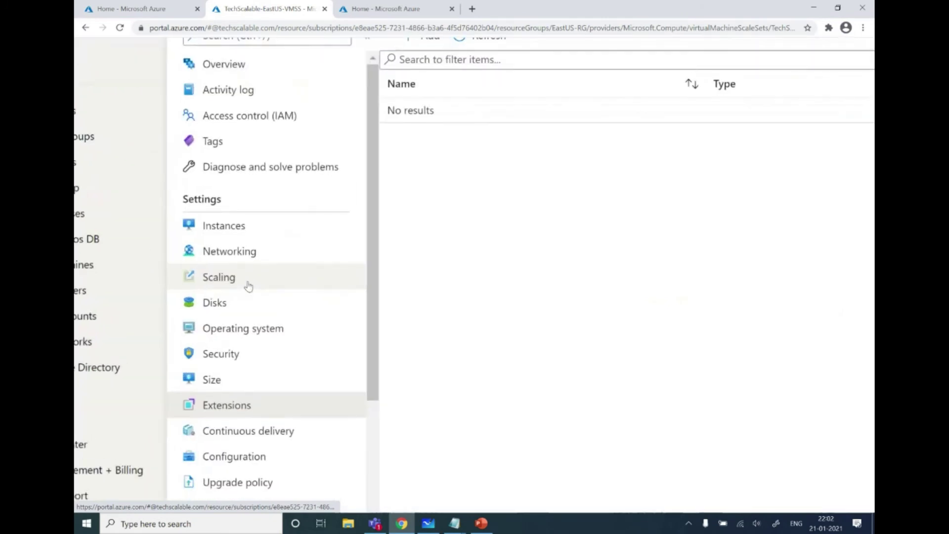
{"action": "left_click", "coordinate": [242, 285]}
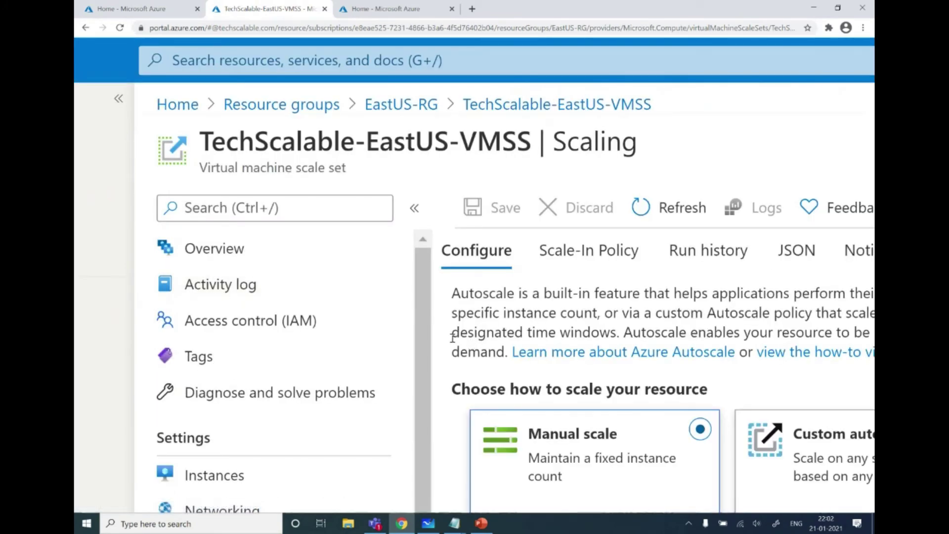
Step: Collapse the portal's main navigation and switch the scale set from manual scaling to Custom autoscale
{"action": "key", "text": "ctrl+minus"}
{"action": "key", "text": "ctrl+minus"}
{"action": "key", "text": "ctrl+minus"}
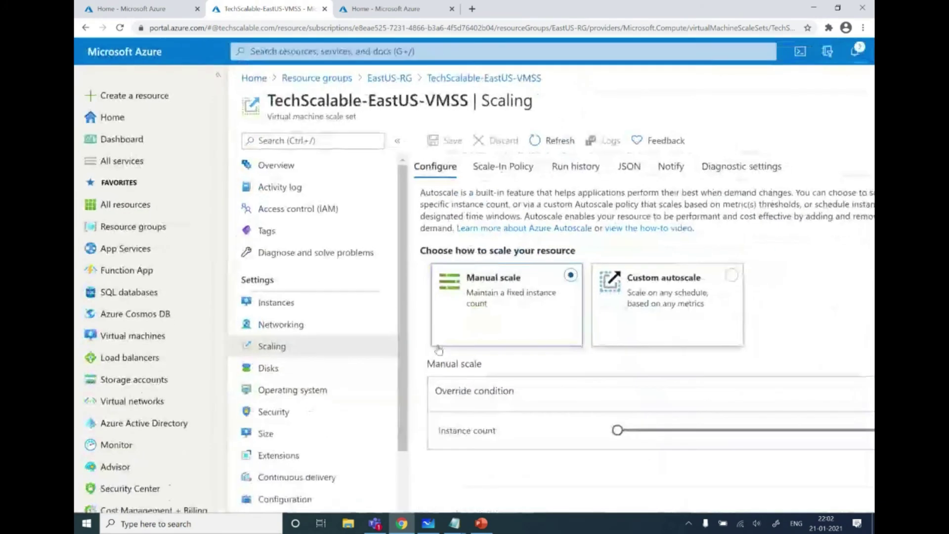
{"action": "key", "text": "ctrl+minus"}
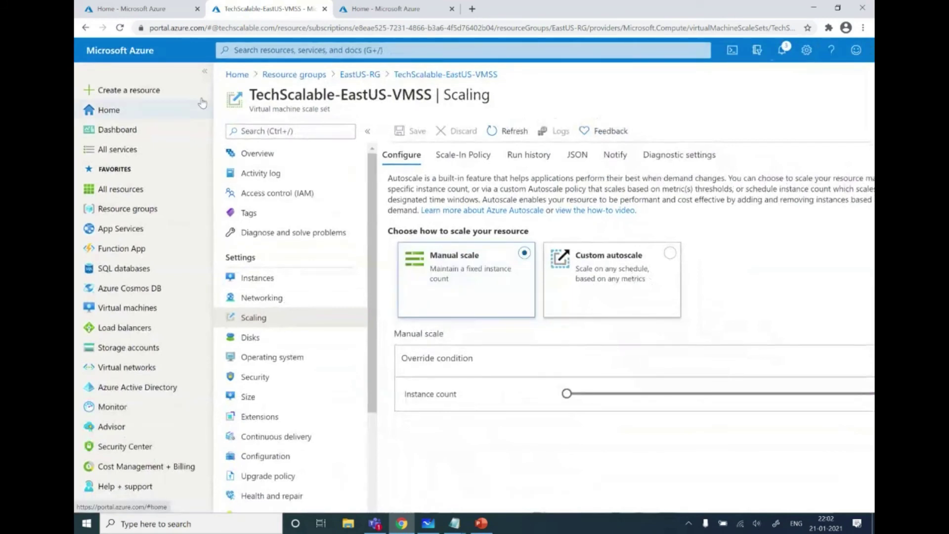
{"action": "left_click", "coordinate": [205, 71]}
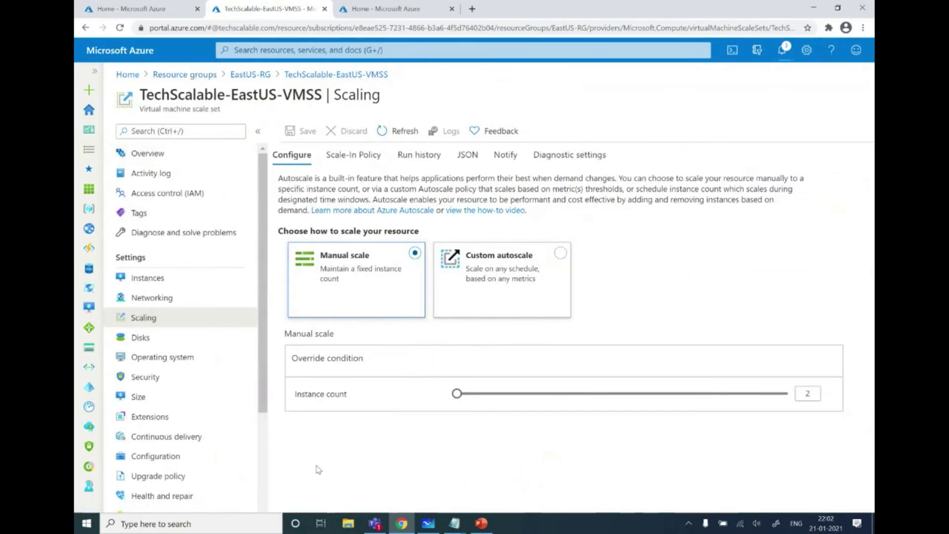
{"action": "scroll", "coordinate": [309, 470], "scroll_direction": "down", "scroll_amount": 1}
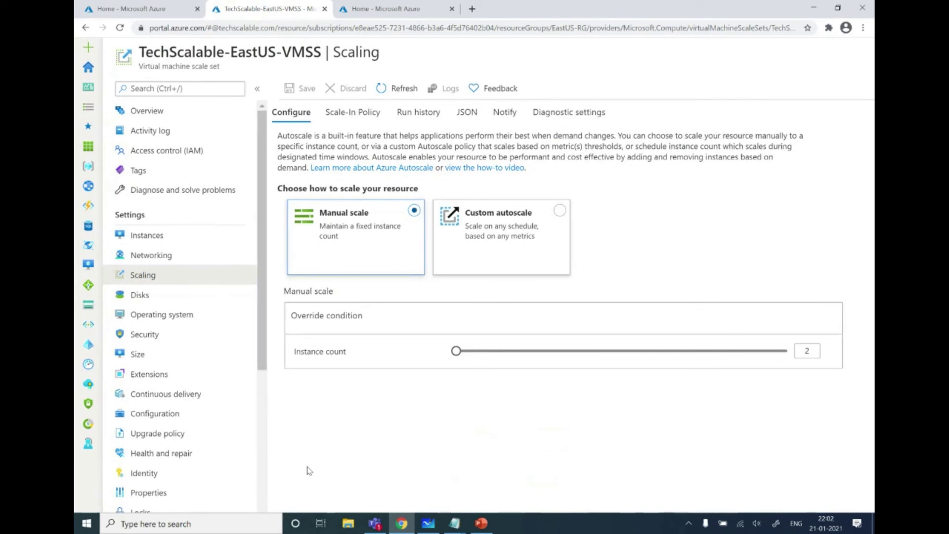
{"action": "scroll", "coordinate": [307, 470], "scroll_direction": "up", "scroll_amount": 2}
{"action": "scroll", "coordinate": [307, 470], "scroll_direction": "up", "scroll_amount": 1}
{"action": "scroll", "coordinate": [307, 471], "scroll_direction": "right", "scroll_amount": 2}
{"action": "scroll", "coordinate": [307, 470], "scroll_direction": "down", "scroll_amount": 1}
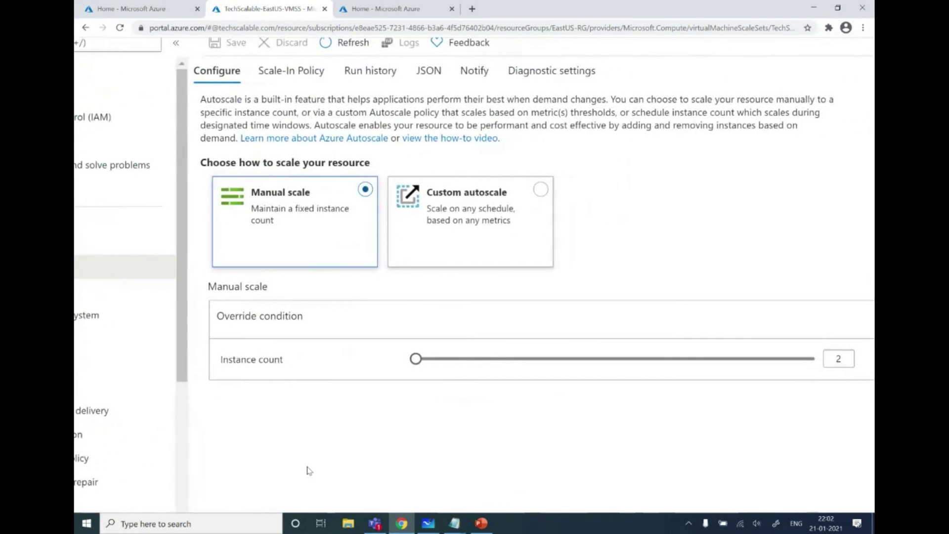
{"action": "left_click", "coordinate": [424, 240]}
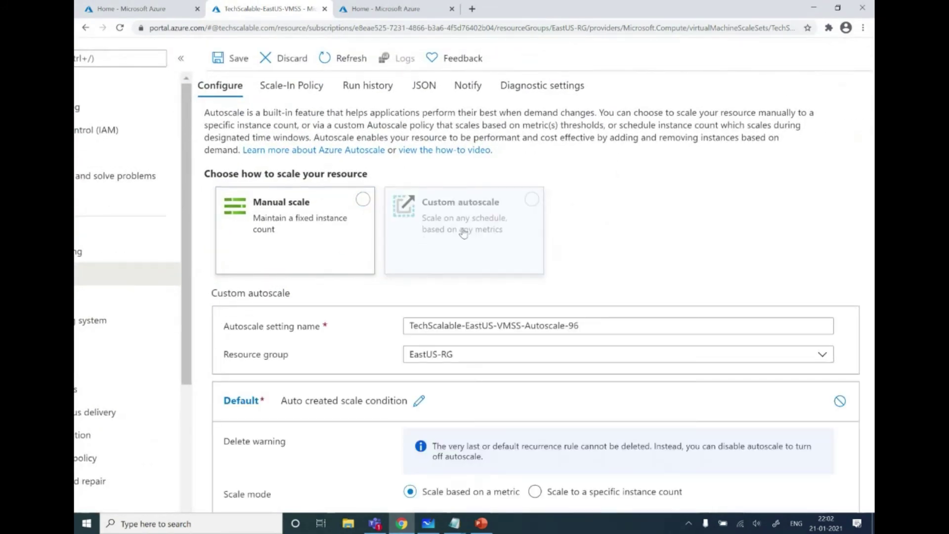
Step: Start a new metric rule in the default scale condition and set its duration to 5 minutes
{"action": "scroll", "coordinate": [604, 276], "scroll_direction": "down", "scroll_amount": 3}
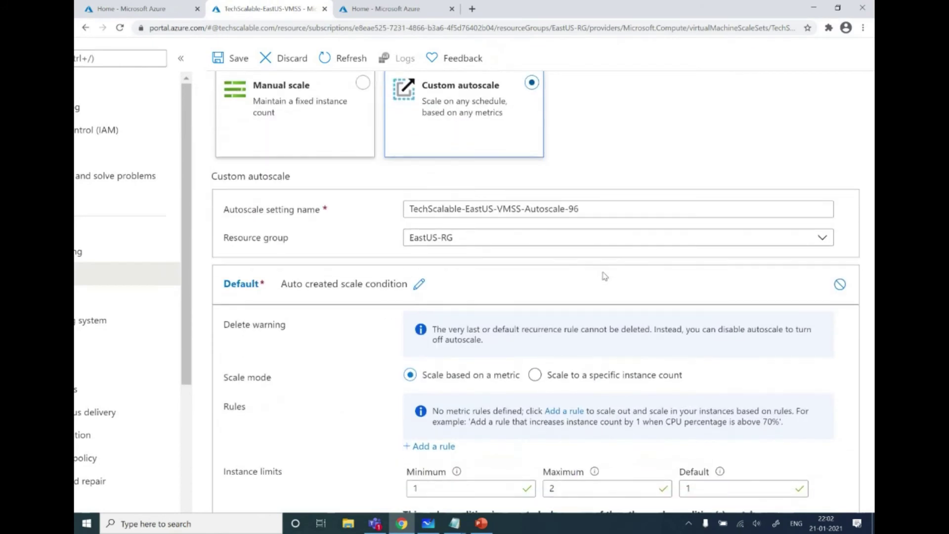
{"action": "scroll", "coordinate": [605, 276], "scroll_direction": "down", "scroll_amount": 2}
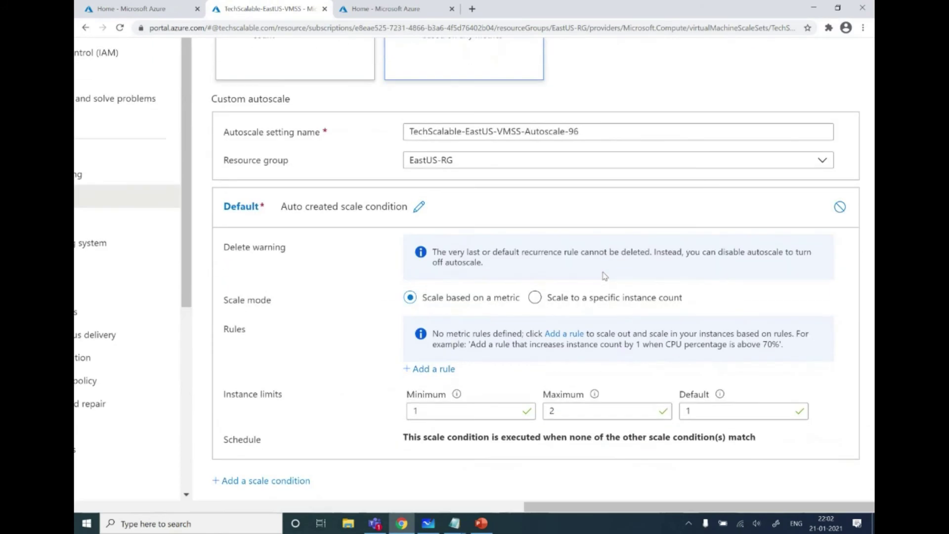
{"action": "left_click", "coordinate": [422, 370]}
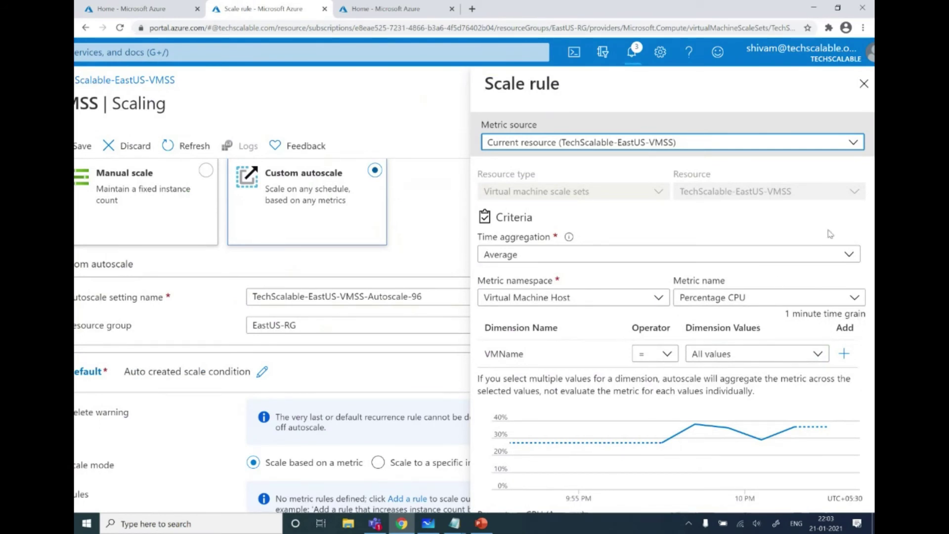
{"action": "scroll", "coordinate": [565, 293], "scroll_direction": "down", "scroll_amount": 2}
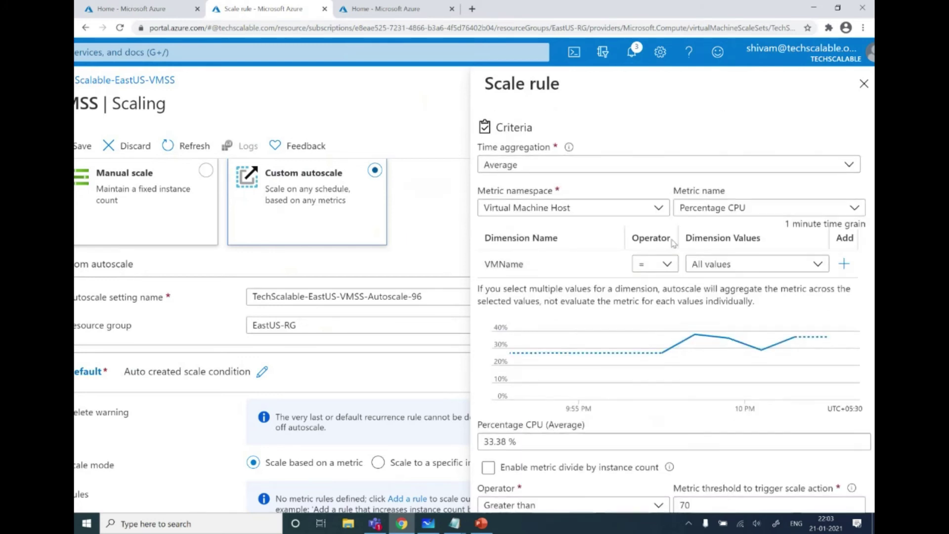
{"action": "scroll", "coordinate": [647, 250], "scroll_direction": "down", "scroll_amount": 2}
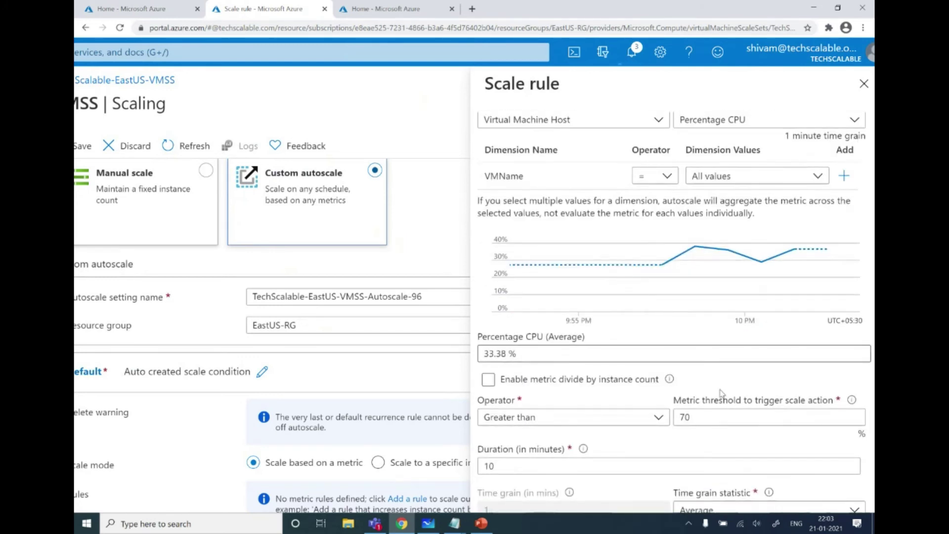
{"action": "scroll", "coordinate": [636, 433], "scroll_direction": "right", "scroll_amount": 1}
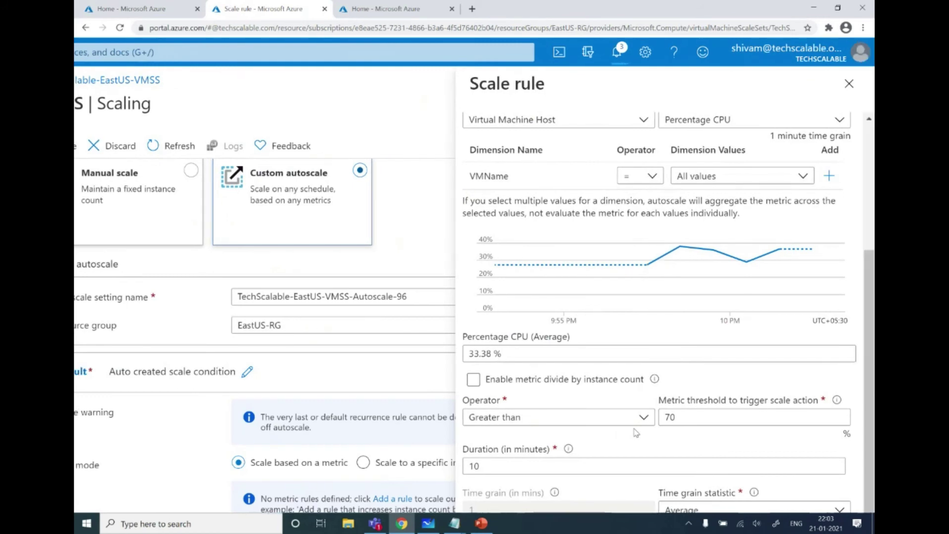
{"action": "scroll", "coordinate": [625, 441], "scroll_direction": "down", "scroll_amount": 3}
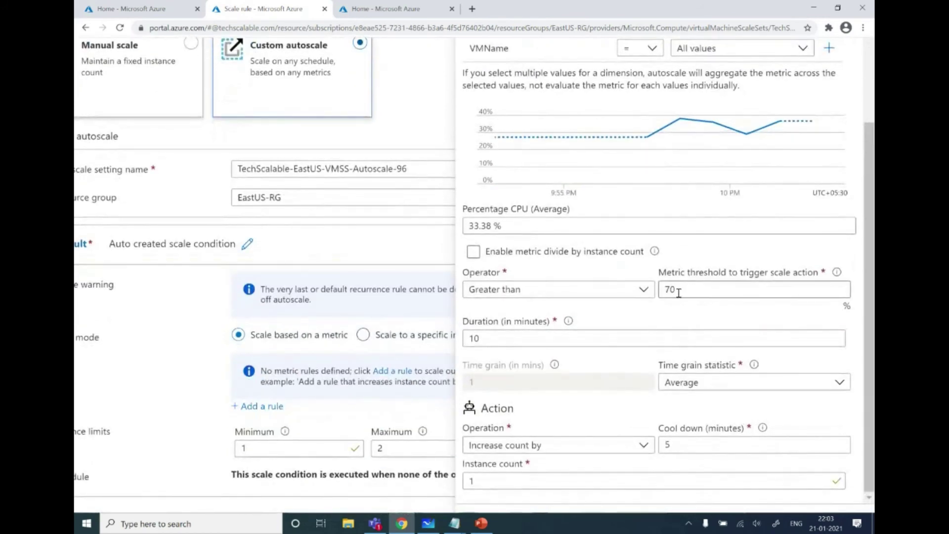
{"action": "left_click", "coordinate": [543, 340]}
{"action": "key", "text": "BackSpace"}
{"action": "key", "text": "BackSpace"}
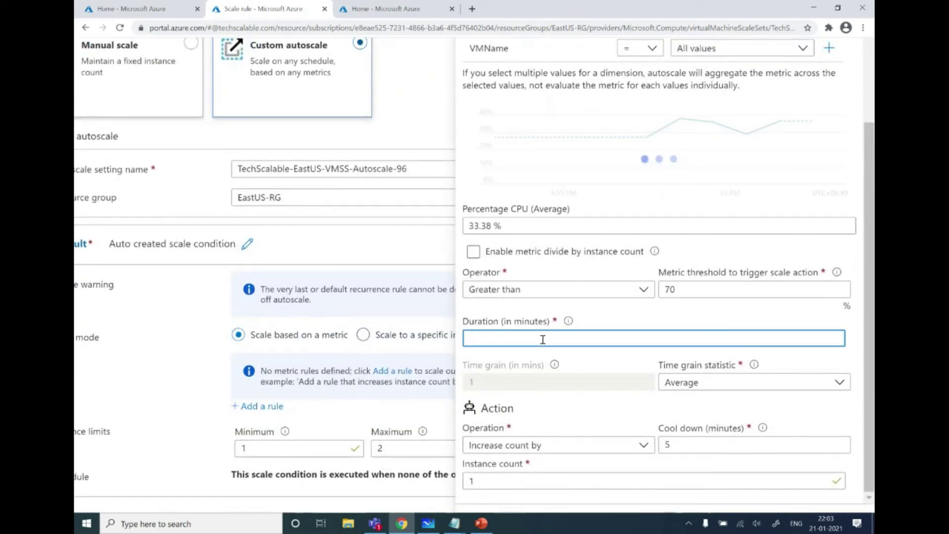
{"action": "type", "text": "5"}
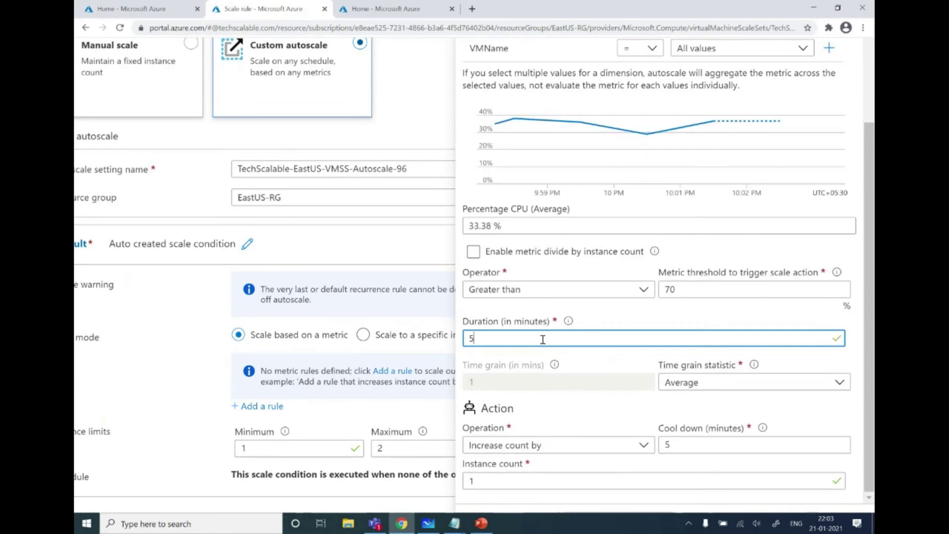
Step: Set the rule's instance count to 2 and add it as the scale-out rule
{"action": "scroll", "coordinate": [643, 297], "scroll_direction": "down", "scroll_amount": 1}
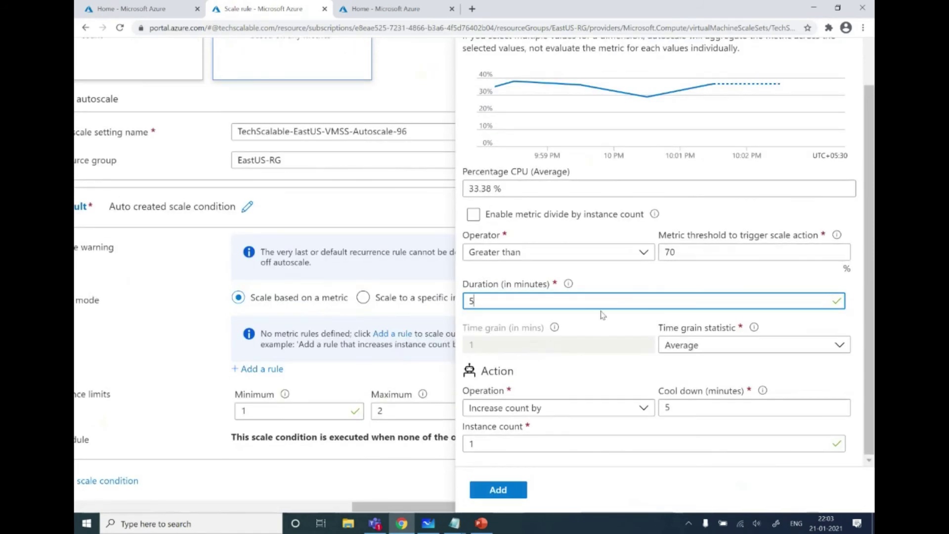
{"action": "left_click", "coordinate": [507, 444]}
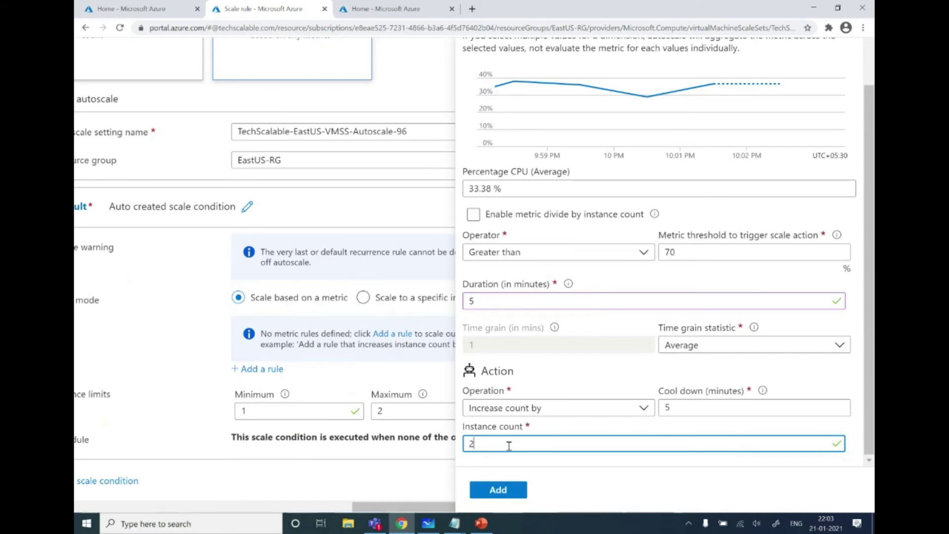
{"action": "type", "text": "2"}
{"action": "left_click", "coordinate": [498, 489]}
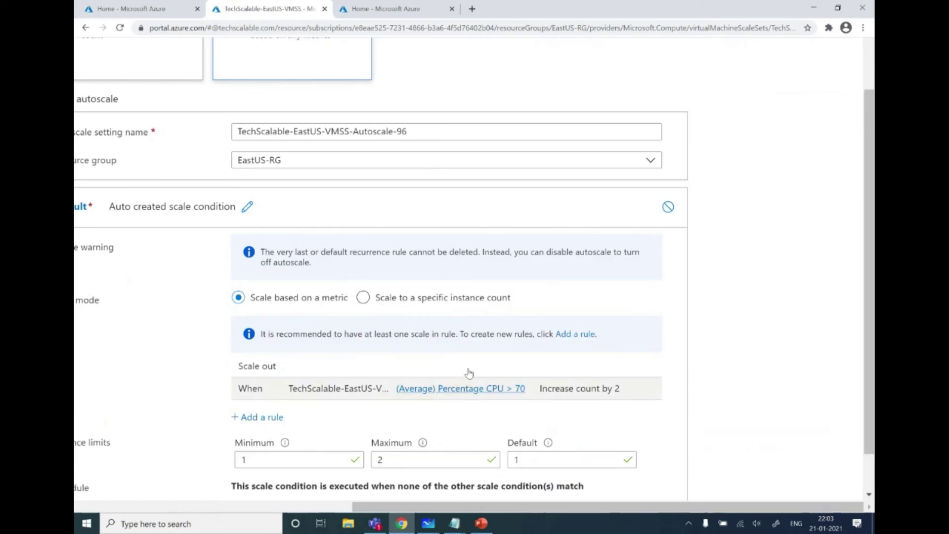
Step: Start a second scale rule with the operator Less than and a metric threshold of 40%
{"action": "left_click", "coordinate": [275, 418]}
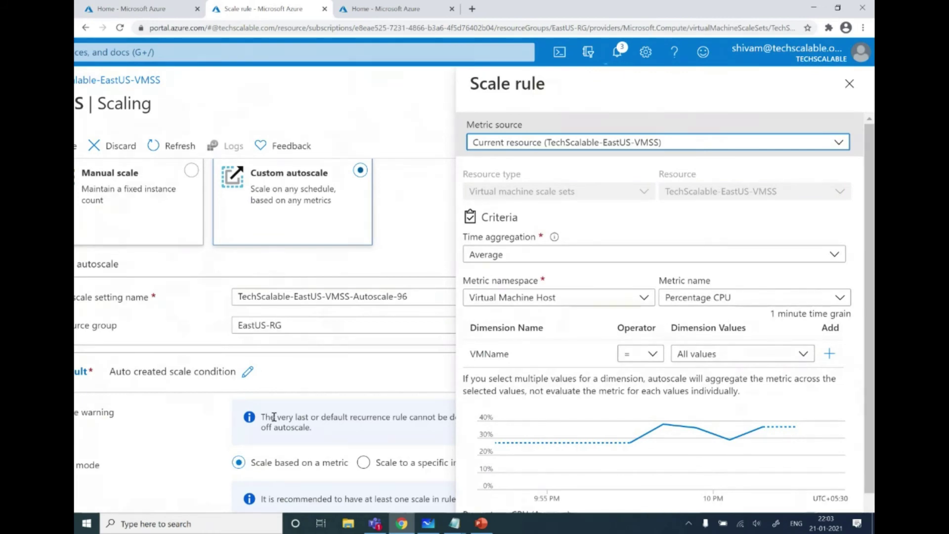
{"action": "scroll", "coordinate": [546, 320], "scroll_direction": "down", "scroll_amount": 3}
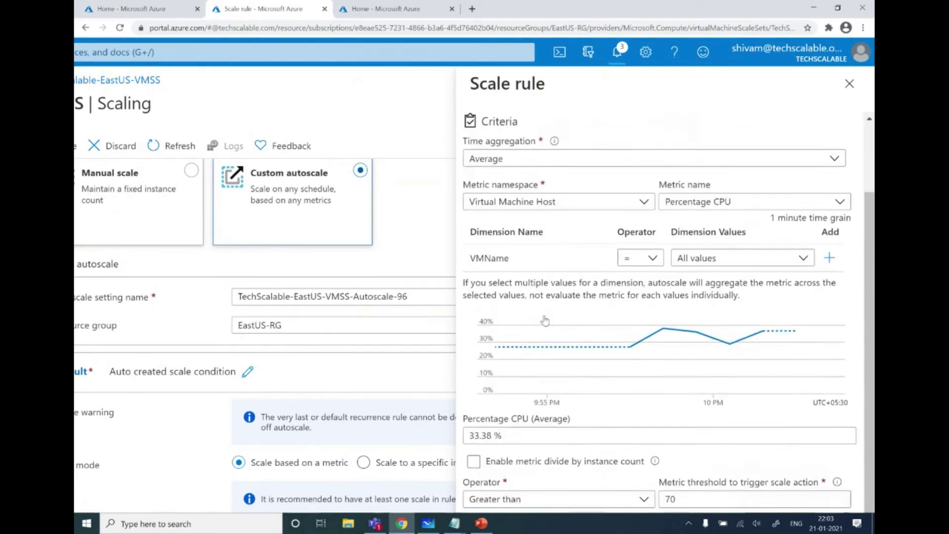
{"action": "scroll", "coordinate": [578, 292], "scroll_direction": "down", "scroll_amount": 1}
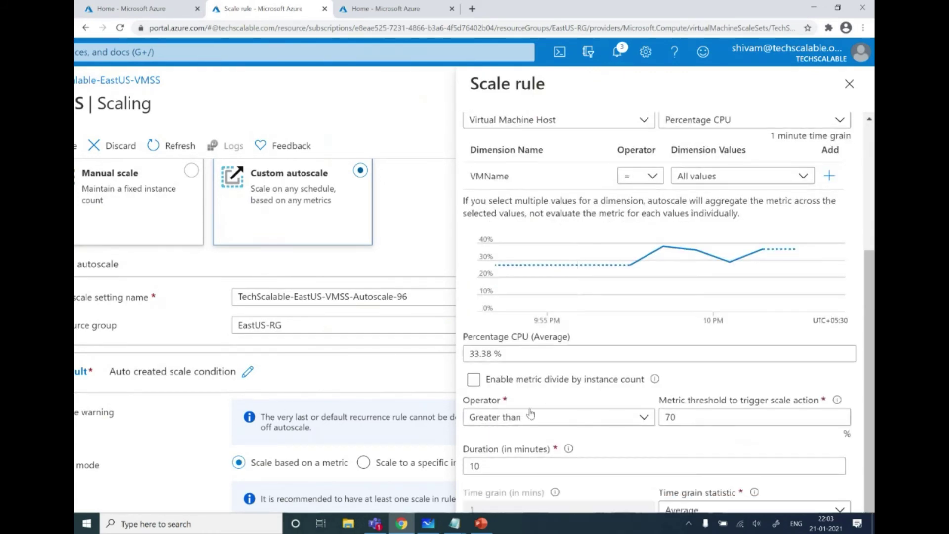
{"action": "scroll", "coordinate": [529, 416], "scroll_direction": "down", "scroll_amount": 3}
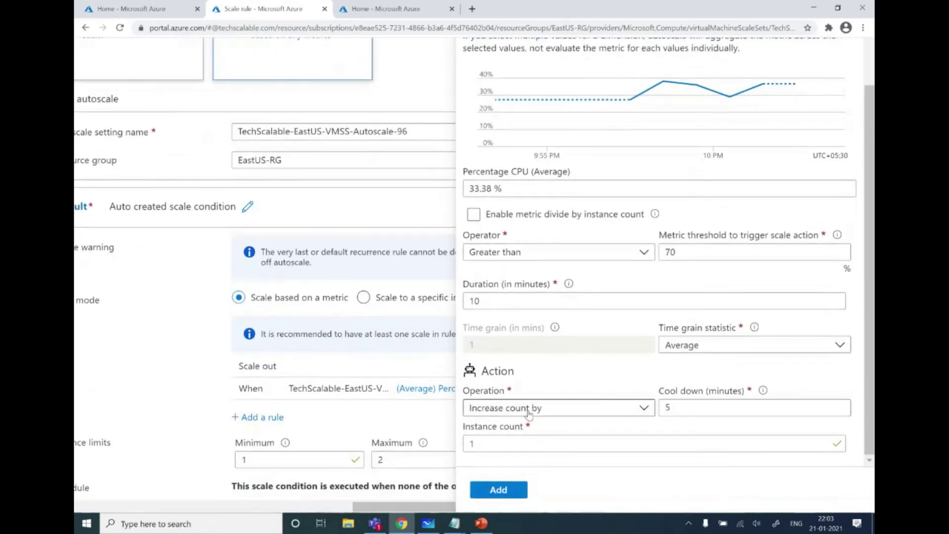
{"action": "left_click", "coordinate": [559, 263]}
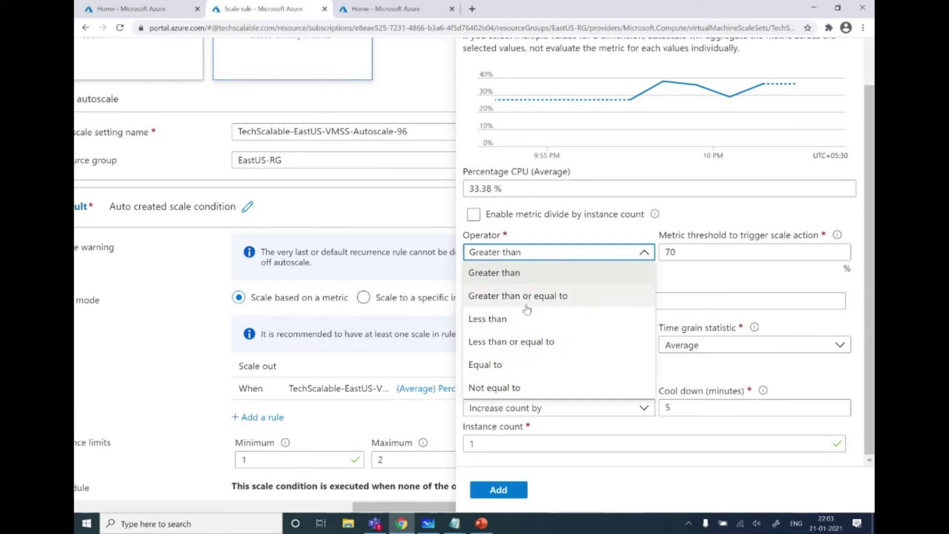
{"action": "left_click", "coordinate": [509, 319]}
{"action": "left_click", "coordinate": [685, 251]}
{"action": "key", "text": "BackSpace"}
{"action": "key", "text": "BackSpace"}
{"action": "type", "text": "40"}
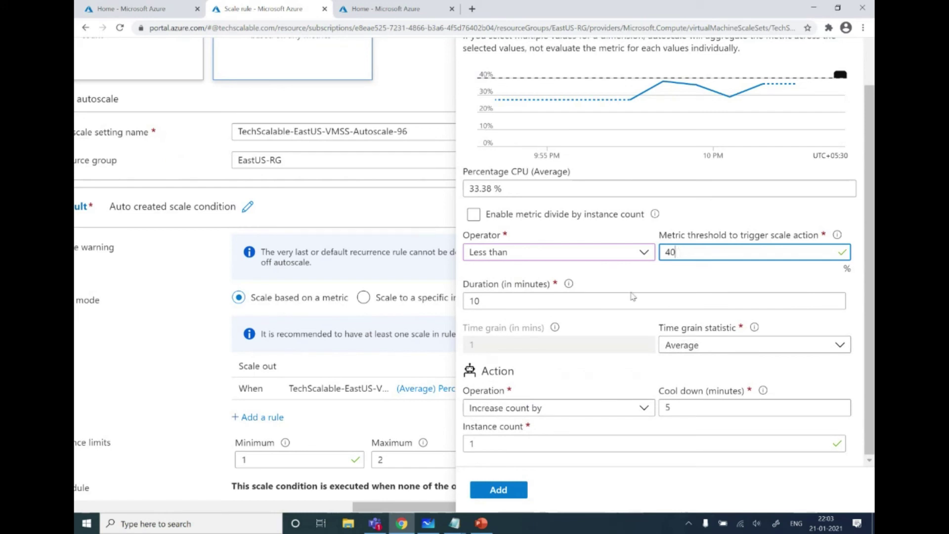
Step: Set the second rule's duration to 5 minutes and its action to Decrease count by 2 instances
{"action": "left_click", "coordinate": [601, 303]}
{"action": "key", "text": "BackSpace"}
{"action": "key", "text": "BackSpace"}
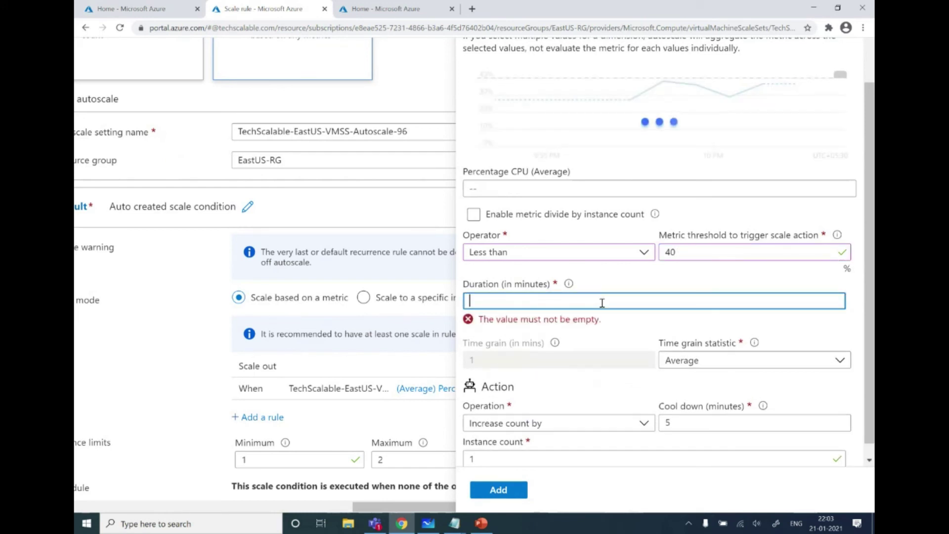
{"action": "type", "text": "5"}
{"action": "left_click", "coordinate": [587, 410]}
{"action": "left_click", "coordinate": [587, 410]}
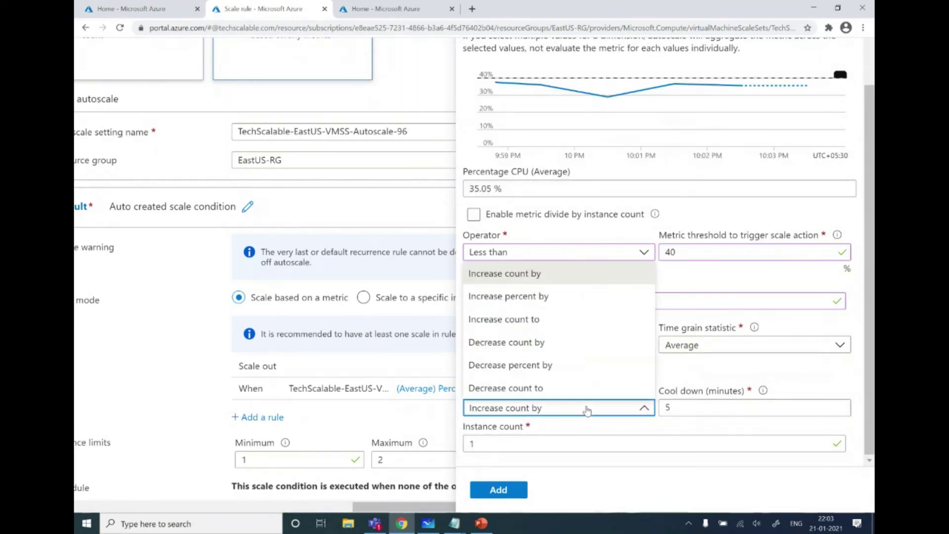
{"action": "left_click", "coordinate": [551, 344]}
{"action": "left_click", "coordinate": [567, 444]}
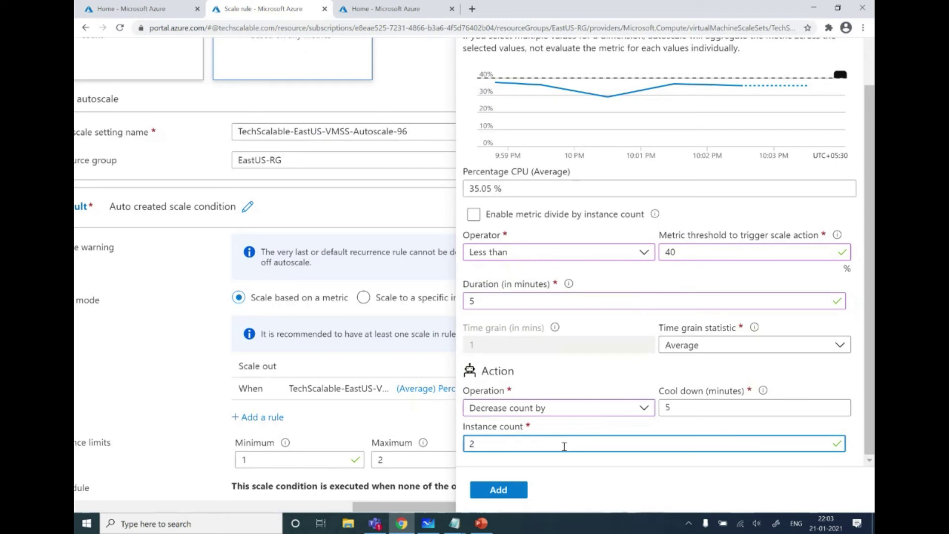
Step: Set the Less than rule's instance count to 2 and add it as the scale-in rule
{"action": "type", "text": "2"}
{"action": "left_click", "coordinate": [514, 490]}
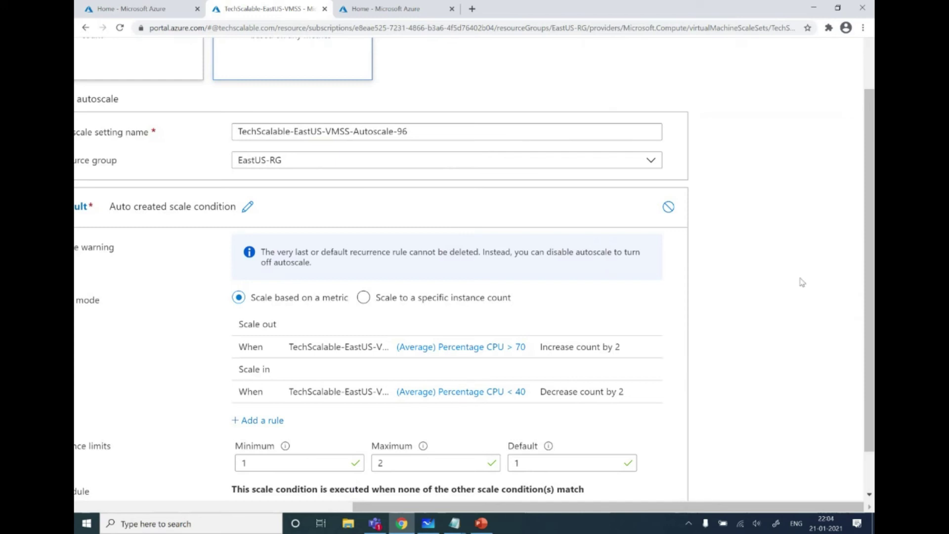
Step: Set the default condition's maximum instance limit to 200 and save the autoscale configuration
{"action": "scroll", "coordinate": [713, 343], "scroll_direction": "down", "scroll_amount": 1}
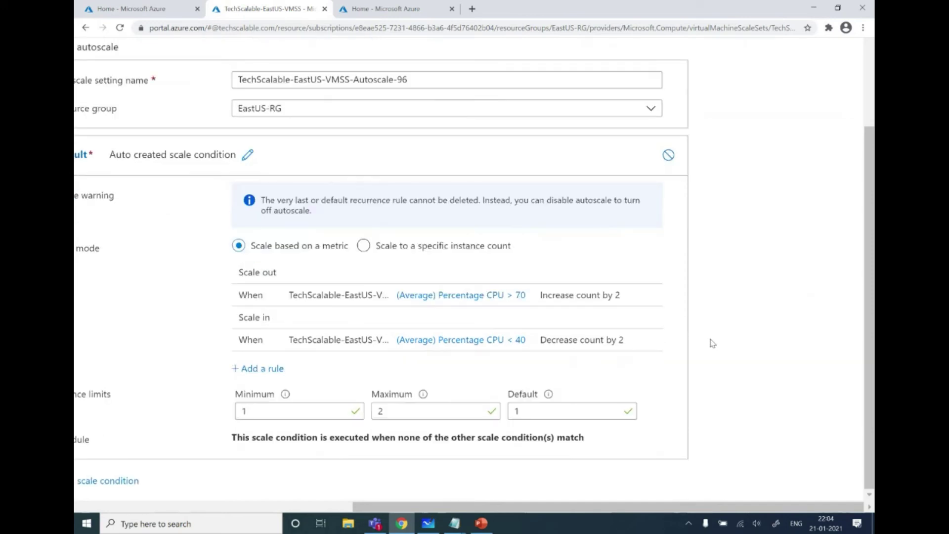
{"action": "left_click", "coordinate": [389, 413]}
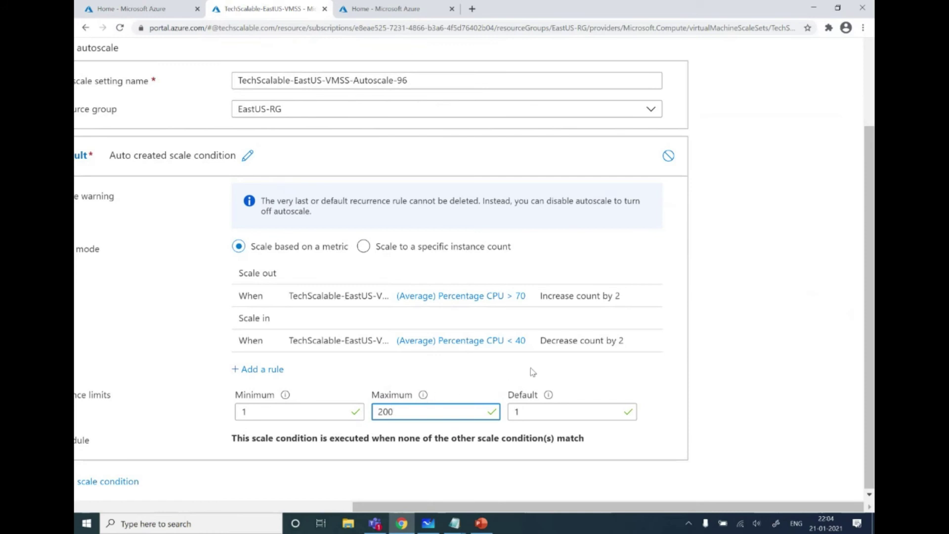
{"action": "key", "text": "ctrl+0"}
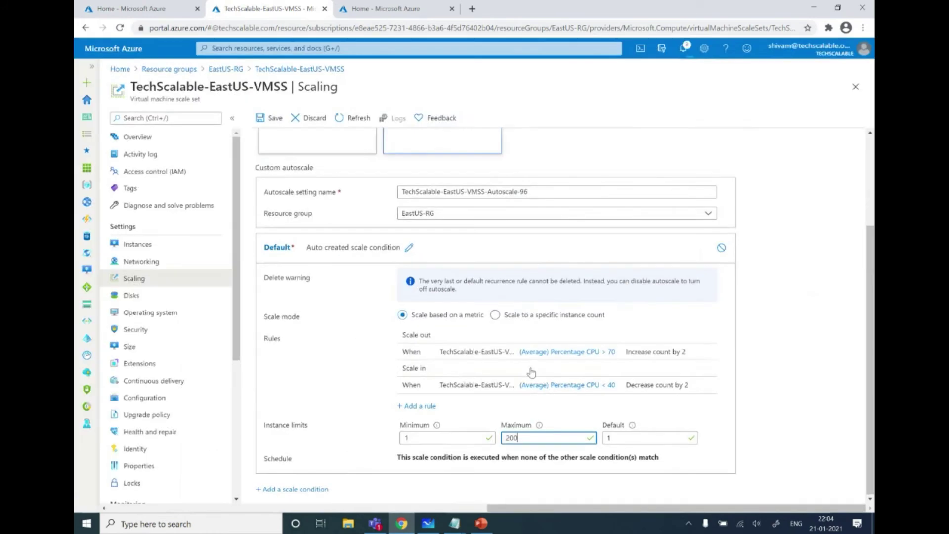
{"action": "left_click", "coordinate": [270, 129]}
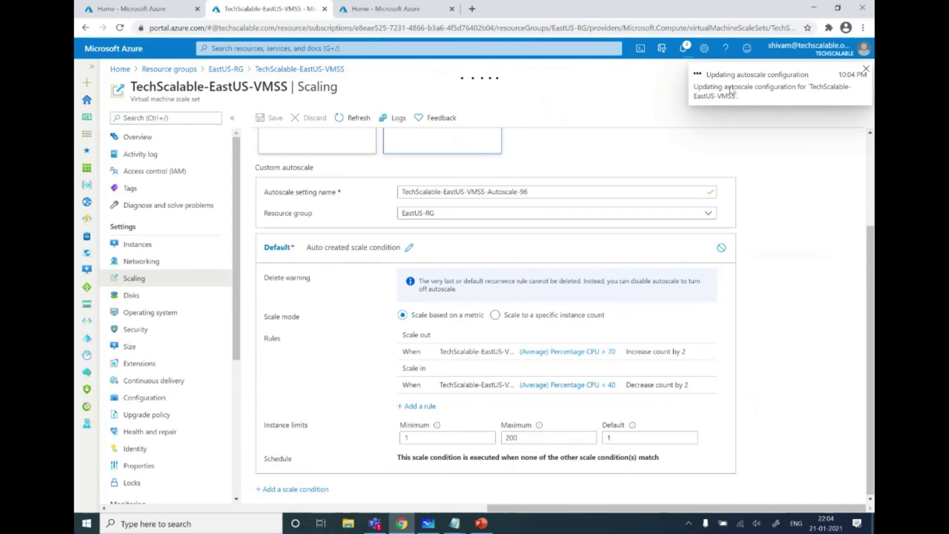
{"action": "scroll", "coordinate": [658, 216], "scroll_direction": "up", "scroll_amount": 2}
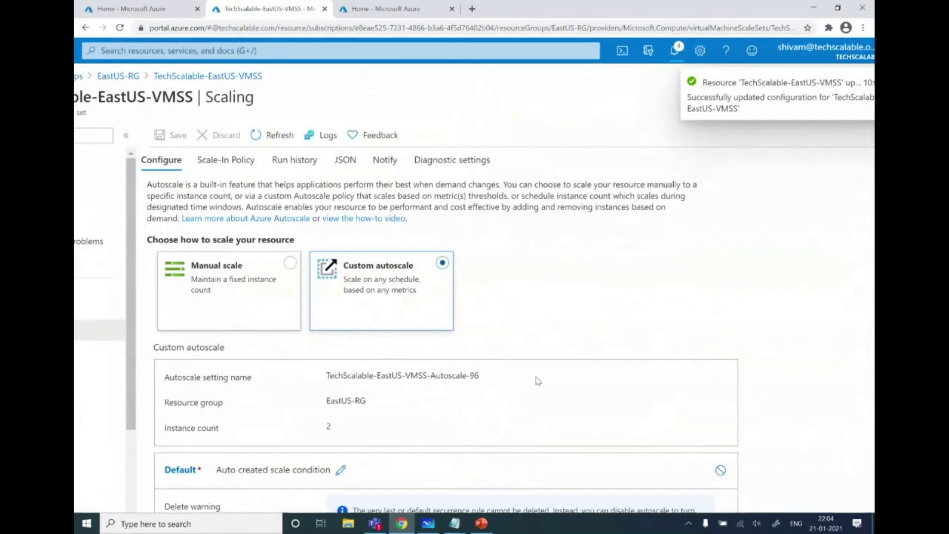
Step: Switch to Microsoft Whiteboard and shade the area around the VMs in the scale set box with a light pink highlighter
{"action": "left_click", "coordinate": [429, 524]}
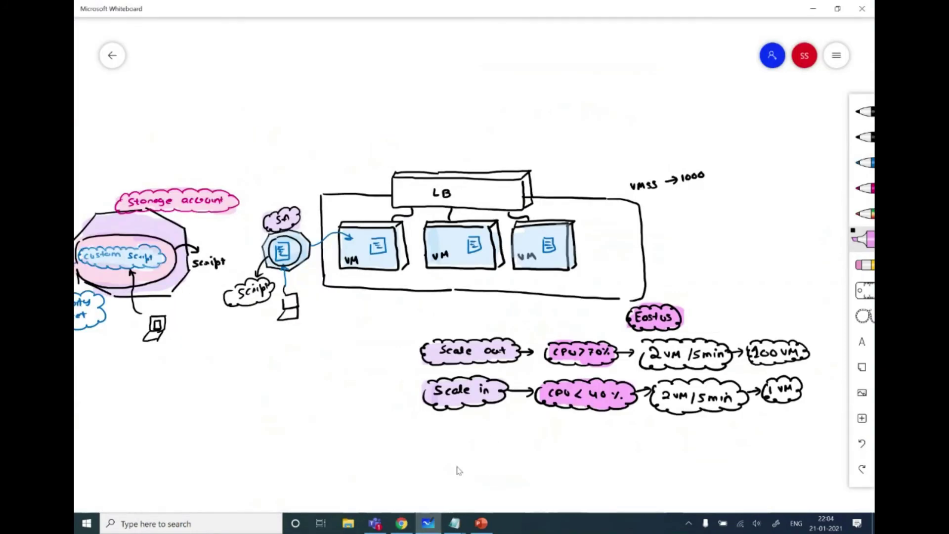
{"action": "left_click", "coordinate": [864, 239]}
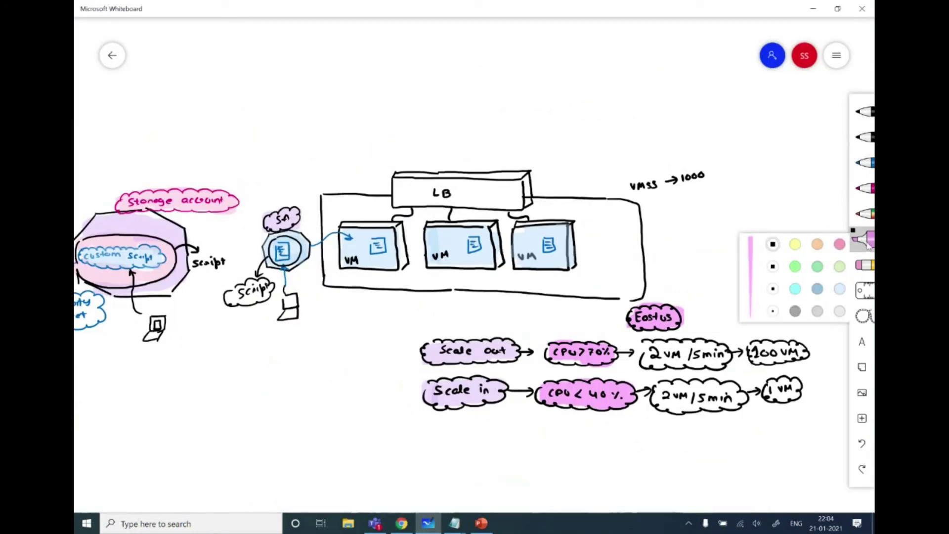
{"action": "left_click", "coordinate": [837, 290]}
{"action": "mouse_move", "coordinate": [332, 205]}
{"action": "left_mouse_down"}
{"action": "mouse_move", "coordinate": [337, 292]}
{"action": "mouse_move", "coordinate": [351, 204]}
{"action": "mouse_move", "coordinate": [390, 224]}
{"action": "mouse_move", "coordinate": [356, 277]}
{"action": "mouse_move", "coordinate": [378, 286]}
{"action": "left_mouse_up"}
{"action": "mouse_move", "coordinate": [390, 221]}
{"action": "left_mouse_down"}
{"action": "mouse_move", "coordinate": [418, 244]}
{"action": "mouse_move", "coordinate": [415, 282]}
{"action": "mouse_move", "coordinate": [425, 277]}
{"action": "mouse_move", "coordinate": [432, 219]}
{"action": "mouse_move", "coordinate": [461, 218]}
{"action": "mouse_move", "coordinate": [484, 281]}
{"action": "mouse_move", "coordinate": [505, 286]}
{"action": "mouse_move", "coordinate": [524, 215]}
{"action": "mouse_move", "coordinate": [554, 208]}
{"action": "mouse_move", "coordinate": [598, 217]}
{"action": "mouse_move", "coordinate": [635, 279]}
{"action": "mouse_move", "coordinate": [581, 225]}
{"action": "mouse_move", "coordinate": [568, 282]}
{"action": "mouse_move", "coordinate": [544, 282]}
{"action": "left_mouse_up"}
Step: Shade the LB box above the scale set's VMs with a light blue highlighter
{"action": "left_click", "coordinate": [863, 238]}
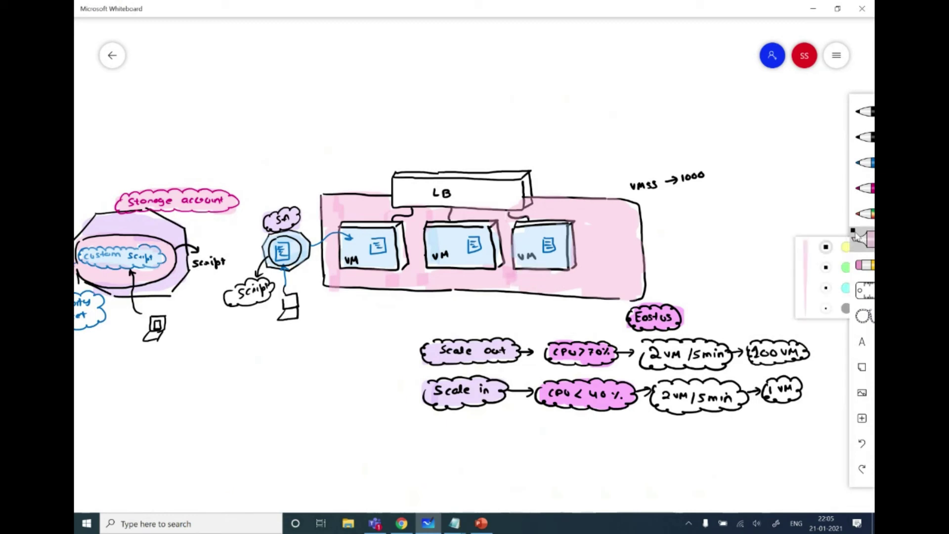
{"action": "left_click", "coordinate": [811, 291]}
{"action": "mouse_move", "coordinate": [398, 177]}
{"action": "left_mouse_down"}
{"action": "mouse_move", "coordinate": [403, 198]}
{"action": "mouse_move", "coordinate": [530, 188]}
{"action": "mouse_move", "coordinate": [509, 176]}
{"action": "left_mouse_up"}
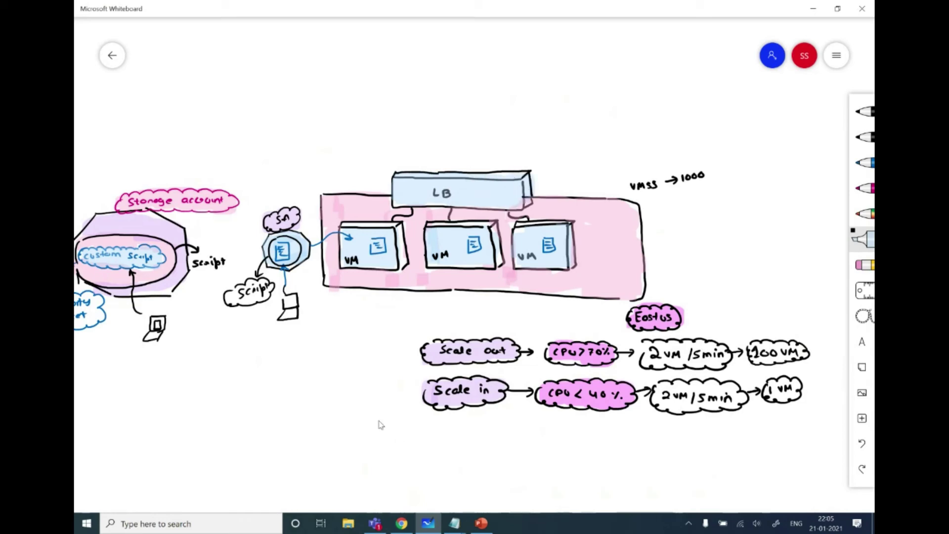
{"action": "left_click_drag", "start_coordinate": [318, 170], "coordinate": [585, 310]}
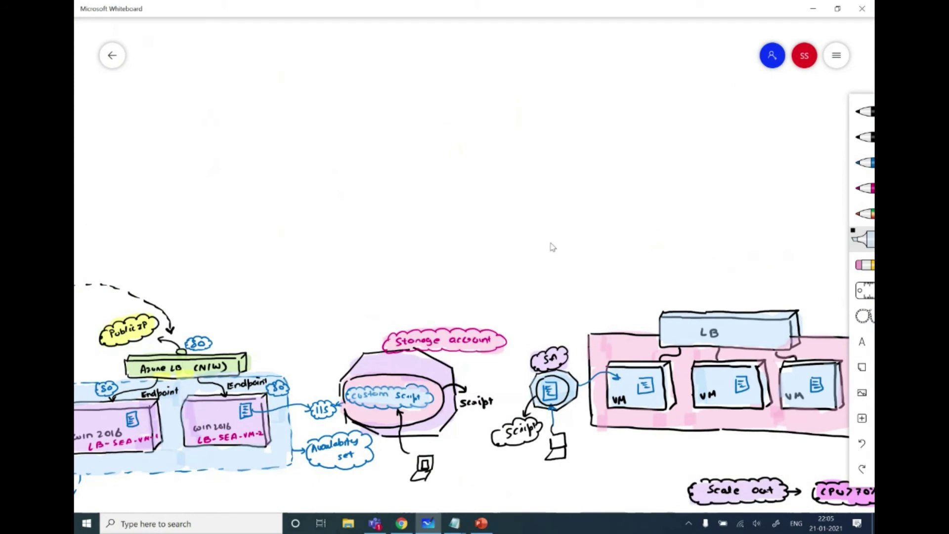
{"action": "scroll", "coordinate": [543, 243], "scroll_direction": "down", "scroll_amount": 3}
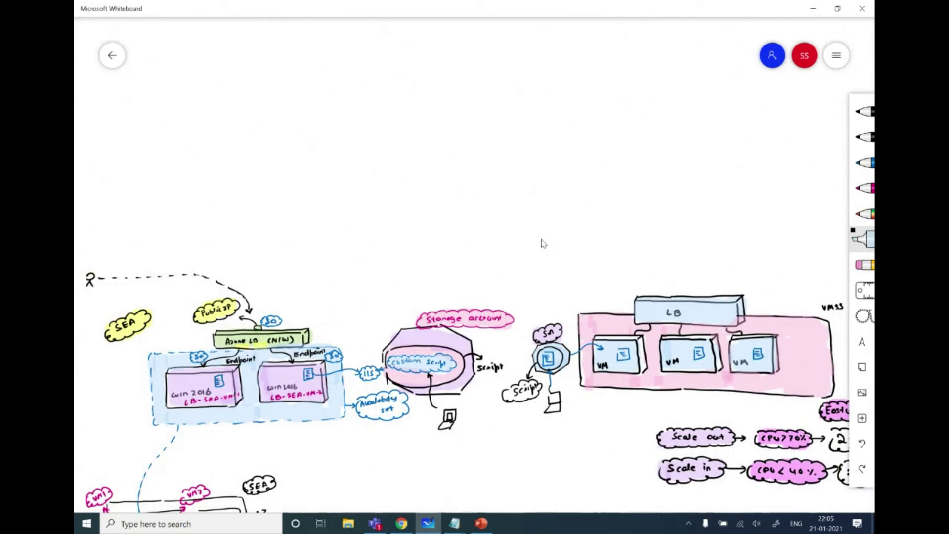
{"action": "left_click", "coordinate": [864, 137]}
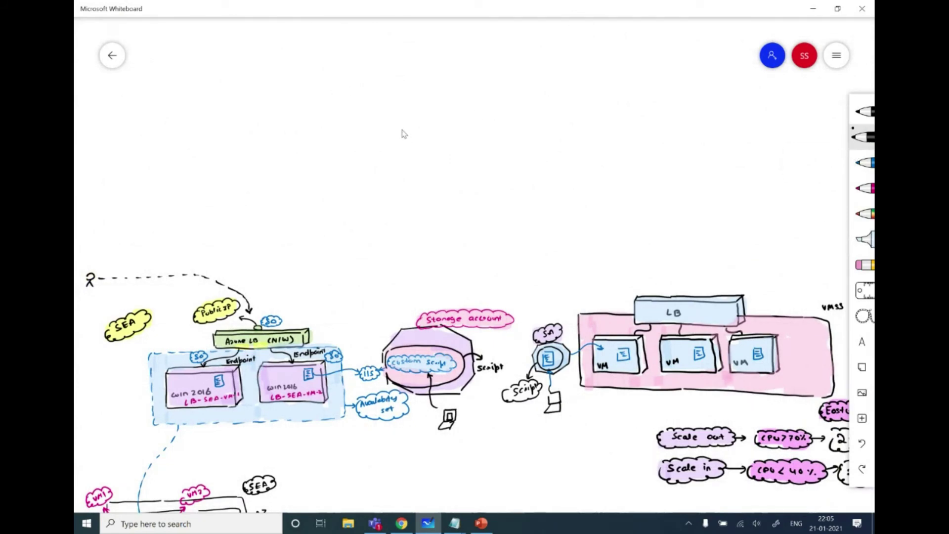
{"action": "left_click_drag", "start_coordinate": [362, 128], "coordinate": [413, 134]}
{"action": "key", "text": "ctrl+z"}
Step: Draw a wide black rectangle centred above the two regional diagrams with the thick pen and label it TMP
{"action": "left_click", "coordinate": [865, 110]}
{"action": "left_click_drag", "start_coordinate": [364, 140], "coordinate": [450, 143]}
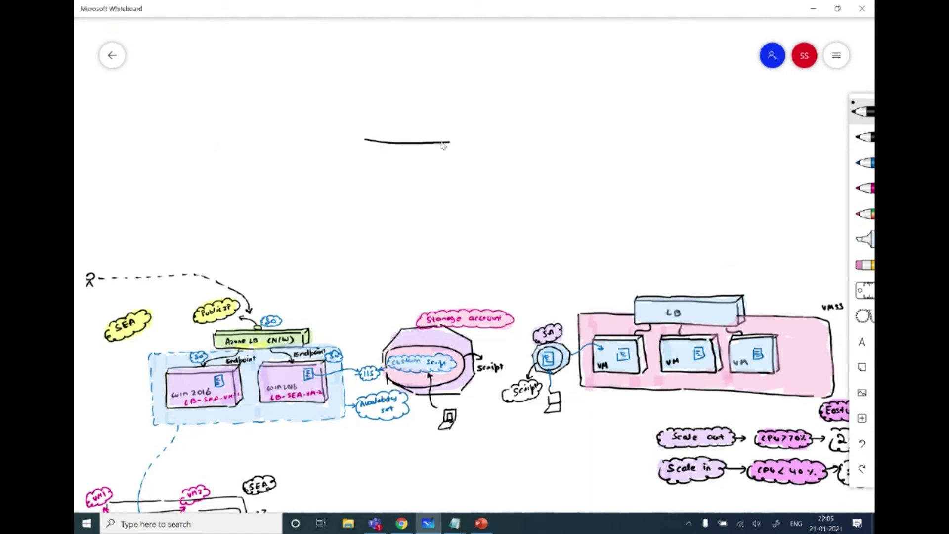
{"action": "key", "text": "ctrl+z"}
{"action": "left_click_drag", "start_coordinate": [364, 134], "coordinate": [549, 127]}
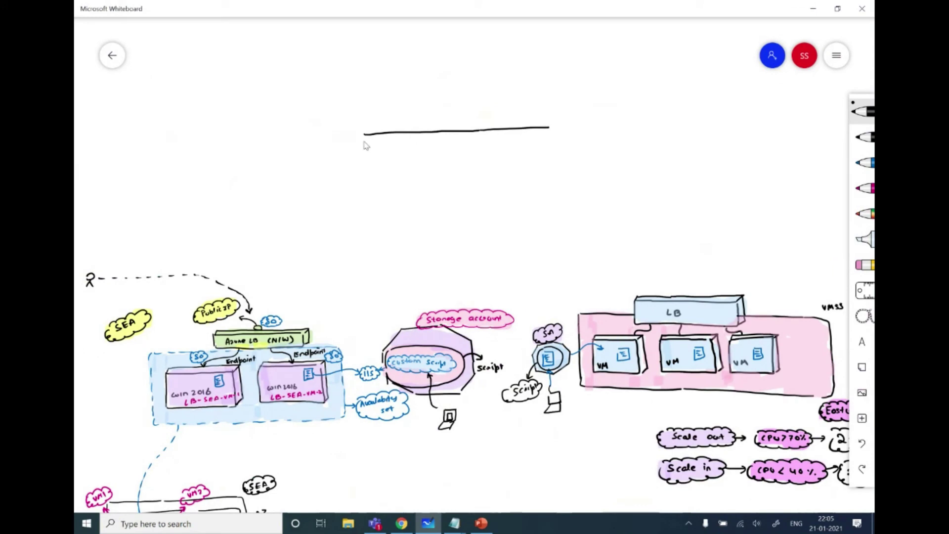
{"action": "left_click_drag", "start_coordinate": [364, 137], "coordinate": [366, 182]}
{"action": "left_click_drag", "start_coordinate": [368, 182], "coordinate": [463, 182]}
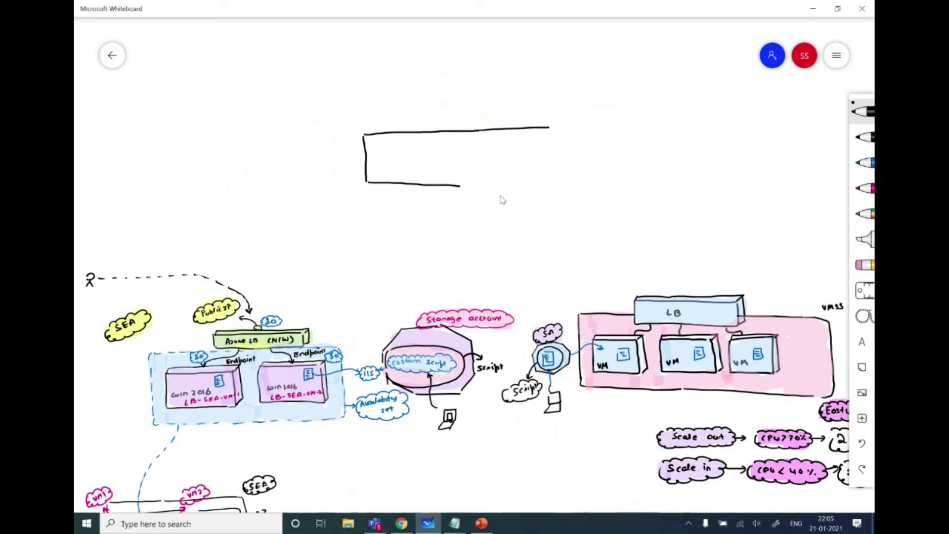
{"action": "key", "text": "ctrl+z"}
{"action": "left_click_drag", "start_coordinate": [368, 185], "coordinate": [531, 186]}
{"action": "key", "text": "ctrl+z"}
{"action": "mouse_move", "coordinate": [367, 183]}
{"action": "left_mouse_down"}
{"action": "mouse_move", "coordinate": [561, 184]}
{"action": "mouse_move", "coordinate": [569, 135]}
{"action": "mouse_move", "coordinate": [554, 128]}
{"action": "left_mouse_up"}
{"action": "left_click_drag", "start_coordinate": [378, 162], "coordinate": [414, 165]}
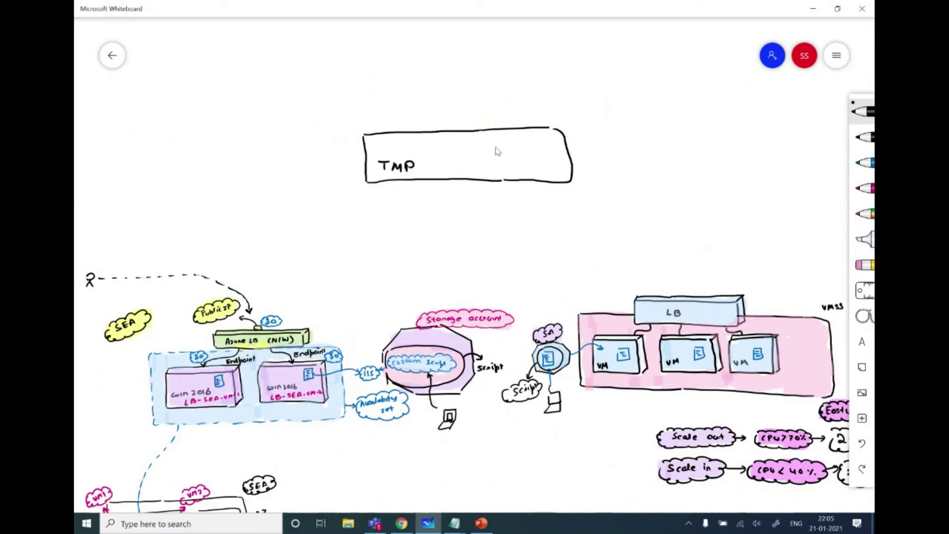
Step: Draw arrows from the TMP box to both load balancers and attach a DNS cloud label to its side
{"action": "mouse_move", "coordinate": [407, 183]}
{"action": "left_mouse_down"}
{"action": "mouse_move", "coordinate": [403, 201]}
{"action": "mouse_move", "coordinate": [275, 294]}
{"action": "mouse_move", "coordinate": [263, 316]}
{"action": "left_mouse_up"}
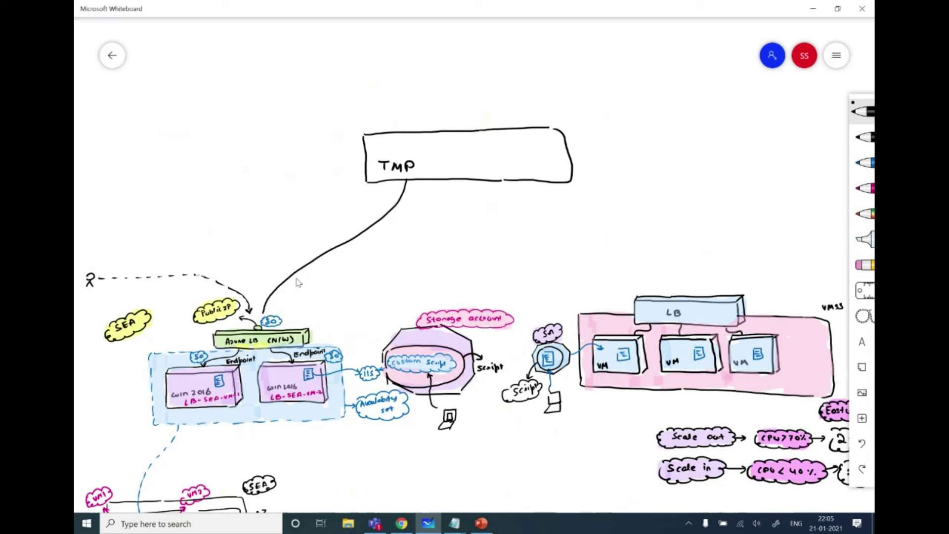
{"action": "mouse_move", "coordinate": [503, 183]}
{"action": "left_mouse_down"}
{"action": "mouse_move", "coordinate": [509, 208]}
{"action": "mouse_move", "coordinate": [670, 276]}
{"action": "mouse_move", "coordinate": [678, 293]}
{"action": "left_mouse_up"}
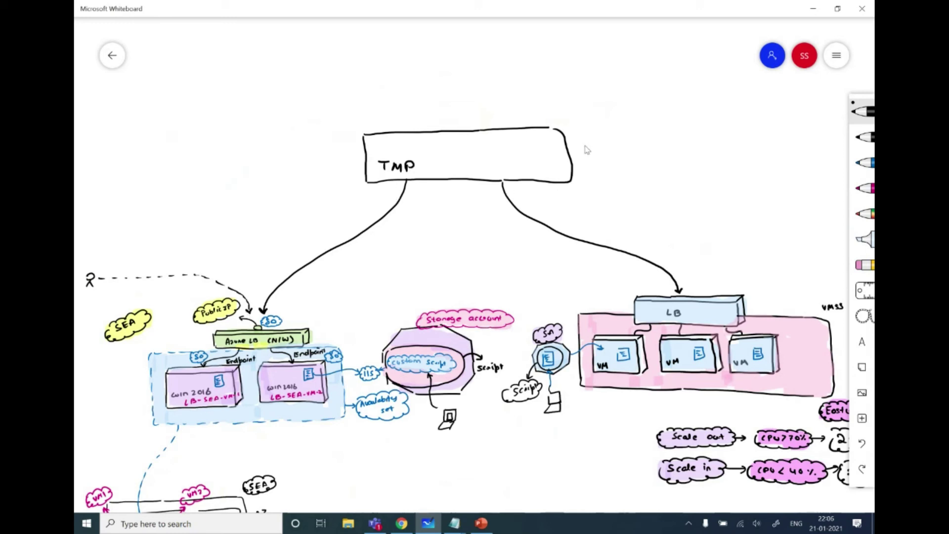
{"action": "mouse_move", "coordinate": [567, 147]}
{"action": "left_mouse_down"}
{"action": "mouse_move", "coordinate": [615, 136]}
{"action": "mouse_move", "coordinate": [609, 146]}
{"action": "mouse_move", "coordinate": [624, 124]}
{"action": "mouse_move", "coordinate": [617, 154]}
{"action": "mouse_move", "coordinate": [588, 152]}
{"action": "mouse_move", "coordinate": [593, 129]}
{"action": "left_mouse_up"}
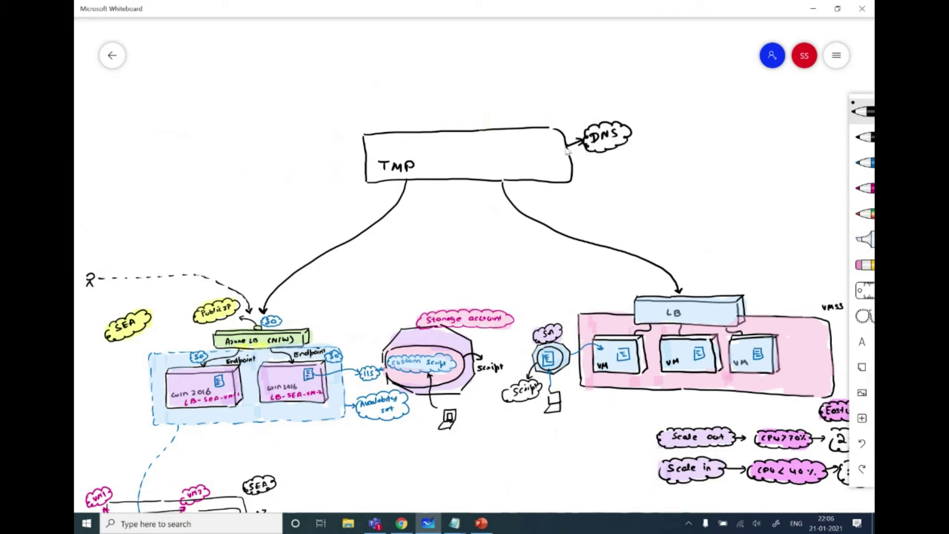
Step: Sketch a cluster of small user figures in the empty area above the SEA diagram
{"action": "mouse_move", "coordinate": [188, 69]}
{"action": "left_mouse_down"}
{"action": "mouse_move", "coordinate": [196, 83]}
{"action": "mouse_move", "coordinate": [218, 76]}
{"action": "mouse_move", "coordinate": [223, 83]}
{"action": "mouse_move", "coordinate": [205, 104]}
{"action": "mouse_move", "coordinate": [234, 102]}
{"action": "mouse_move", "coordinate": [212, 129]}
{"action": "mouse_move", "coordinate": [231, 126]}
{"action": "mouse_move", "coordinate": [241, 105]}
{"action": "mouse_move", "coordinate": [246, 120]}
{"action": "left_mouse_up"}
{"action": "mouse_move", "coordinate": [177, 121]}
{"action": "left_mouse_down"}
{"action": "mouse_move", "coordinate": [186, 129]}
{"action": "mouse_move", "coordinate": [169, 100]}
{"action": "mouse_move", "coordinate": [183, 95]}
{"action": "mouse_move", "coordinate": [169, 79]}
{"action": "mouse_move", "coordinate": [203, 55]}
{"action": "left_mouse_up"}
{"action": "left_click_drag", "start_coordinate": [210, 46], "coordinate": [217, 56]}
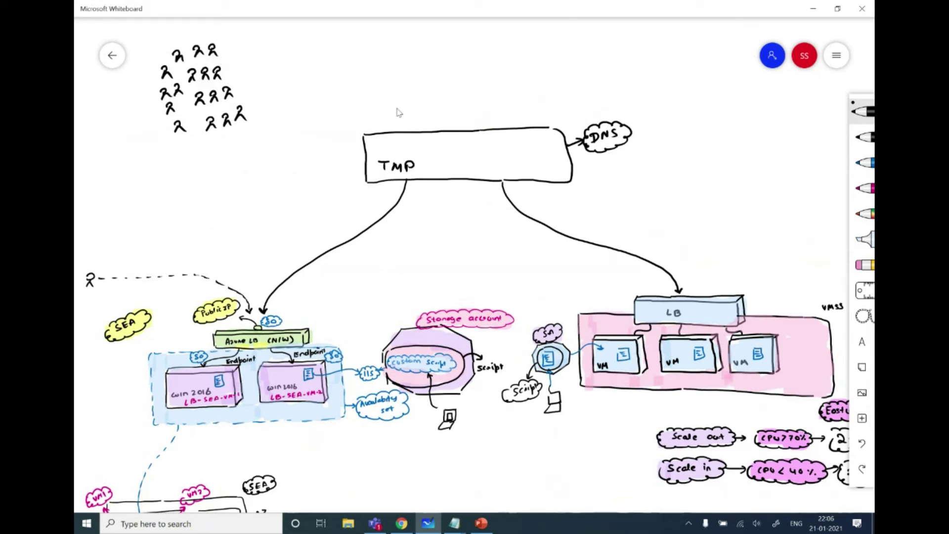
Step: Connect a laptop sketched beside the users to a URL endpoint on the TMP box with an arrow, and circle one user
{"action": "mouse_move", "coordinate": [453, 127]}
{"action": "left_mouse_down"}
{"action": "mouse_move", "coordinate": [490, 111]}
{"action": "mouse_move", "coordinate": [510, 118]}
{"action": "mouse_move", "coordinate": [497, 106]}
{"action": "mouse_move", "coordinate": [524, 122]}
{"action": "mouse_move", "coordinate": [490, 131]}
{"action": "mouse_move", "coordinate": [476, 119]}
{"action": "mouse_move", "coordinate": [477, 105]}
{"action": "left_mouse_up"}
{"action": "mouse_move", "coordinate": [242, 43]}
{"action": "left_mouse_down"}
{"action": "mouse_move", "coordinate": [271, 42]}
{"action": "mouse_move", "coordinate": [242, 65]}
{"action": "mouse_move", "coordinate": [242, 44]}
{"action": "mouse_move", "coordinate": [269, 74]}
{"action": "mouse_move", "coordinate": [272, 60]}
{"action": "mouse_move", "coordinate": [411, 66]}
{"action": "mouse_move", "coordinate": [451, 99]}
{"action": "mouse_move", "coordinate": [452, 118]}
{"action": "mouse_move", "coordinate": [458, 110]}
{"action": "left_mouse_up"}
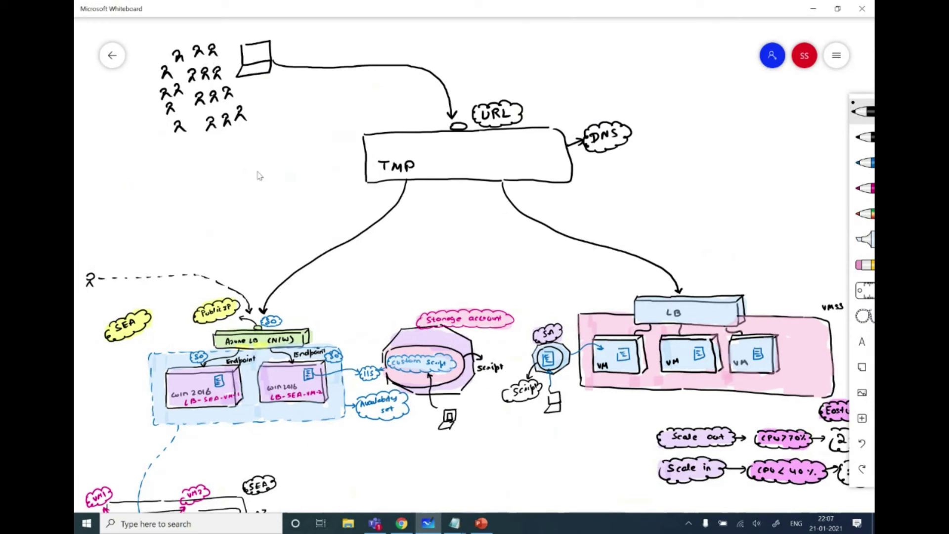
{"action": "mouse_move", "coordinate": [239, 105]}
{"action": "left_mouse_down"}
{"action": "mouse_move", "coordinate": [249, 128]}
{"action": "mouse_move", "coordinate": [236, 113]}
{"action": "left_mouse_up"}
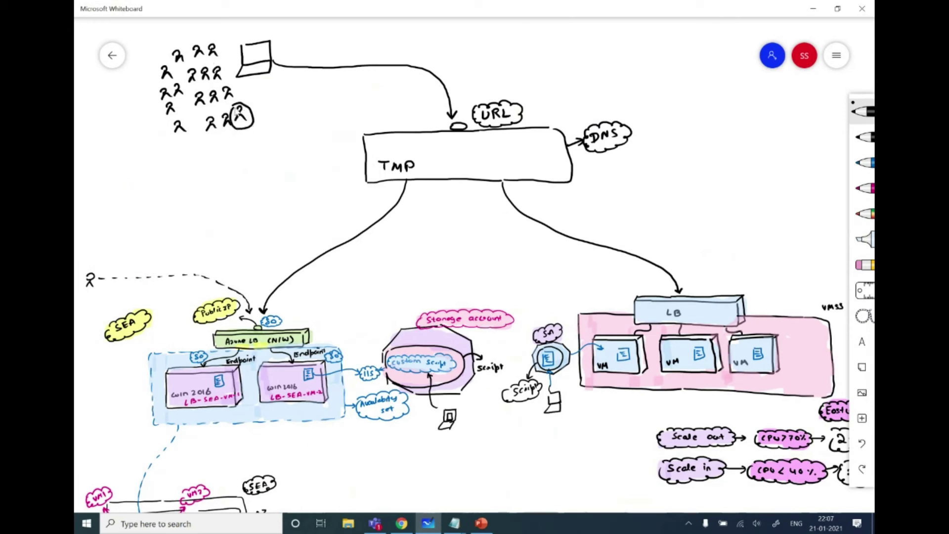
Step: Write Performance inside a cloud in blue and link it to the DNS label with an arrow
{"action": "left_click", "coordinate": [865, 164]}
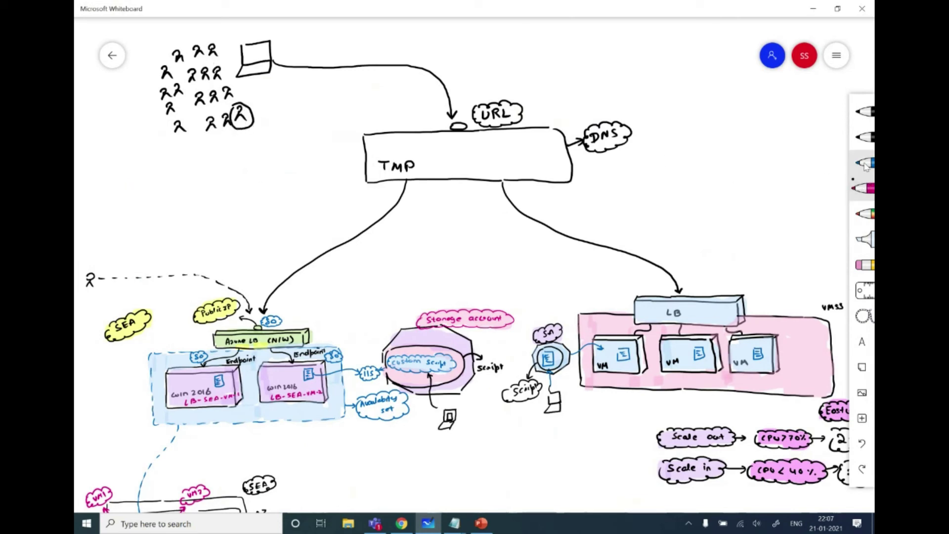
{"action": "left_click", "coordinate": [865, 164]}
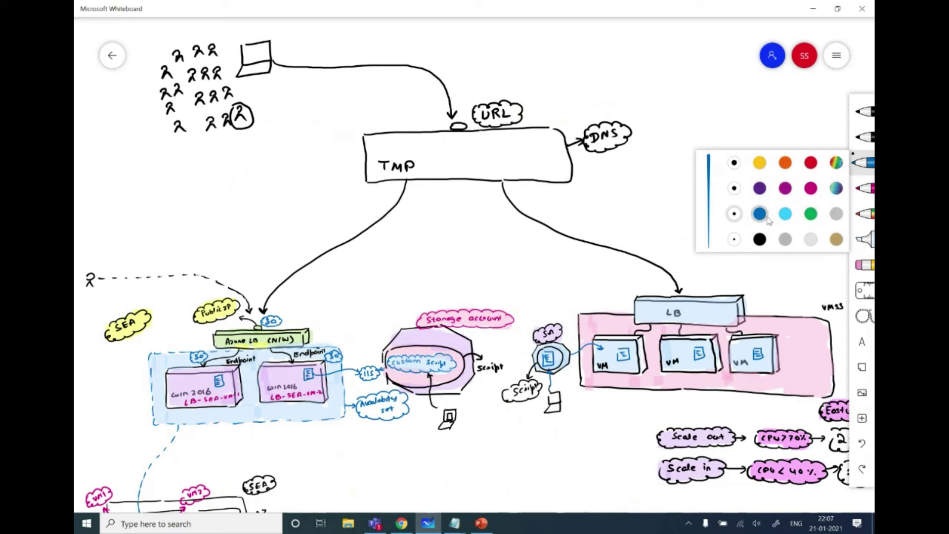
{"action": "left_click", "coordinate": [635, 131]}
{"action": "left_click_drag", "start_coordinate": [633, 130], "coordinate": [750, 103]}
{"action": "mouse_move", "coordinate": [646, 113]}
{"action": "left_mouse_down"}
{"action": "mouse_move", "coordinate": [752, 85]}
{"action": "mouse_move", "coordinate": [774, 110]}
{"action": "mouse_move", "coordinate": [713, 131]}
{"action": "mouse_move", "coordinate": [659, 137]}
{"action": "mouse_move", "coordinate": [640, 128]}
{"action": "left_mouse_up"}
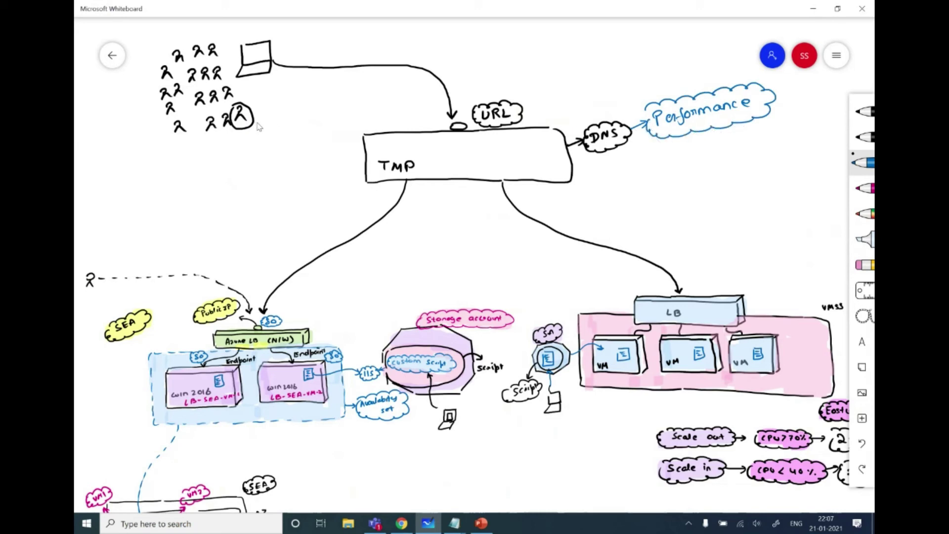
Step: Draw a blue double-lined path from the circled user to the Azure LB of the SEA diagram
{"action": "left_click_drag", "start_coordinate": [255, 121], "coordinate": [282, 155]}
{"action": "mouse_move", "coordinate": [270, 205]}
{"action": "left_mouse_down"}
{"action": "mouse_move", "coordinate": [238, 260]}
{"action": "mouse_move", "coordinate": [255, 314]}
{"action": "left_mouse_up"}
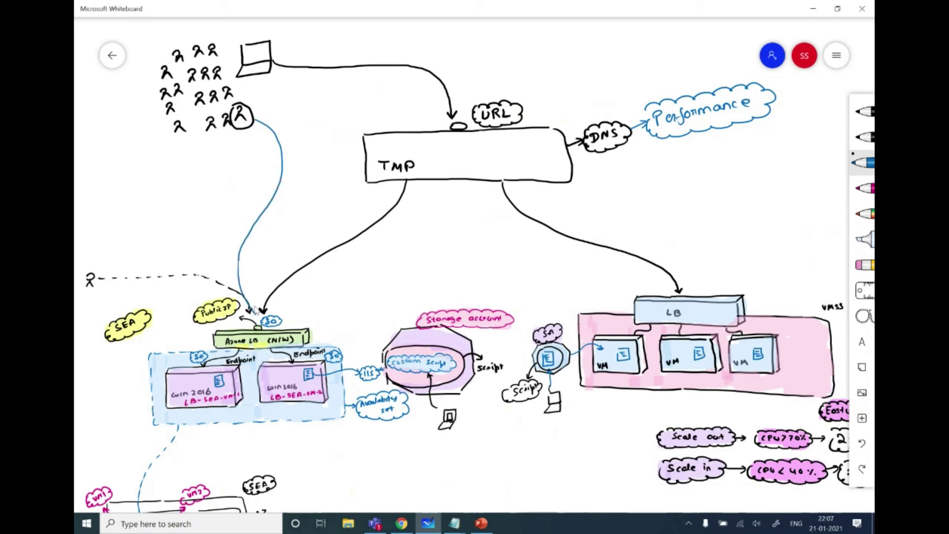
{"action": "mouse_move", "coordinate": [255, 109]}
{"action": "left_mouse_down"}
{"action": "mouse_move", "coordinate": [284, 136]}
{"action": "mouse_move", "coordinate": [293, 176]}
{"action": "mouse_move", "coordinate": [255, 267]}
{"action": "mouse_move", "coordinate": [262, 305]}
{"action": "left_mouse_up"}
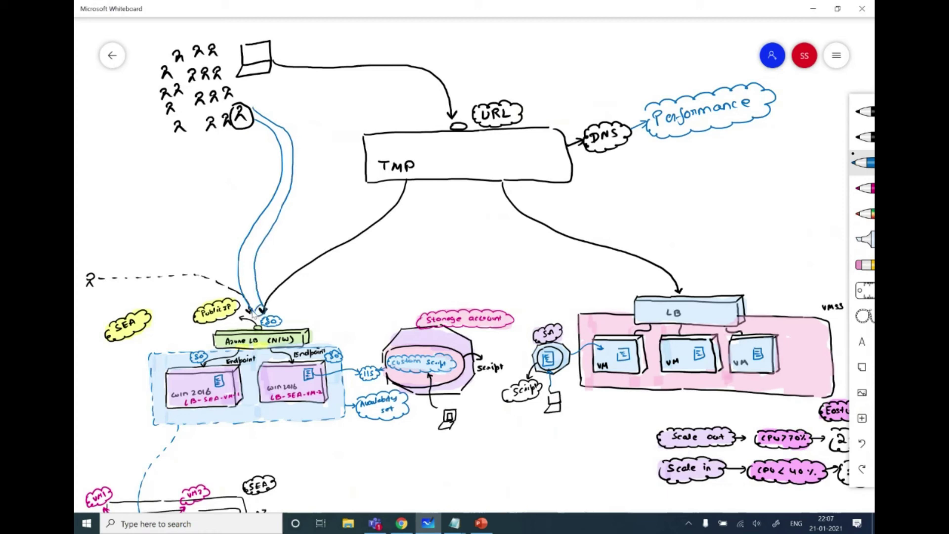
{"action": "left_click_drag", "start_coordinate": [255, 105], "coordinate": [257, 121]}
Step: Draw an arrow down from the Performance cloud to a blue cloud reading "Route to loc Least Latency"
{"action": "mouse_move", "coordinate": [713, 130]}
{"action": "left_mouse_down"}
{"action": "mouse_move", "coordinate": [716, 155]}
{"action": "mouse_move", "coordinate": [697, 181]}
{"action": "mouse_move", "coordinate": [753, 176]}
{"action": "left_mouse_up"}
{"action": "mouse_move", "coordinate": [700, 196]}
{"action": "left_mouse_down"}
{"action": "mouse_move", "coordinate": [706, 205]}
{"action": "mouse_move", "coordinate": [794, 197]}
{"action": "left_mouse_up"}
{"action": "mouse_move", "coordinate": [672, 168]}
{"action": "left_mouse_down"}
{"action": "mouse_move", "coordinate": [775, 164]}
{"action": "mouse_move", "coordinate": [812, 192]}
{"action": "mouse_move", "coordinate": [777, 220]}
{"action": "mouse_move", "coordinate": [704, 222]}
{"action": "mouse_move", "coordinate": [663, 199]}
{"action": "mouse_move", "coordinate": [665, 187]}
{"action": "left_mouse_up"}
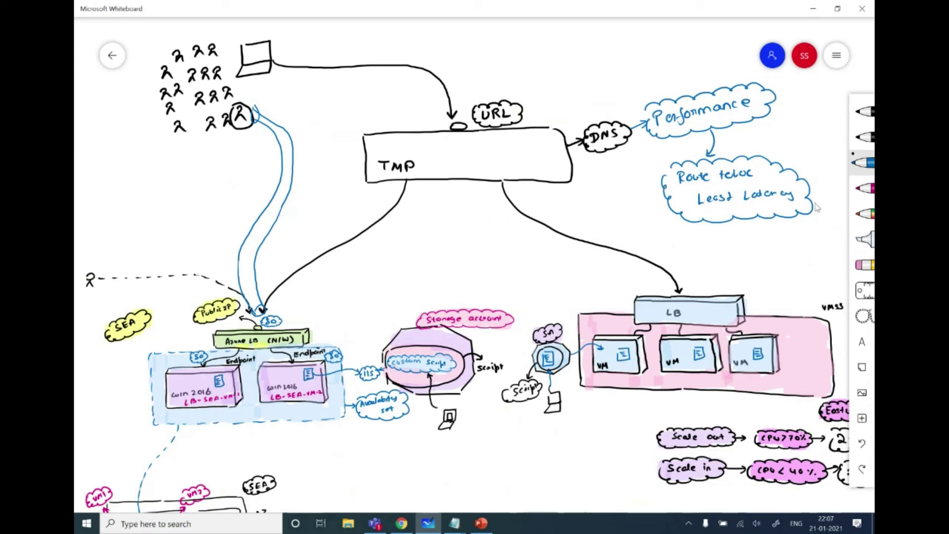
Step: Shade the circled user's path light blue and the TMP box light purple, and switch to the magenta pen
{"action": "left_click", "coordinate": [865, 240]}
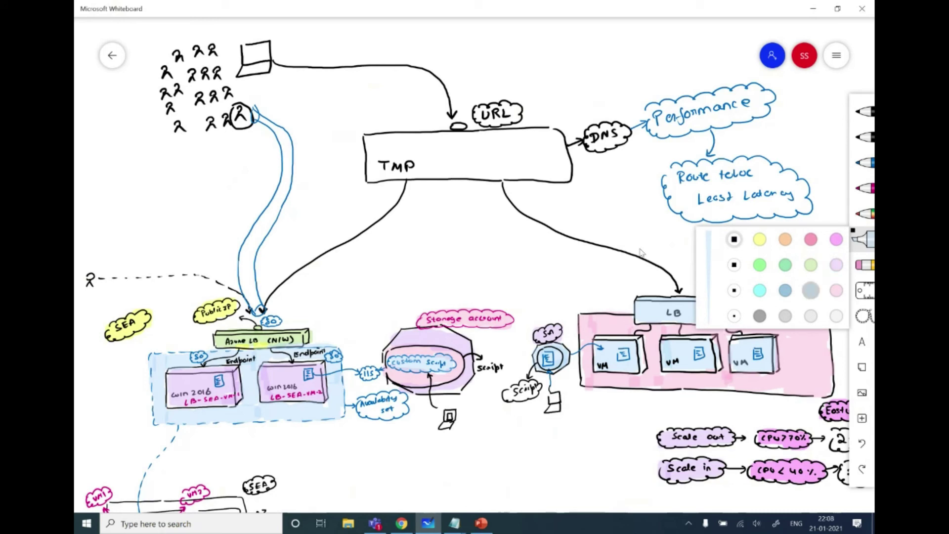
{"action": "mouse_move", "coordinate": [253, 116]}
{"action": "left_mouse_down"}
{"action": "mouse_move", "coordinate": [291, 146]}
{"action": "mouse_move", "coordinate": [275, 225]}
{"action": "mouse_move", "coordinate": [248, 277]}
{"action": "mouse_move", "coordinate": [257, 319]}
{"action": "left_mouse_up"}
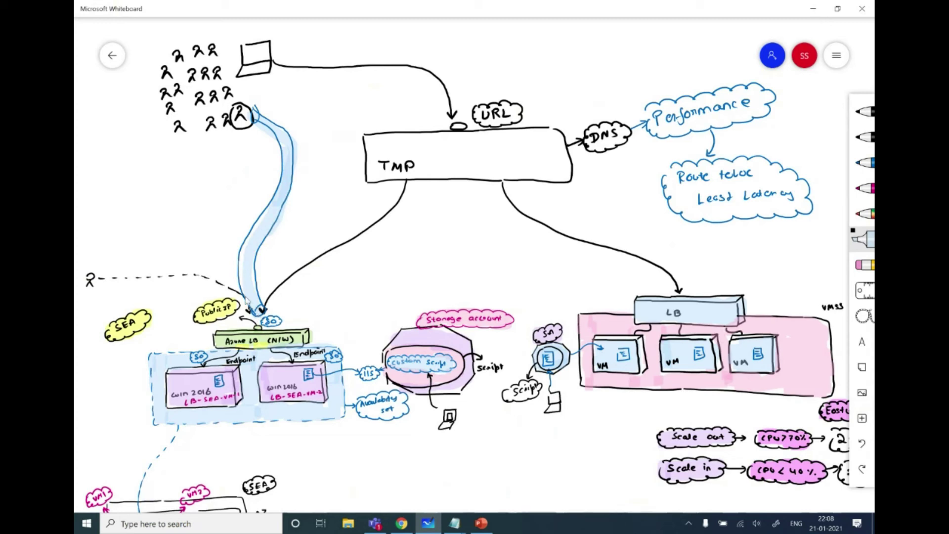
{"action": "left_click", "coordinate": [863, 239]}
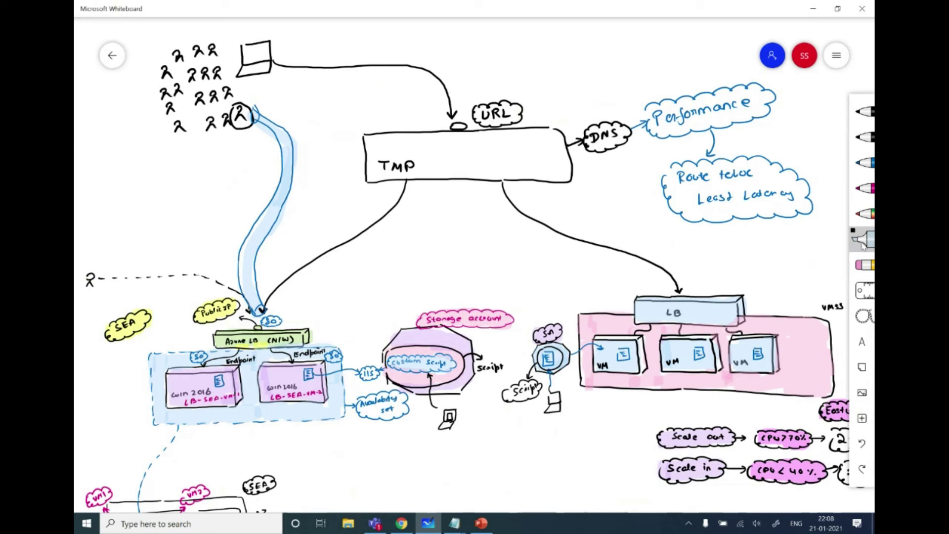
{"action": "left_click", "coordinate": [837, 268]}
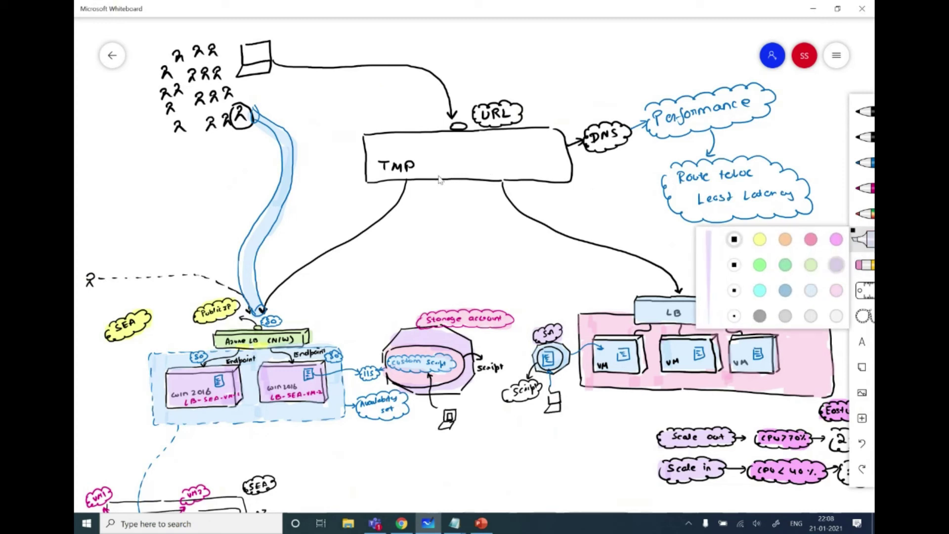
{"action": "mouse_move", "coordinate": [368, 144]}
{"action": "left_mouse_down"}
{"action": "mouse_move", "coordinate": [425, 151]}
{"action": "mouse_move", "coordinate": [368, 168]}
{"action": "mouse_move", "coordinate": [440, 181]}
{"action": "mouse_move", "coordinate": [374, 178]}
{"action": "left_mouse_up"}
{"action": "mouse_move", "coordinate": [436, 145]}
{"action": "left_mouse_down"}
{"action": "mouse_move", "coordinate": [495, 155]}
{"action": "mouse_move", "coordinate": [420, 173]}
{"action": "mouse_move", "coordinate": [542, 165]}
{"action": "mouse_move", "coordinate": [520, 142]}
{"action": "mouse_move", "coordinate": [482, 163]}
{"action": "mouse_move", "coordinate": [553, 182]}
{"action": "mouse_move", "coordinate": [564, 141]}
{"action": "mouse_move", "coordinate": [562, 177]}
{"action": "mouse_move", "coordinate": [534, 126]}
{"action": "mouse_move", "coordinate": [472, 131]}
{"action": "left_mouse_up"}
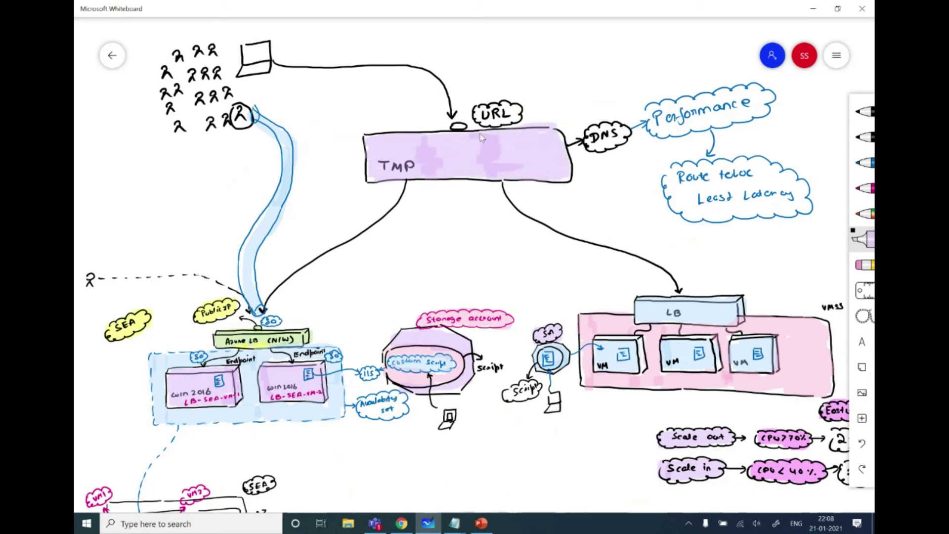
{"action": "left_click", "coordinate": [866, 192]}
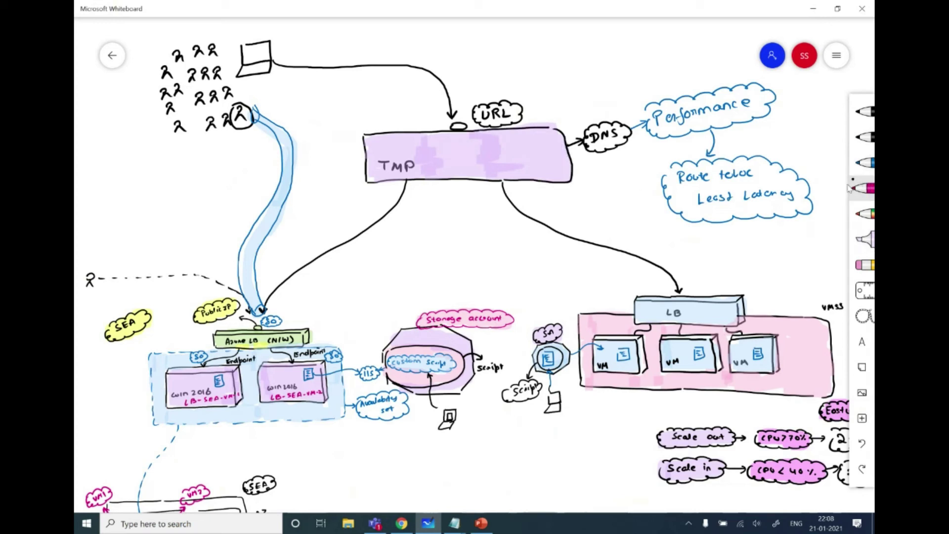
Step: Mark the East US LB's entry point with a magenta dot and draw a magenta user with an arrow leading to it
{"action": "left_click_drag", "start_coordinate": [678, 294], "coordinate": [685, 297]}
{"action": "left_click", "coordinate": [725, 251]}
{"action": "mouse_move", "coordinate": [722, 242]}
{"action": "left_mouse_down"}
{"action": "mouse_move", "coordinate": [733, 241]}
{"action": "mouse_move", "coordinate": [689, 280]}
{"action": "left_mouse_up"}
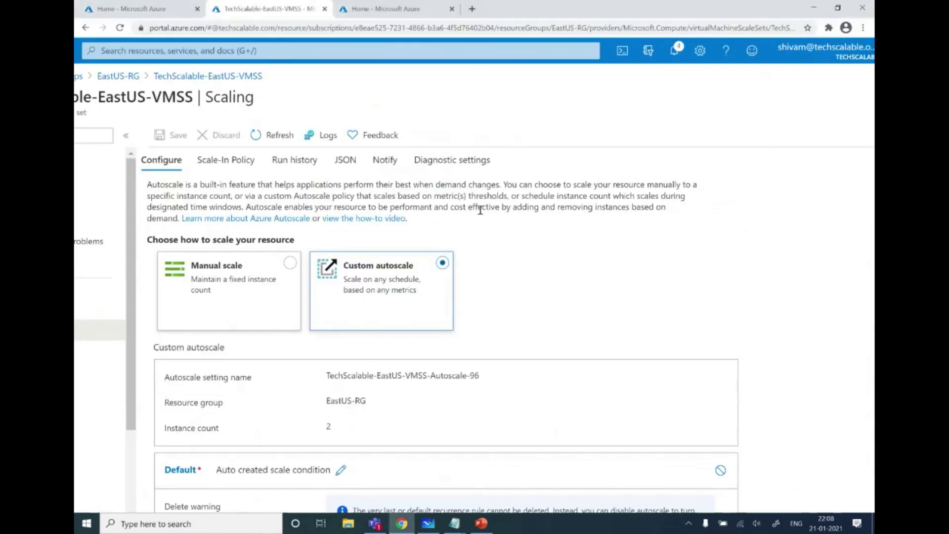
Step: Switch to the Azure portal and check the TechScalable-EastUS-VMSS overview and the portal notifications
{"action": "left_click", "coordinate": [206, 140]}
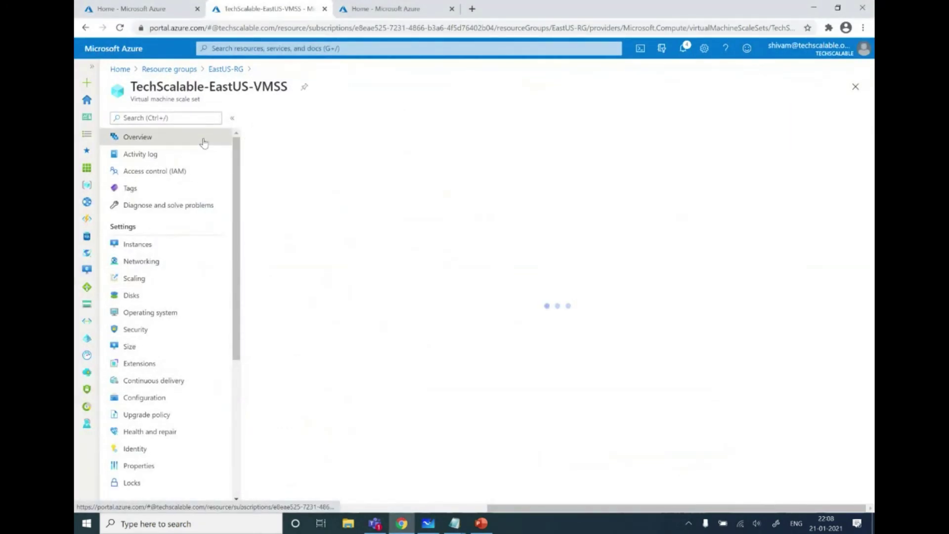
{"action": "left_click", "coordinate": [683, 48]}
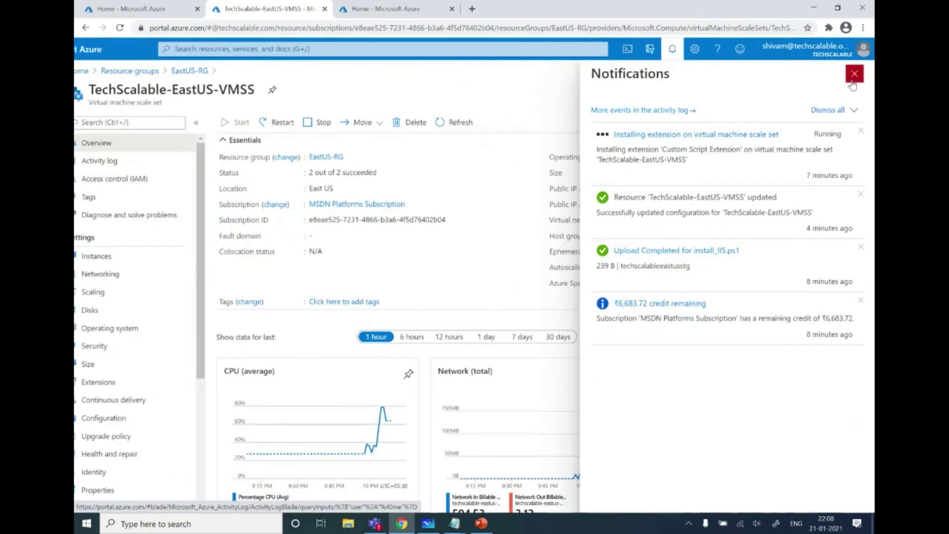
{"action": "left_click", "coordinate": [854, 74]}
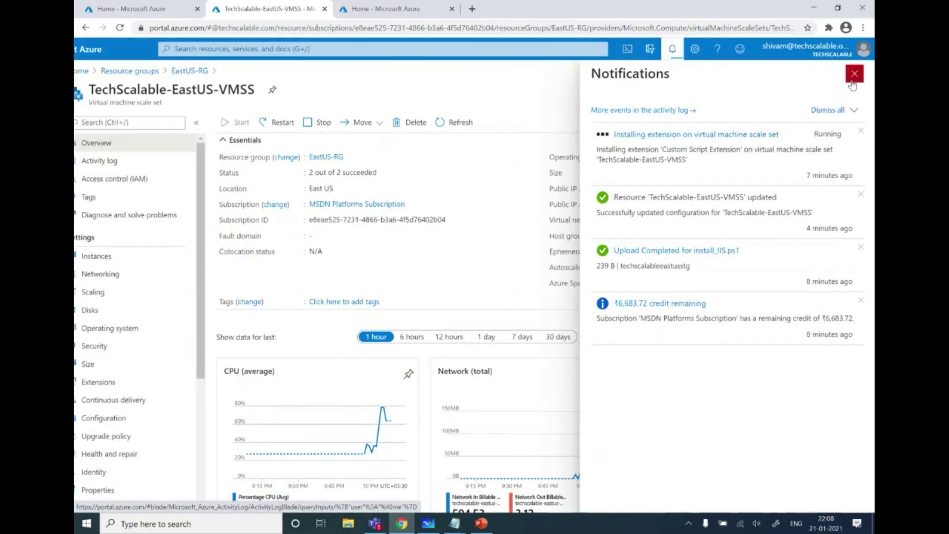
{"action": "left_click", "coordinate": [436, 525]}
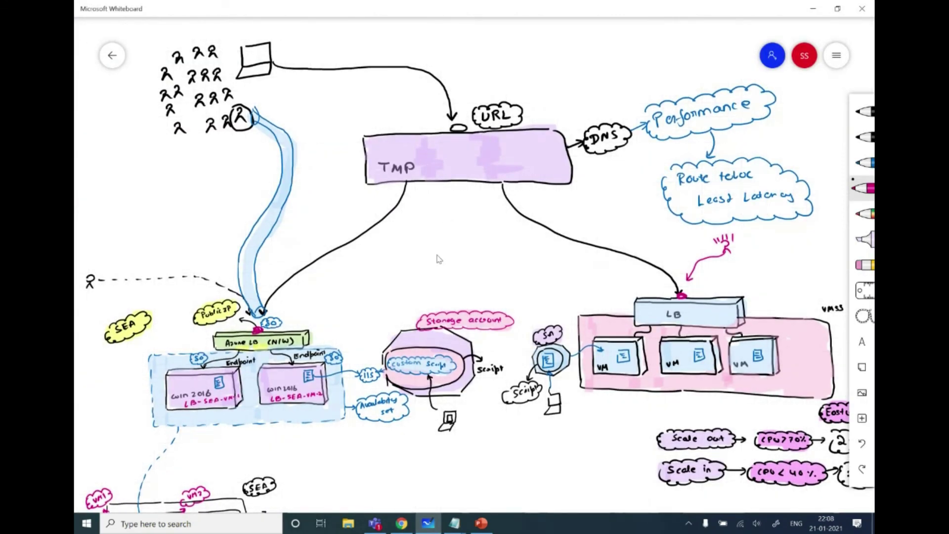
{"action": "key", "text": "alt+Tab"}
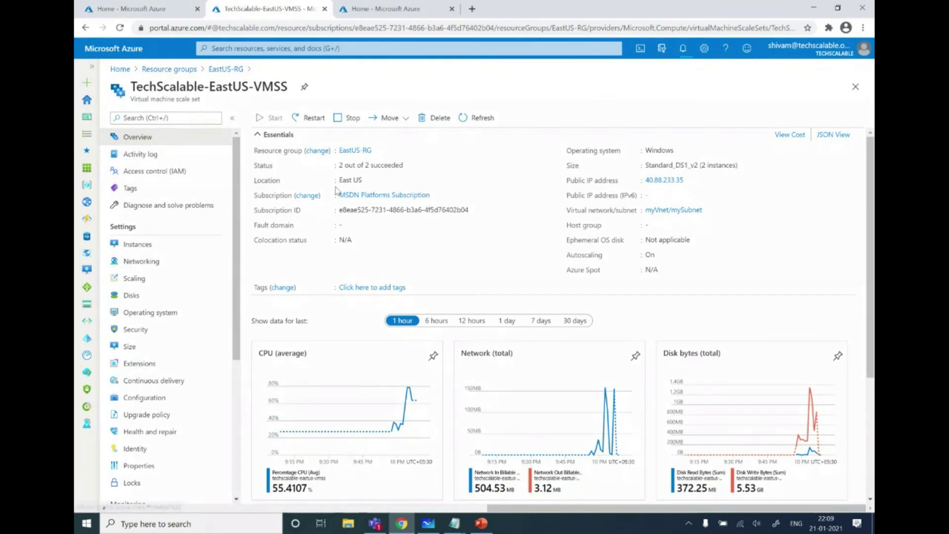
Step: From the EastUS-RG resource group, find the Traffic Manager profile in the marketplace and start creating it
{"action": "left_click", "coordinate": [353, 151]}
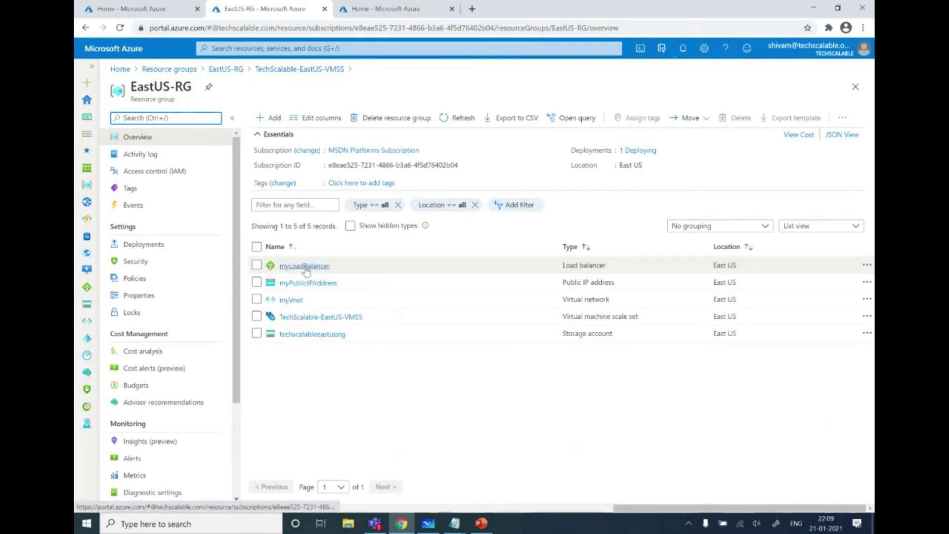
{"action": "left_click", "coordinate": [269, 117]}
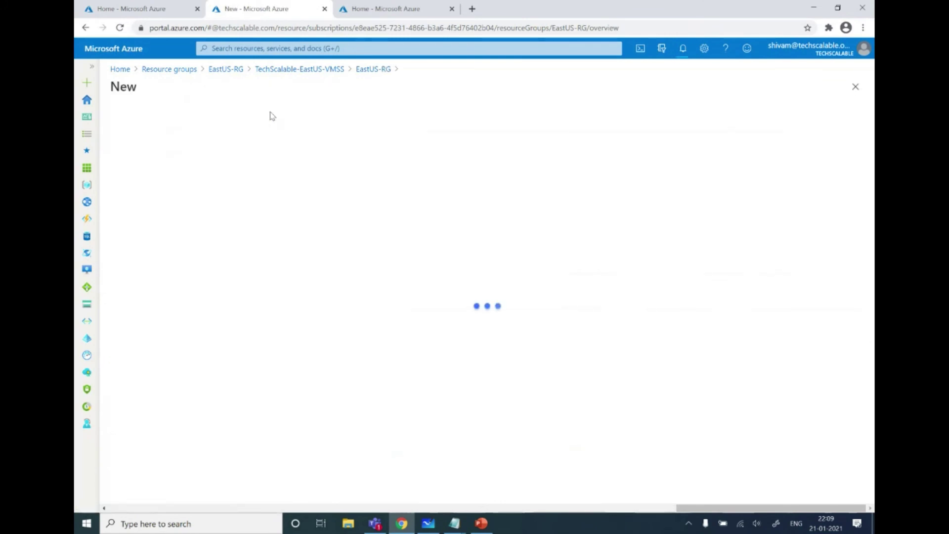
{"action": "key", "text": "ctrl+plus"}
{"action": "key", "text": "ctrl+plus"}
{"action": "key", "text": "ctrl+plus"}
{"action": "type", "text": "traffic"}
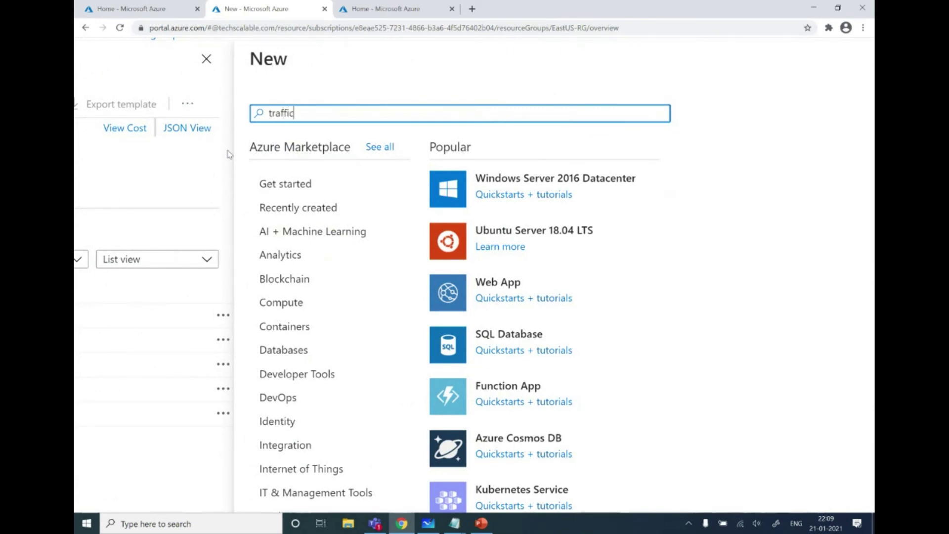
{"action": "type", "text": " manager"}
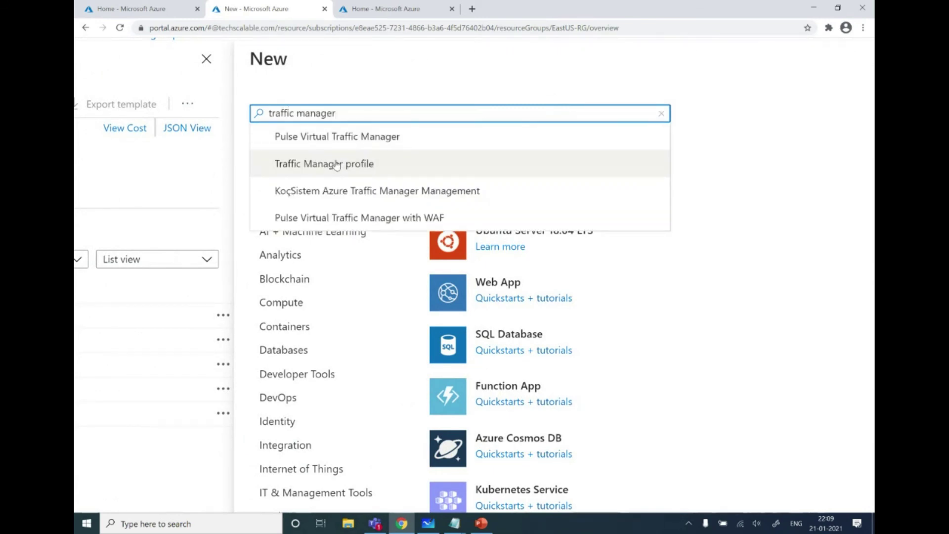
{"action": "left_click", "coordinate": [336, 165]}
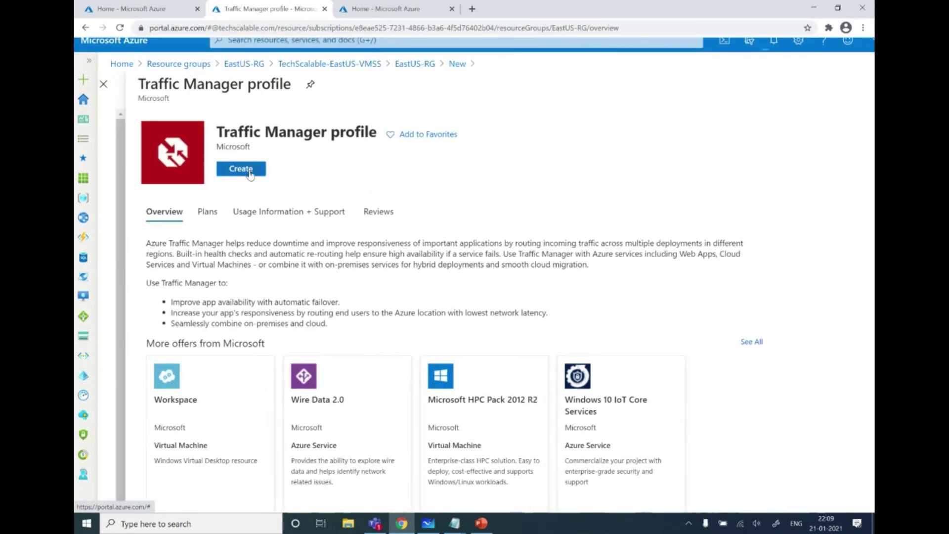
{"action": "left_click", "coordinate": [241, 169]}
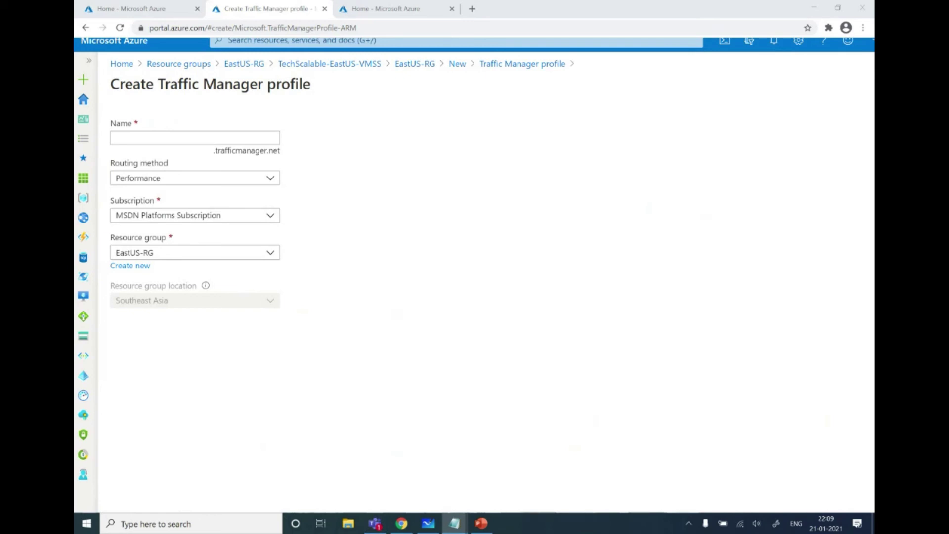
Step: Name the Traffic Manager profile techscalable-tmp-354
{"action": "left_click", "coordinate": [196, 139]}
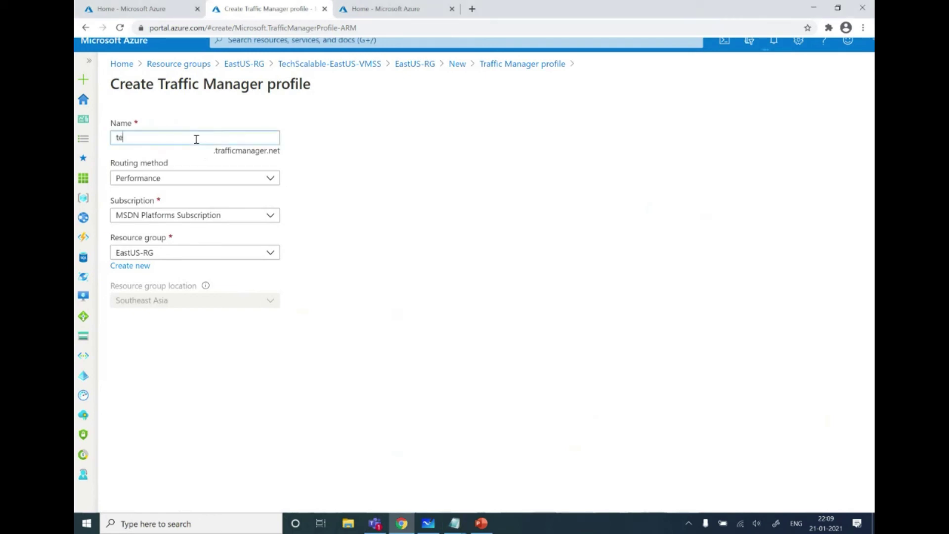
{"action": "type", "text": "techscalable-tmp-354"}
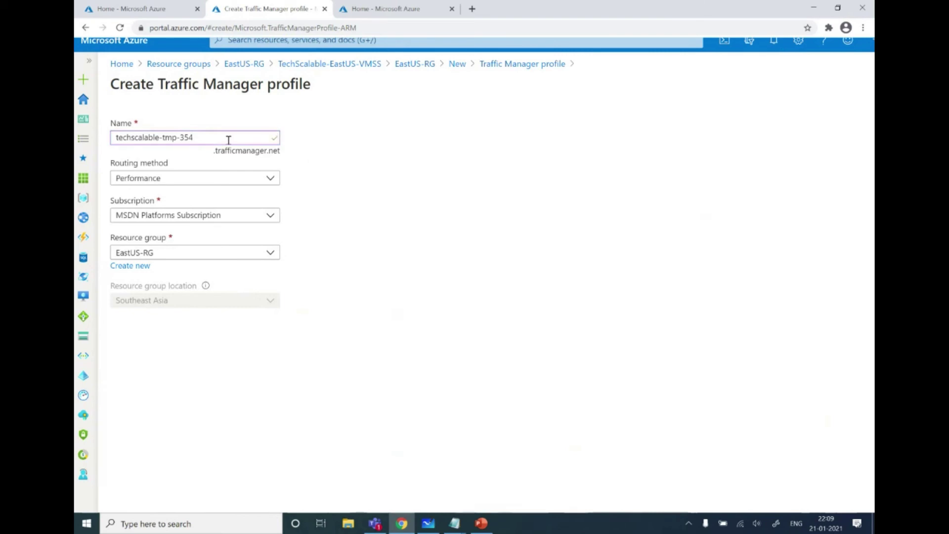
{"action": "key", "text": "ctrl+plus"}
{"action": "key", "text": "ctrl+plus"}
{"action": "key", "text": "ctrl+plus"}
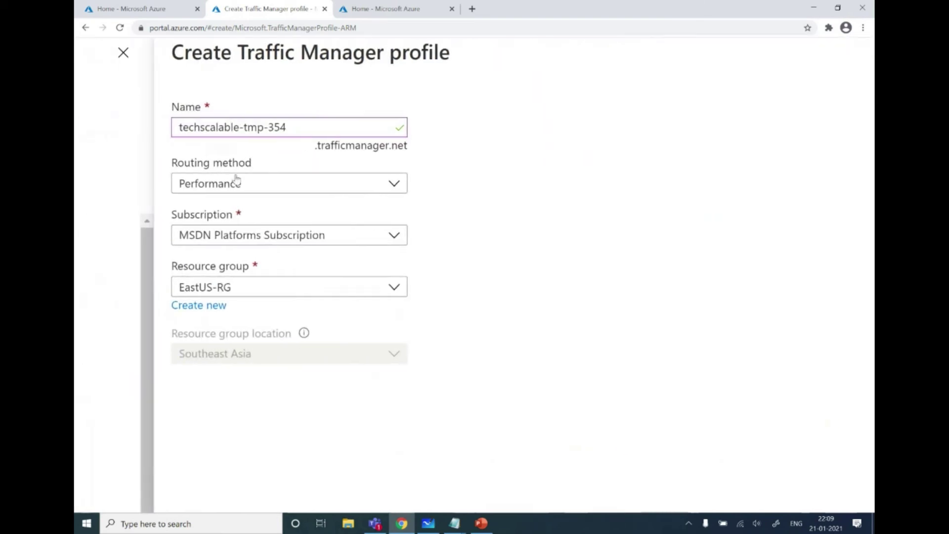
{"action": "key", "text": "ctrl+0"}
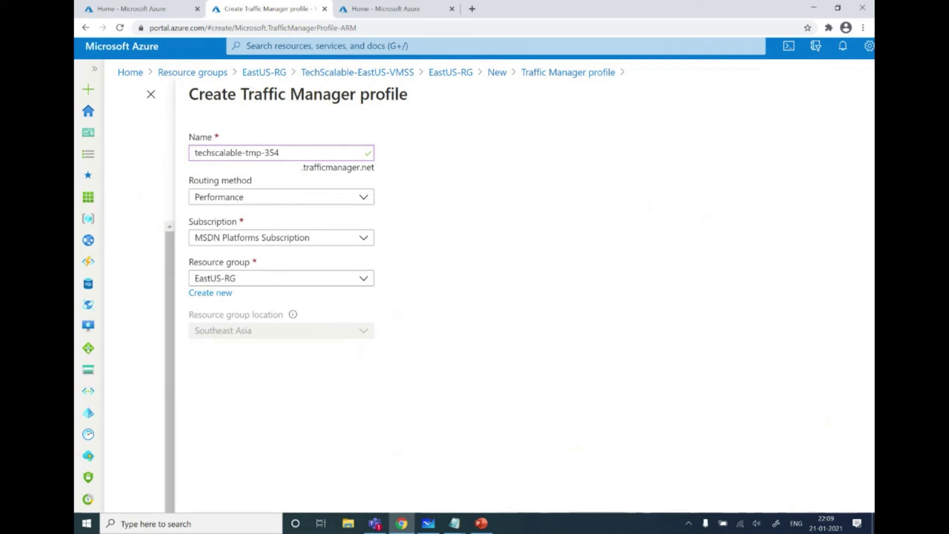
{"action": "key", "text": "alt+Tab"}
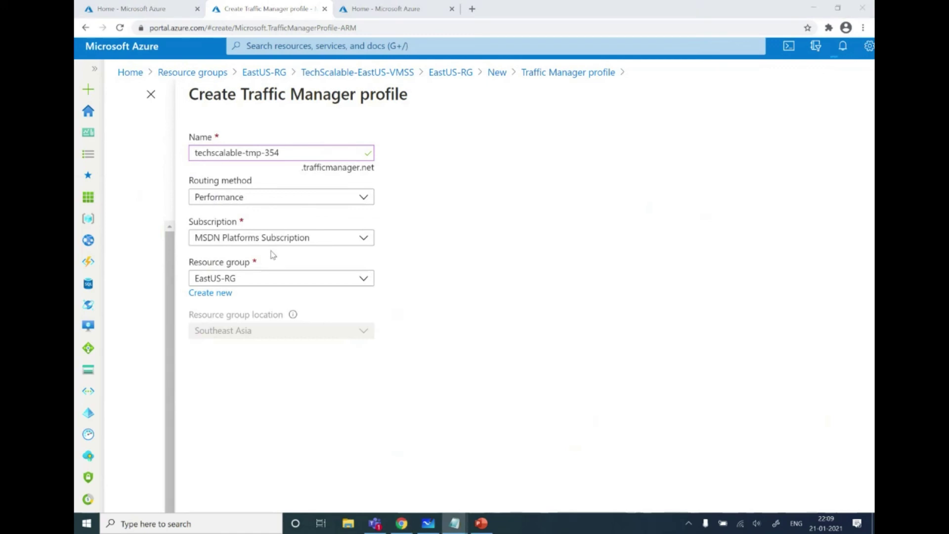
Step: Switch the resource group to SEA-RG and back to EastUS-RG, and create the Traffic Manager profile
{"action": "left_click", "coordinate": [276, 276]}
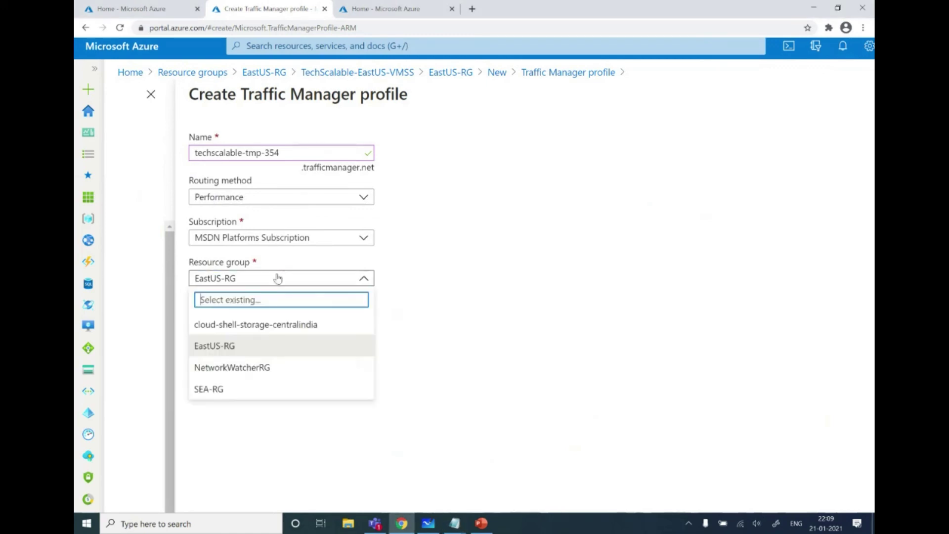
{"action": "left_click", "coordinate": [221, 390]}
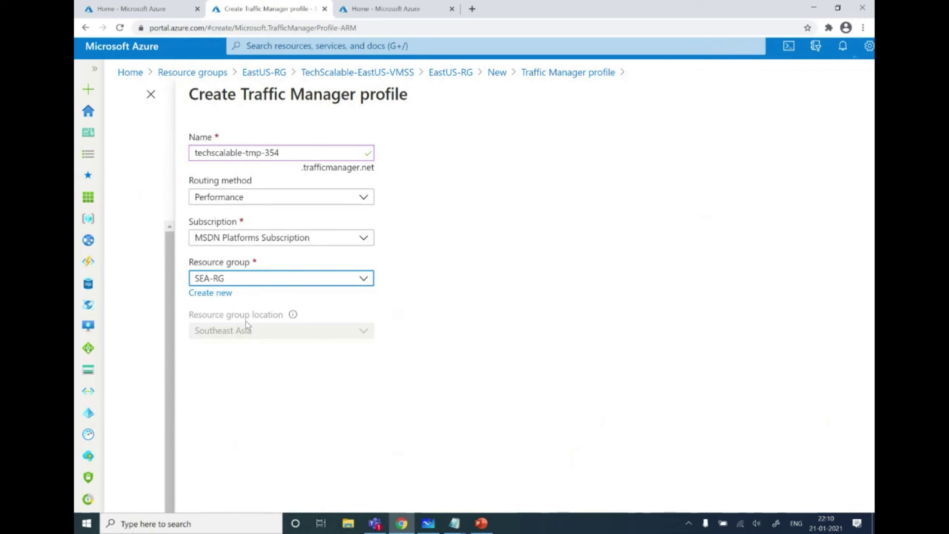
{"action": "left_click", "coordinate": [280, 283]}
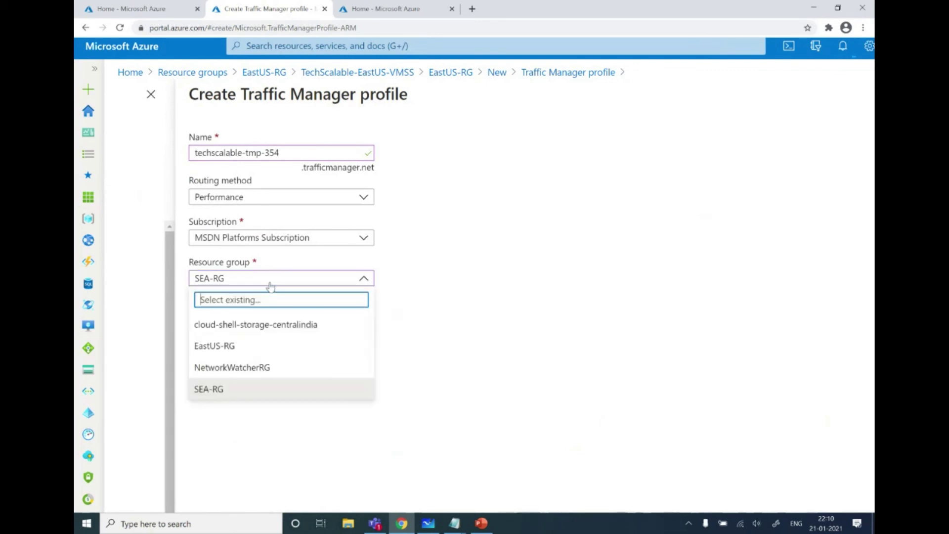
{"action": "left_click", "coordinate": [240, 351]}
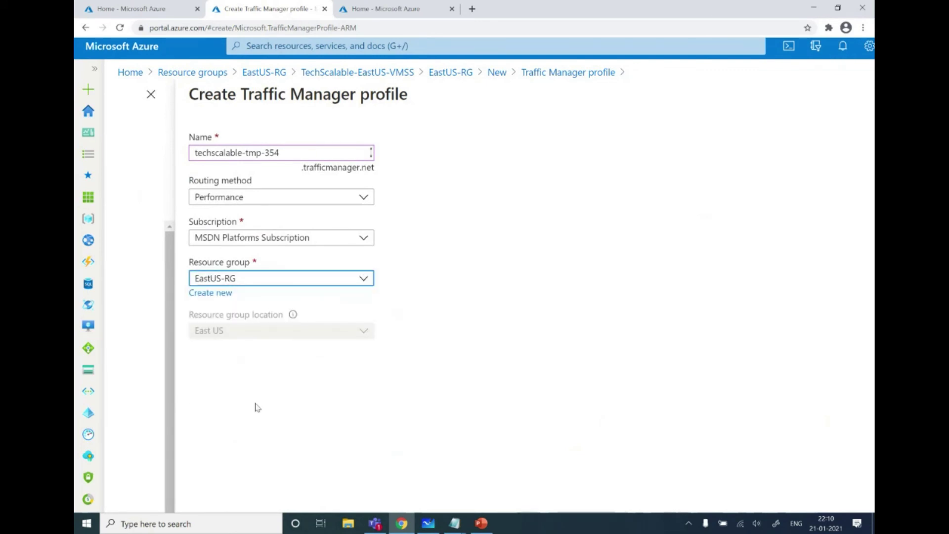
{"action": "key", "text": "ctrl+plus"}
{"action": "key", "text": "ctrl+plus"}
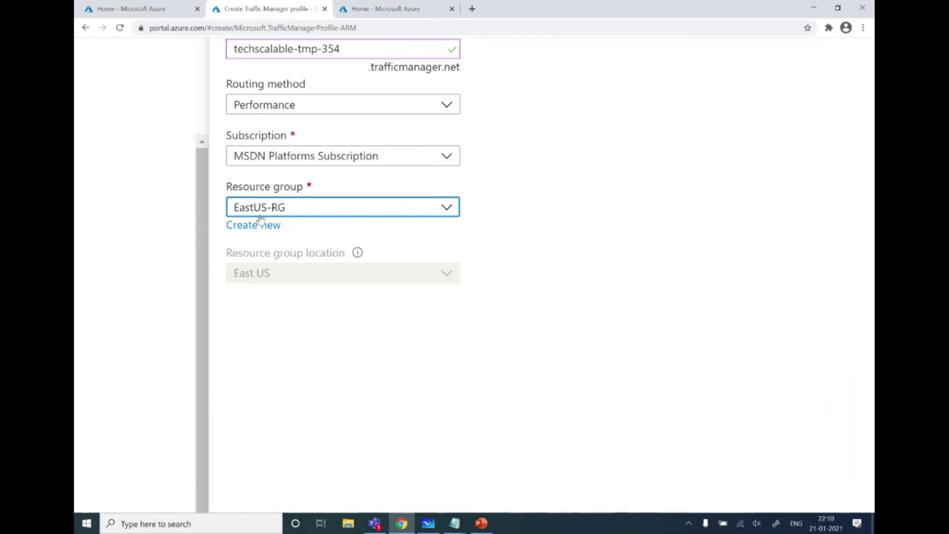
{"action": "key", "text": "ctrl+minus"}
{"action": "key", "text": "ctrl+minus"}
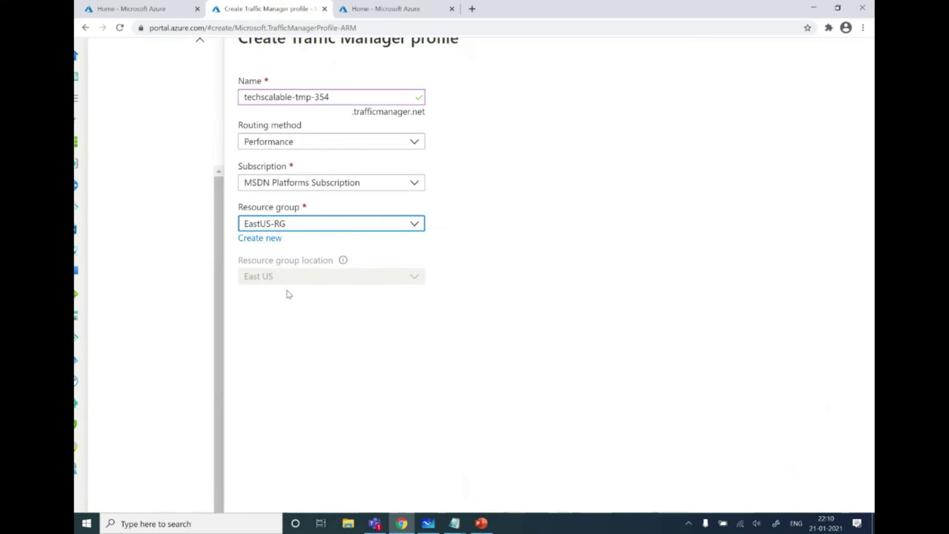
{"action": "left_click", "coordinate": [270, 481]}
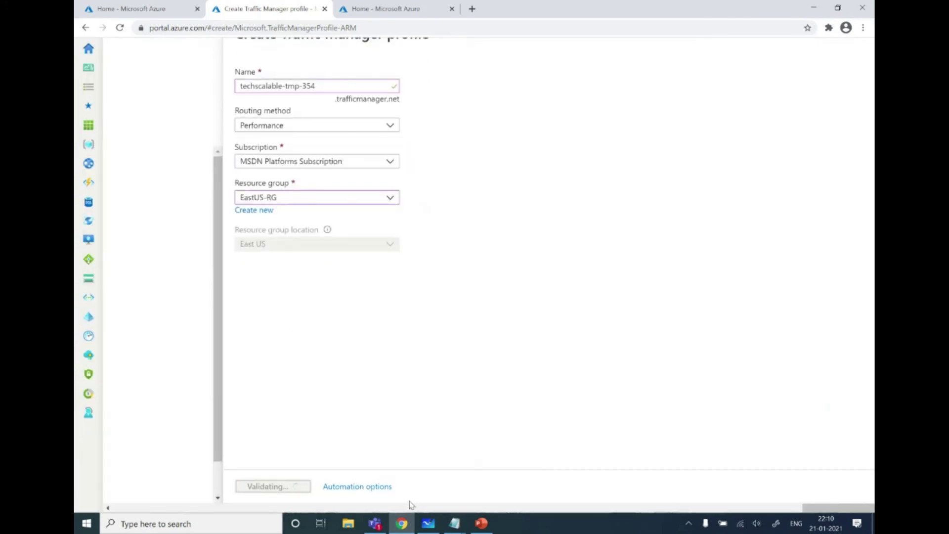
Step: Switch to the whiteboard and write DNS Name in a black cloud above the SEA Public IP label, joined by two short strokes
{"action": "left_click", "coordinate": [421, 524]}
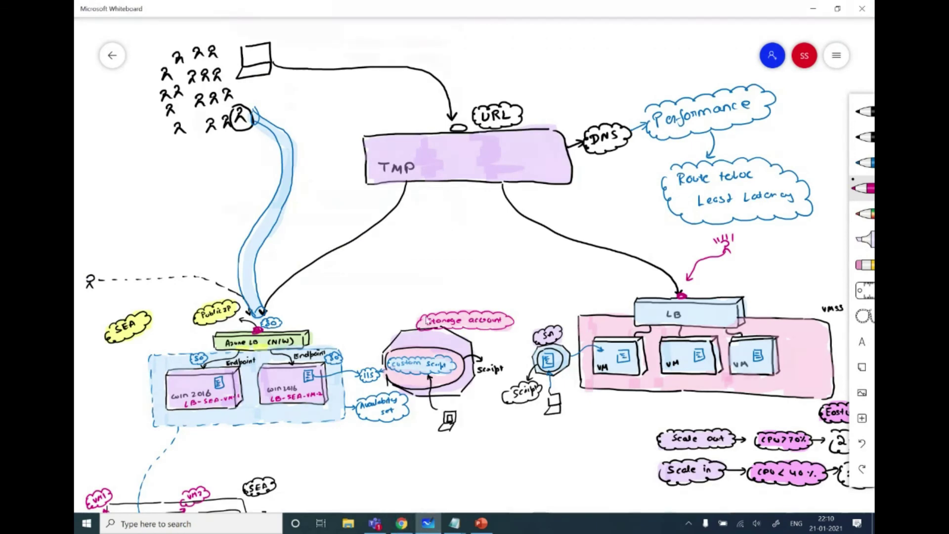
{"action": "left_click_drag", "start_coordinate": [403, 277], "coordinate": [441, 233]}
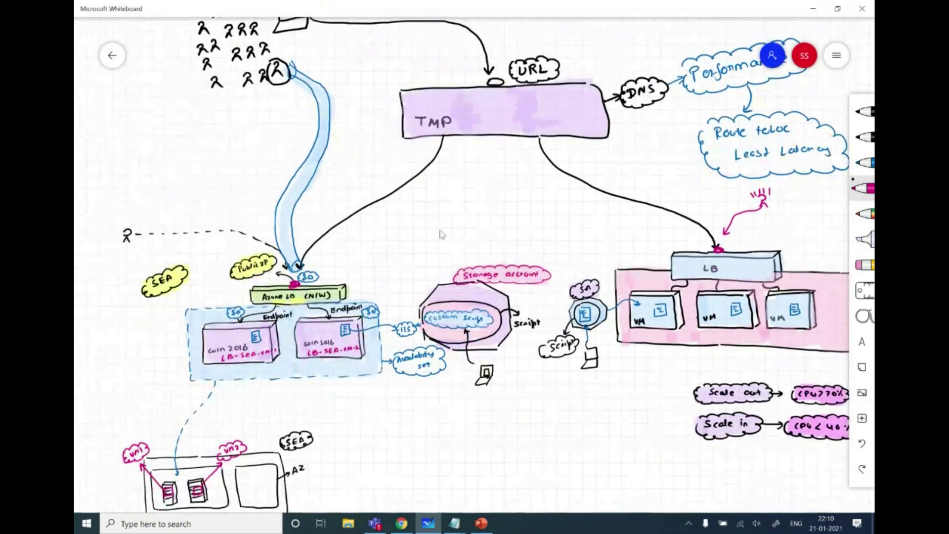
{"action": "scroll", "coordinate": [421, 217], "scroll_direction": "up", "scroll_amount": 3}
{"action": "left_click_drag", "start_coordinate": [419, 216], "coordinate": [455, 163]}
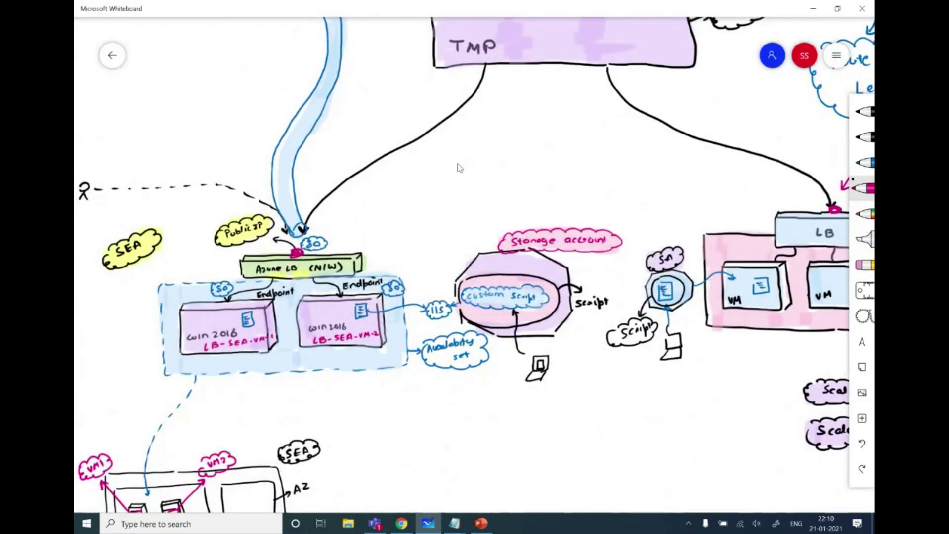
{"action": "left_click", "coordinate": [860, 136]}
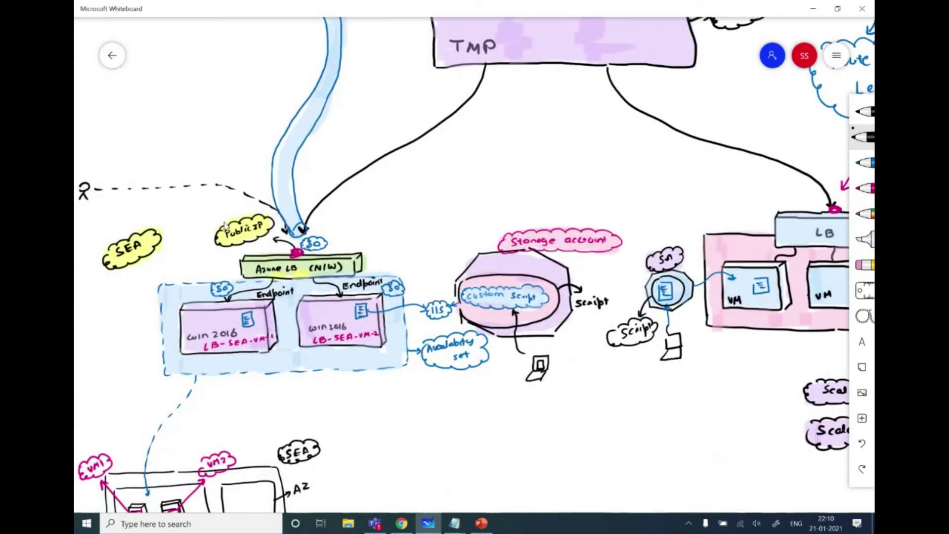
{"action": "left_click_drag", "start_coordinate": [211, 221], "coordinate": [213, 227]}
{"action": "left_click_drag", "start_coordinate": [216, 221], "coordinate": [218, 225]}
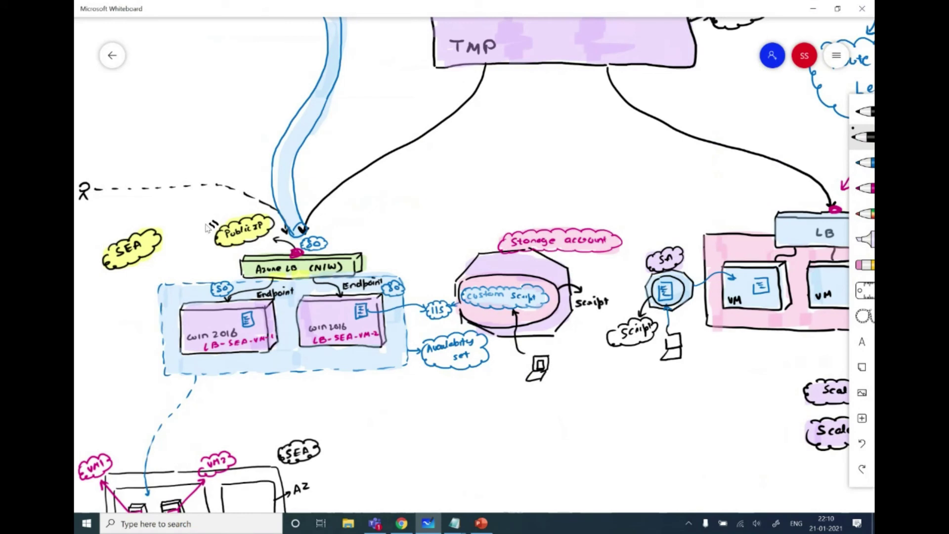
{"action": "left_click_drag", "start_coordinate": [177, 220], "coordinate": [226, 194]}
{"action": "mouse_move", "coordinate": [178, 214]}
{"action": "left_mouse_down"}
{"action": "mouse_move", "coordinate": [237, 186]}
{"action": "mouse_move", "coordinate": [188, 228]}
{"action": "mouse_move", "coordinate": [173, 225]}
{"action": "mouse_move", "coordinate": [179, 212]}
{"action": "left_mouse_up"}
Step: Shade the DNS Name cloud light green with the highlighter
{"action": "left_click", "coordinate": [865, 240]}
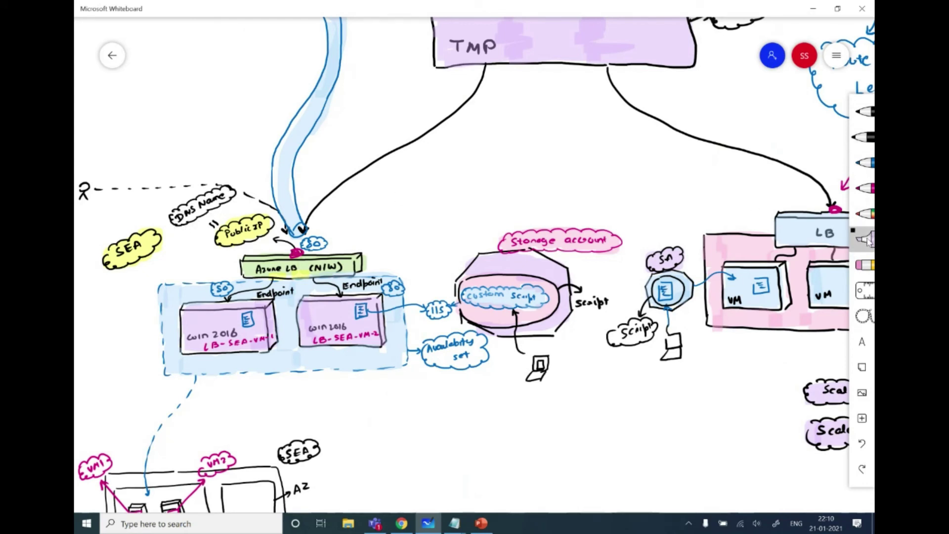
{"action": "left_click", "coordinate": [866, 239]}
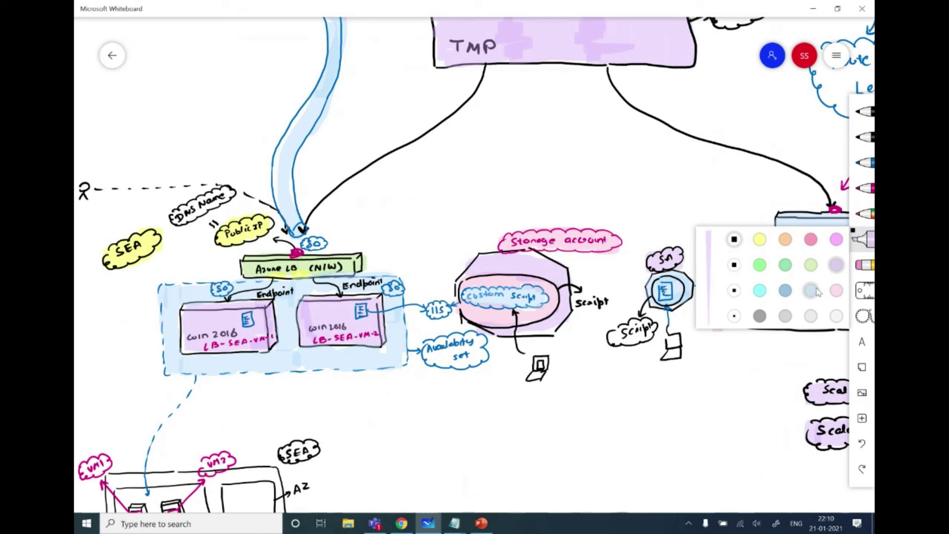
{"action": "left_click", "coordinate": [811, 267]}
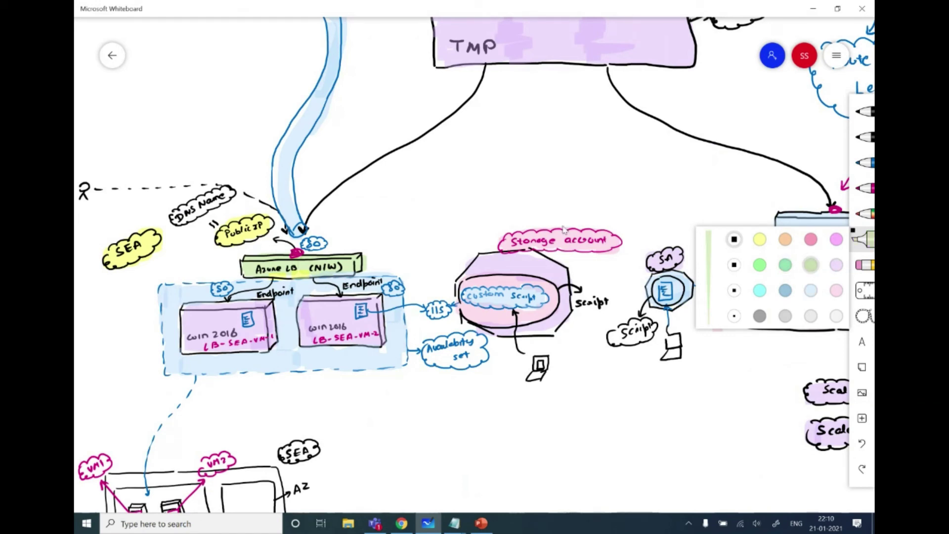
{"action": "mouse_move", "coordinate": [190, 212]}
{"action": "left_mouse_down"}
{"action": "mouse_move", "coordinate": [176, 225]}
{"action": "mouse_move", "coordinate": [223, 197]}
{"action": "left_mouse_up"}
Step: Draw a black outer frame around the pink East US scale set box with the pen, starting and ending at the LB box
{"action": "left_click_drag", "start_coordinate": [528, 165], "coordinate": [190, 240]}
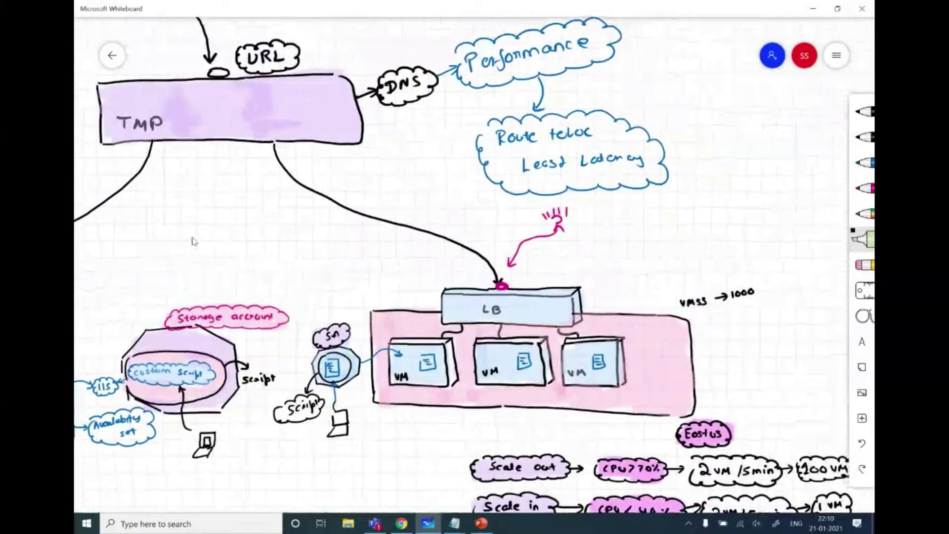
{"action": "left_click", "coordinate": [864, 137]}
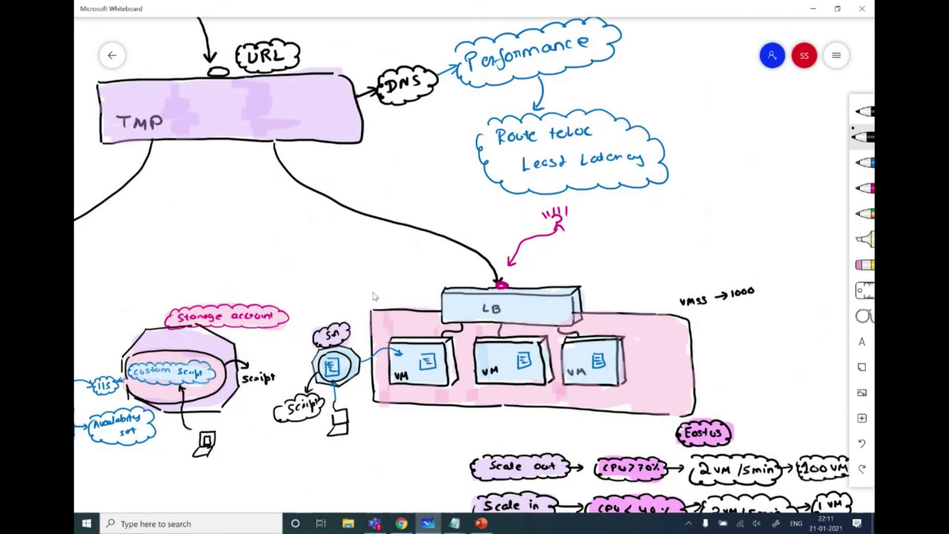
{"action": "left_click_drag", "start_coordinate": [362, 299], "coordinate": [433, 299]}
{"action": "mouse_move", "coordinate": [586, 300]}
{"action": "left_mouse_down"}
{"action": "mouse_move", "coordinate": [670, 303]}
{"action": "mouse_move", "coordinate": [715, 404]}
{"action": "left_mouse_up"}
{"action": "left_click_drag", "start_coordinate": [362, 298], "coordinate": [356, 321]}
{"action": "mouse_move", "coordinate": [359, 390]}
{"action": "left_mouse_down"}
{"action": "mouse_move", "coordinate": [403, 414]}
{"action": "mouse_move", "coordinate": [658, 428]}
{"action": "left_mouse_up"}
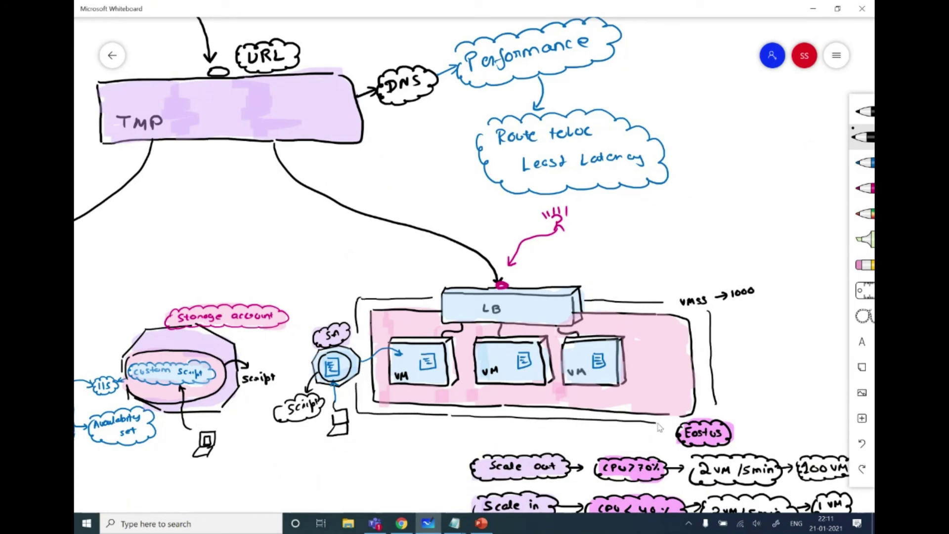
Step: Shade the band between the new black frame and the pink East US box yellow with the highlighter
{"action": "left_click", "coordinate": [863, 239]}
{"action": "left_click", "coordinate": [863, 240]}
{"action": "mouse_move", "coordinate": [367, 311]}
{"action": "left_mouse_down"}
{"action": "mouse_move", "coordinate": [369, 418]}
{"action": "mouse_move", "coordinate": [369, 306]}
{"action": "mouse_move", "coordinate": [442, 305]}
{"action": "left_mouse_up"}
{"action": "mouse_move", "coordinate": [584, 307]}
{"action": "left_mouse_down"}
{"action": "mouse_move", "coordinate": [673, 309]}
{"action": "mouse_move", "coordinate": [702, 356]}
{"action": "mouse_move", "coordinate": [701, 390]}
{"action": "mouse_move", "coordinate": [715, 407]}
{"action": "left_mouse_up"}
{"action": "mouse_move", "coordinate": [371, 412]}
{"action": "left_mouse_down"}
{"action": "mouse_move", "coordinate": [648, 420]}
{"action": "mouse_move", "coordinate": [698, 403]}
{"action": "left_mouse_up"}
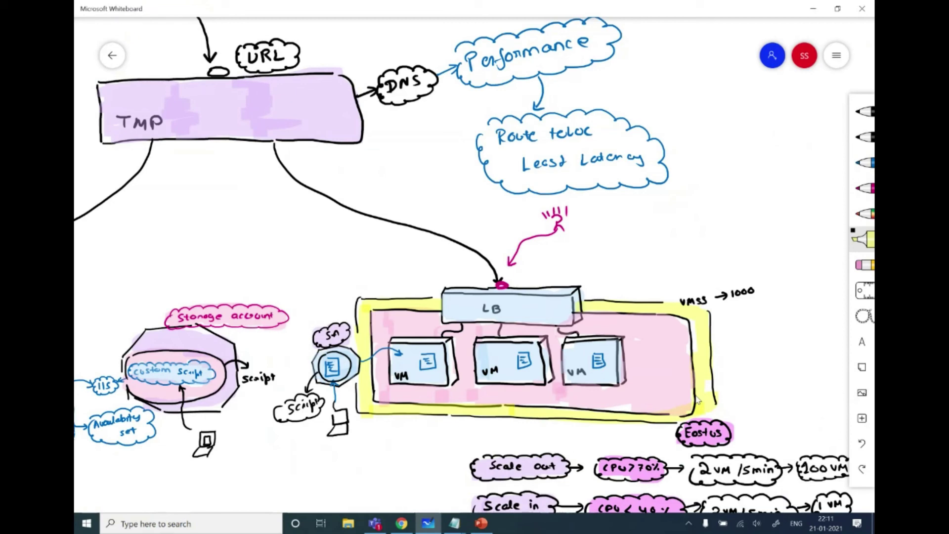
Step: Write DNS Name in a magenta cloud beside the East US LB's public IP dot, with a short arrow from the dot
{"action": "scroll", "coordinate": [206, 243], "scroll_direction": "down", "scroll_amount": 4}
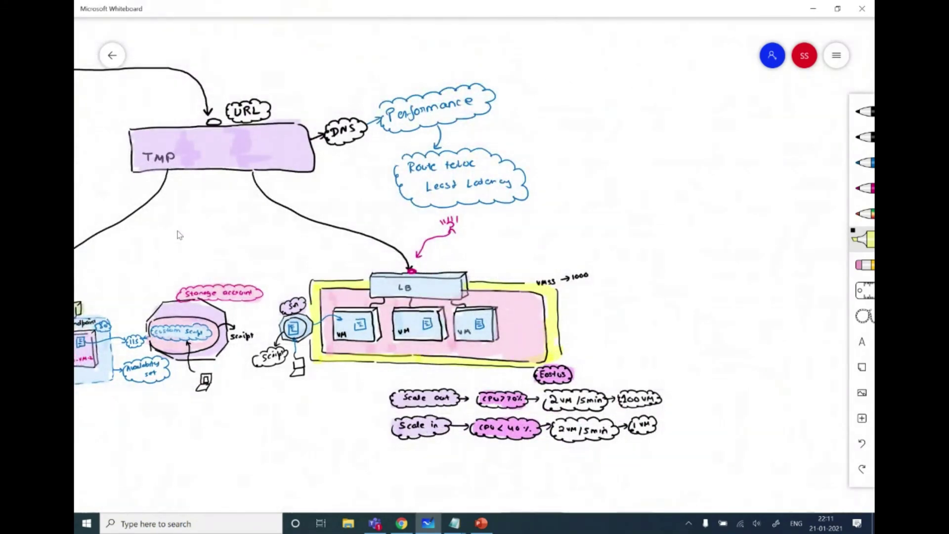
{"action": "scroll", "coordinate": [183, 243], "scroll_direction": "left", "scroll_amount": 5}
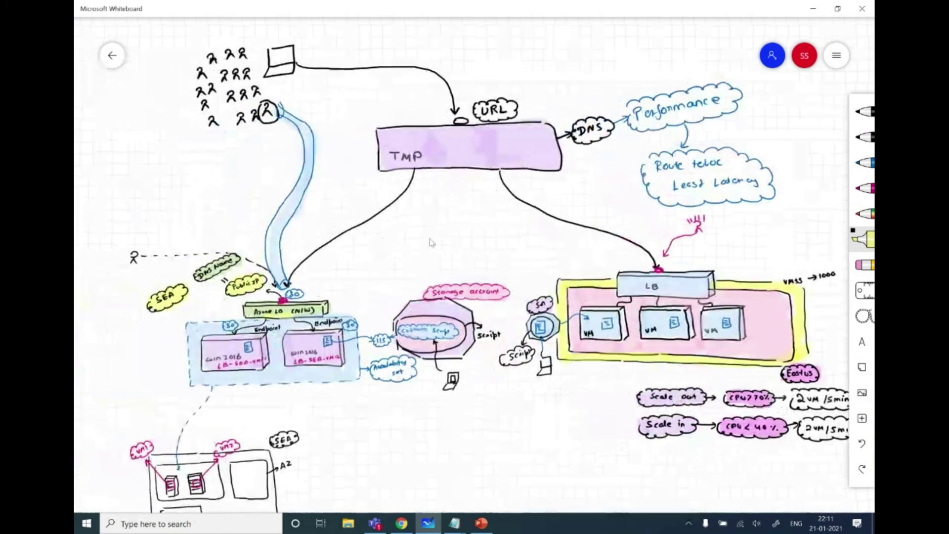
{"action": "scroll", "coordinate": [198, 226], "scroll_direction": "up", "scroll_amount": 5, "text": "ctrl"}
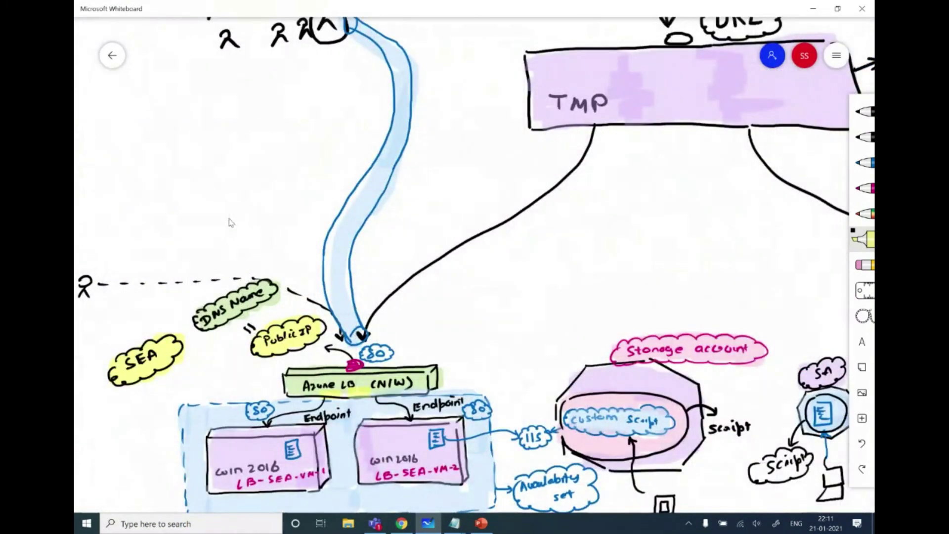
{"action": "scroll", "coordinate": [230, 223], "scroll_direction": "down", "scroll_amount": 5, "text": "ctrl"}
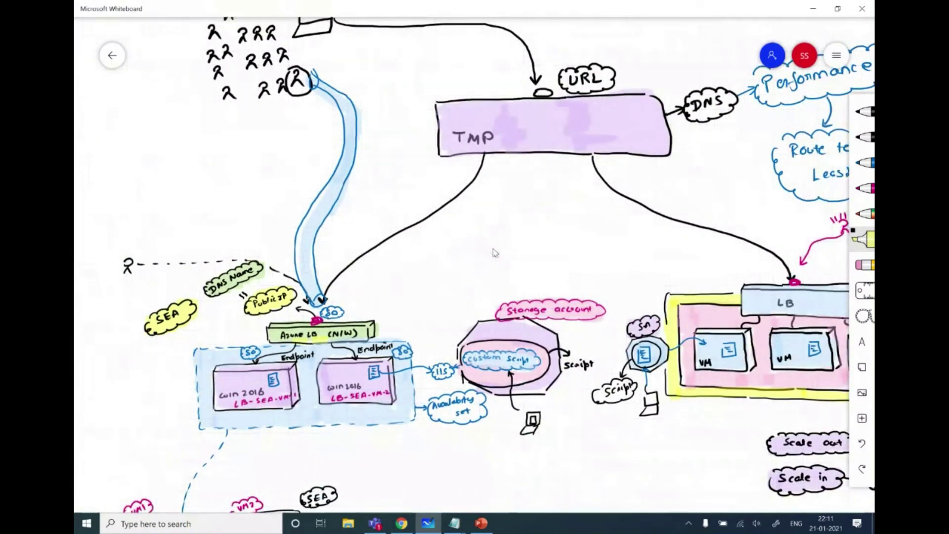
{"action": "scroll", "coordinate": [470, 250], "scroll_direction": "right", "scroll_amount": 1}
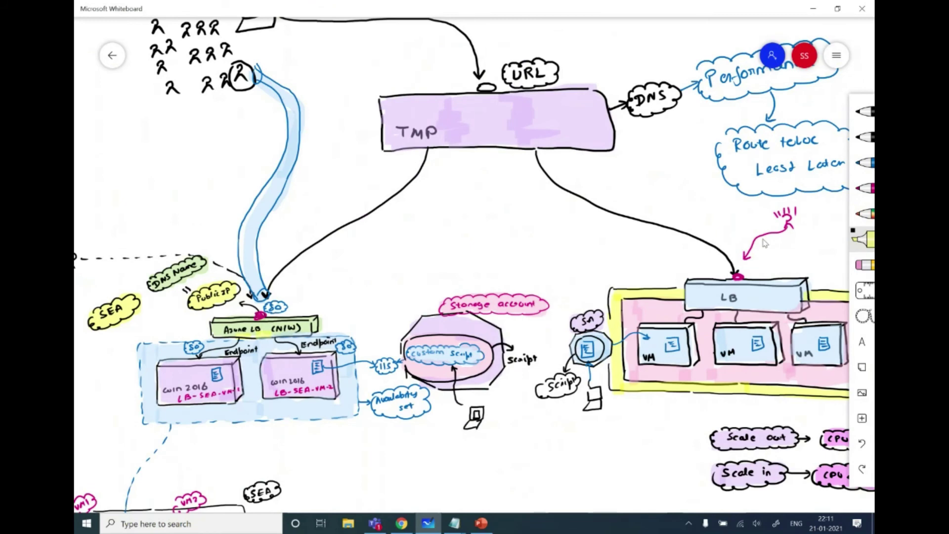
{"action": "scroll", "coordinate": [610, 266], "scroll_direction": "right", "scroll_amount": 2}
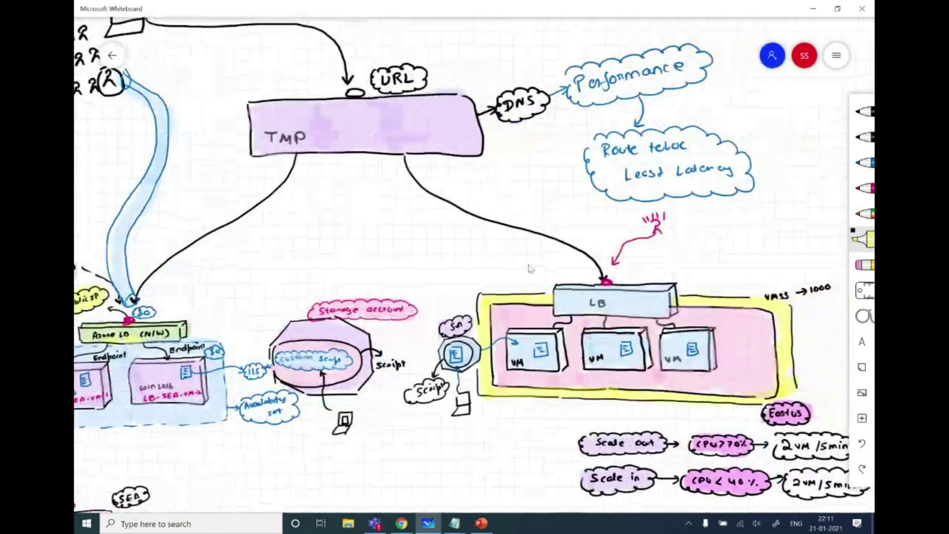
{"action": "left_click", "coordinate": [864, 188]}
{"action": "left_click_drag", "start_coordinate": [614, 282], "coordinate": [671, 267]}
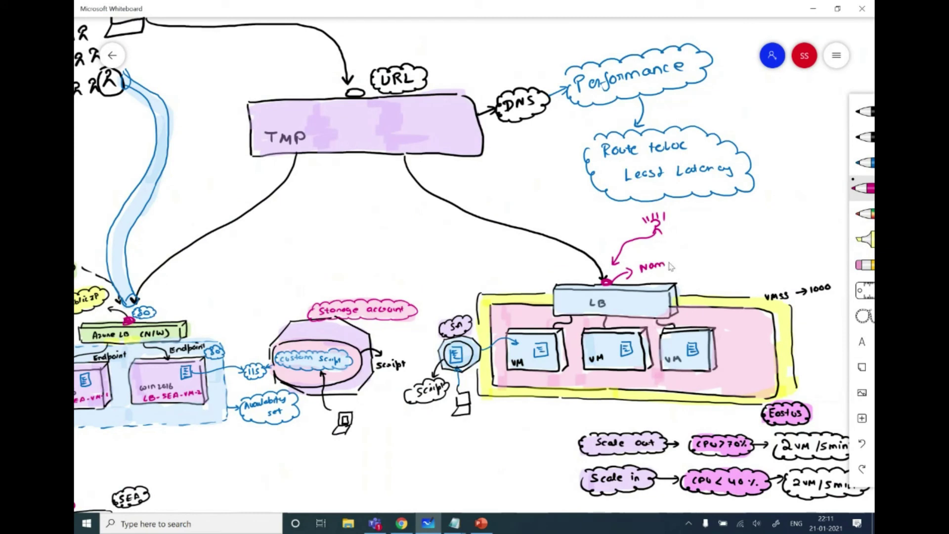
{"action": "mouse_move", "coordinate": [639, 256]}
{"action": "left_mouse_down"}
{"action": "mouse_move", "coordinate": [674, 257]}
{"action": "mouse_move", "coordinate": [638, 280]}
{"action": "mouse_move", "coordinate": [639, 261]}
{"action": "left_mouse_up"}
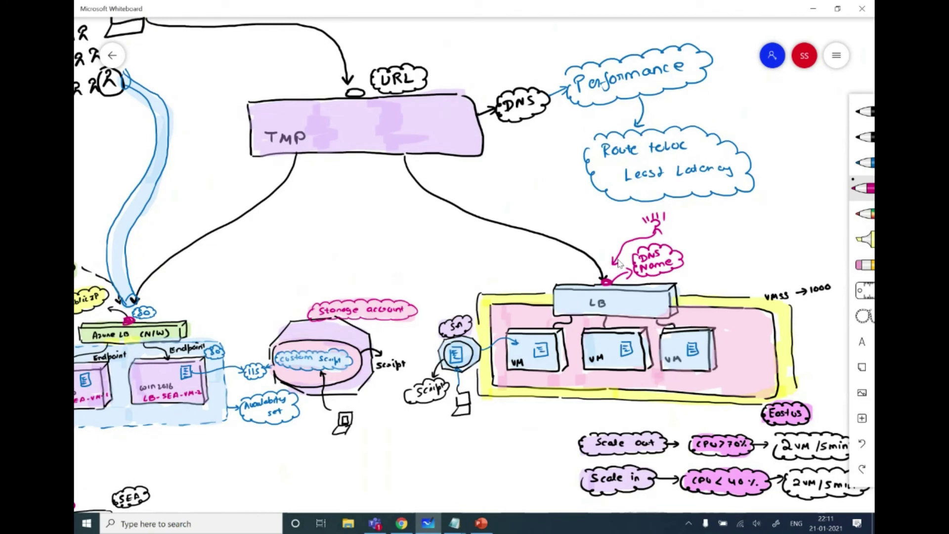
Step: Switch to the Azure portal and open the SEA-RG resource group through the sea-vm-lb load balancer
{"action": "scroll", "coordinate": [503, 221], "scroll_direction": "left", "scroll_amount": 3}
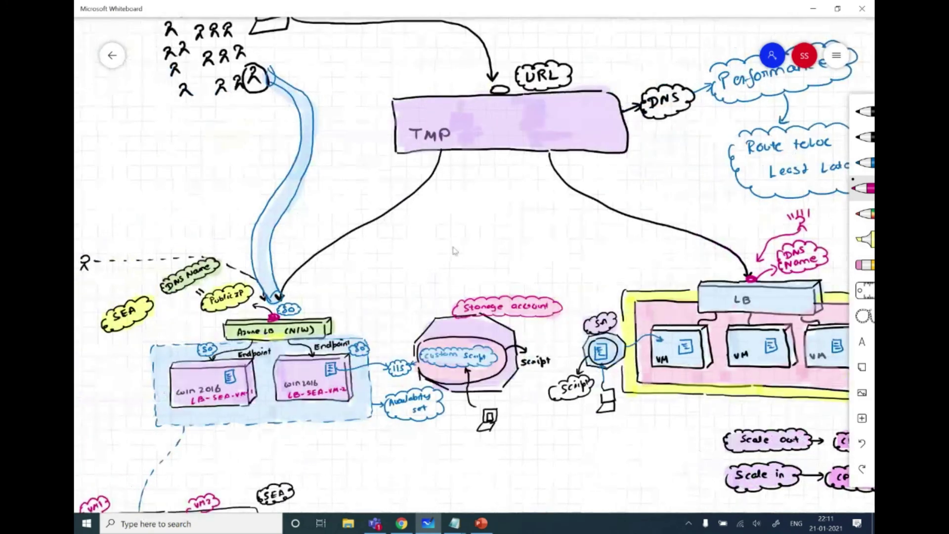
{"action": "key", "text": "alt+Tab"}
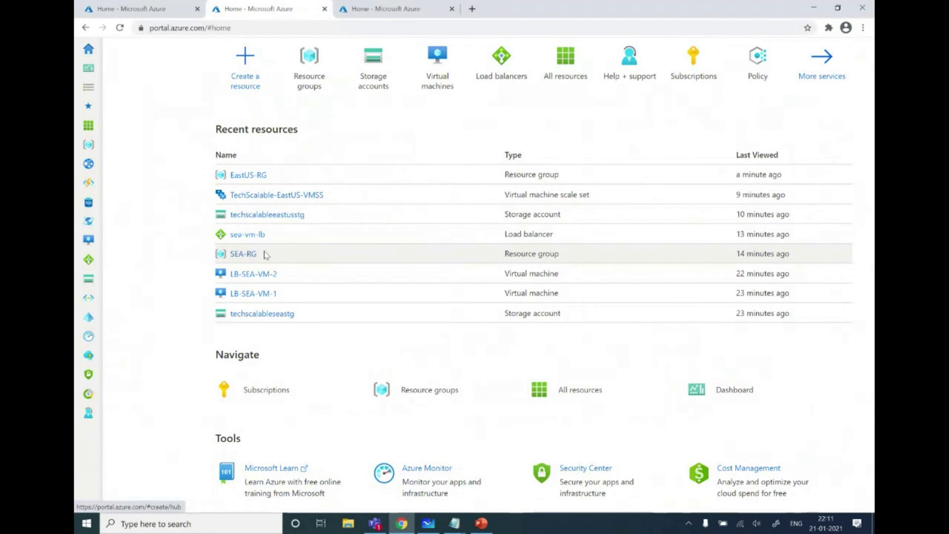
{"action": "left_click", "coordinate": [238, 235]}
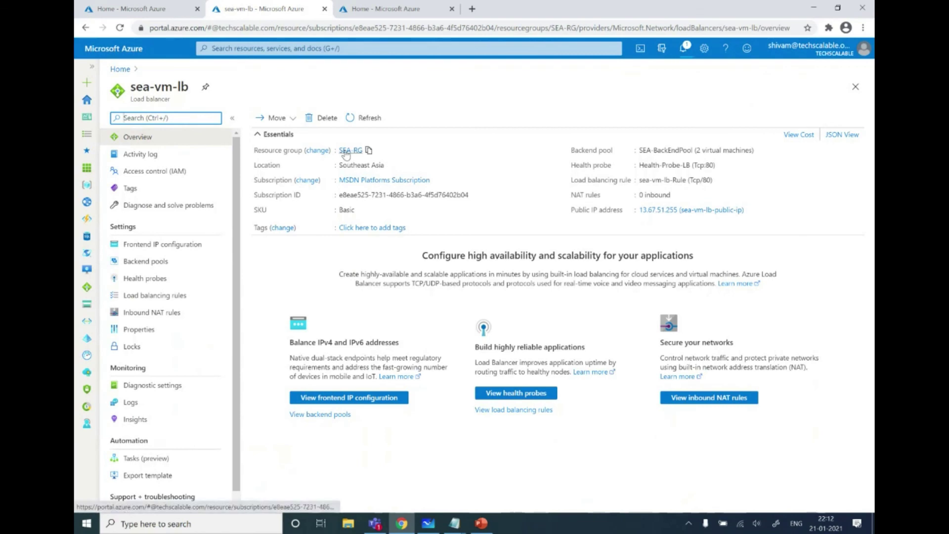
{"action": "left_click", "coordinate": [348, 151]}
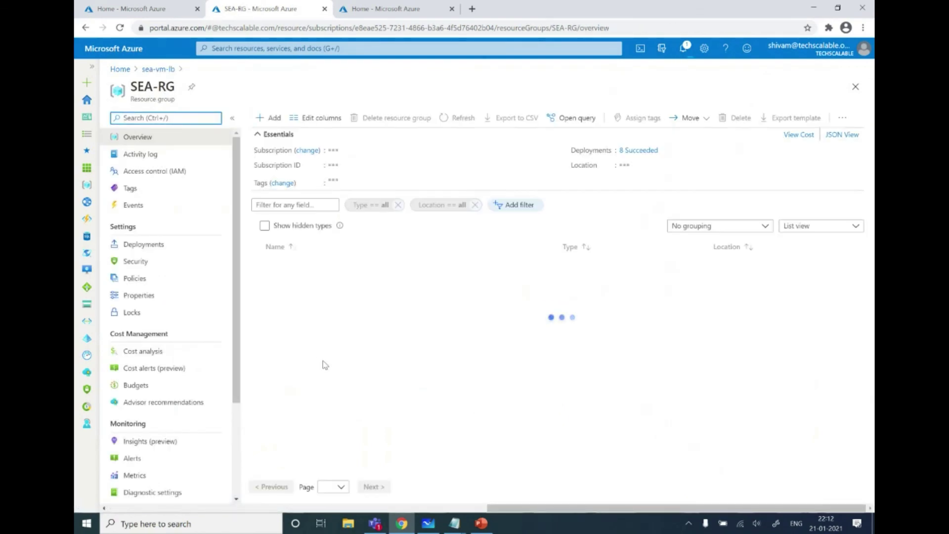
Step: Sort the SEA-RG resources by type and open the sea-vm-lb-public-ip address
{"action": "key", "text": "ctrl+plus"}
{"action": "key", "text": "ctrl+plus"}
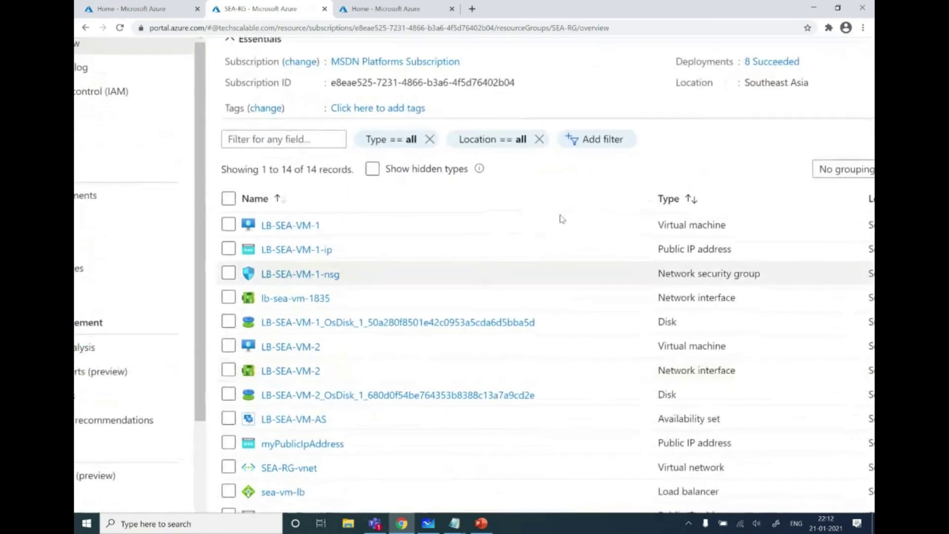
{"action": "left_click", "coordinate": [685, 199]}
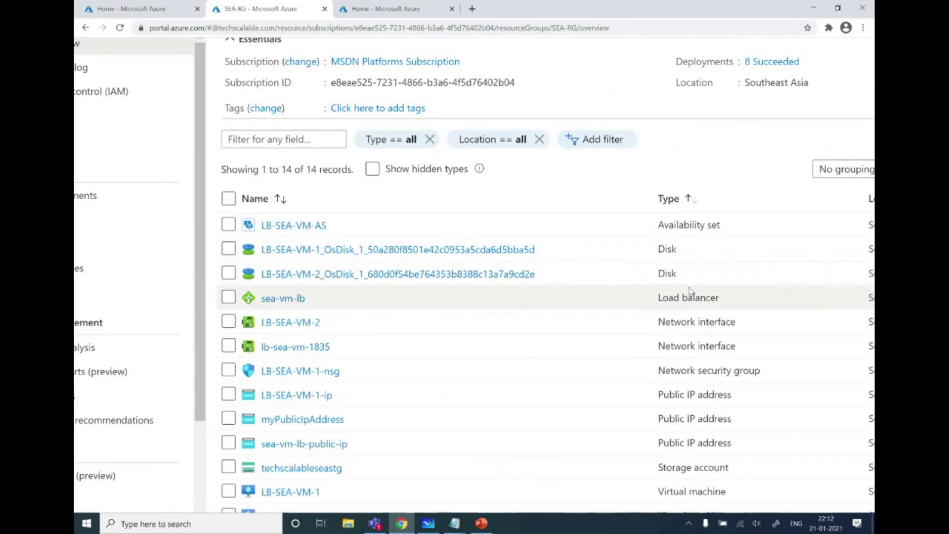
{"action": "scroll", "coordinate": [613, 296], "scroll_direction": "down", "scroll_amount": 1}
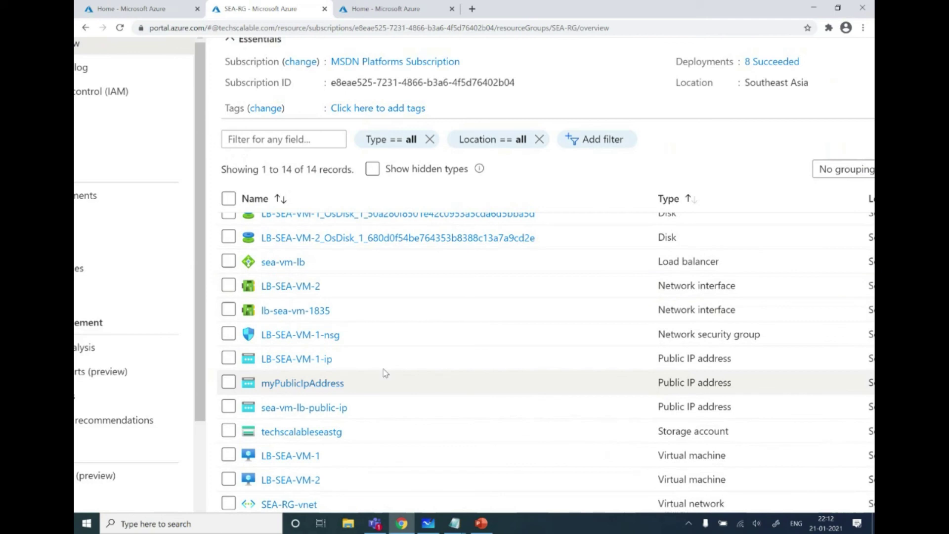
{"action": "left_click", "coordinate": [314, 408]}
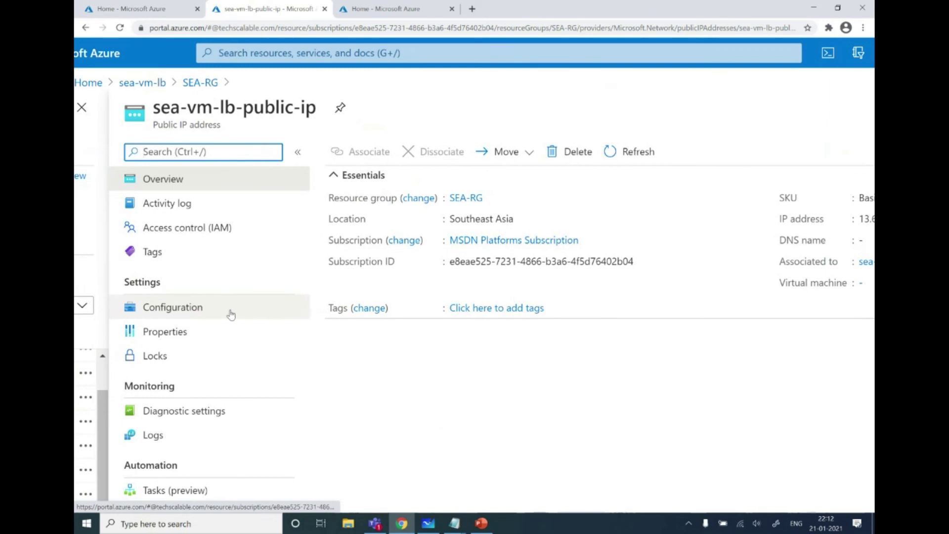
Step: Set the public IP's DNS name label to sea-vm-lb-public-ip-dns in its configuration and save it
{"action": "left_click", "coordinate": [230, 314]}
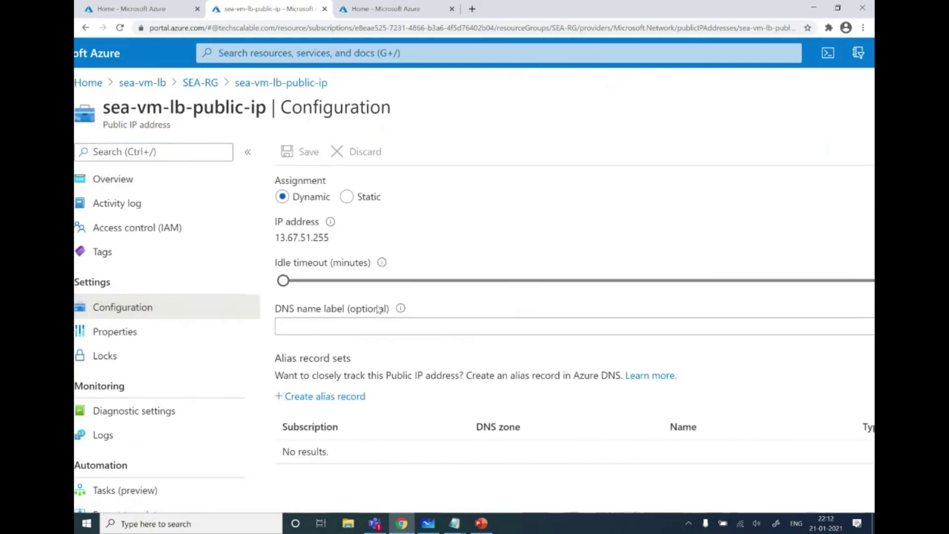
{"action": "left_click", "coordinate": [373, 301]}
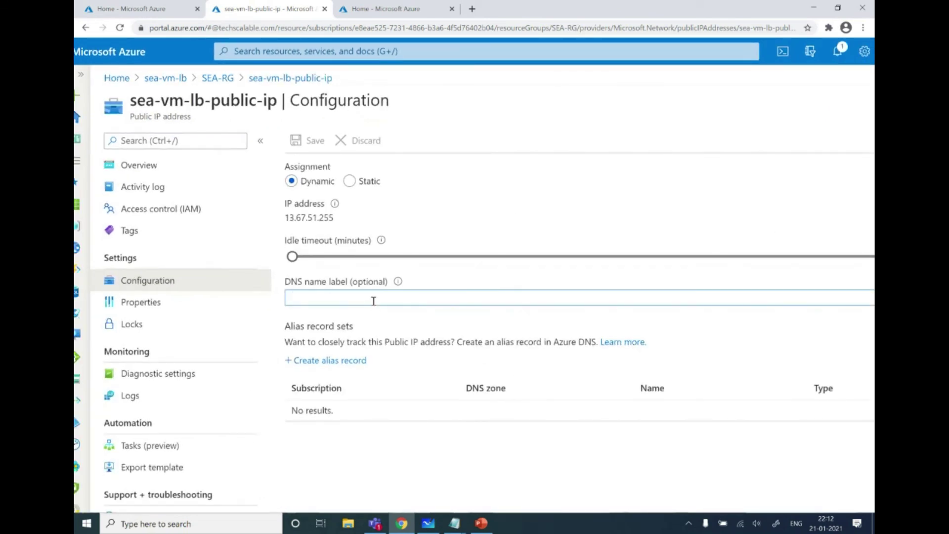
{"action": "left_click_drag", "start_coordinate": [278, 100], "coordinate": [135, 105]}
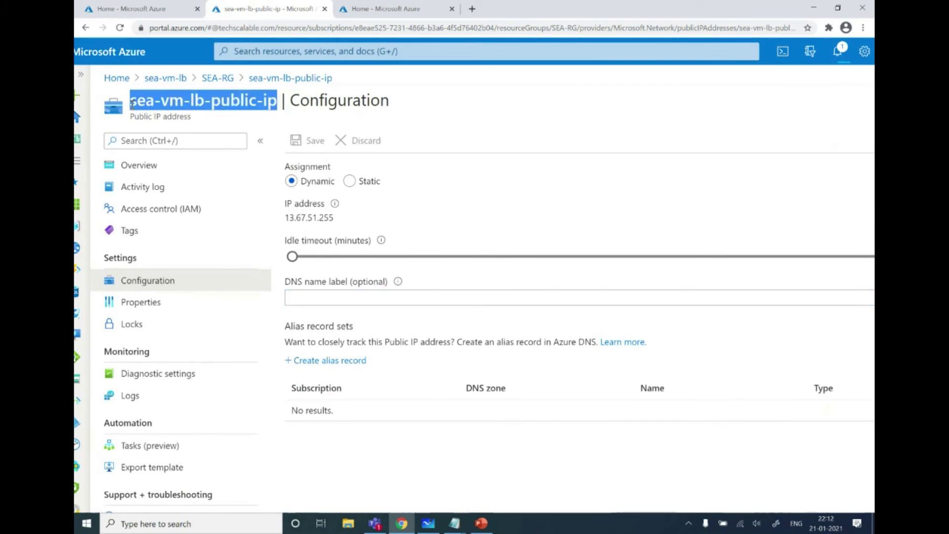
{"action": "left_click", "coordinate": [371, 295]}
{"action": "type", "text": "sea-vm-lb-public-ip"}
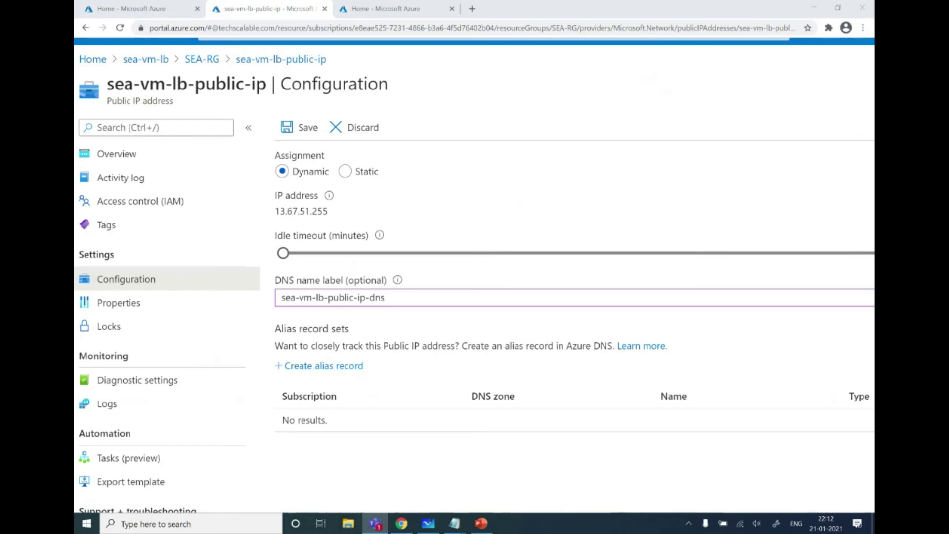
{"action": "left_click", "coordinate": [299, 132]}
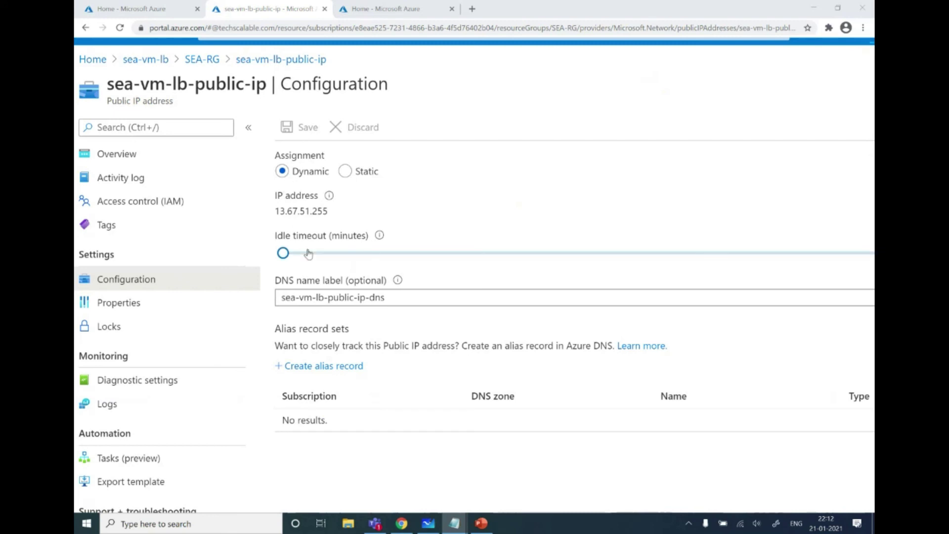
Step: Paste into the Cloud Shell the commands for an inbound TCP port 80 rule, priority 200, and network security group myFrontendNSG in EastUS-RG
{"action": "key", "text": "ctrl+0"}
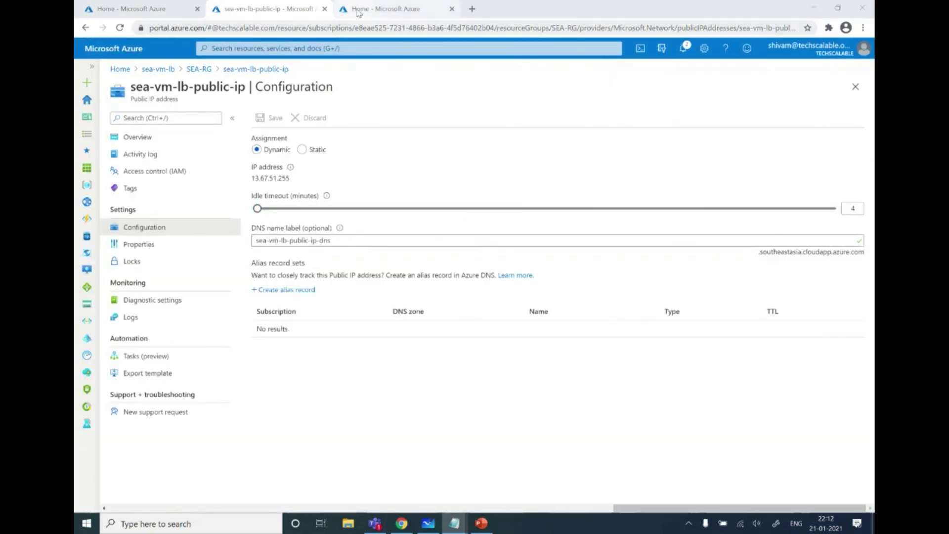
{"action": "left_click", "coordinate": [359, 14]}
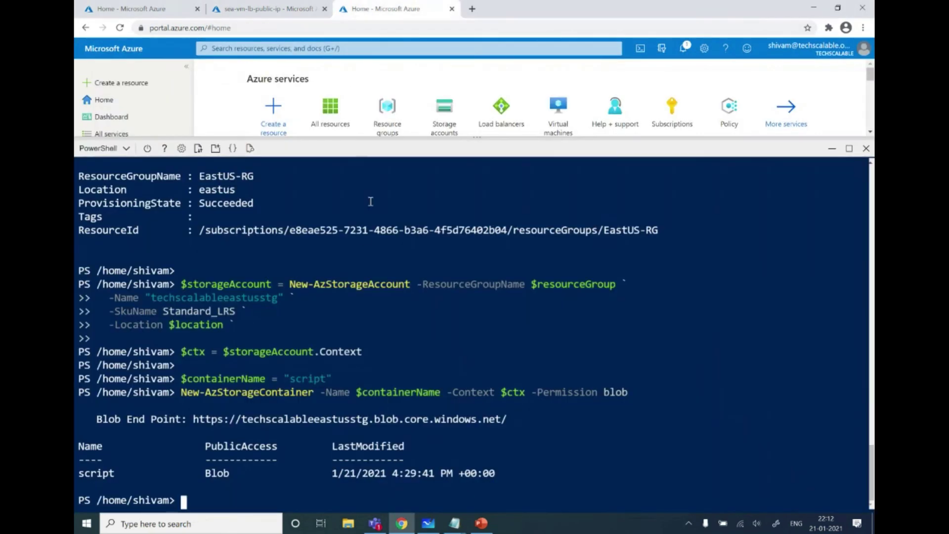
{"action": "right_click", "coordinate": [240, 496]}
{"action": "left_click", "coordinate": [279, 412]}
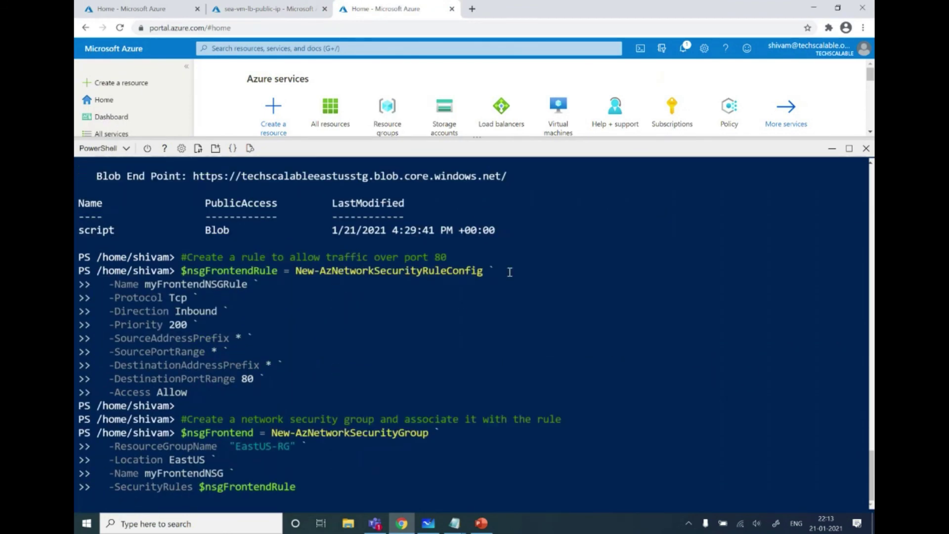
Step: Switch to the whiteboard and add a black Subnet (VNET) cloud linked to the East US frame, with an 80 cloud and arrow pointing at it
{"action": "left_click", "coordinate": [428, 523]}
{"action": "scroll", "coordinate": [530, 239], "scroll_direction": "right", "scroll_amount": 5}
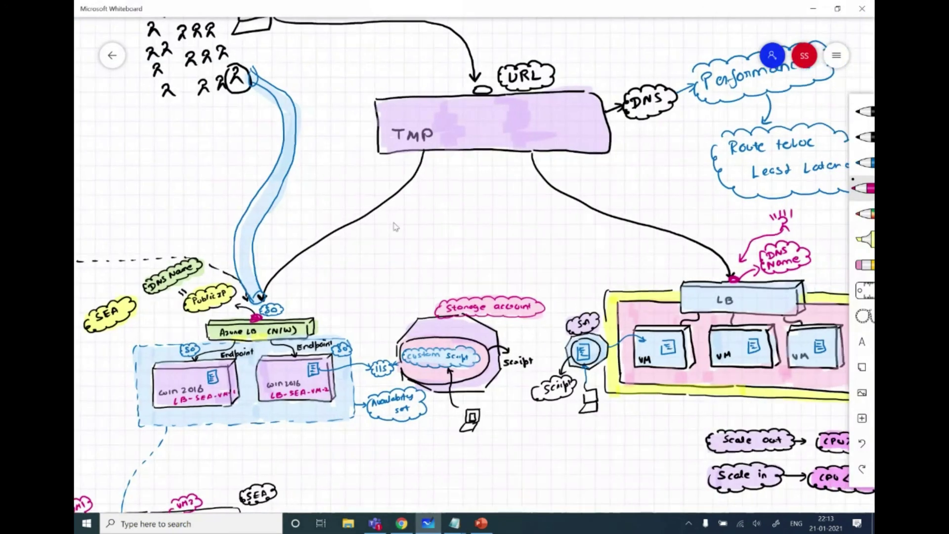
{"action": "left_click", "coordinate": [865, 137]}
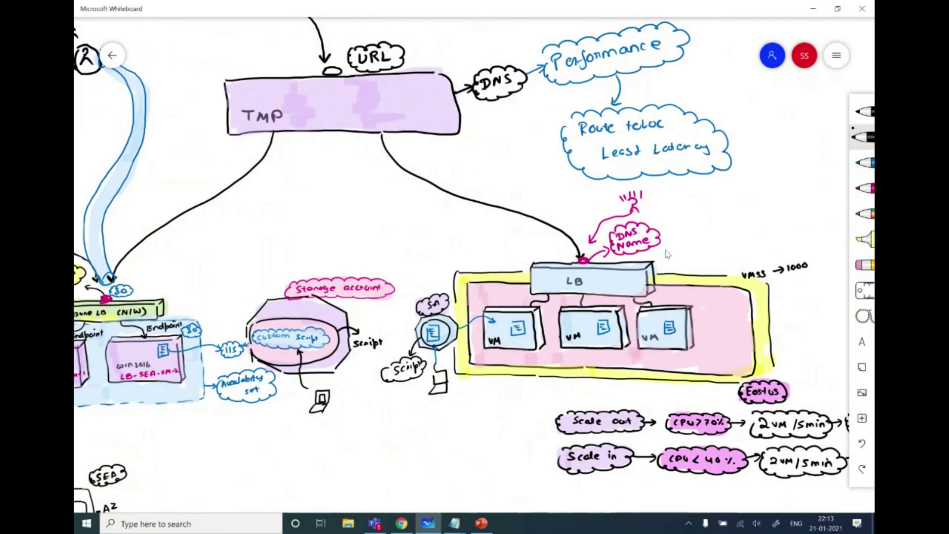
{"action": "left_click_drag", "start_coordinate": [672, 273], "coordinate": [737, 243]}
{"action": "mouse_move", "coordinate": [743, 236]}
{"action": "left_mouse_down"}
{"action": "mouse_move", "coordinate": [774, 231]}
{"action": "mouse_move", "coordinate": [776, 218]}
{"action": "mouse_move", "coordinate": [780, 228]}
{"action": "mouse_move", "coordinate": [776, 194]}
{"action": "mouse_move", "coordinate": [785, 192]}
{"action": "mouse_move", "coordinate": [766, 201]}
{"action": "left_mouse_up"}
{"action": "mouse_move", "coordinate": [687, 249]}
{"action": "left_mouse_down"}
{"action": "mouse_move", "coordinate": [715, 233]}
{"action": "mouse_move", "coordinate": [770, 227]}
{"action": "mouse_move", "coordinate": [754, 251]}
{"action": "mouse_move", "coordinate": [705, 271]}
{"action": "mouse_move", "coordinate": [686, 253]}
{"action": "left_mouse_up"}
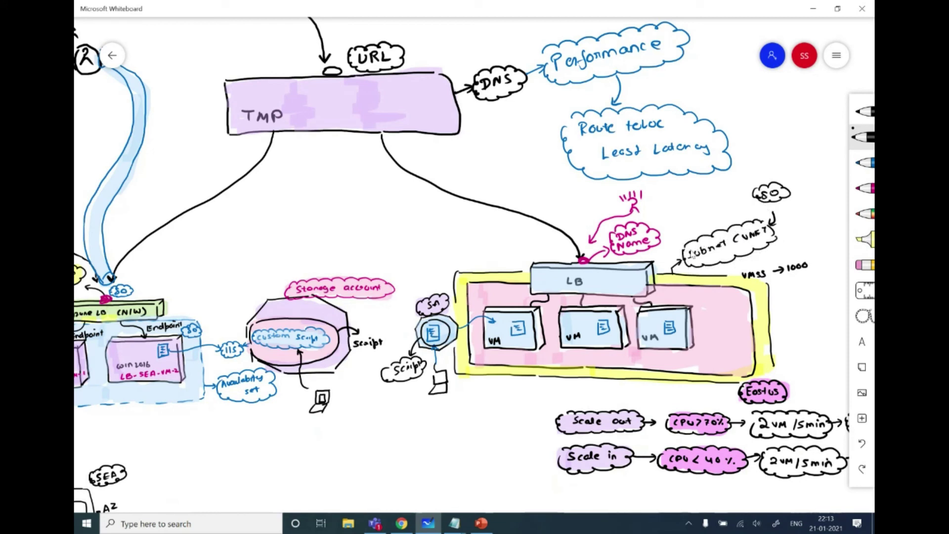
Step: Shade the Performance cloud and the Least Latency routing cloud light blue with the highlighter
{"action": "scroll", "coordinate": [287, 226], "scroll_direction": "down", "scroll_amount": 5}
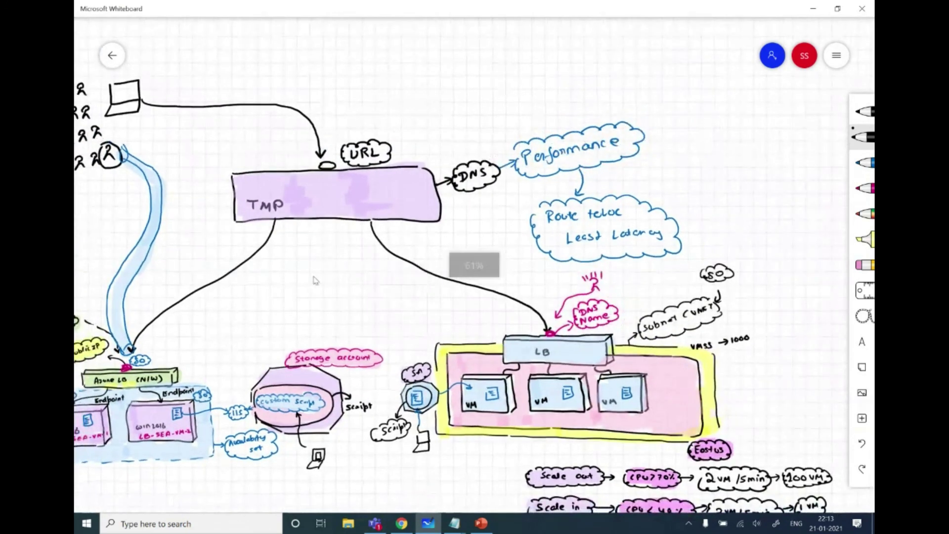
{"action": "scroll", "coordinate": [329, 271], "scroll_direction": "left", "scroll_amount": 2}
{"action": "scroll", "coordinate": [328, 271], "scroll_direction": "down", "scroll_amount": 1}
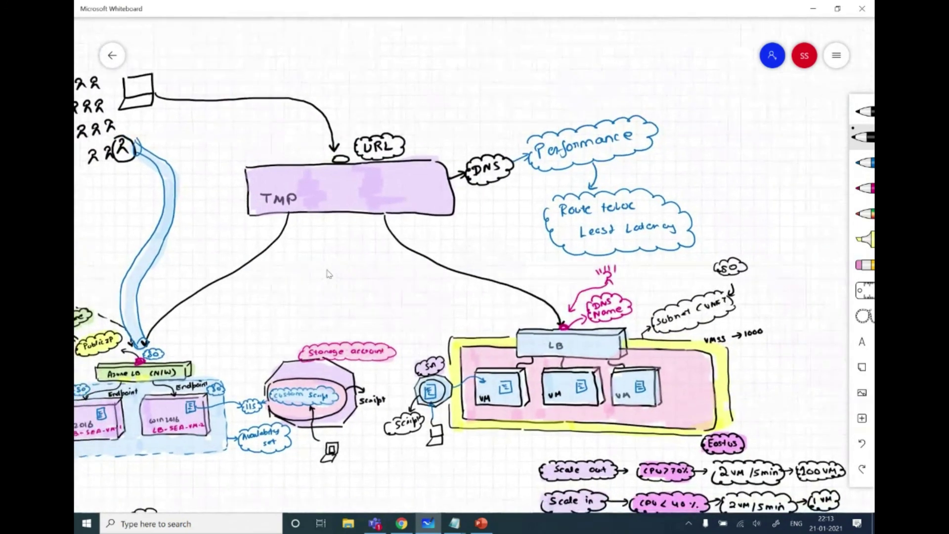
{"action": "left_click", "coordinate": [866, 239]}
{"action": "left_click", "coordinate": [817, 291]}
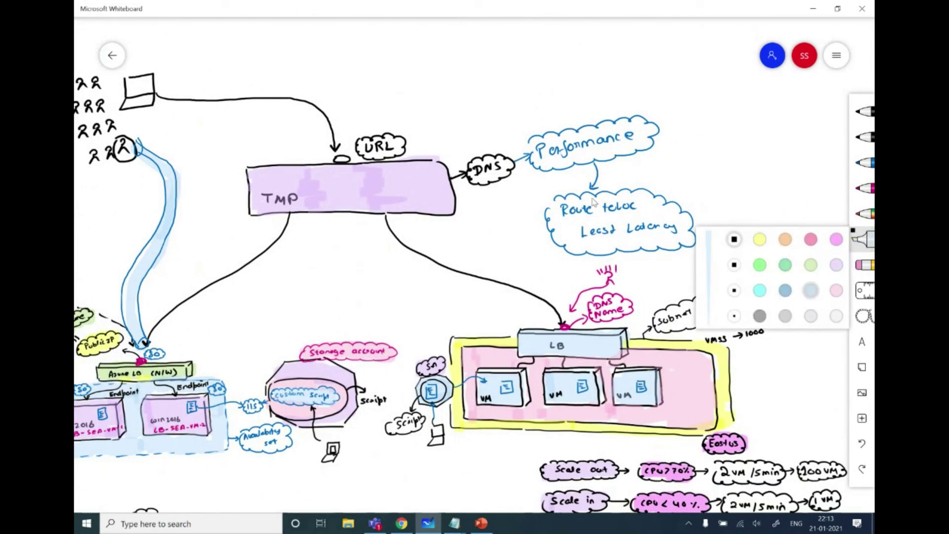
{"action": "mouse_move", "coordinate": [543, 157]}
{"action": "left_mouse_down"}
{"action": "mouse_move", "coordinate": [618, 131]}
{"action": "mouse_move", "coordinate": [643, 136]}
{"action": "mouse_move", "coordinate": [554, 149]}
{"action": "left_mouse_up"}
{"action": "mouse_move", "coordinate": [584, 210]}
{"action": "left_mouse_down"}
{"action": "mouse_move", "coordinate": [574, 232]}
{"action": "mouse_move", "coordinate": [625, 242]}
{"action": "mouse_move", "coordinate": [643, 244]}
{"action": "mouse_move", "coordinate": [652, 216]}
{"action": "mouse_move", "coordinate": [598, 198]}
{"action": "mouse_move", "coordinate": [668, 223]}
{"action": "mouse_move", "coordinate": [634, 230]}
{"action": "left_mouse_up"}
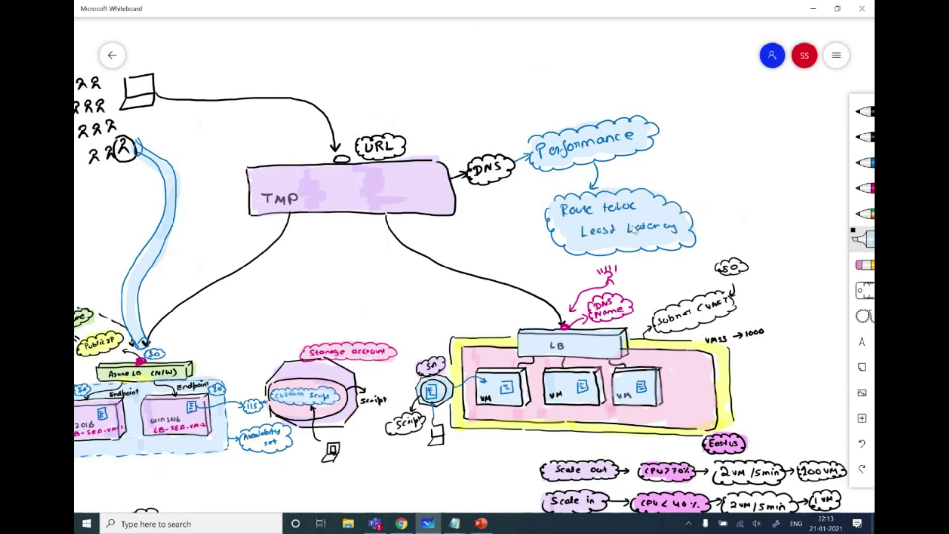
Step: Switch to the Azure portal in the browser, minimize the Cloud Shell and open the EastUS-RG resource group
{"action": "key", "text": "alt+Tab"}
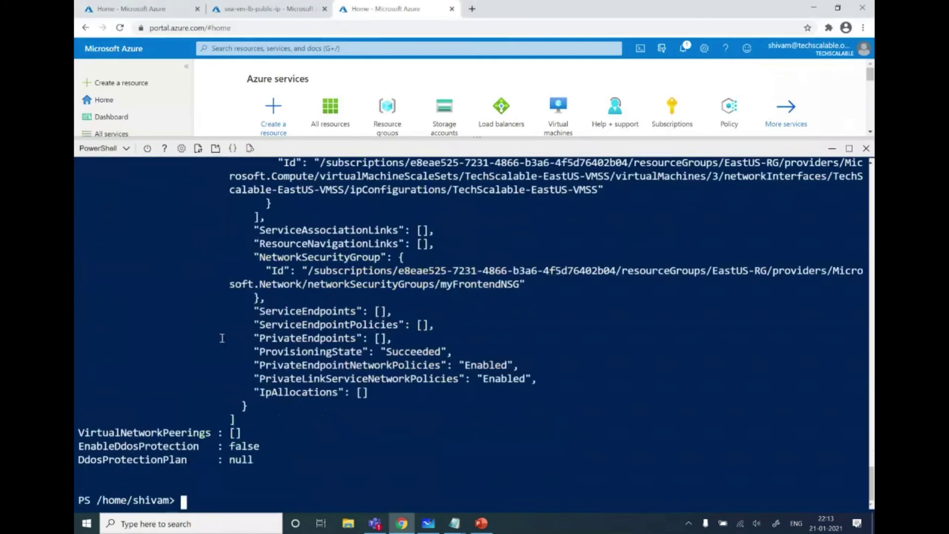
{"action": "left_click", "coordinate": [833, 149]}
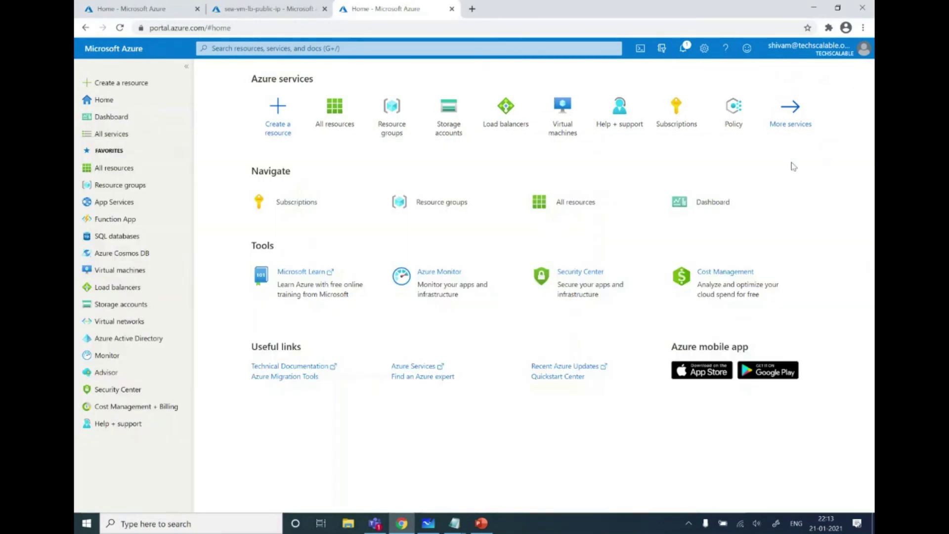
{"action": "left_click", "coordinate": [232, 10]}
{"action": "scroll", "coordinate": [240, 365], "scroll_direction": "left", "scroll_amount": 10}
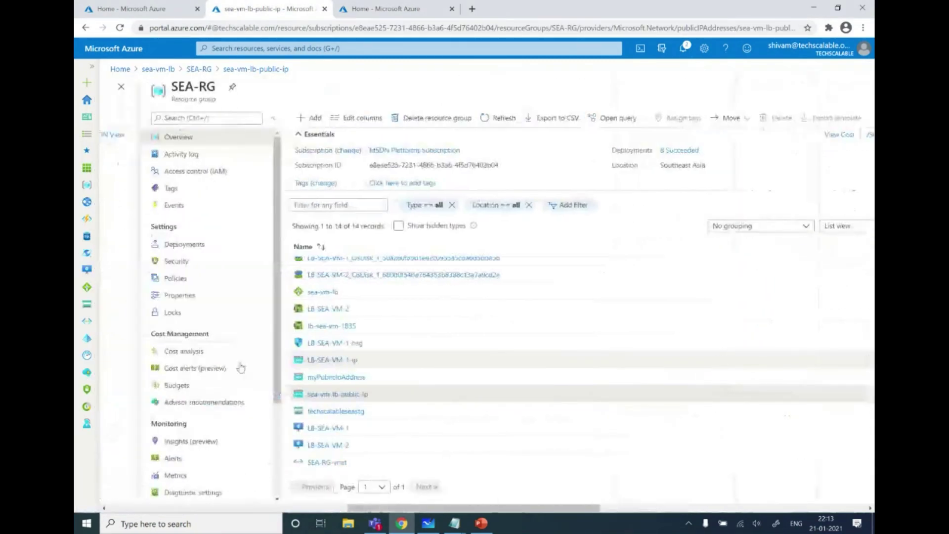
{"action": "scroll", "coordinate": [240, 365], "scroll_direction": "left", "scroll_amount": 10}
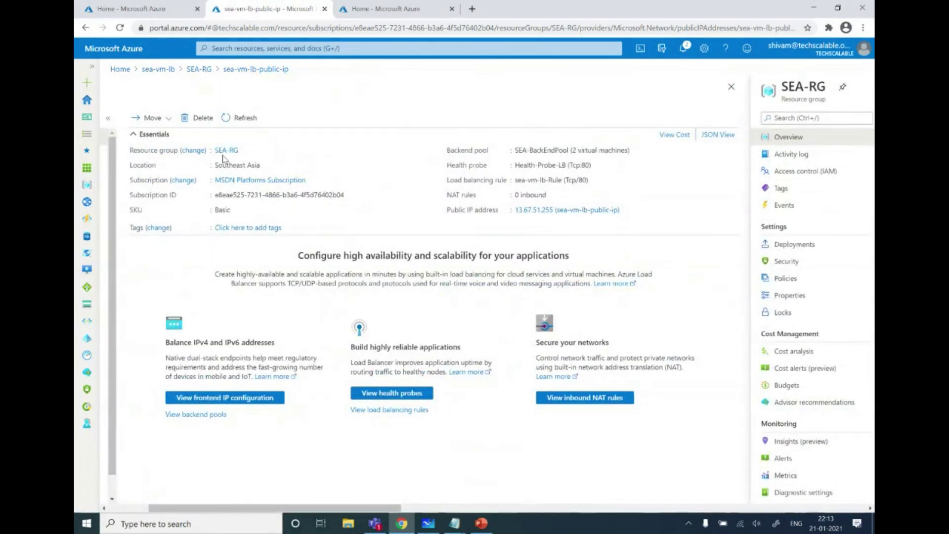
{"action": "left_click", "coordinate": [86, 184]}
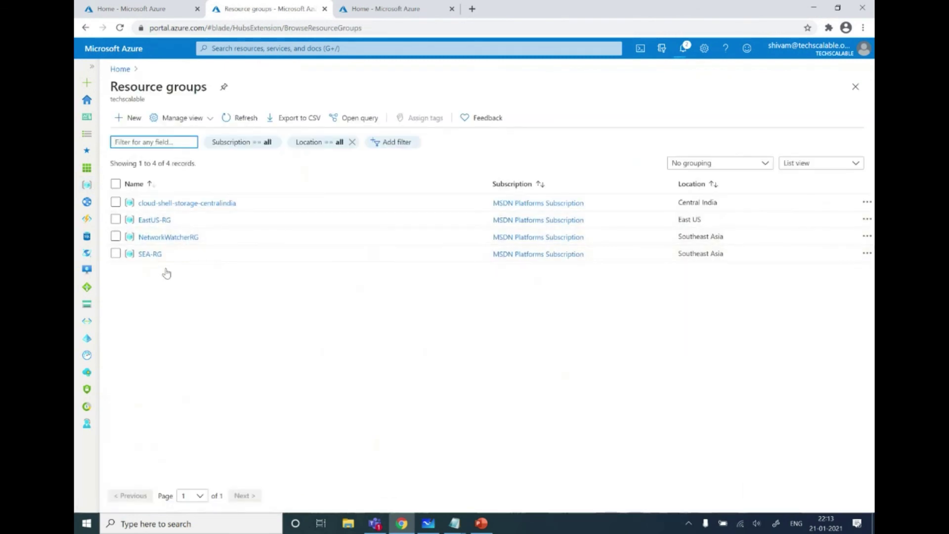
{"action": "key", "text": "ctrl+plus"}
{"action": "key", "text": "ctrl+plus"}
{"action": "key", "text": "ctrl+plus"}
{"action": "left_click", "coordinate": [184, 222]}
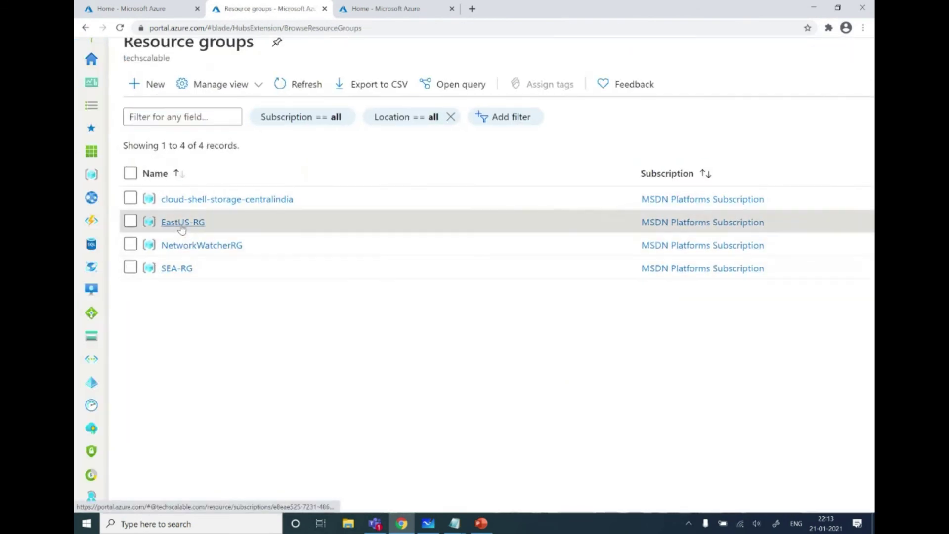
{"action": "key", "text": "ctrl+0"}
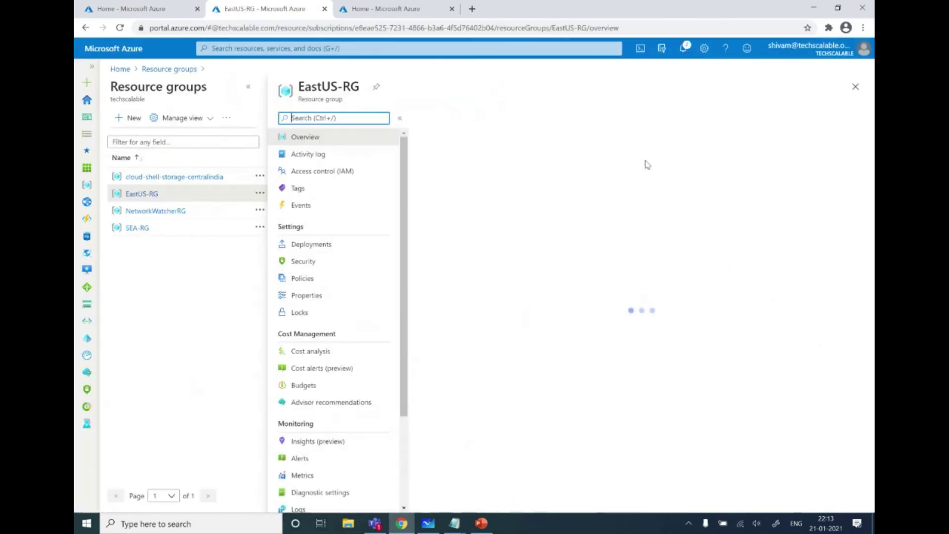
Step: Check the portal notifications for the progress of the extension installation on the virtual machine scale set
{"action": "left_click", "coordinate": [684, 50]}
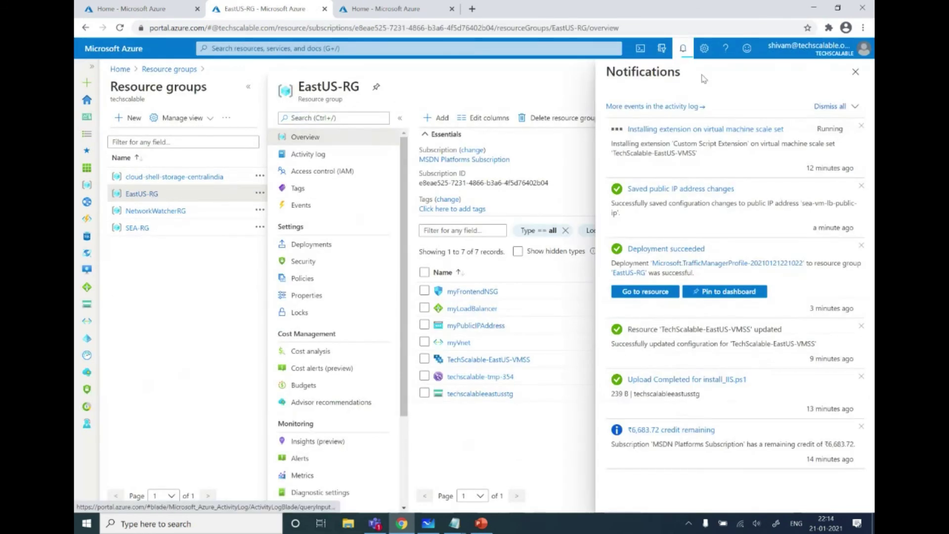
{"action": "key", "text": "ctrl+plus"}
{"action": "key", "text": "ctrl+plus"}
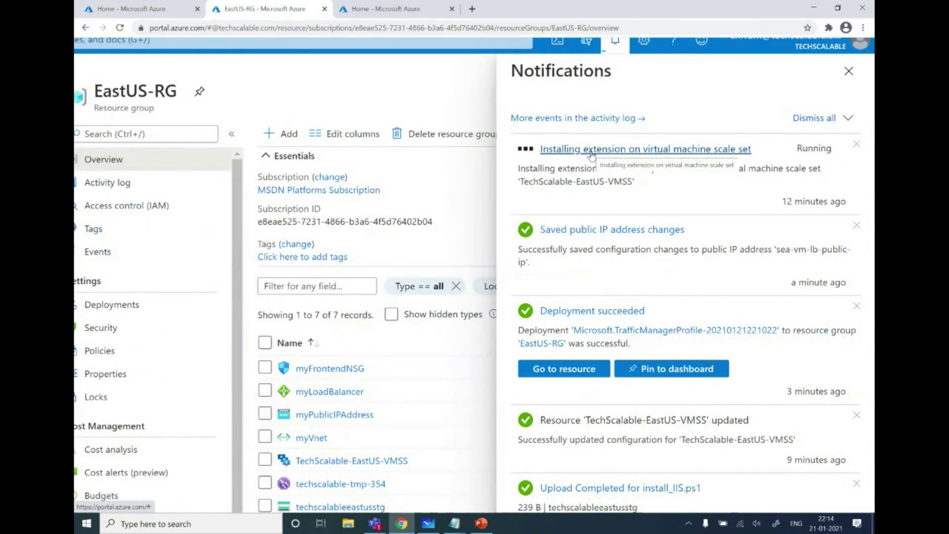
{"action": "scroll", "coordinate": [346, 415], "scroll_direction": "down", "scroll_amount": 2}
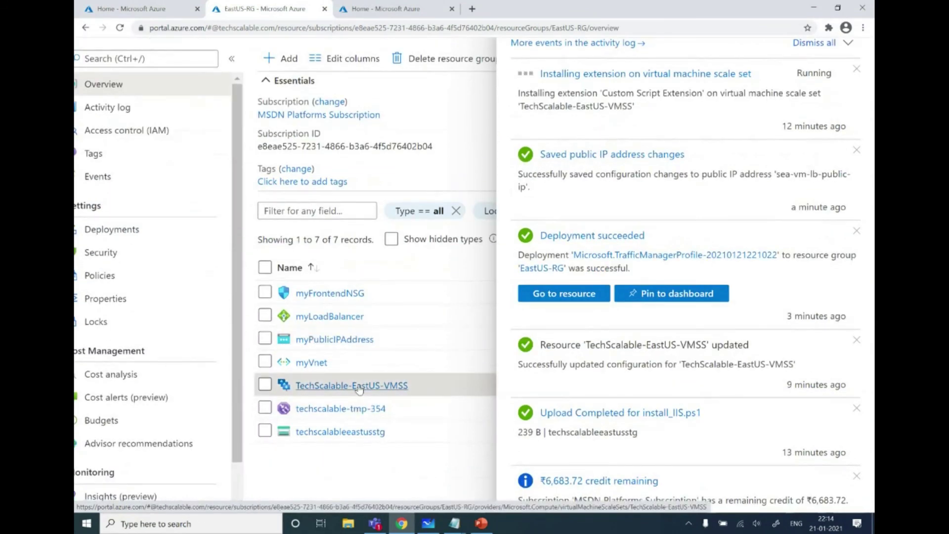
Step: Open the TechScalable-EastUS-VMSS scale set and view the details of its CustomScriptExtension
{"action": "left_click", "coordinate": [359, 387]}
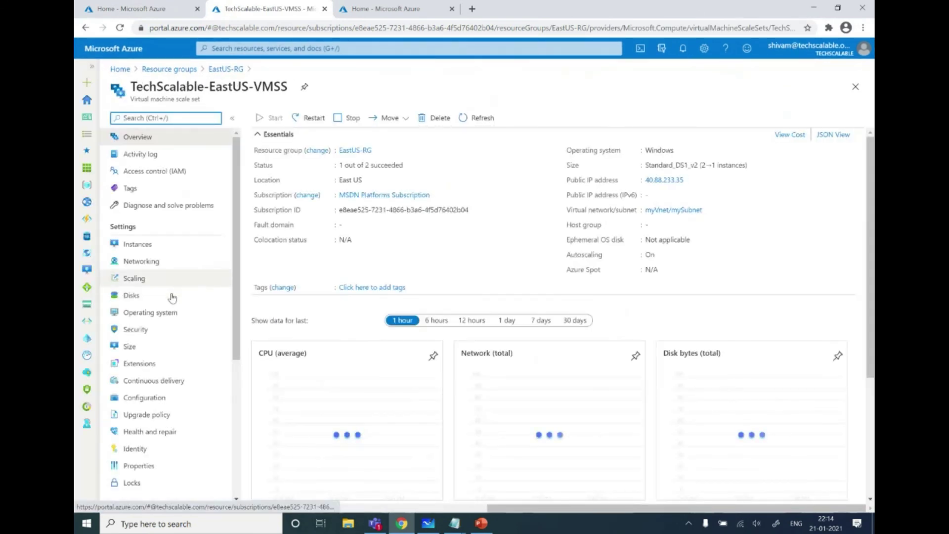
{"action": "left_click", "coordinate": [153, 365]}
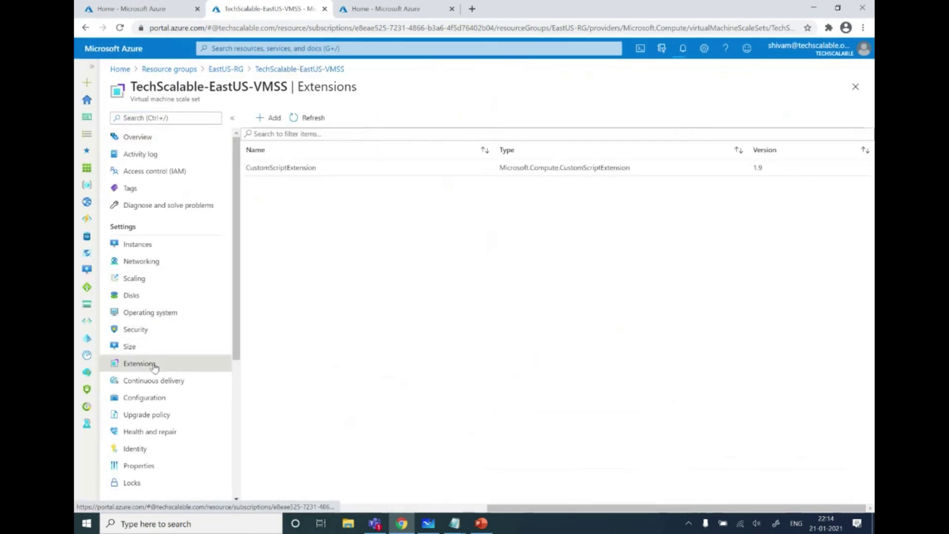
{"action": "left_click", "coordinate": [308, 169]}
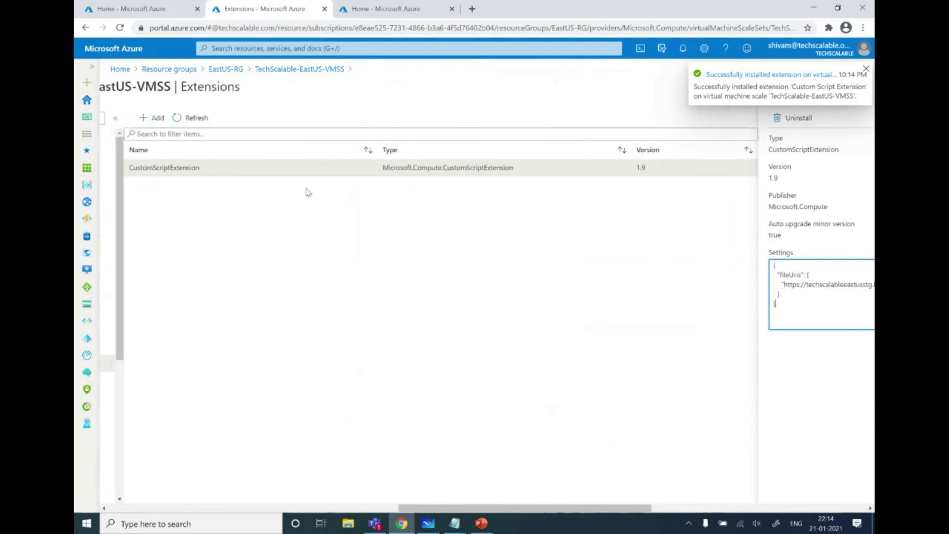
Step: Copy the public IP address from the scale set's overview and load it in a new browser tab to test the site
{"action": "left_click", "coordinate": [381, 138]}
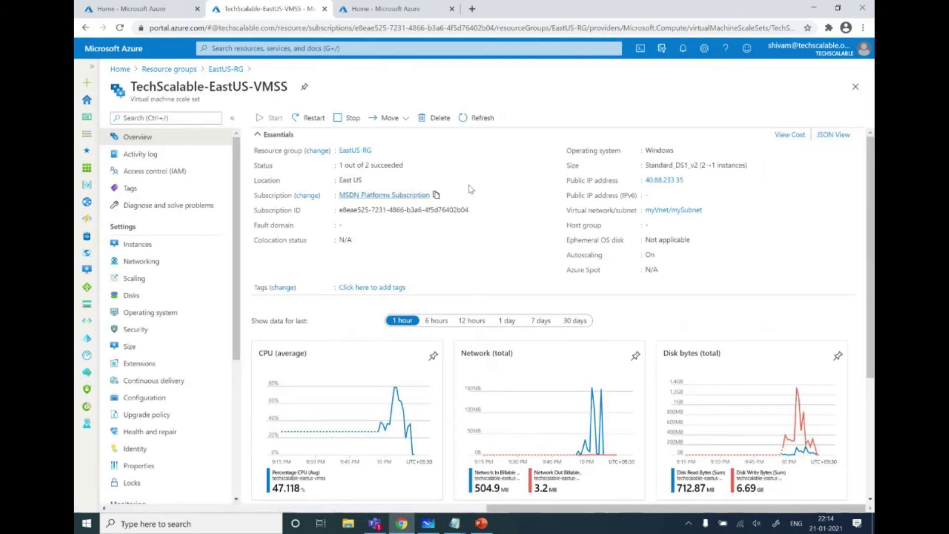
{"action": "left_click", "coordinate": [690, 181]}
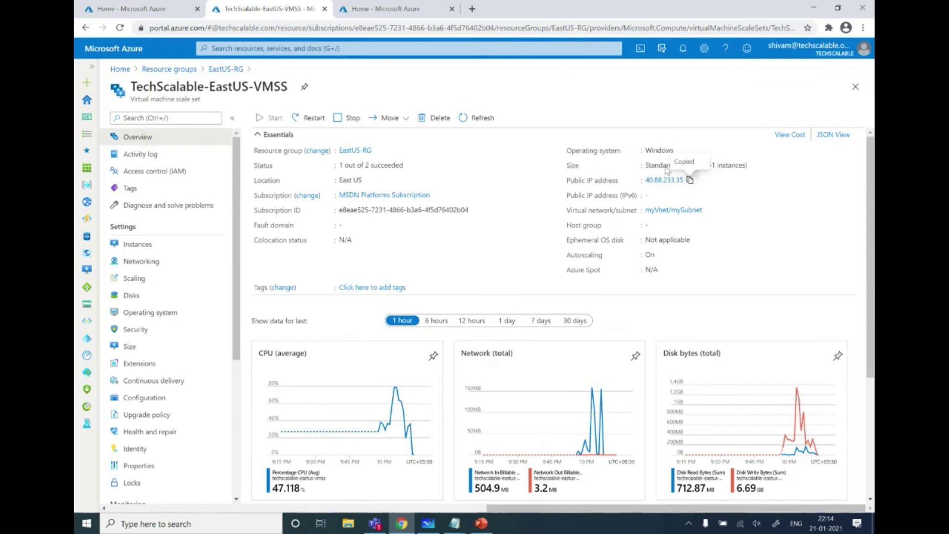
{"action": "left_click", "coordinate": [472, 9]}
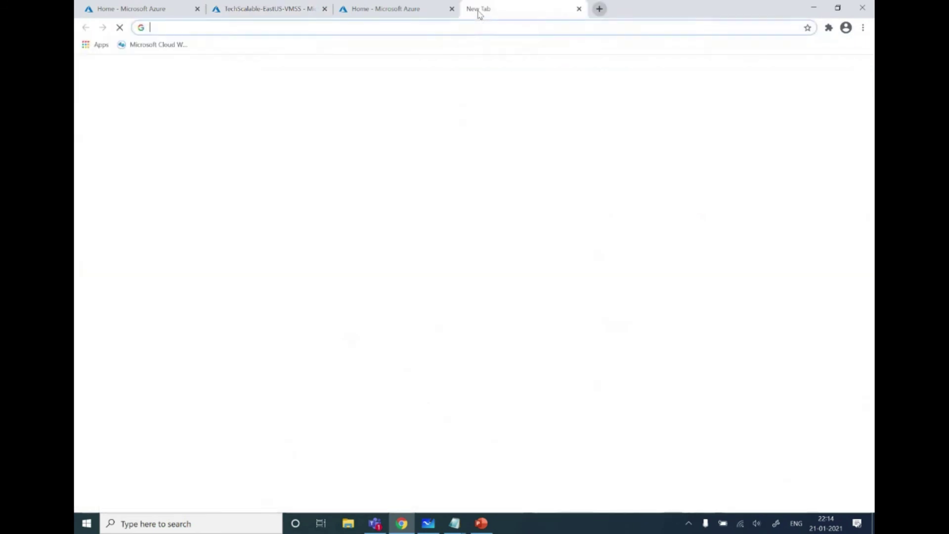
{"action": "key", "text": "ctrl+v"}
{"action": "key", "text": "Return"}
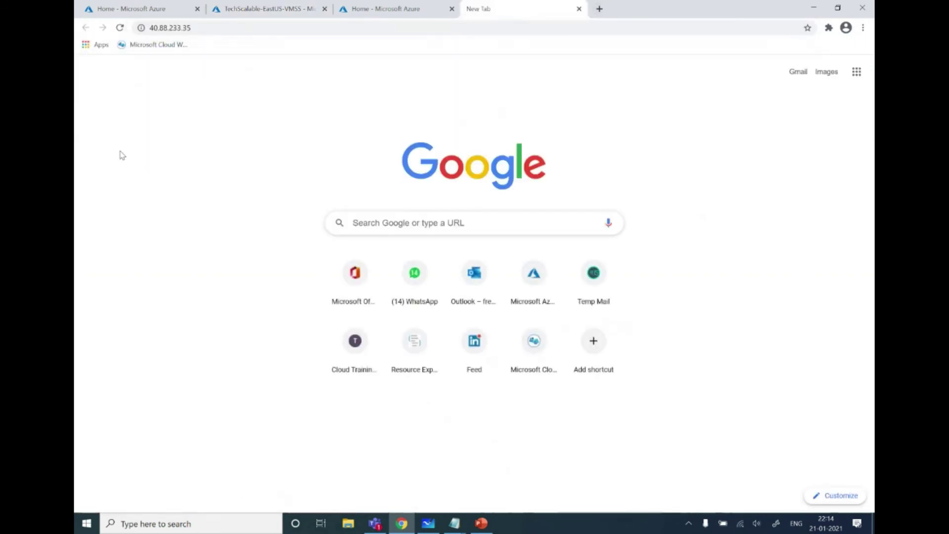
{"action": "key", "text": "F5"}
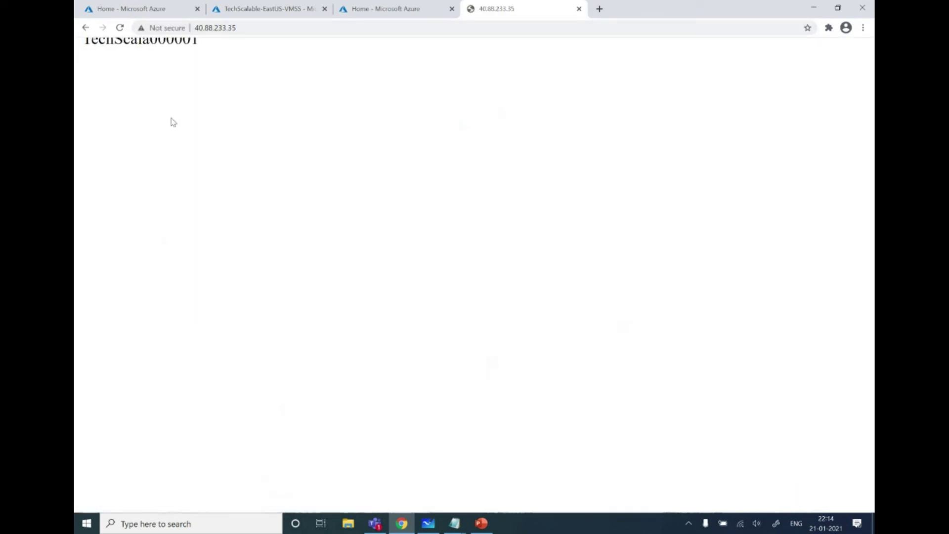
{"action": "scroll", "coordinate": [173, 122], "scroll_direction": "up", "scroll_amount": 1}
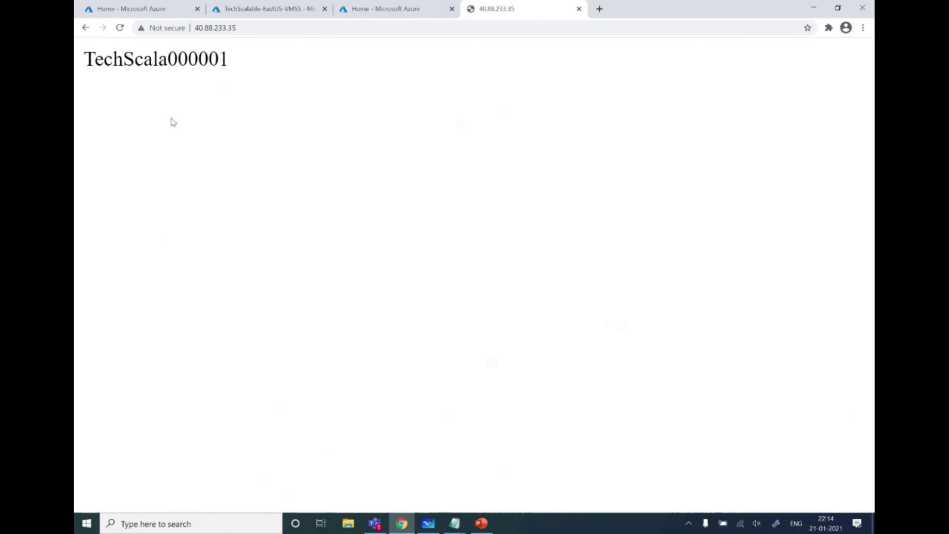
Step: Switch to the whiteboard to review the Traffic Manager diagram across both regions, and return to the browser
{"action": "left_click", "coordinate": [428, 523]}
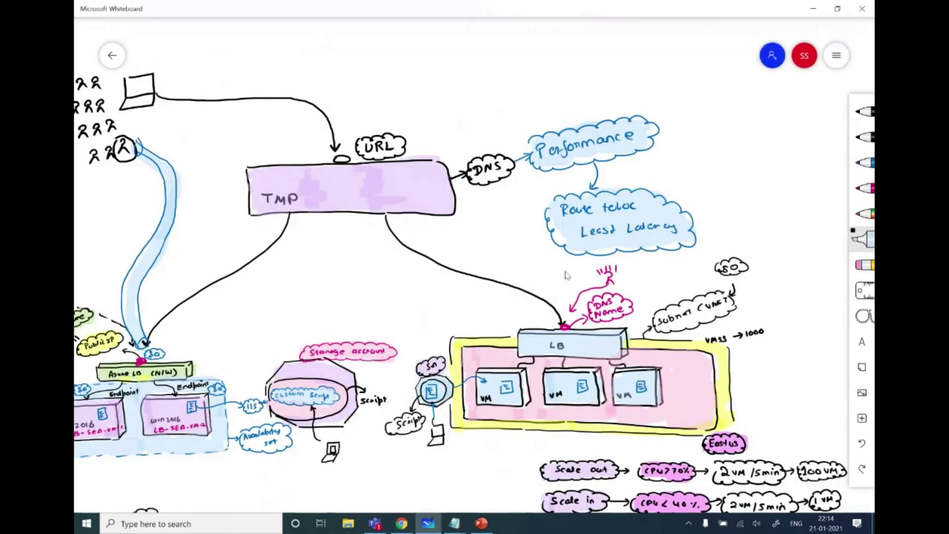
{"action": "scroll", "coordinate": [399, 307], "scroll_direction": "down", "scroll_amount": 3}
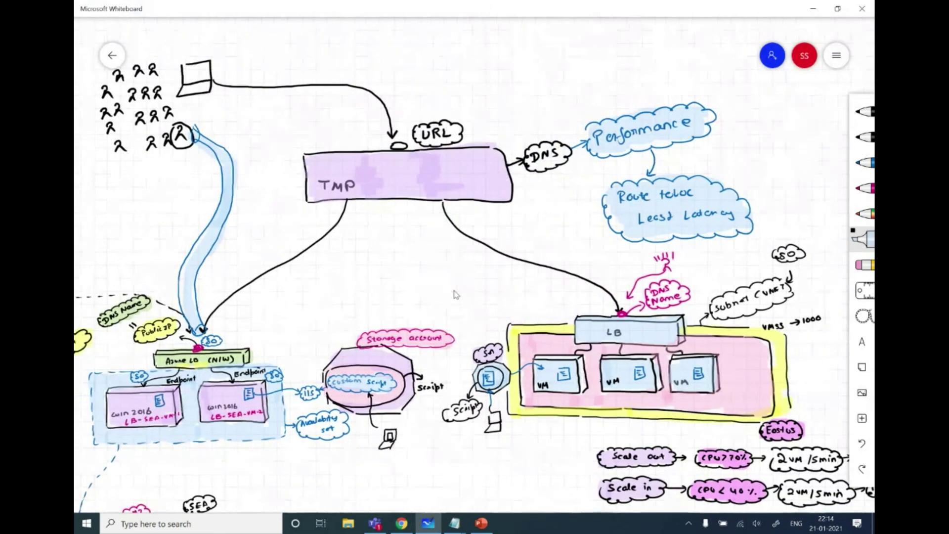
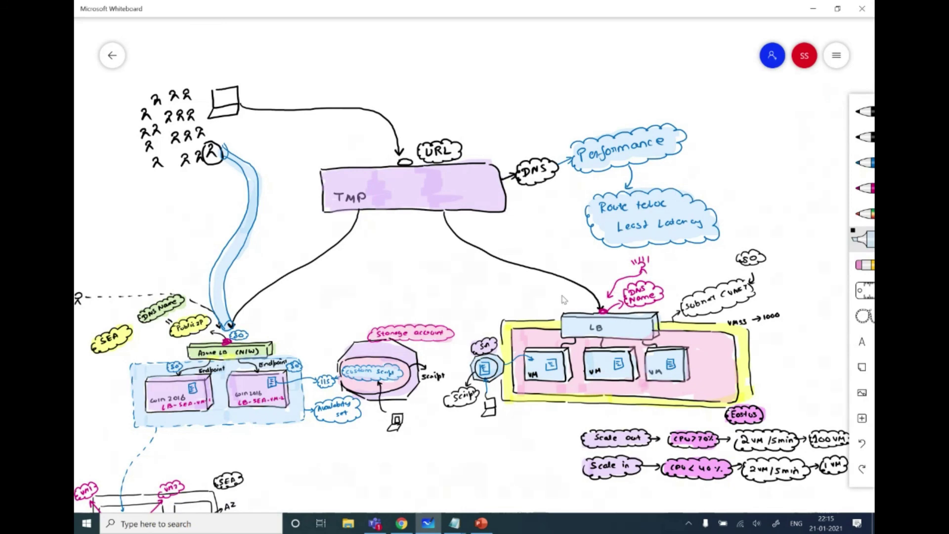
{"action": "key", "text": "alt+Tab"}
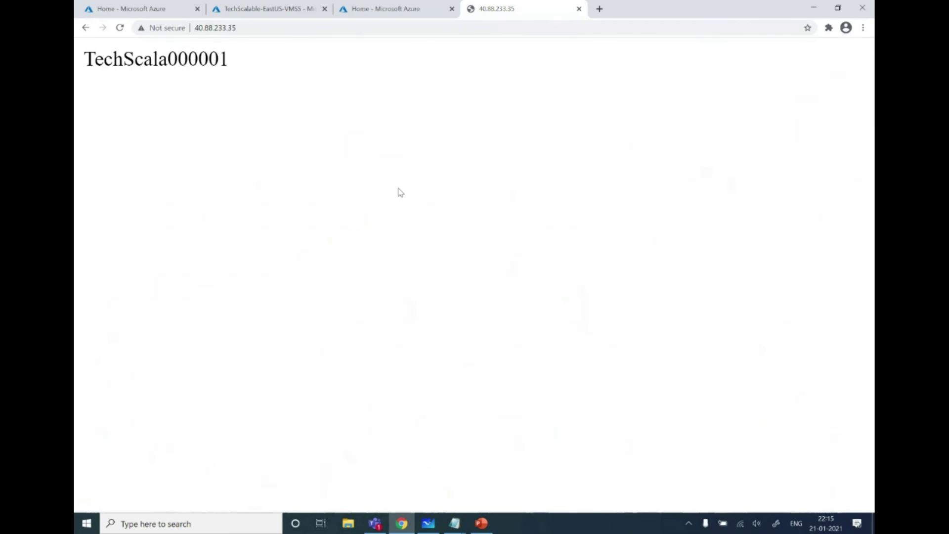
Step: Open the endpoints page of the Traffic Manager profile techscalable-tmp-354 in the EastUS-RG resource group
{"action": "left_click", "coordinate": [380, 13]}
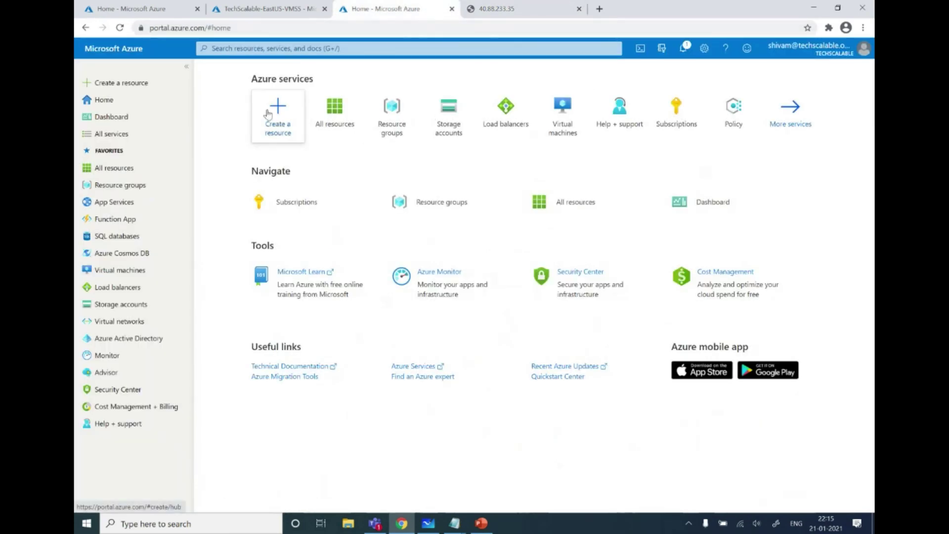
{"action": "left_click", "coordinate": [140, 191]}
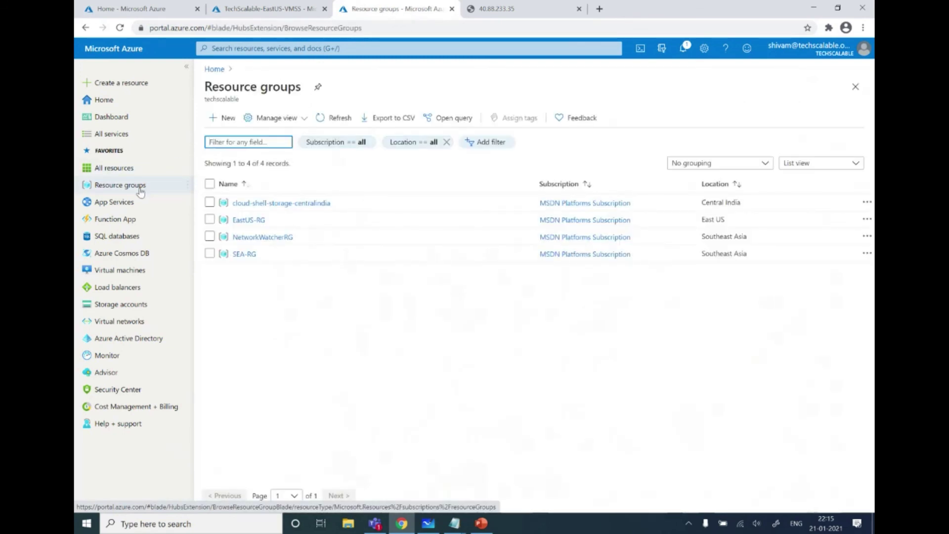
{"action": "key", "text": "ctrl+plus"}
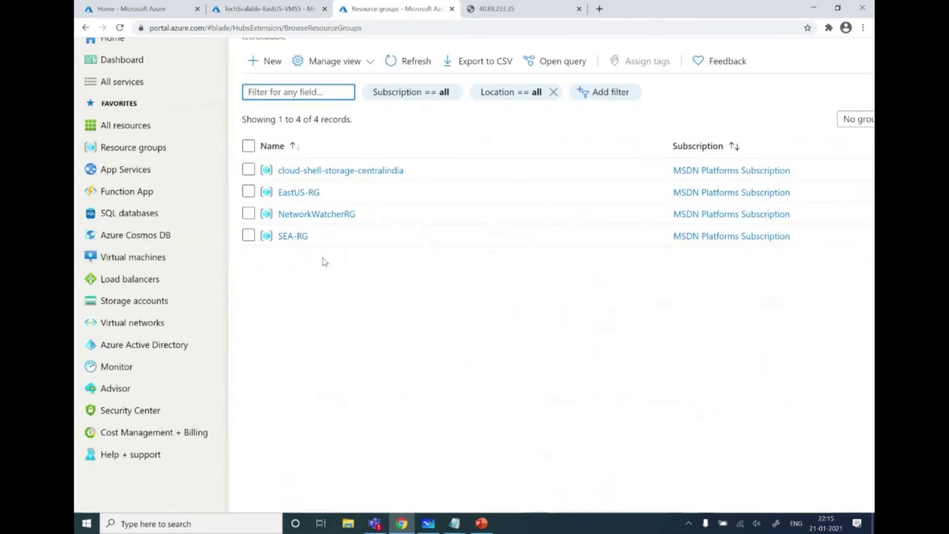
{"action": "left_click", "coordinate": [310, 194]}
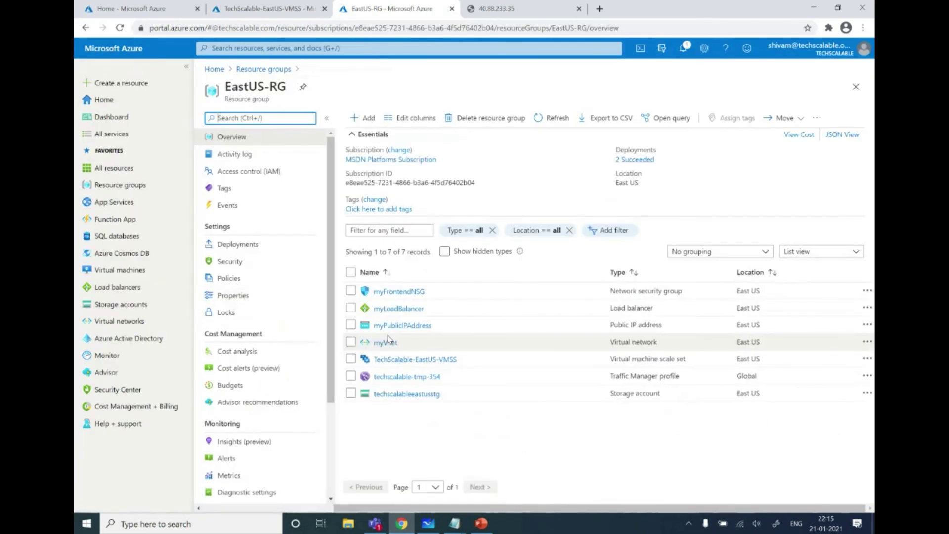
{"action": "left_click", "coordinate": [390, 378]}
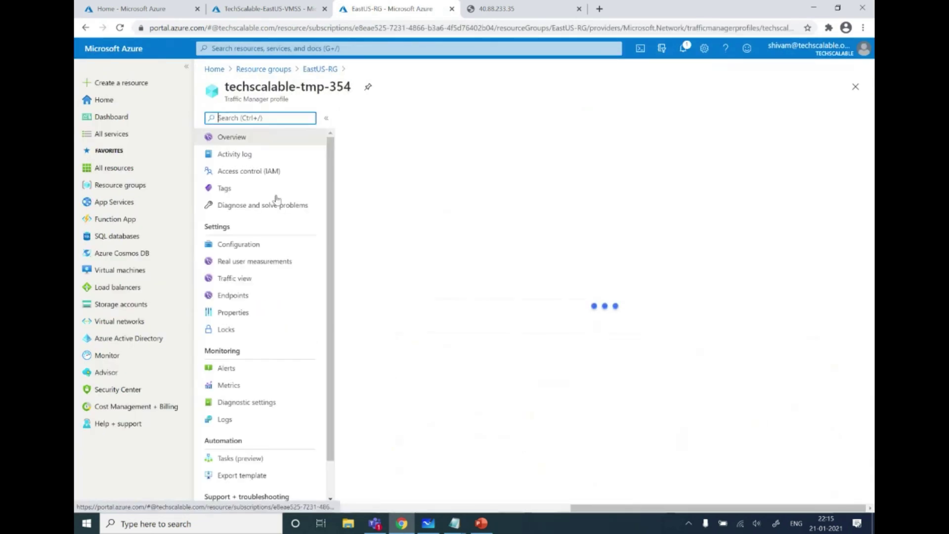
{"action": "key", "text": "ctrl+plus"}
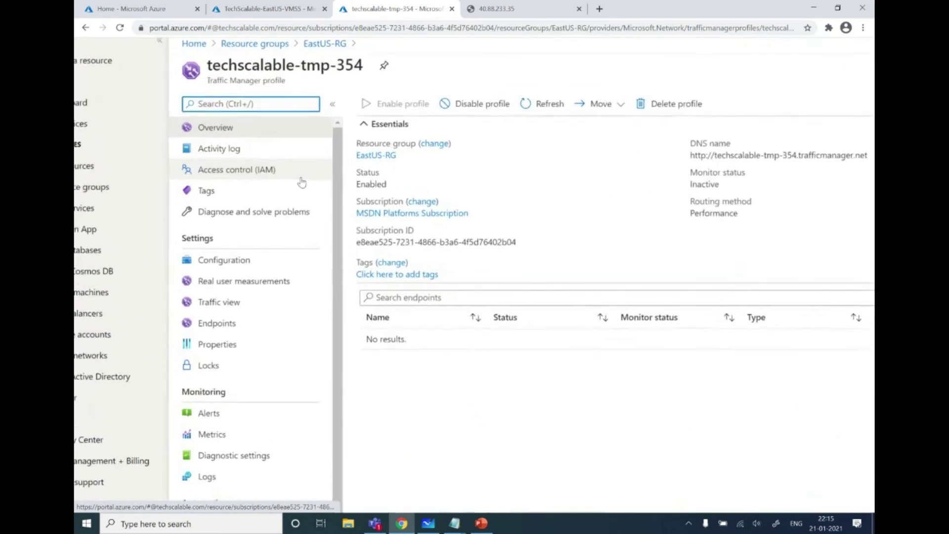
{"action": "left_click", "coordinate": [236, 324]}
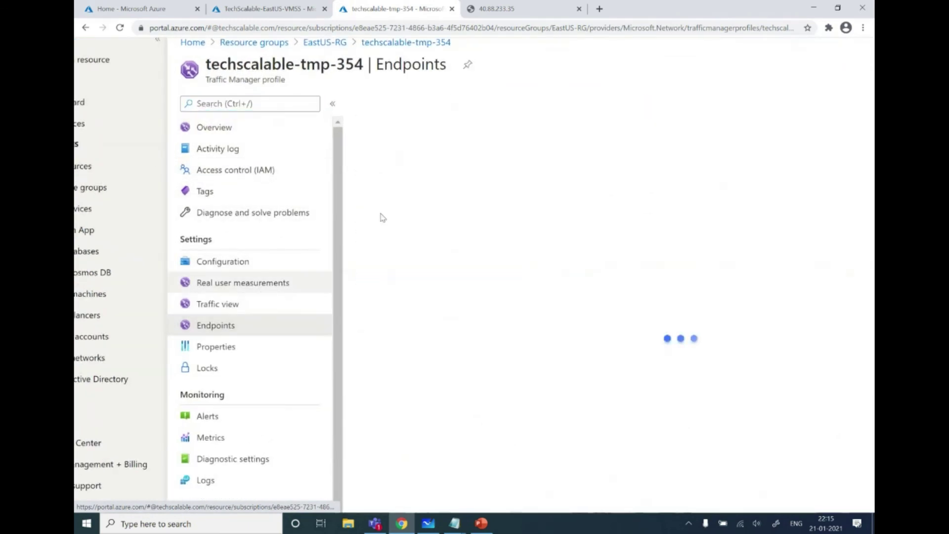
Step: Add an Azure endpoint named SEA-EndPoint that targets the public IP address sea-vm-lb-public-ip (13.67.51.255)
{"action": "left_click", "coordinate": [271, 127]}
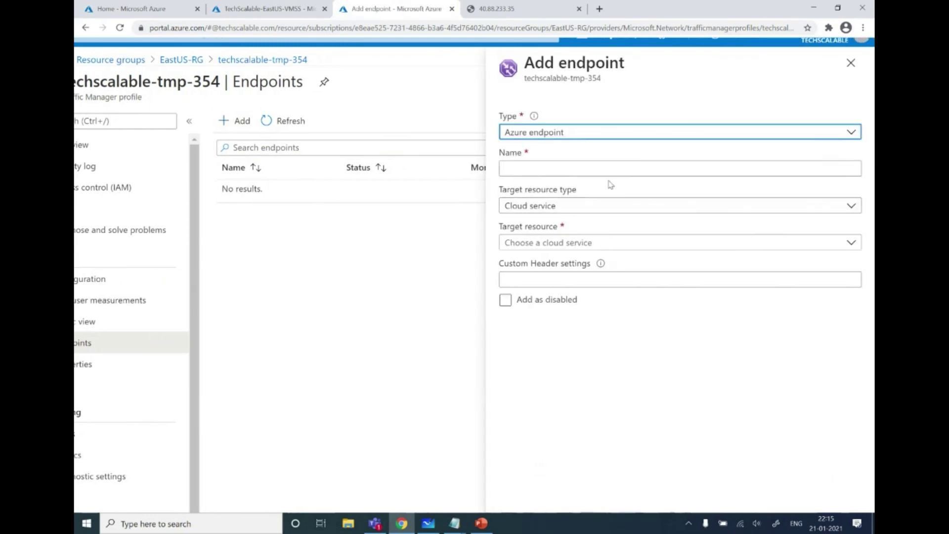
{"action": "left_click", "coordinate": [603, 169]}
{"action": "type", "text": "SEA-EndPoint"}
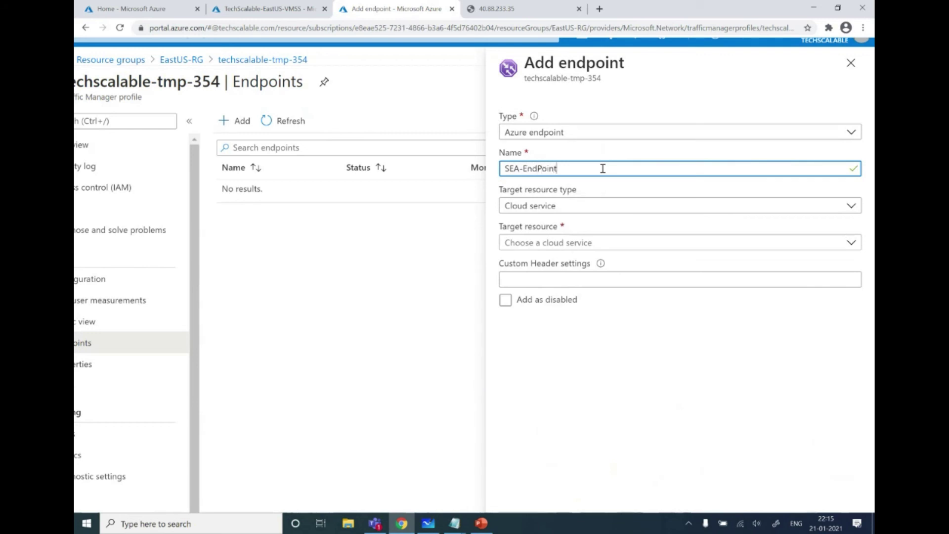
{"action": "left_click", "coordinate": [576, 205]}
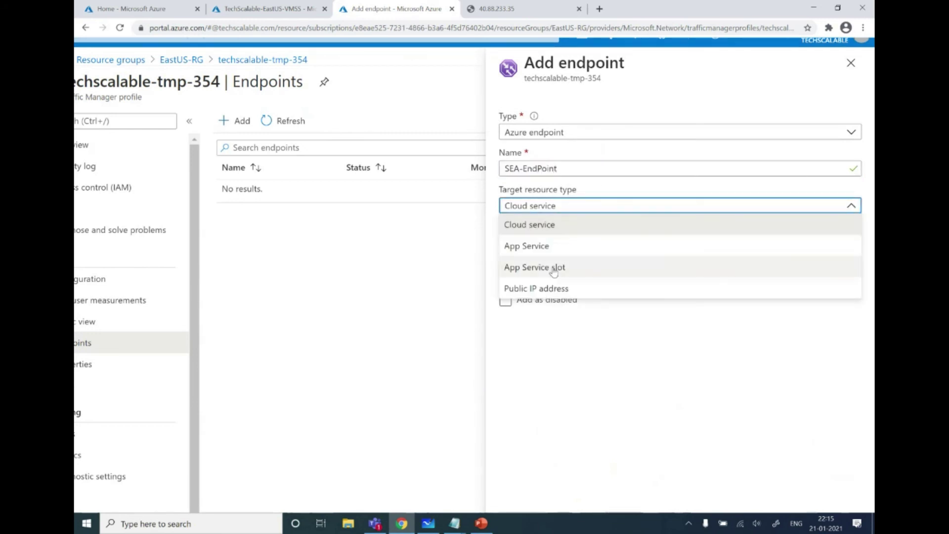
{"action": "left_click", "coordinate": [549, 289]}
{"action": "left_click", "coordinate": [550, 244]}
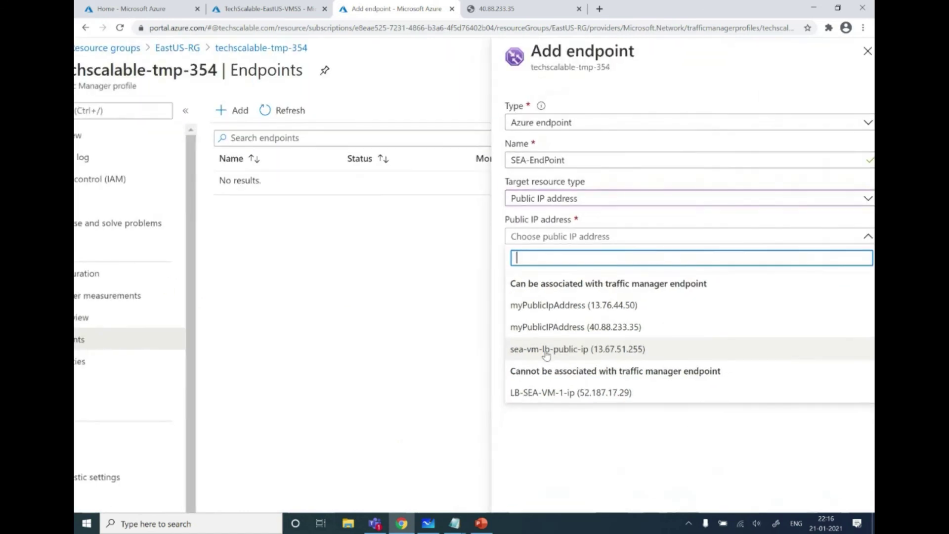
{"action": "left_click", "coordinate": [547, 350]}
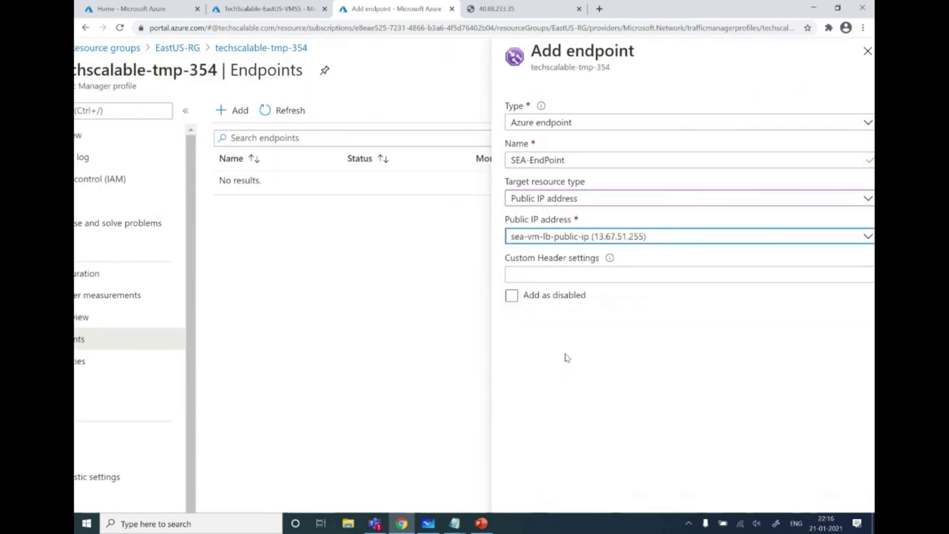
{"action": "left_click", "coordinate": [595, 495]}
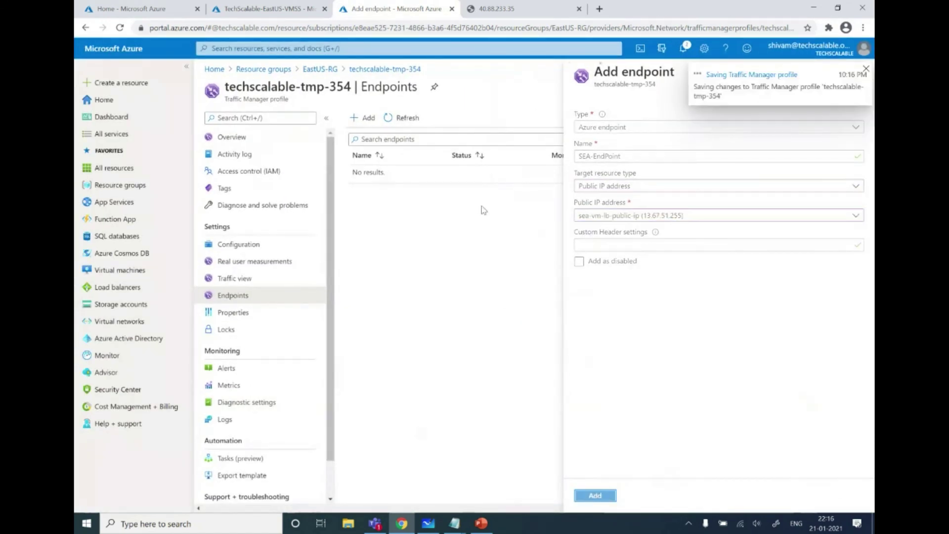
Step: Start a second Azure endpoint named EastUS-VMSS-Endpoint with Public IP address as its target resource type
{"action": "left_click", "coordinate": [367, 119]}
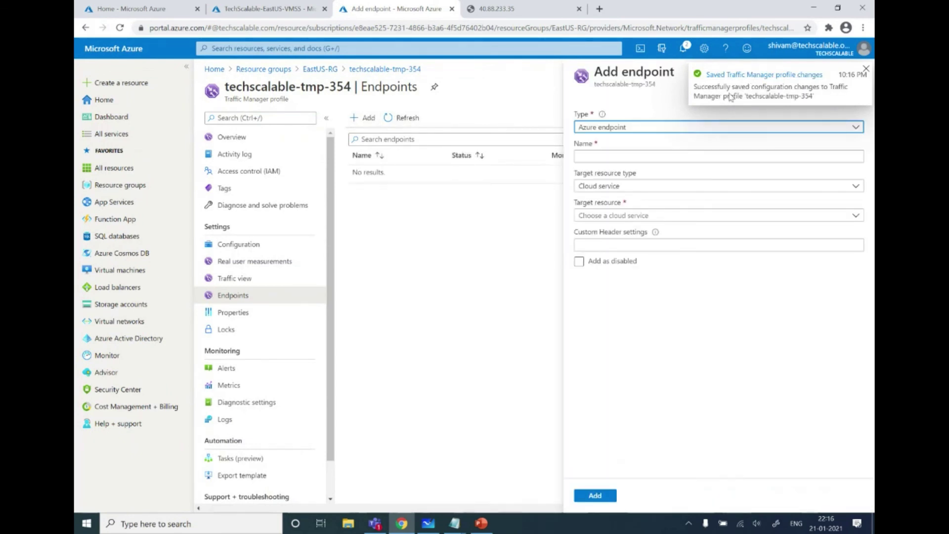
{"action": "left_click", "coordinate": [866, 68]}
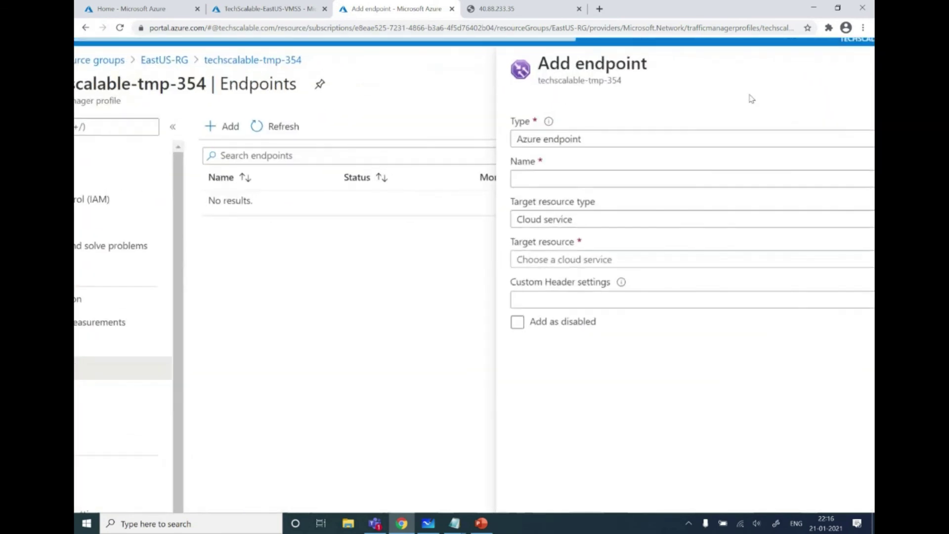
{"action": "left_click", "coordinate": [584, 175]}
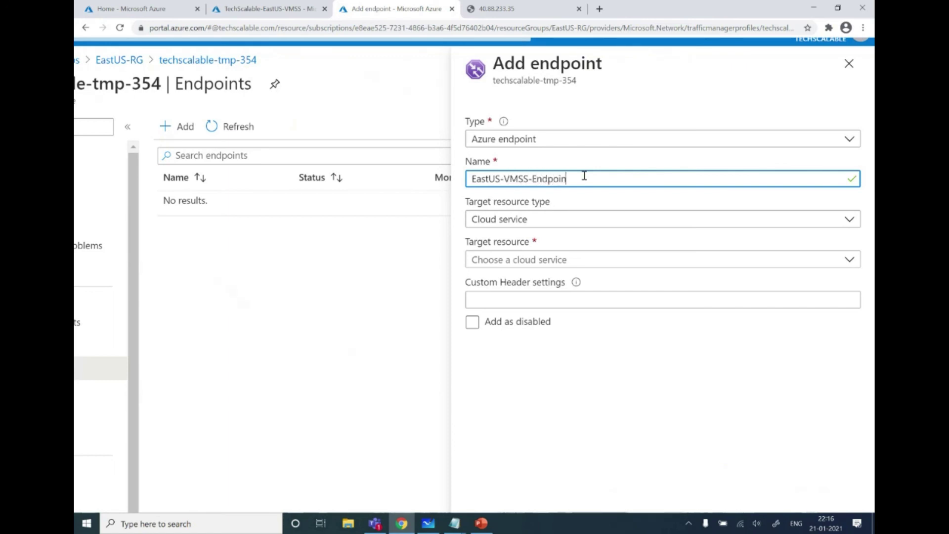
{"action": "left_click", "coordinate": [579, 216]}
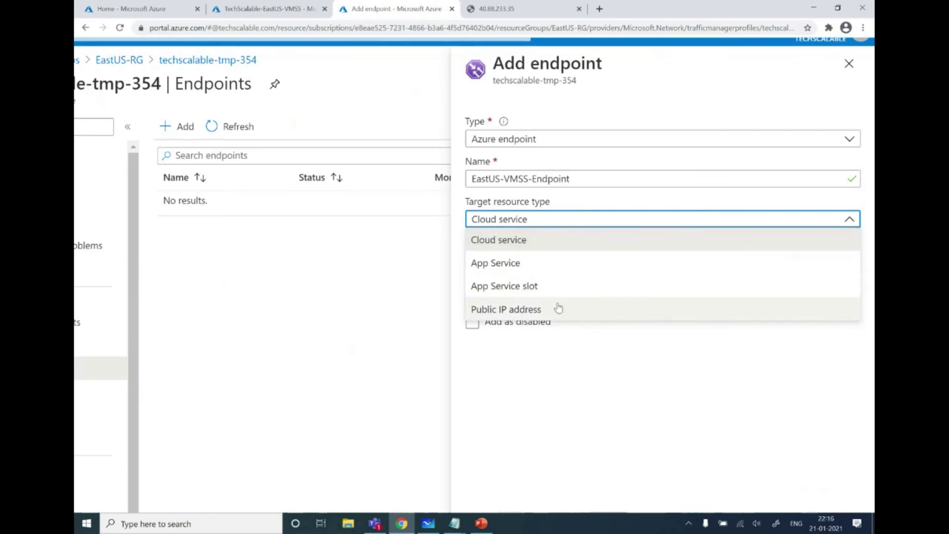
{"action": "left_click", "coordinate": [557, 307]}
Step: Check the East US site's address in its browser tab, assign myPublicIPAddress (40.88.233.35) to the endpoint, and add it
{"action": "left_click", "coordinate": [545, 262]}
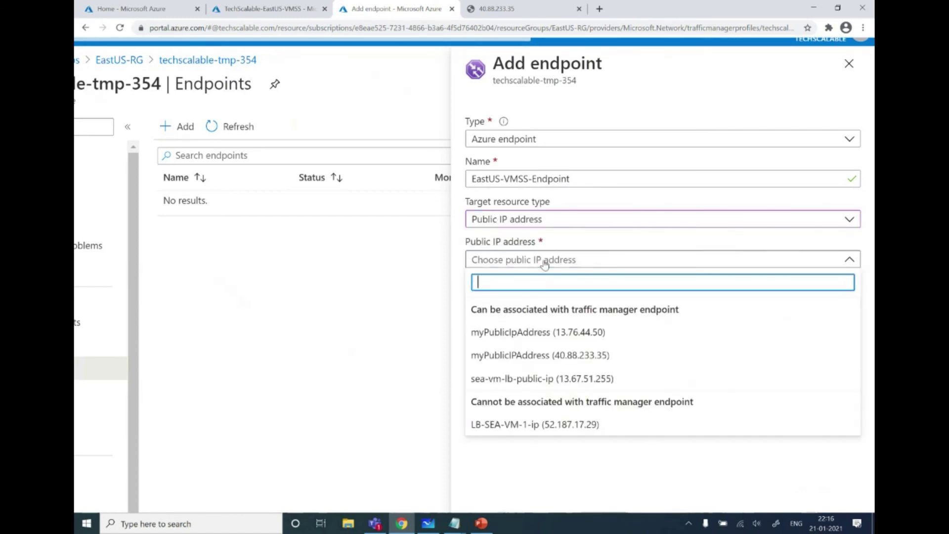
{"action": "key", "text": "ctrl+plus"}
{"action": "key", "text": "ctrl+plus"}
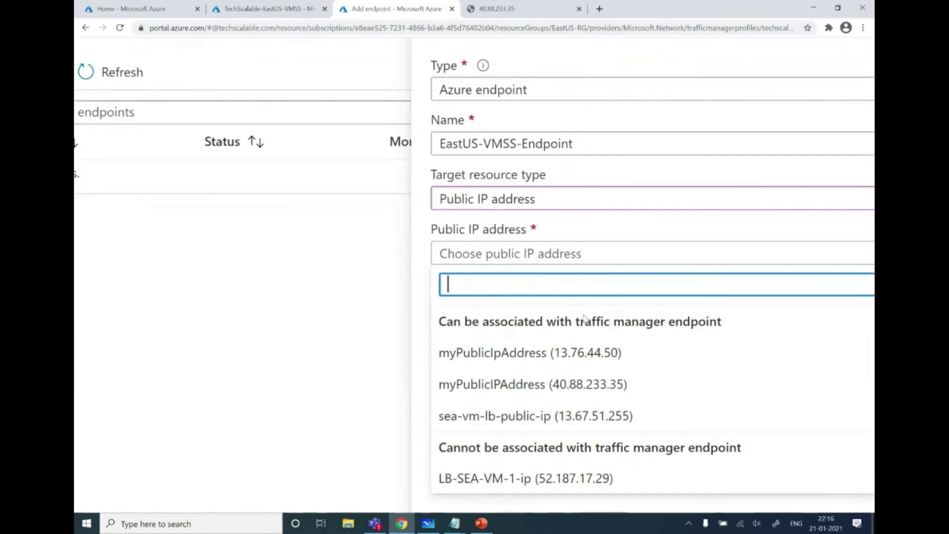
{"action": "scroll", "coordinate": [585, 318], "scroll_direction": "down", "scroll_amount": 1}
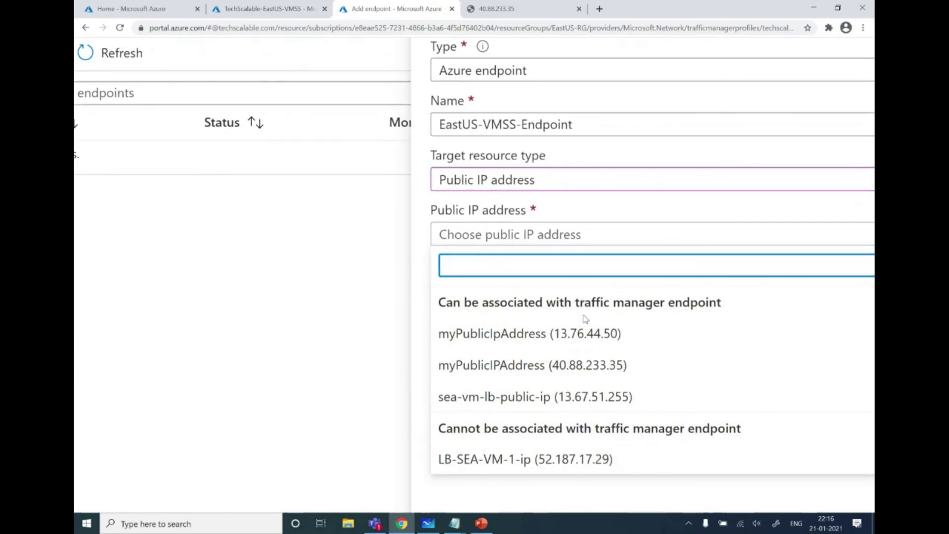
{"action": "left_click", "coordinate": [505, 15]}
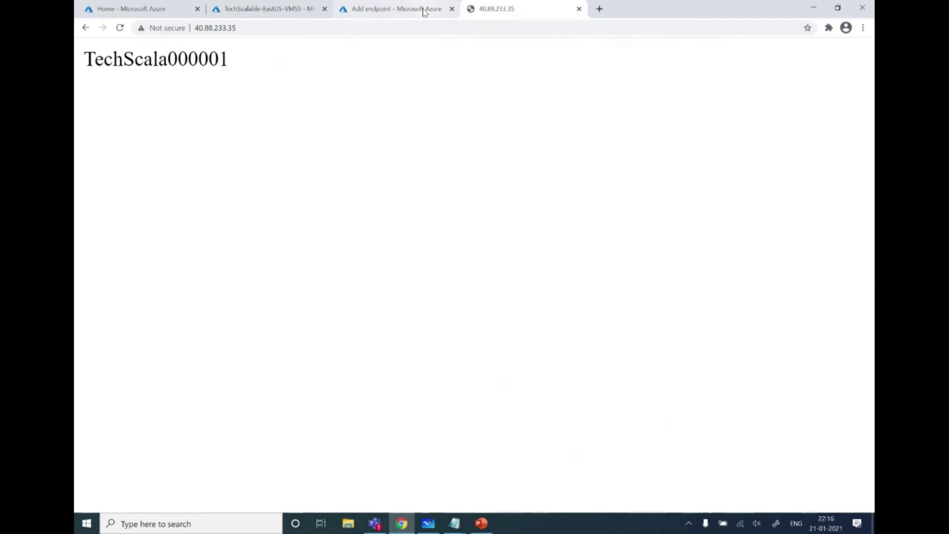
{"action": "left_click", "coordinate": [396, 9]}
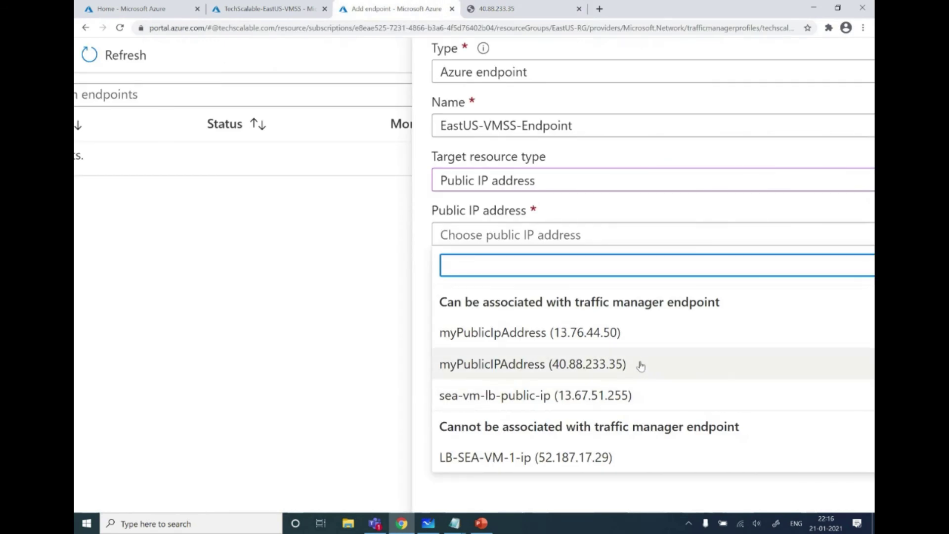
{"action": "left_click", "coordinate": [597, 372]}
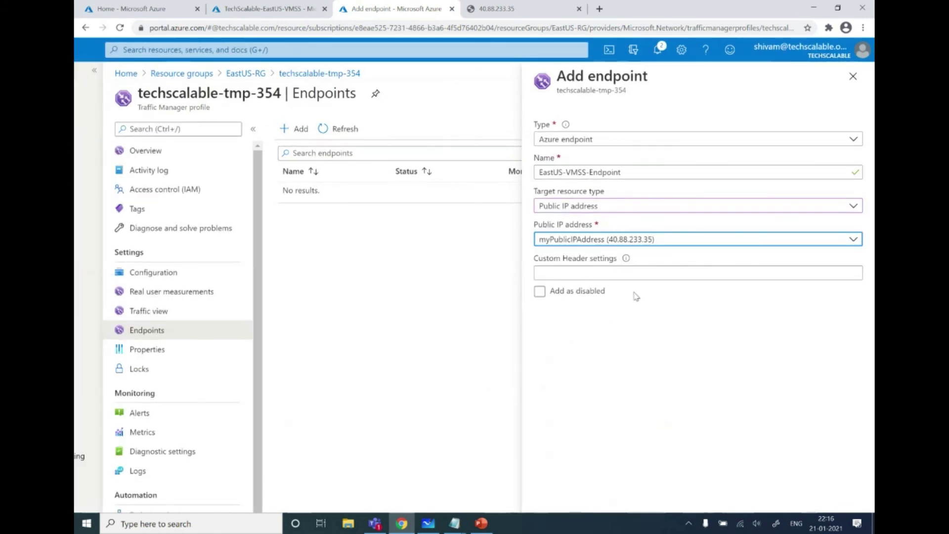
{"action": "left_click", "coordinate": [526, 17]}
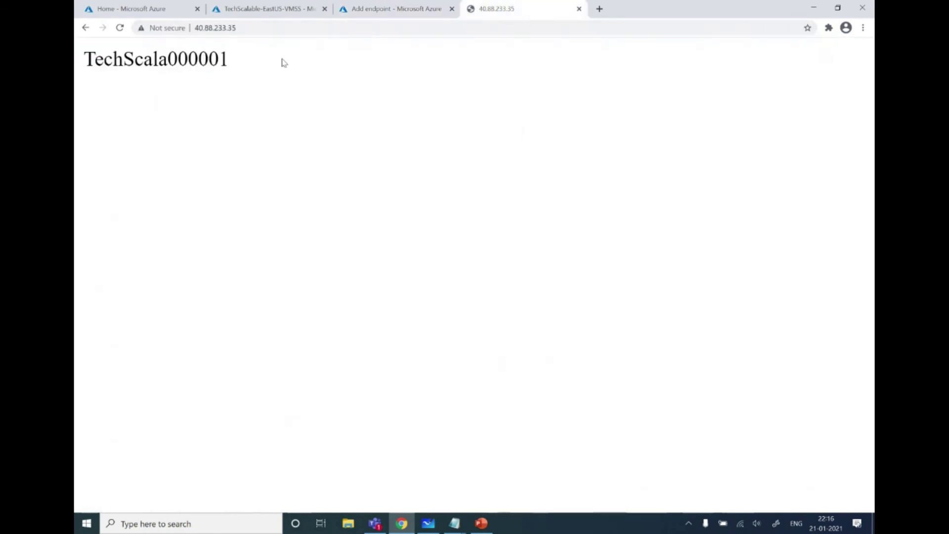
{"action": "left_click", "coordinate": [363, 13]}
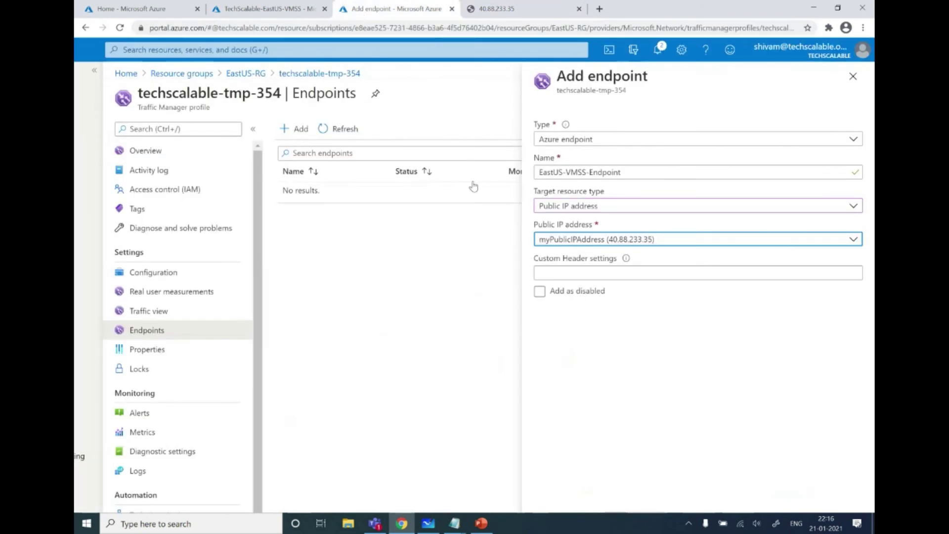
{"action": "left_click", "coordinate": [599, 495]}
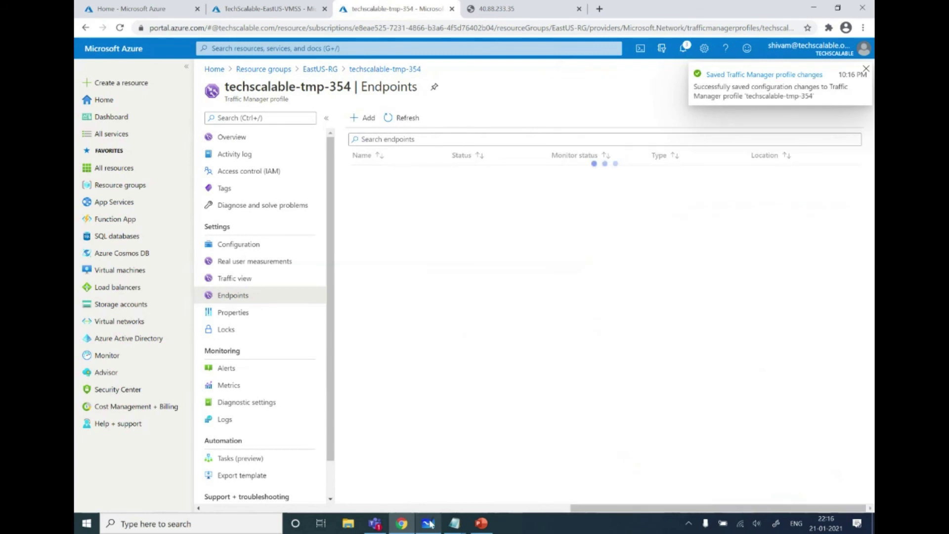
Step: Switch to the whiteboard and highlight the areas around the SEA and East US deployments in light grey
{"action": "left_click", "coordinate": [456, 425]}
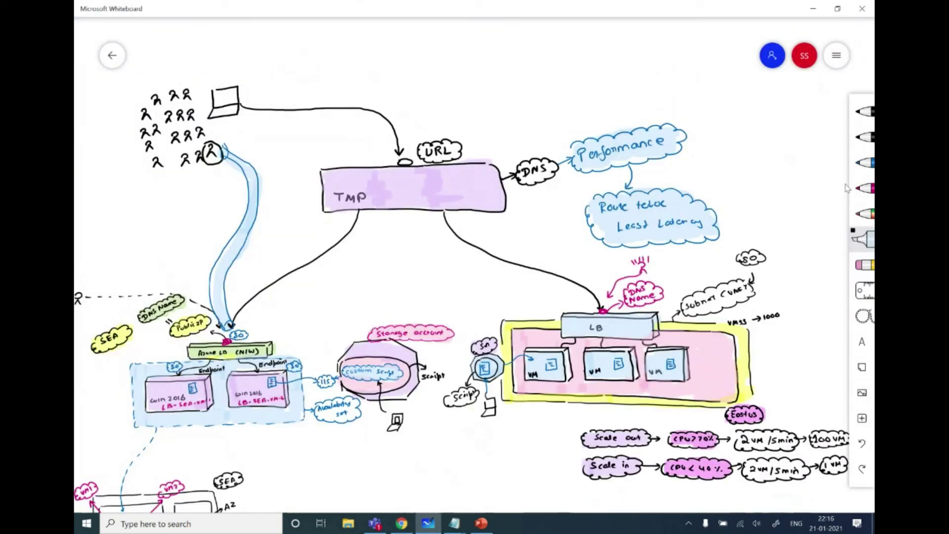
{"action": "left_click", "coordinate": [864, 241]}
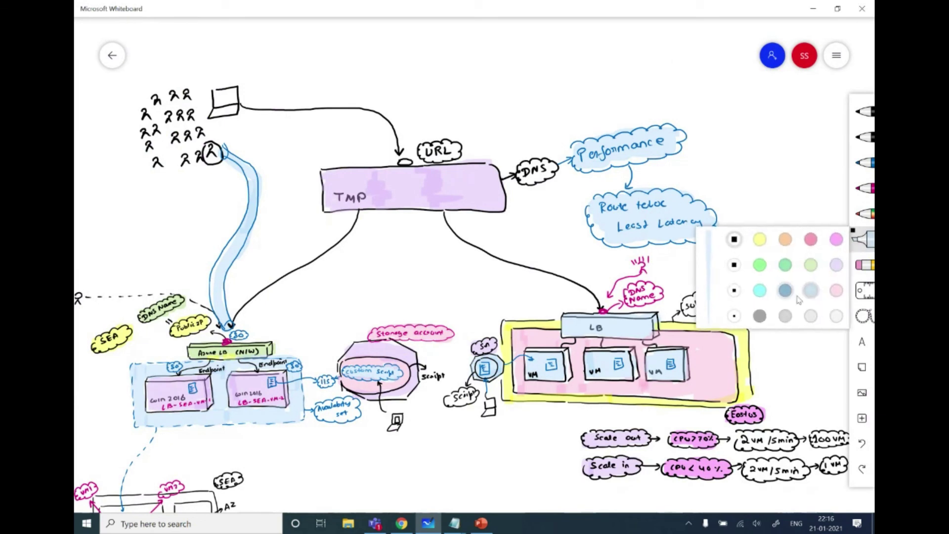
{"action": "mouse_move", "coordinate": [247, 295]}
{"action": "left_mouse_down"}
{"action": "mouse_move", "coordinate": [331, 369]}
{"action": "mouse_move", "coordinate": [240, 327]}
{"action": "left_mouse_up"}
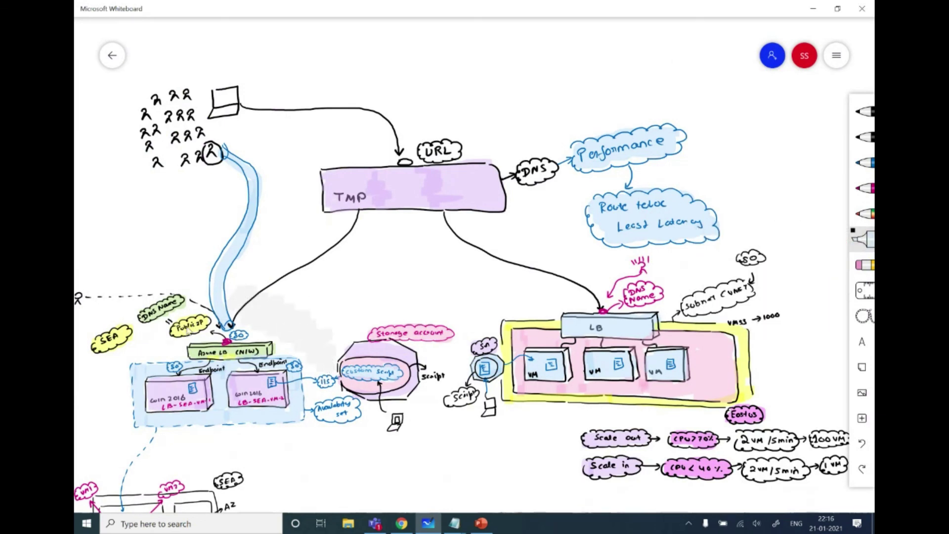
{"action": "mouse_move", "coordinate": [157, 337]}
{"action": "left_mouse_down"}
{"action": "mouse_move", "coordinate": [124, 365]}
{"action": "mouse_move", "coordinate": [94, 450]}
{"action": "mouse_move", "coordinate": [148, 450]}
{"action": "mouse_move", "coordinate": [167, 465]}
{"action": "mouse_move", "coordinate": [252, 440]}
{"action": "mouse_move", "coordinate": [299, 443]}
{"action": "mouse_move", "coordinate": [317, 430]}
{"action": "mouse_move", "coordinate": [316, 399]}
{"action": "left_mouse_up"}
{"action": "mouse_move", "coordinate": [490, 297]}
{"action": "left_mouse_down"}
{"action": "mouse_move", "coordinate": [571, 306]}
{"action": "mouse_move", "coordinate": [608, 288]}
{"action": "mouse_move", "coordinate": [611, 300]}
{"action": "left_mouse_up"}
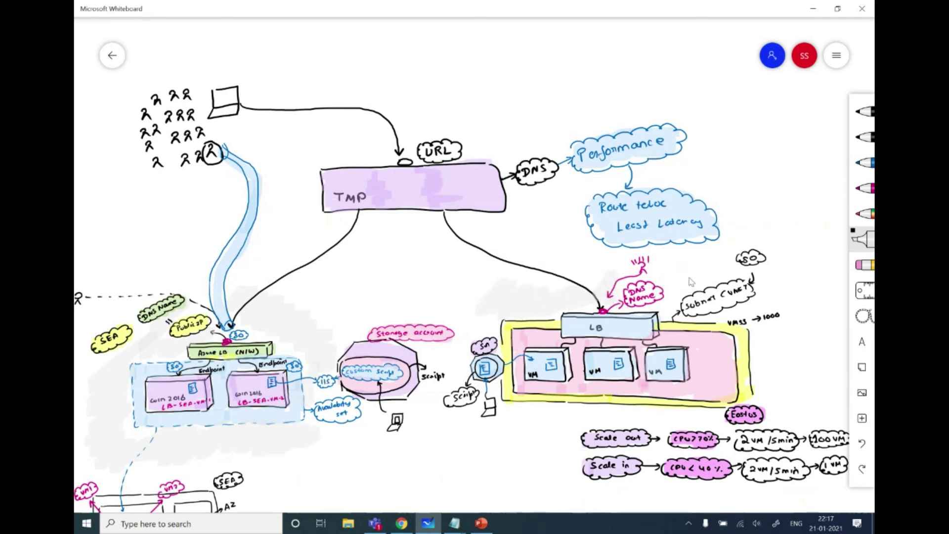
{"action": "mouse_move", "coordinate": [685, 290]}
{"action": "left_mouse_down"}
{"action": "mouse_move", "coordinate": [737, 265]}
{"action": "mouse_move", "coordinate": [774, 302]}
{"action": "mouse_move", "coordinate": [783, 372]}
{"action": "mouse_move", "coordinate": [769, 393]}
{"action": "left_mouse_up"}
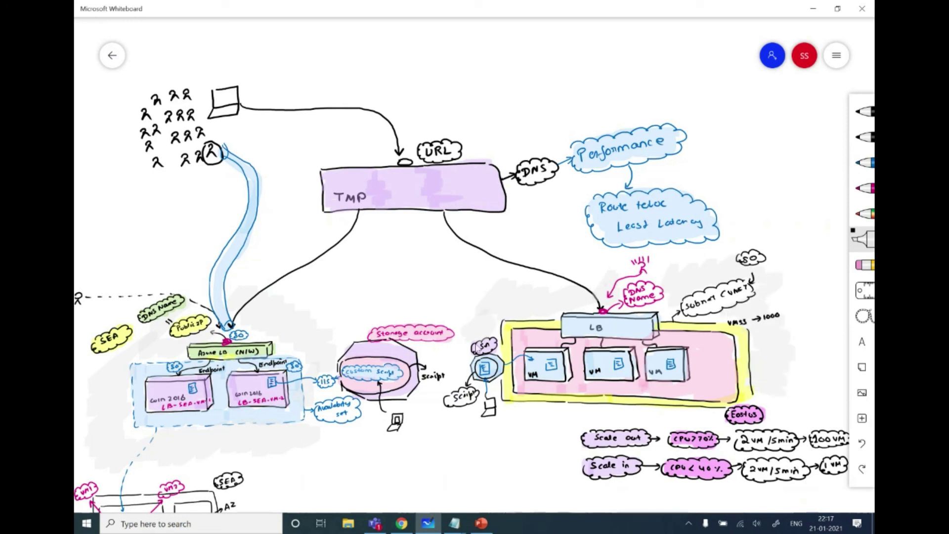
{"action": "left_click_drag", "start_coordinate": [491, 417], "coordinate": [653, 428]}
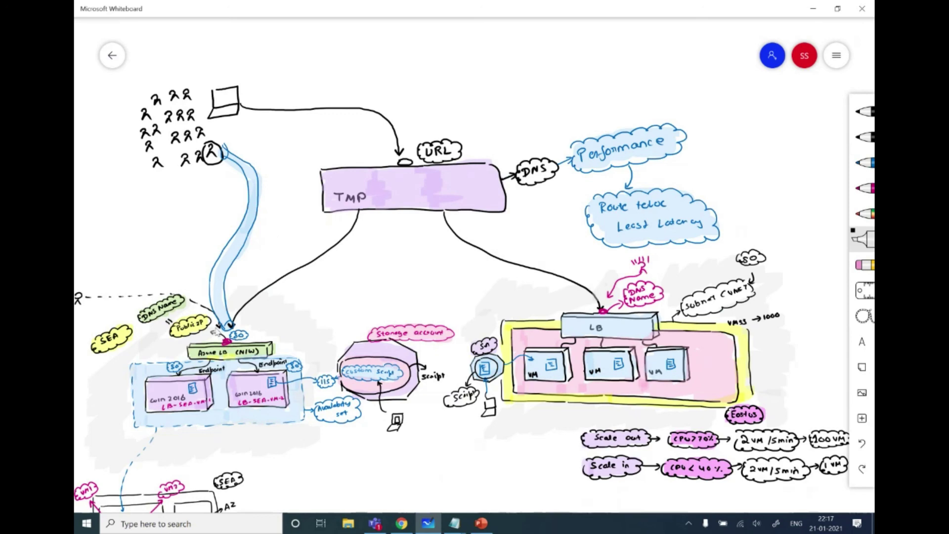
Step: Return to the browser, review the endpoints' monitor status, and copy the Traffic Manager profile's DNS name from its overview
{"action": "key", "text": "alt+Tab"}
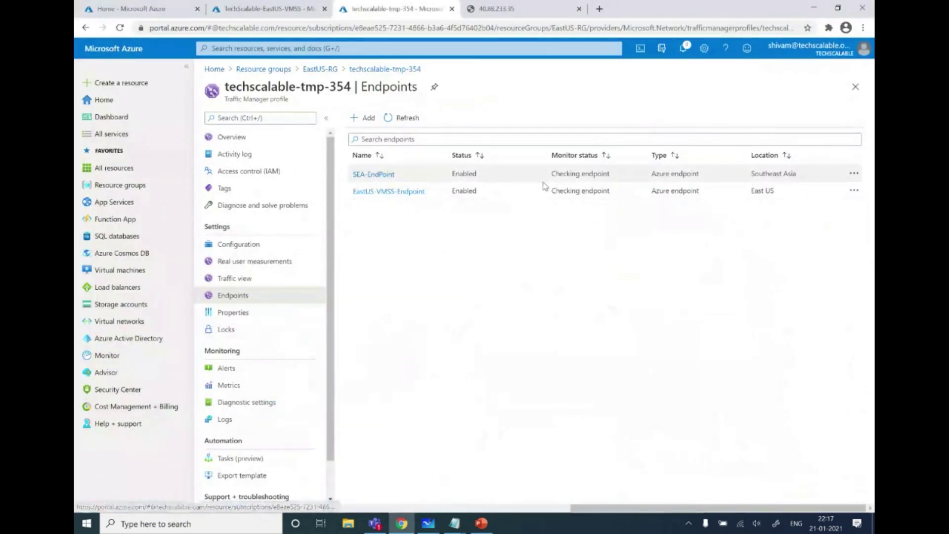
{"action": "key", "text": "ctrl+plus"}
{"action": "key", "text": "ctrl+plus"}
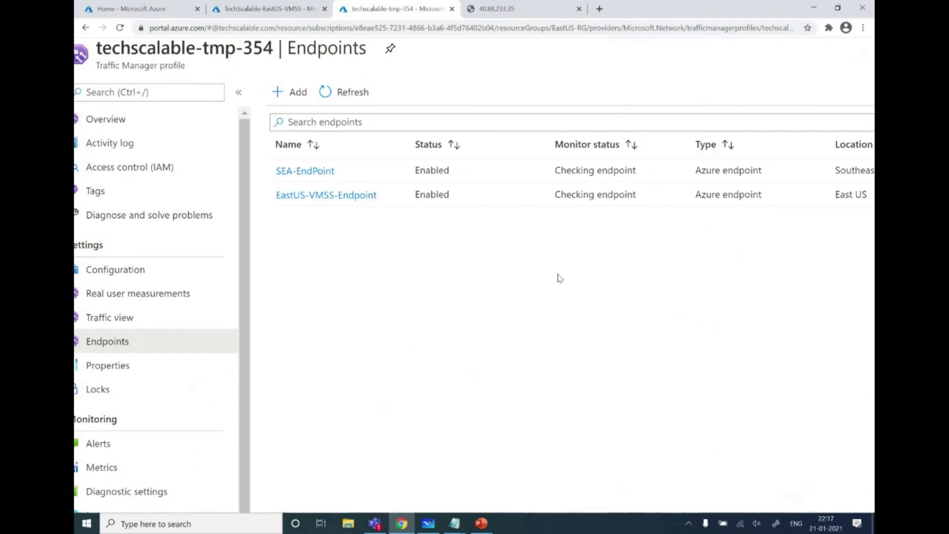
{"action": "key", "text": "ctrl+minus"}
{"action": "key", "text": "ctrl+minus"}
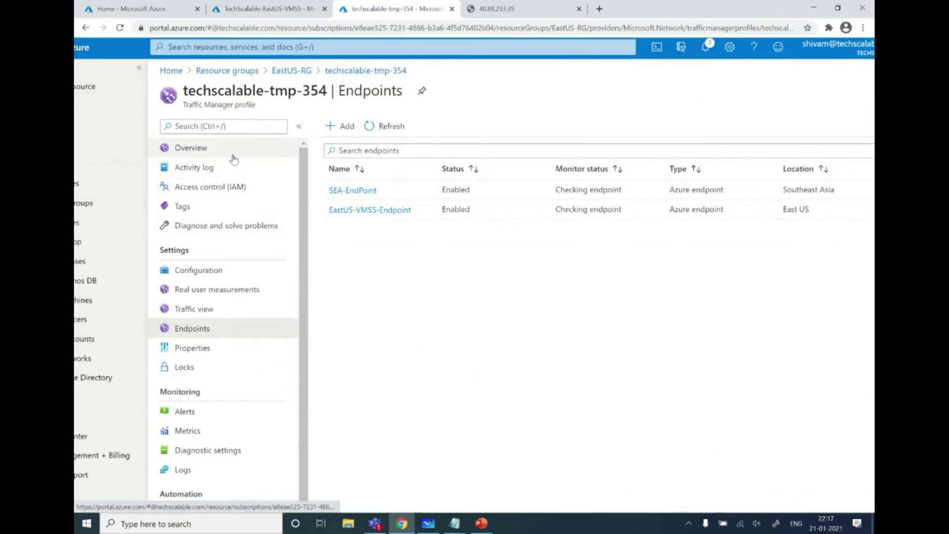
{"action": "left_click", "coordinate": [234, 159]}
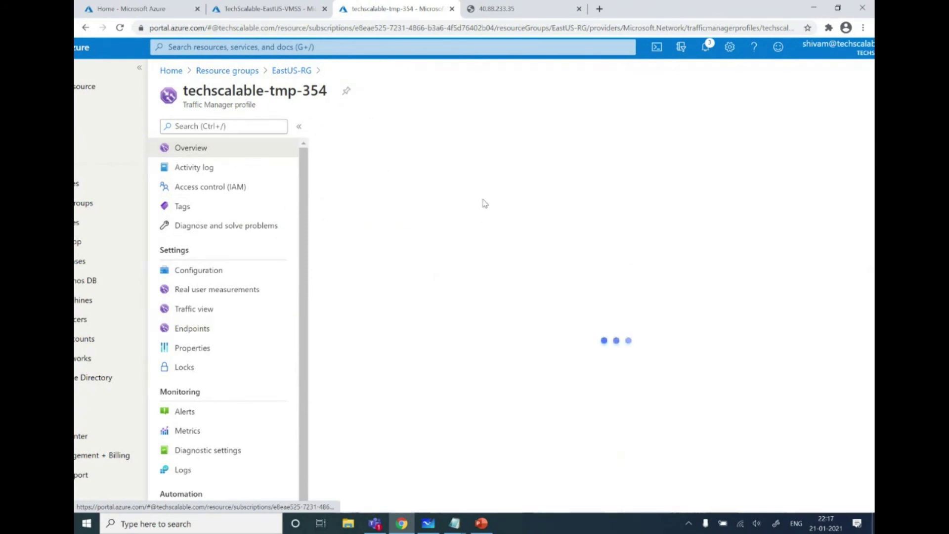
{"action": "left_click", "coordinate": [798, 174]}
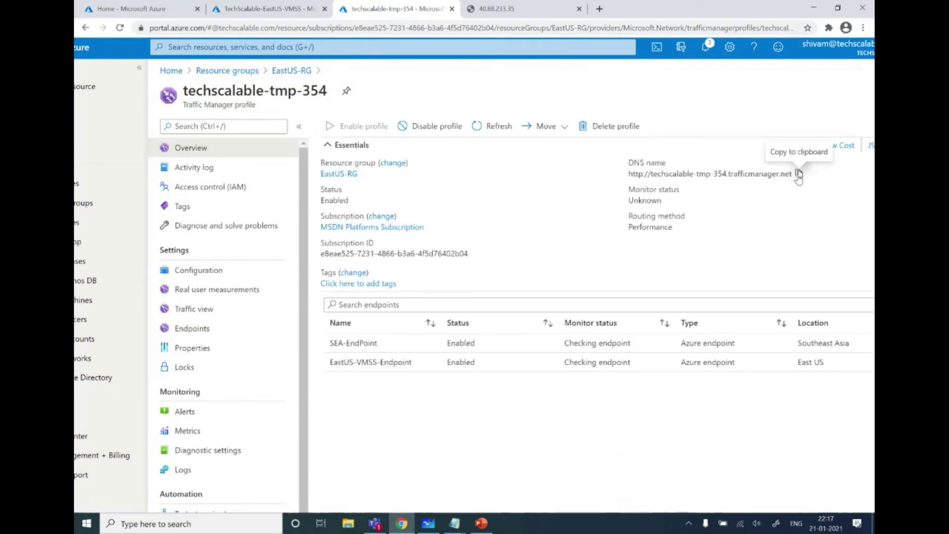
Step: Load the copied Traffic Manager DNS name in a new browser tab and reload the page to test the routing
{"action": "left_click", "coordinate": [600, 9]}
{"action": "key", "text": "ctrl+v"}
{"action": "key", "text": "Return"}
{"action": "key", "text": "F5"}
{"action": "key", "text": "F5"}
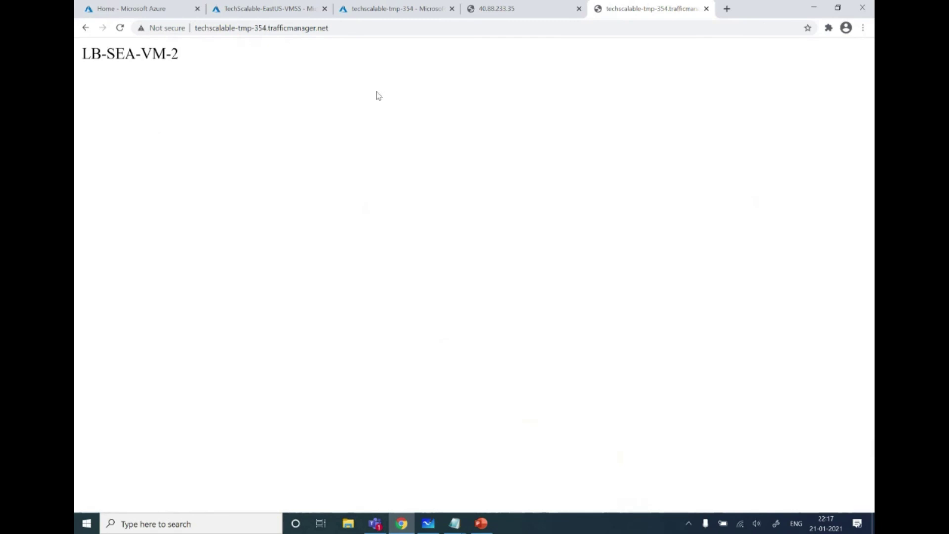
{"action": "left_click", "coordinate": [441, 28]}
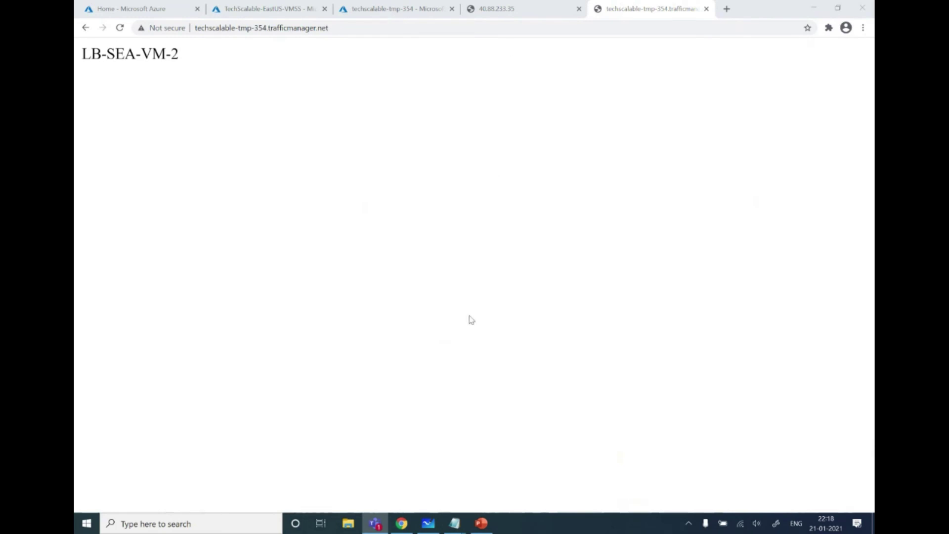
Step: Switch to the whiteboard to review the Traffic Manager diagram, and start the PowerPoint slide show from the Azure Virtual Machine slide
{"action": "left_click", "coordinate": [428, 523]}
{"action": "left_click_drag", "start_coordinate": [402, 261], "coordinate": [413, 221]}
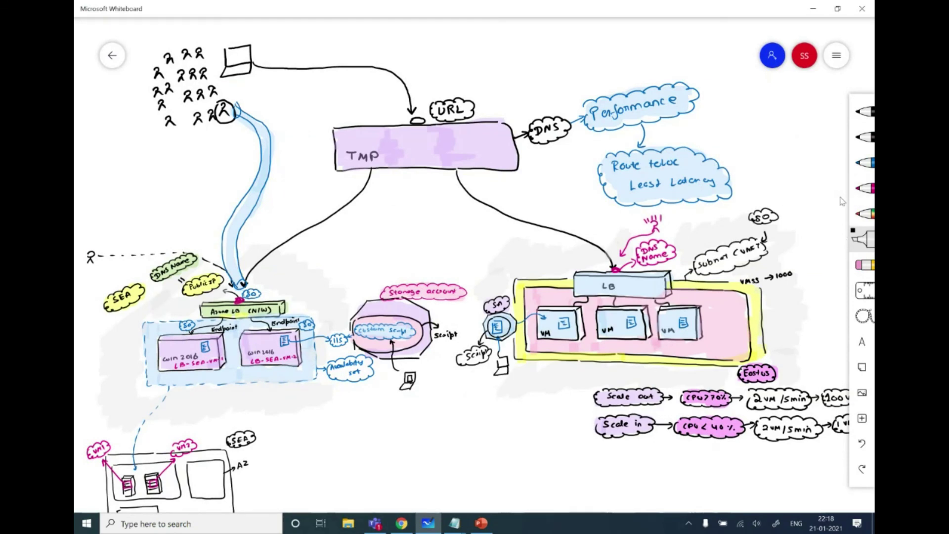
{"action": "left_click", "coordinate": [454, 523]}
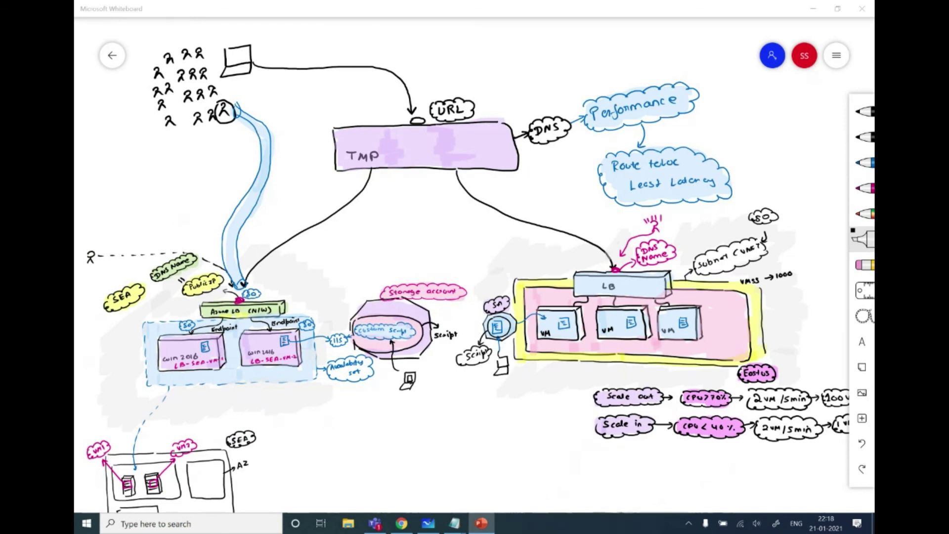
{"action": "key", "text": "shift+F5"}
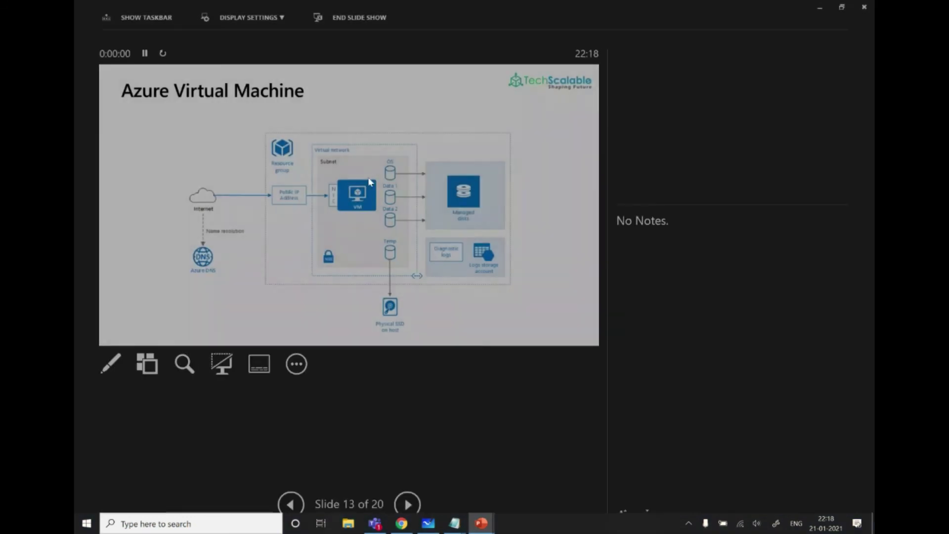
Step: Swap the presenter view with the slide show and advance to the Azure Training and Certifications Path slide
{"action": "left_click", "coordinate": [252, 23]}
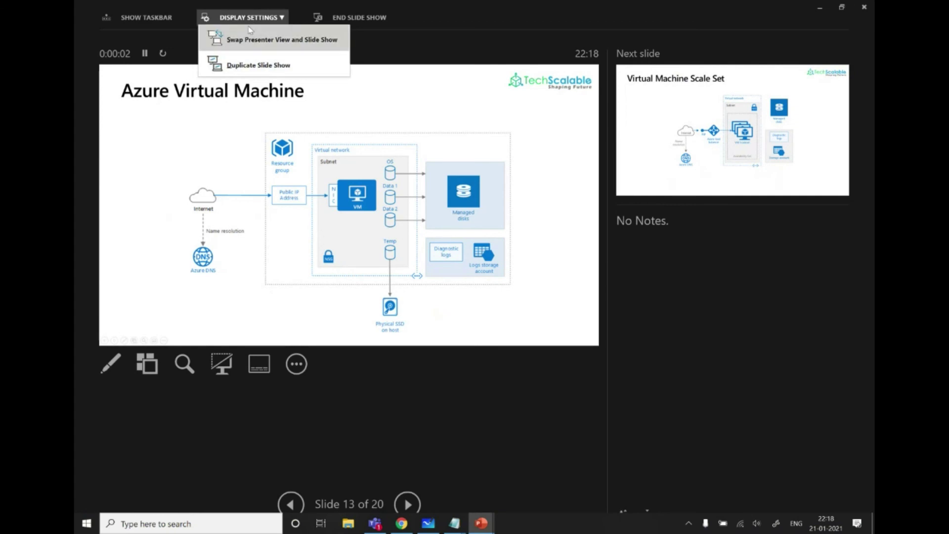
{"action": "left_click", "coordinate": [252, 40]}
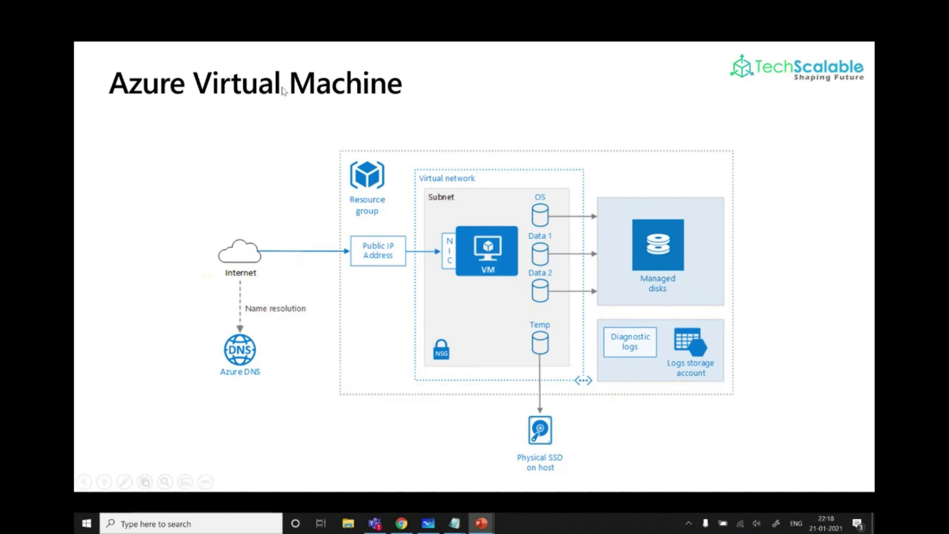
{"action": "left_click", "coordinate": [221, 170]}
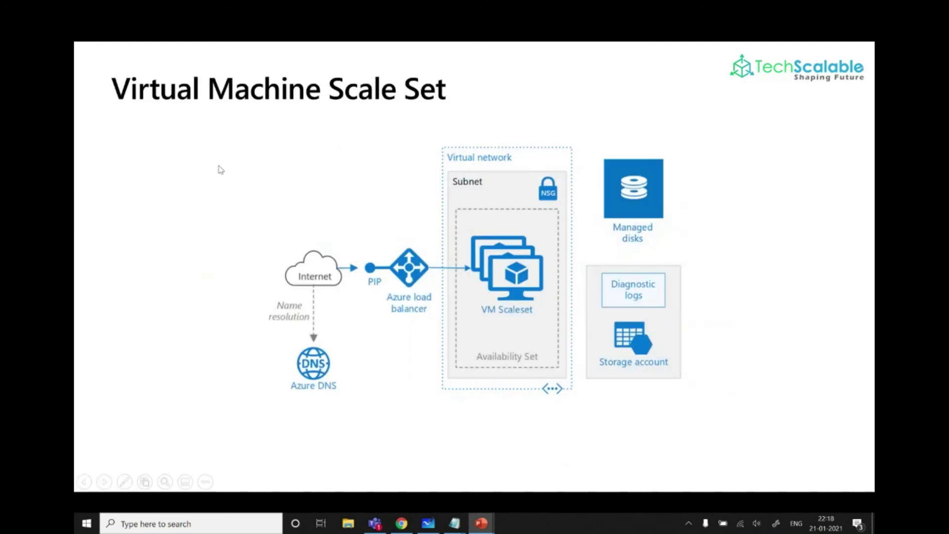
{"action": "key", "text": "Right"}
{"action": "key", "text": "Right"}
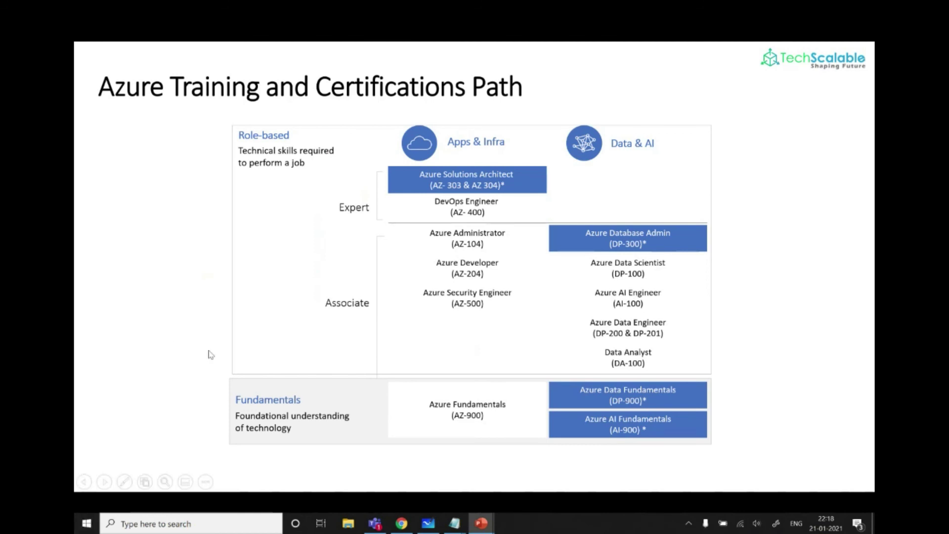
Step: Switch to the whiteboard and write az-900 inside a black oval in a blank area of the canvas
{"action": "left_click", "coordinate": [428, 523]}
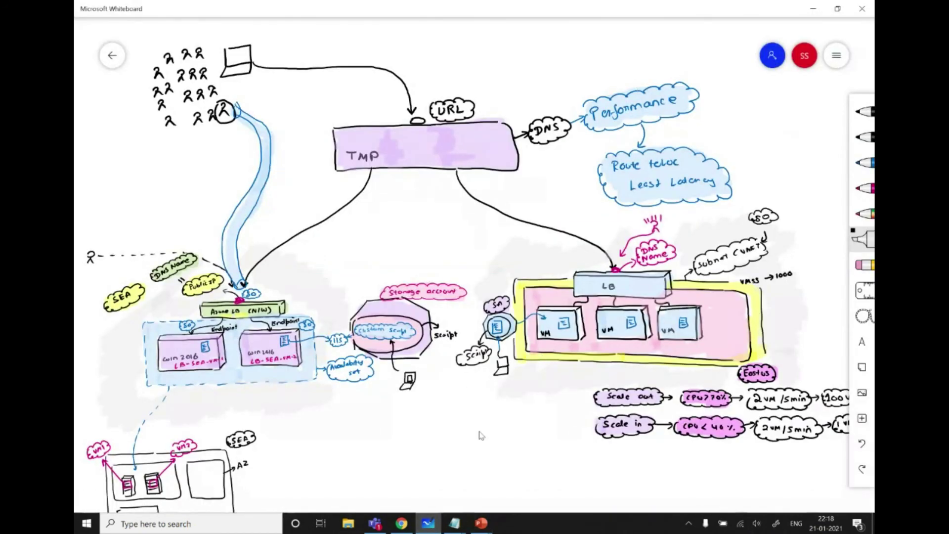
{"action": "left_click_drag", "start_coordinate": [450, 470], "coordinate": [378, 149]}
{"action": "scroll", "coordinate": [378, 150], "scroll_direction": "down", "scroll_amount": 2}
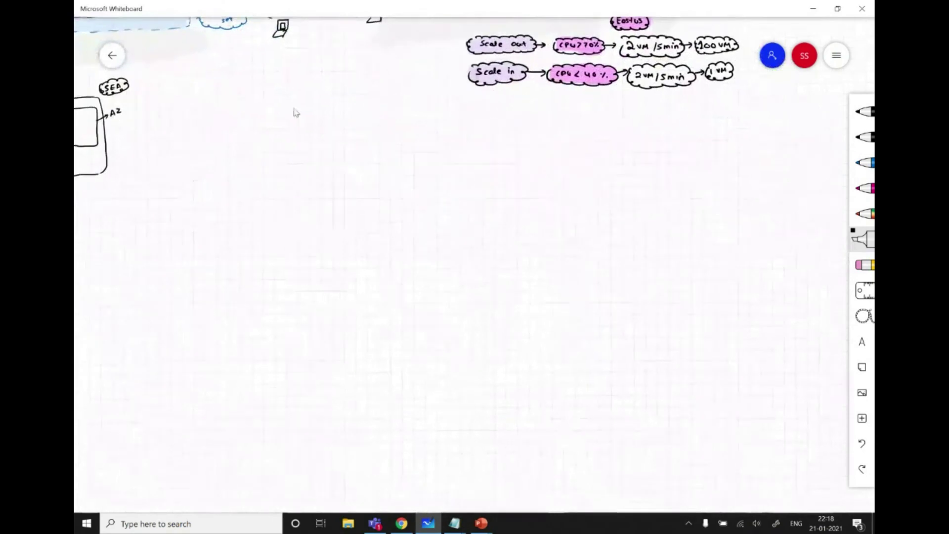
{"action": "scroll", "coordinate": [394, 223], "scroll_direction": "up", "scroll_amount": 2}
{"action": "scroll", "coordinate": [459, 295], "scroll_direction": "up", "scroll_amount": 2}
{"action": "left_click", "coordinate": [455, 261]}
{"action": "scroll", "coordinate": [437, 302], "scroll_direction": "up", "scroll_amount": 2}
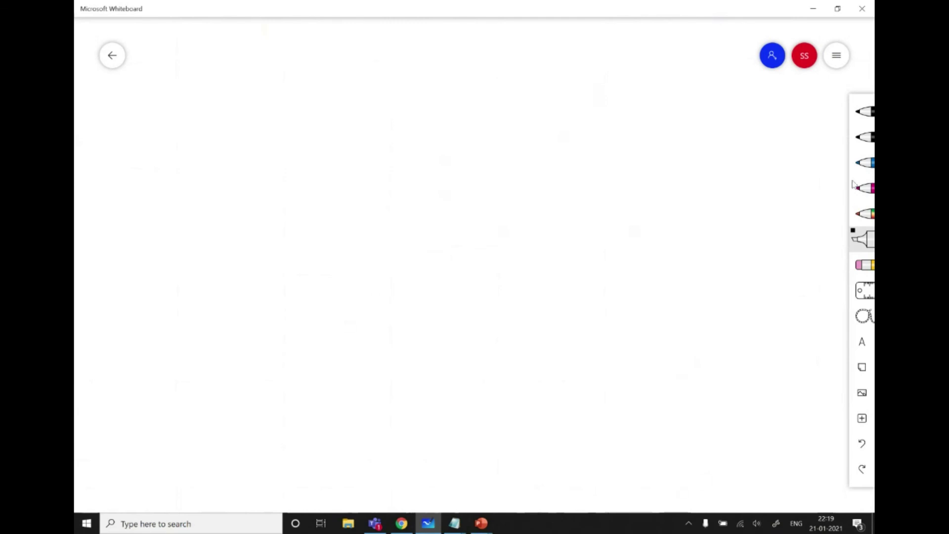
{"action": "left_click", "coordinate": [850, 138]}
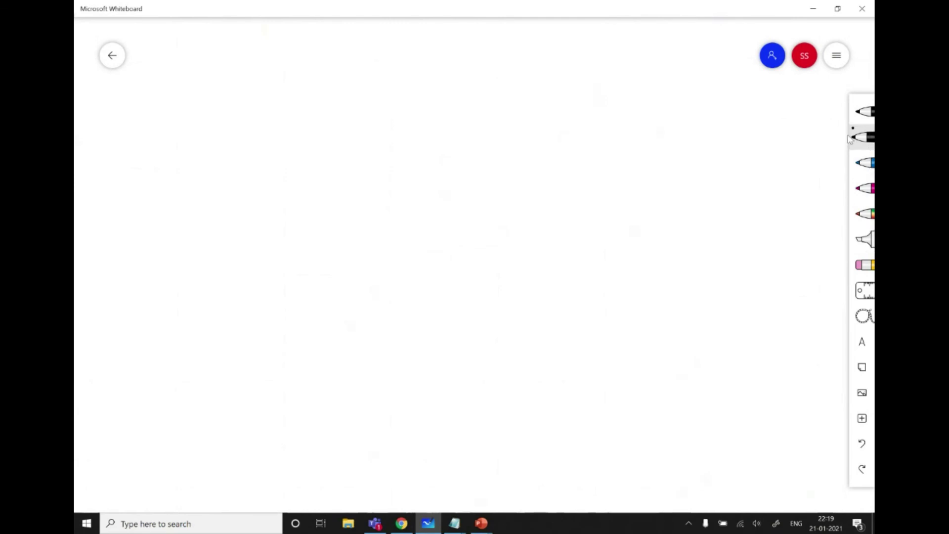
{"action": "mouse_move", "coordinate": [194, 248]}
{"action": "left_mouse_down"}
{"action": "mouse_move", "coordinate": [221, 243]}
{"action": "mouse_move", "coordinate": [267, 299]}
{"action": "mouse_move", "coordinate": [181, 277]}
{"action": "mouse_move", "coordinate": [195, 250]}
{"action": "mouse_move", "coordinate": [211, 280]}
{"action": "mouse_move", "coordinate": [219, 277]}
{"action": "left_mouse_up"}
{"action": "left_click_drag", "start_coordinate": [222, 271], "coordinate": [234, 278]}
{"action": "mouse_move", "coordinate": [251, 266]}
{"action": "left_mouse_down"}
{"action": "mouse_move", "coordinate": [262, 271]}
{"action": "mouse_move", "coordinate": [260, 260]}
{"action": "left_mouse_up"}
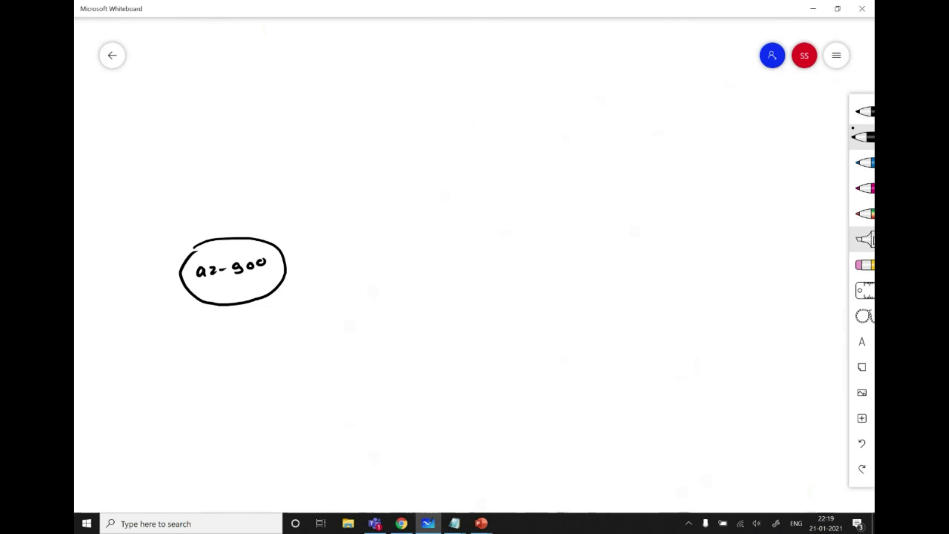
Step: Highlight the inside of the az-900 oval in light blue
{"action": "left_click", "coordinate": [865, 239]}
{"action": "left_click", "coordinate": [865, 239]}
{"action": "left_click", "coordinate": [810, 290]}
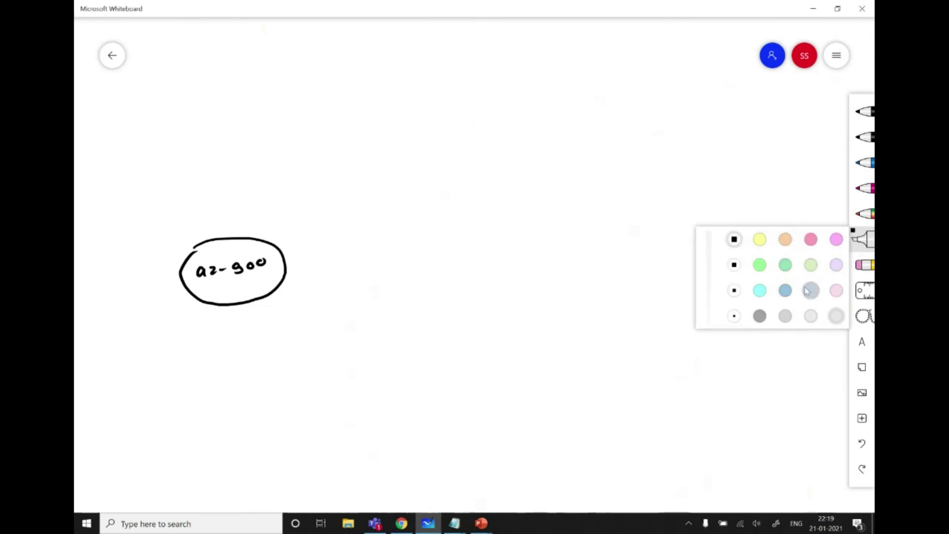
{"action": "mouse_move", "coordinate": [190, 250]}
{"action": "left_mouse_down"}
{"action": "mouse_move", "coordinate": [225, 267]}
{"action": "mouse_move", "coordinate": [226, 289]}
{"action": "mouse_move", "coordinate": [260, 261]}
{"action": "left_mouse_up"}
Step: Write az-104 in a black oval up and right of az-900 and draw an arrow to it from az-900
{"action": "left_click", "coordinate": [864, 136]}
{"action": "mouse_move", "coordinate": [339, 174]}
{"action": "left_mouse_down"}
{"action": "mouse_move", "coordinate": [432, 163]}
{"action": "mouse_move", "coordinate": [371, 238]}
{"action": "mouse_move", "coordinate": [341, 181]}
{"action": "mouse_move", "coordinate": [360, 204]}
{"action": "left_mouse_up"}
{"action": "left_click_drag", "start_coordinate": [364, 194], "coordinate": [387, 198]}
{"action": "left_click_drag", "start_coordinate": [396, 188], "coordinate": [410, 196]}
{"action": "mouse_move", "coordinate": [284, 253]}
{"action": "left_mouse_down"}
{"action": "mouse_move", "coordinate": [299, 213]}
{"action": "mouse_move", "coordinate": [320, 212]}
{"action": "mouse_move", "coordinate": [313, 218]}
{"action": "left_mouse_up"}
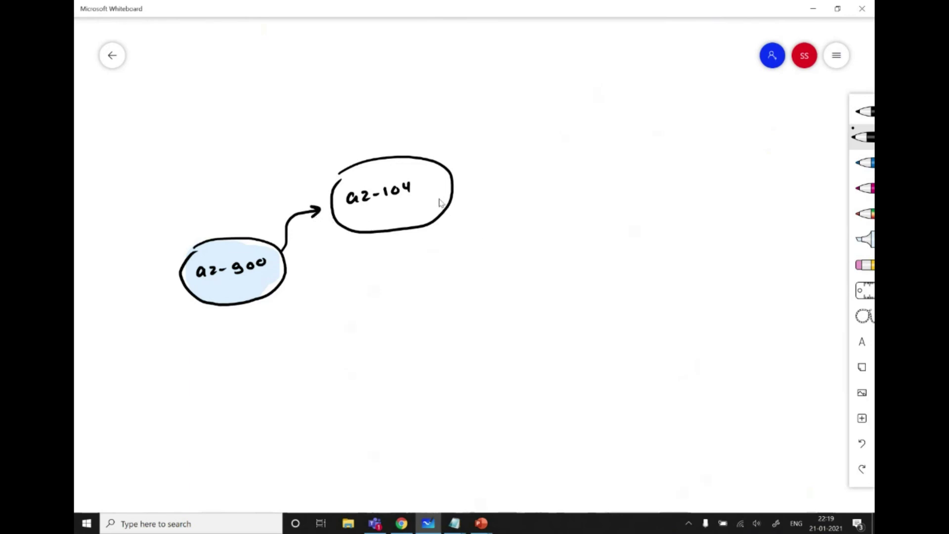
Step: Draw an arrow from az-900 to the area below az-104 and write az-204 in a black oval there
{"action": "mouse_move", "coordinate": [285, 281]}
{"action": "left_mouse_down"}
{"action": "mouse_move", "coordinate": [293, 328]}
{"action": "mouse_move", "coordinate": [318, 333]}
{"action": "left_mouse_up"}
{"action": "mouse_move", "coordinate": [345, 293]}
{"action": "left_mouse_down"}
{"action": "mouse_move", "coordinate": [457, 311]}
{"action": "mouse_move", "coordinate": [369, 362]}
{"action": "mouse_move", "coordinate": [353, 295]}
{"action": "left_mouse_up"}
{"action": "mouse_move", "coordinate": [360, 315]}
{"action": "left_mouse_down"}
{"action": "mouse_move", "coordinate": [352, 328]}
{"action": "mouse_move", "coordinate": [363, 325]}
{"action": "left_mouse_up"}
{"action": "mouse_move", "coordinate": [365, 310]}
{"action": "left_mouse_down"}
{"action": "mouse_move", "coordinate": [372, 323]}
{"action": "mouse_move", "coordinate": [390, 315]}
{"action": "left_mouse_up"}
{"action": "left_click_drag", "start_coordinate": [392, 307], "coordinate": [403, 323]}
{"action": "left_click_drag", "start_coordinate": [410, 306], "coordinate": [424, 311]}
{"action": "left_click_drag", "start_coordinate": [422, 302], "coordinate": [423, 315]}
Step: Highlight the insides of the az-104 and az-204 ovals in light pink
{"action": "left_click", "coordinate": [865, 239]}
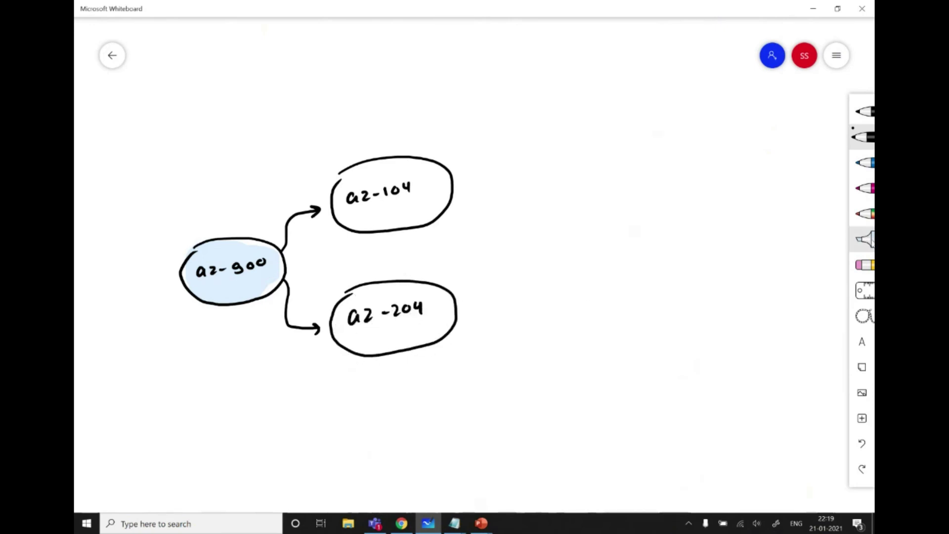
{"action": "left_click", "coordinate": [865, 239]}
{"action": "left_click", "coordinate": [836, 291]}
{"action": "mouse_move", "coordinate": [356, 190]}
{"action": "left_mouse_down"}
{"action": "mouse_move", "coordinate": [378, 205]}
{"action": "mouse_move", "coordinate": [364, 223]}
{"action": "mouse_move", "coordinate": [422, 187]}
{"action": "mouse_move", "coordinate": [424, 197]}
{"action": "mouse_move", "coordinate": [391, 226]}
{"action": "left_mouse_up"}
{"action": "mouse_move", "coordinate": [381, 309]}
{"action": "left_mouse_down"}
{"action": "mouse_move", "coordinate": [353, 312]}
{"action": "mouse_move", "coordinate": [430, 307]}
{"action": "mouse_move", "coordinate": [388, 334]}
{"action": "mouse_move", "coordinate": [364, 324]}
{"action": "mouse_move", "coordinate": [434, 297]}
{"action": "mouse_move", "coordinate": [418, 330]}
{"action": "left_mouse_up"}
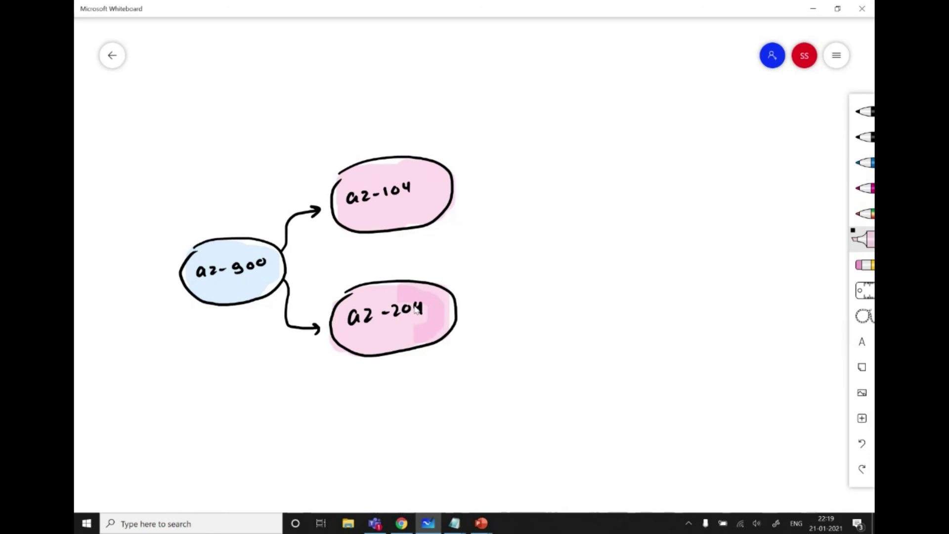
Step: Mark az-900 with a circled 1 and both az-104 and az-204 with a circled 2 in black
{"action": "left_click", "coordinate": [863, 138]}
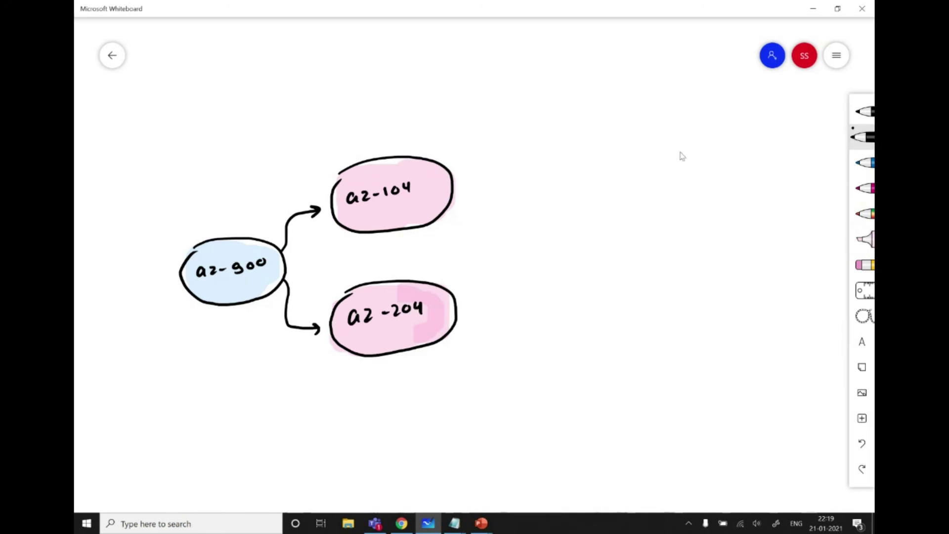
{"action": "mouse_move", "coordinate": [238, 213]}
{"action": "left_mouse_down"}
{"action": "mouse_move", "coordinate": [236, 220]}
{"action": "mouse_move", "coordinate": [248, 214]}
{"action": "left_mouse_up"}
{"action": "mouse_move", "coordinate": [332, 143]}
{"action": "left_mouse_down"}
{"action": "mouse_move", "coordinate": [342, 152]}
{"action": "mouse_move", "coordinate": [345, 144]}
{"action": "left_mouse_up"}
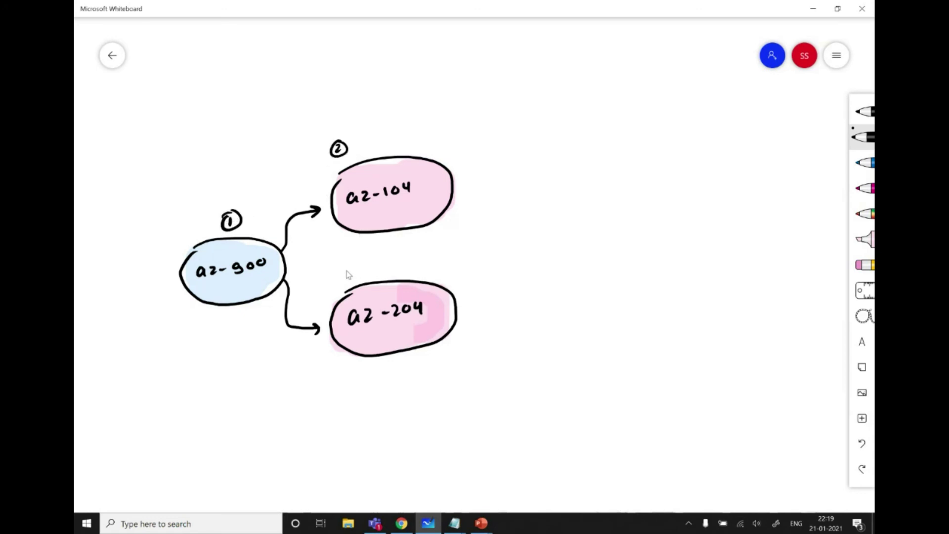
{"action": "mouse_move", "coordinate": [345, 268]}
{"action": "left_mouse_down"}
{"action": "mouse_move", "coordinate": [353, 278]}
{"action": "mouse_move", "coordinate": [358, 270]}
{"action": "left_mouse_up"}
Step: Draw dashed black arrows from the az-104 and az-204 ovals converging toward the blank area to their right
{"action": "left_click_drag", "start_coordinate": [454, 184], "coordinate": [484, 197]}
{"action": "left_click_drag", "start_coordinate": [509, 212], "coordinate": [529, 222]}
{"action": "left_click_drag", "start_coordinate": [458, 312], "coordinate": [476, 304]}
{"action": "left_click_drag", "start_coordinate": [483, 299], "coordinate": [524, 281]}
{"action": "left_click_drag", "start_coordinate": [517, 280], "coordinate": [523, 290]}
Step: Write az-303 and az-304 in two adjacent black ovals at the ends of the dashed arrows
{"action": "mouse_move", "coordinate": [564, 218]}
{"action": "left_mouse_down"}
{"action": "mouse_move", "coordinate": [643, 225]}
{"action": "mouse_move", "coordinate": [574, 269]}
{"action": "mouse_move", "coordinate": [563, 217]}
{"action": "mouse_move", "coordinate": [580, 250]}
{"action": "mouse_move", "coordinate": [593, 250]}
{"action": "left_mouse_up"}
{"action": "left_click_drag", "start_coordinate": [599, 245], "coordinate": [610, 250]}
{"action": "left_click_drag", "start_coordinate": [627, 240], "coordinate": [640, 250]}
{"action": "mouse_move", "coordinate": [674, 217]}
{"action": "left_mouse_down"}
{"action": "mouse_move", "coordinate": [758, 250]}
{"action": "mouse_move", "coordinate": [660, 237]}
{"action": "mouse_move", "coordinate": [675, 213]}
{"action": "left_mouse_up"}
{"action": "mouse_move", "coordinate": [675, 237]}
{"action": "left_mouse_down"}
{"action": "mouse_move", "coordinate": [671, 246]}
{"action": "mouse_move", "coordinate": [701, 242]}
{"action": "left_mouse_up"}
{"action": "mouse_move", "coordinate": [705, 234]}
{"action": "left_mouse_down"}
{"action": "mouse_move", "coordinate": [715, 247]}
{"action": "mouse_move", "coordinate": [723, 237]}
{"action": "mouse_move", "coordinate": [739, 247]}
{"action": "left_mouse_up"}
Step: Highlight the insides of the az-303 and az-304 ovals in light blue
{"action": "left_click", "coordinate": [863, 239]}
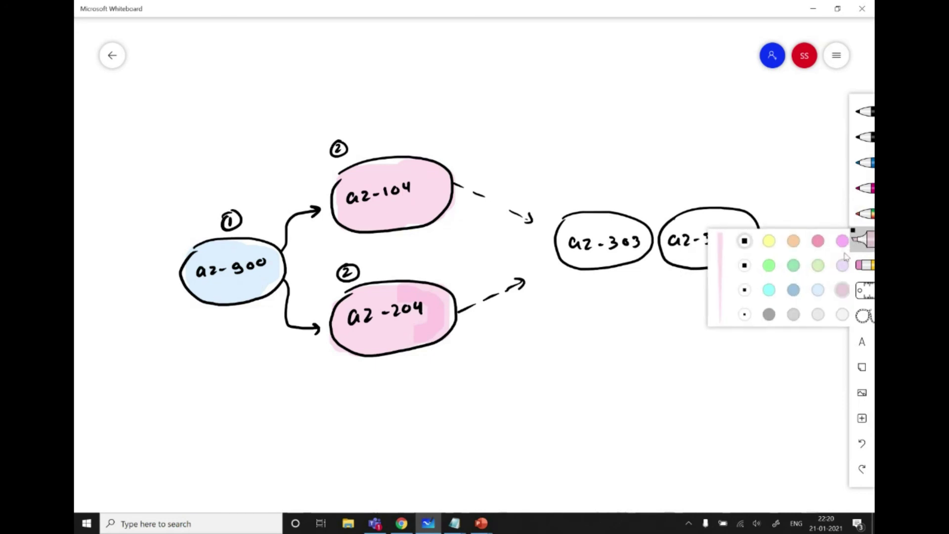
{"action": "left_click", "coordinate": [815, 294]}
{"action": "mouse_move", "coordinate": [566, 225]}
{"action": "left_mouse_down"}
{"action": "mouse_move", "coordinate": [638, 247]}
{"action": "mouse_move", "coordinate": [561, 242]}
{"action": "left_mouse_up"}
{"action": "mouse_move", "coordinate": [692, 247]}
{"action": "left_mouse_down"}
{"action": "mouse_move", "coordinate": [668, 237]}
{"action": "mouse_move", "coordinate": [712, 239]}
{"action": "mouse_move", "coordinate": [752, 223]}
{"action": "left_mouse_up"}
Step: Mark az-303 with a circled 3 and draw a small smiley face up and left of az-900 in black
{"action": "left_click", "coordinate": [865, 144]}
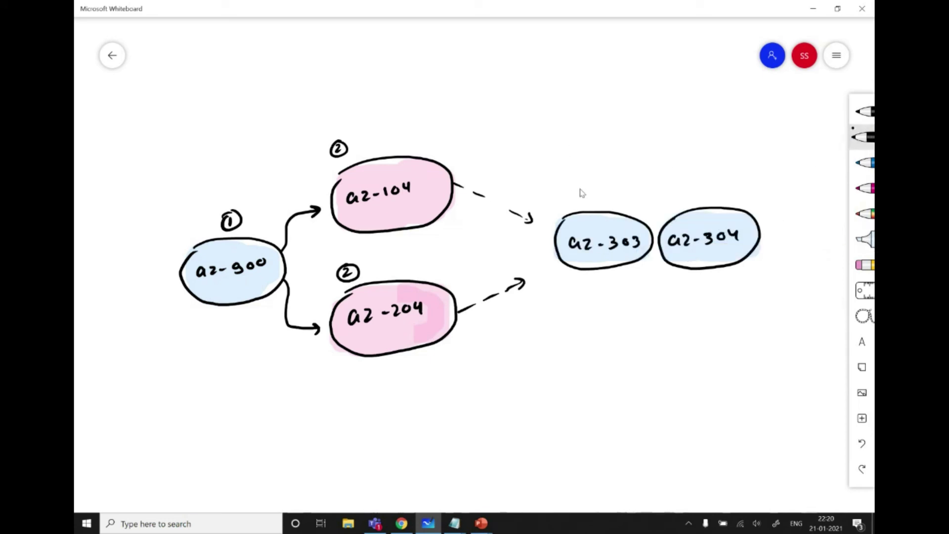
{"action": "mouse_move", "coordinate": [567, 194]}
{"action": "left_mouse_down"}
{"action": "mouse_move", "coordinate": [580, 207]}
{"action": "mouse_move", "coordinate": [557, 190]}
{"action": "left_mouse_up"}
{"action": "mouse_move", "coordinate": [139, 197]}
{"action": "left_mouse_down"}
{"action": "mouse_move", "coordinate": [127, 225]}
{"action": "mouse_move", "coordinate": [137, 197]}
{"action": "mouse_move", "coordinate": [146, 218]}
{"action": "left_mouse_up"}
{"action": "left_click", "coordinate": [132, 210]}
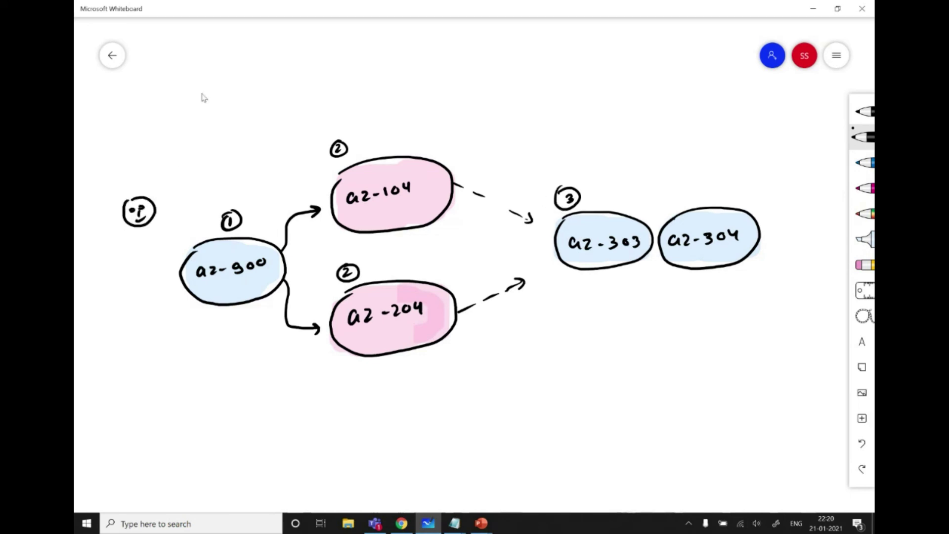
Step: Draw a bracket spanning az-104 to az-304 with an arrow up to a cloud labelled 180 /55 Q
{"action": "mouse_move", "coordinate": [340, 113]}
{"action": "left_mouse_down"}
{"action": "mouse_move", "coordinate": [370, 102]}
{"action": "mouse_move", "coordinate": [663, 105]}
{"action": "mouse_move", "coordinate": [715, 123]}
{"action": "left_mouse_up"}
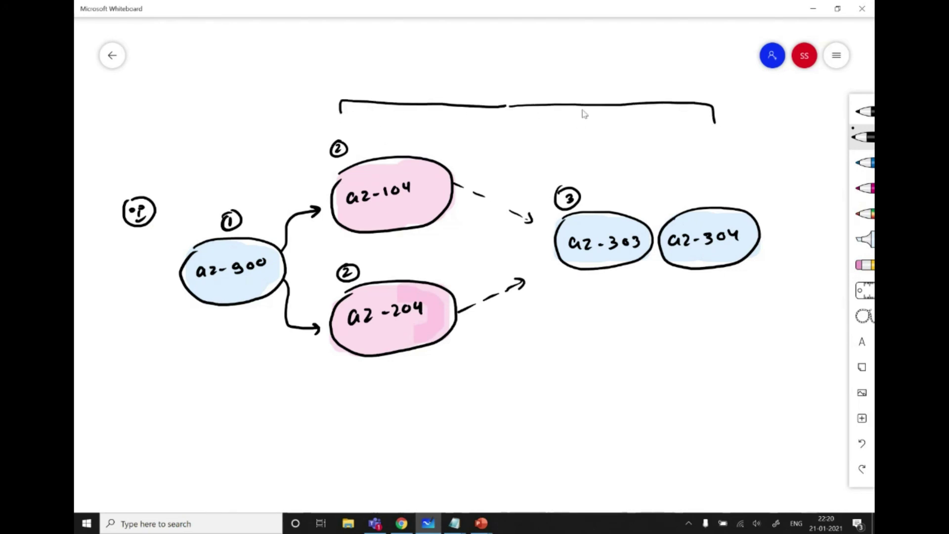
{"action": "left_click_drag", "start_coordinate": [523, 105], "coordinate": [523, 90]}
{"action": "left_click_drag", "start_coordinate": [517, 99], "coordinate": [528, 98]}
{"action": "left_click_drag", "start_coordinate": [513, 64], "coordinate": [521, 76]}
{"action": "mouse_move", "coordinate": [533, 64]}
{"action": "left_mouse_down"}
{"action": "mouse_move", "coordinate": [547, 77]}
{"action": "mouse_move", "coordinate": [589, 79]}
{"action": "mouse_move", "coordinate": [581, 64]}
{"action": "left_mouse_up"}
{"action": "left_click_drag", "start_coordinate": [579, 74], "coordinate": [595, 74]}
{"action": "mouse_move", "coordinate": [506, 63]}
{"action": "left_mouse_down"}
{"action": "mouse_move", "coordinate": [505, 54]}
{"action": "mouse_move", "coordinate": [549, 46]}
{"action": "mouse_move", "coordinate": [613, 52]}
{"action": "mouse_move", "coordinate": [572, 83]}
{"action": "mouse_move", "coordinate": [514, 88]}
{"action": "mouse_move", "coordinate": [486, 69]}
{"action": "mouse_move", "coordinate": [507, 62]}
{"action": "left_mouse_up"}
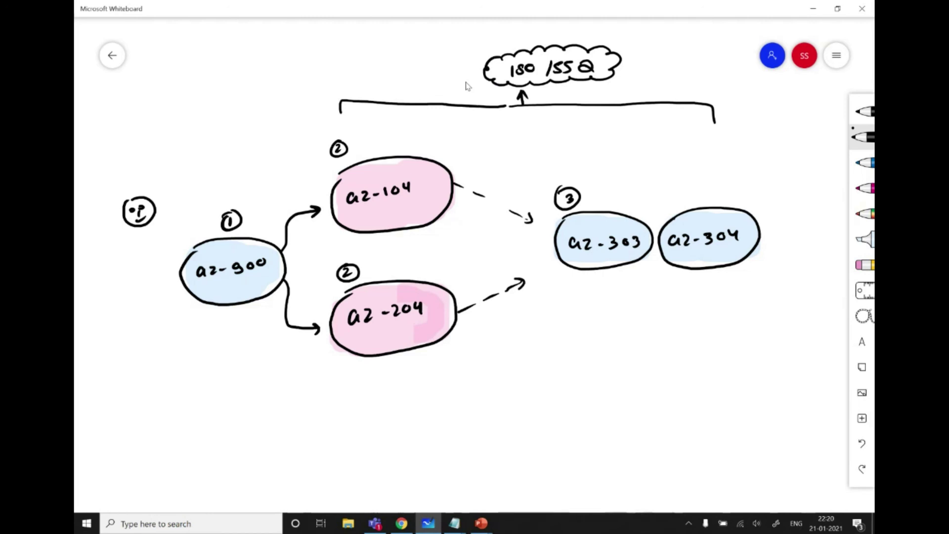
Step: Draw magenta arrows pointing up at az-303 and az-304, and a magenta casestudy cloud with an arrow toward az-104
{"action": "left_click", "coordinate": [864, 188]}
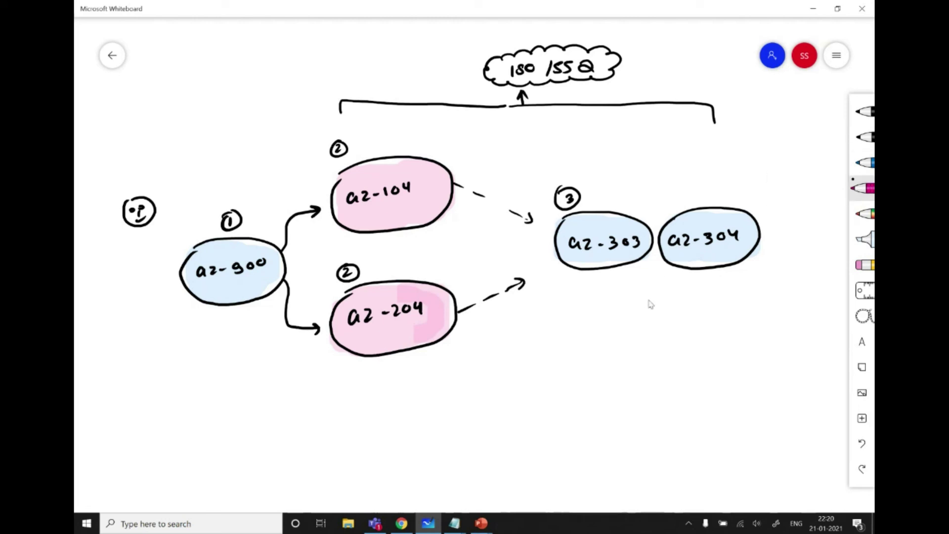
{"action": "mouse_move", "coordinate": [626, 296]}
{"action": "left_mouse_down"}
{"action": "mouse_move", "coordinate": [622, 275]}
{"action": "mouse_move", "coordinate": [689, 281]}
{"action": "left_mouse_up"}
{"action": "left_click_drag", "start_coordinate": [487, 147], "coordinate": [470, 168]}
{"action": "mouse_move", "coordinate": [506, 134]}
{"action": "left_mouse_down"}
{"action": "mouse_move", "coordinate": [571, 119]}
{"action": "mouse_move", "coordinate": [576, 128]}
{"action": "mouse_move", "coordinate": [493, 131]}
{"action": "mouse_move", "coordinate": [580, 104]}
{"action": "mouse_move", "coordinate": [567, 147]}
{"action": "mouse_move", "coordinate": [519, 157]}
{"action": "mouse_move", "coordinate": [485, 144]}
{"action": "left_mouse_up"}
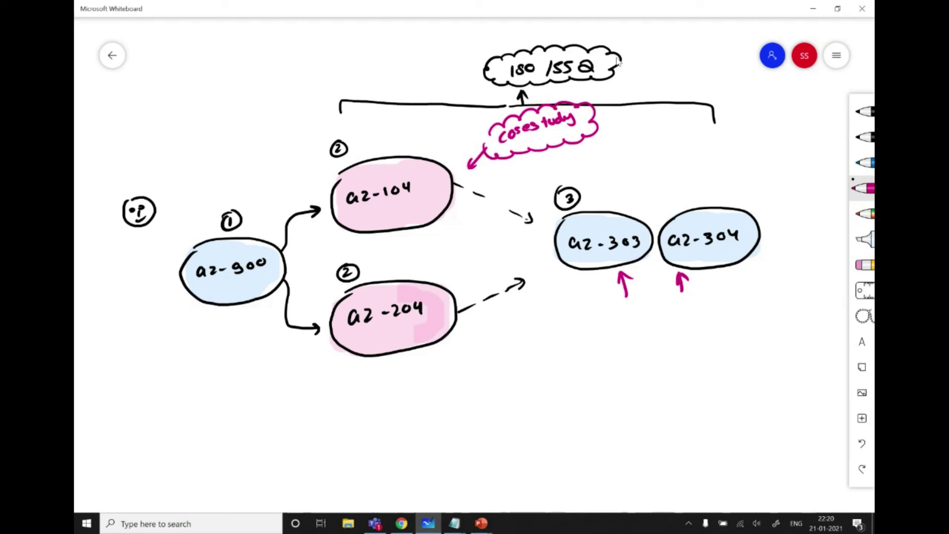
Step: Add a magenta 700/1000 cloud with an arrow to the 180 /55 Q cloud, and return to the PowerPoint certifications slide
{"action": "mouse_move", "coordinate": [652, 45]}
{"action": "left_mouse_down"}
{"action": "mouse_move", "coordinate": [627, 59]}
{"action": "mouse_move", "coordinate": [679, 40]}
{"action": "mouse_move", "coordinate": [712, 49]}
{"action": "left_mouse_up"}
{"action": "left_click_drag", "start_coordinate": [723, 39], "coordinate": [731, 39]}
{"action": "mouse_move", "coordinate": [662, 45]}
{"action": "left_mouse_down"}
{"action": "mouse_move", "coordinate": [679, 27]}
{"action": "mouse_move", "coordinate": [739, 24]}
{"action": "mouse_move", "coordinate": [761, 49]}
{"action": "mouse_move", "coordinate": [693, 60]}
{"action": "mouse_move", "coordinate": [653, 56]}
{"action": "mouse_move", "coordinate": [655, 47]}
{"action": "left_mouse_up"}
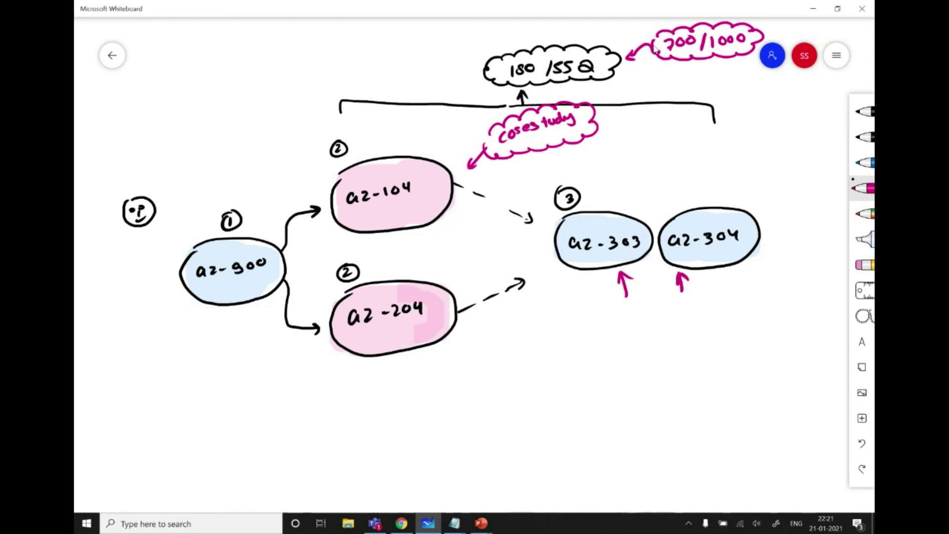
{"action": "key", "text": "alt+Tab"}
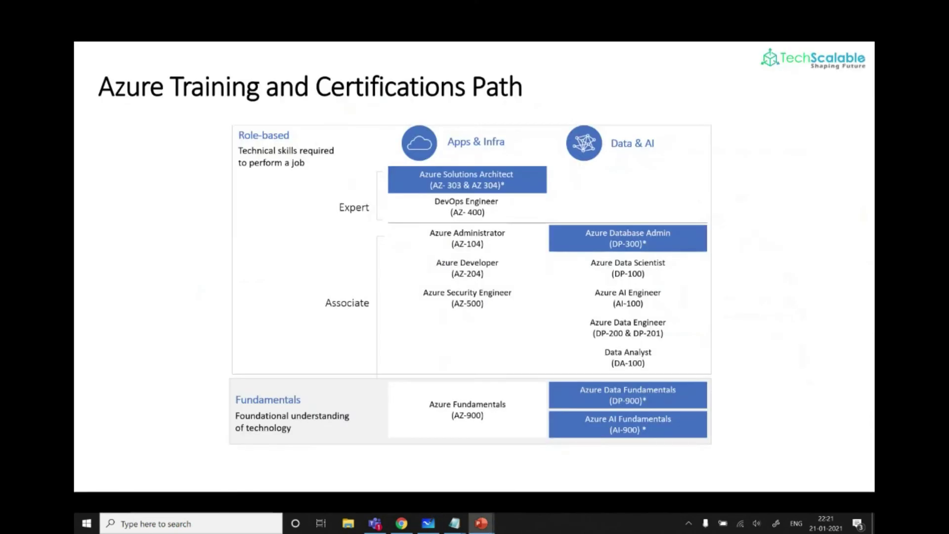